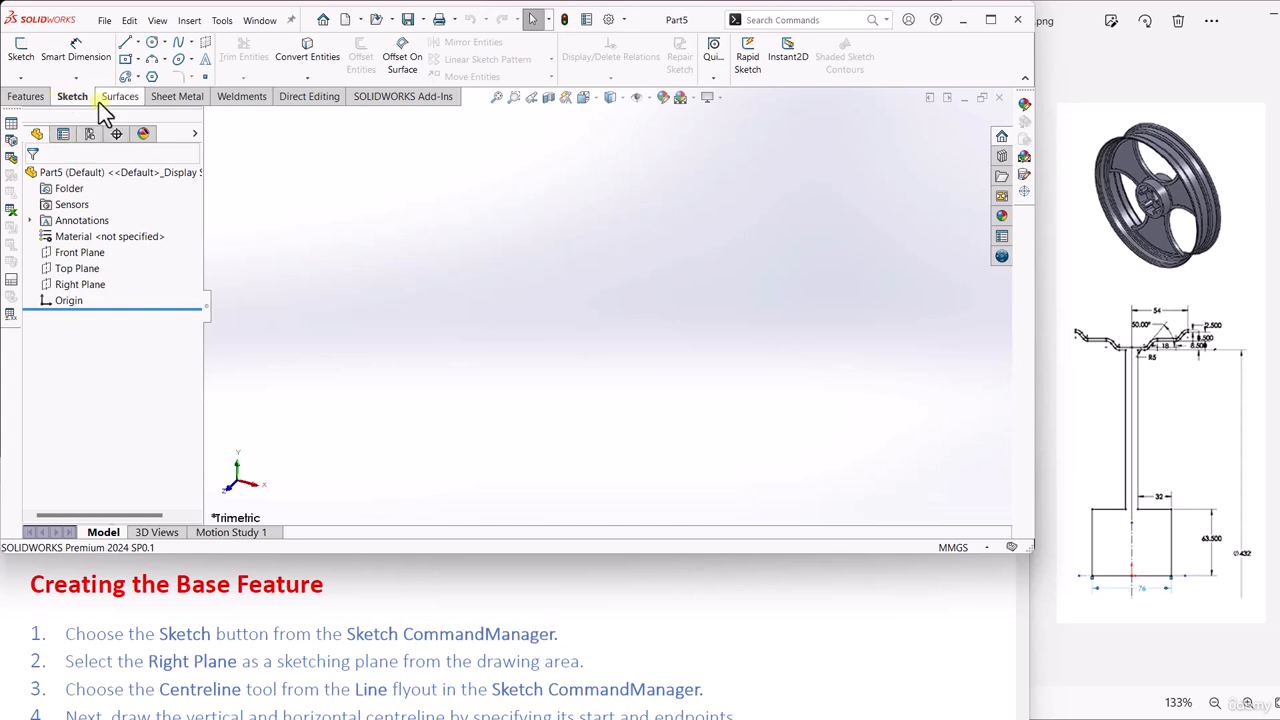
Step: Start a sketch on the Right Plane and draw a horizontal infinite-length centerline through the origin
{"action": "left_click", "coordinate": [14, 52]}
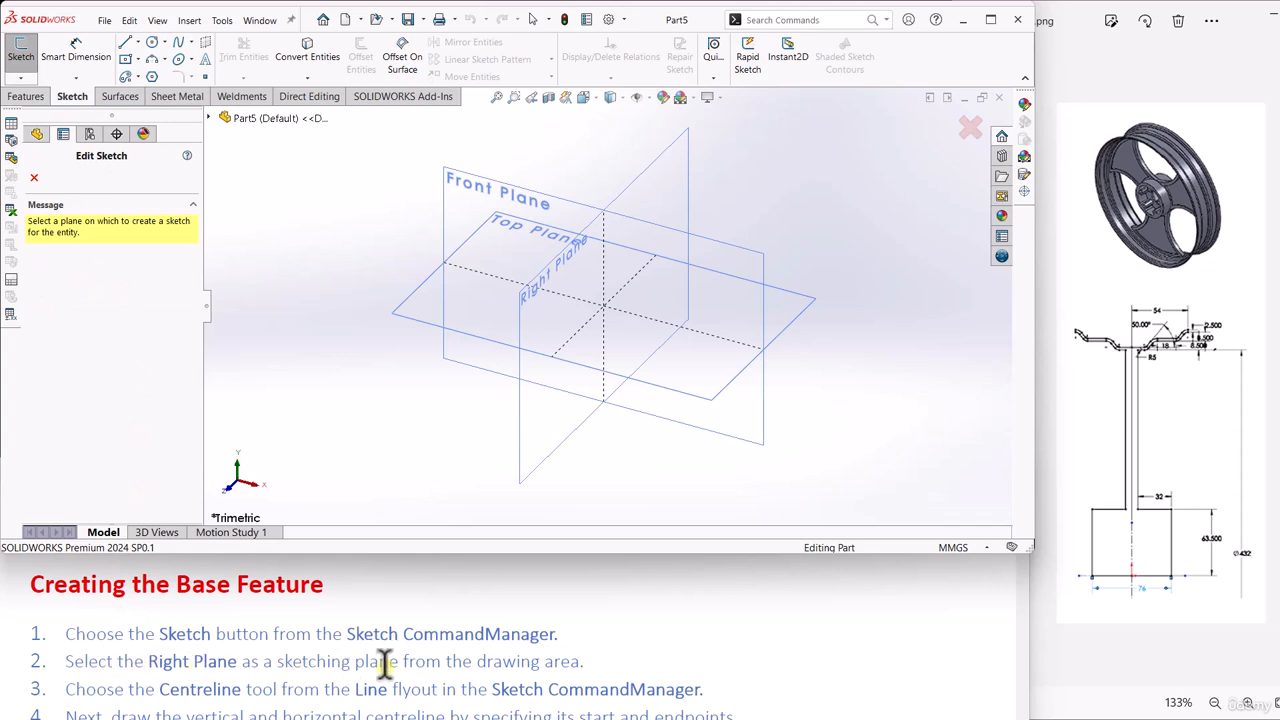
{"action": "left_click", "coordinate": [562, 446]}
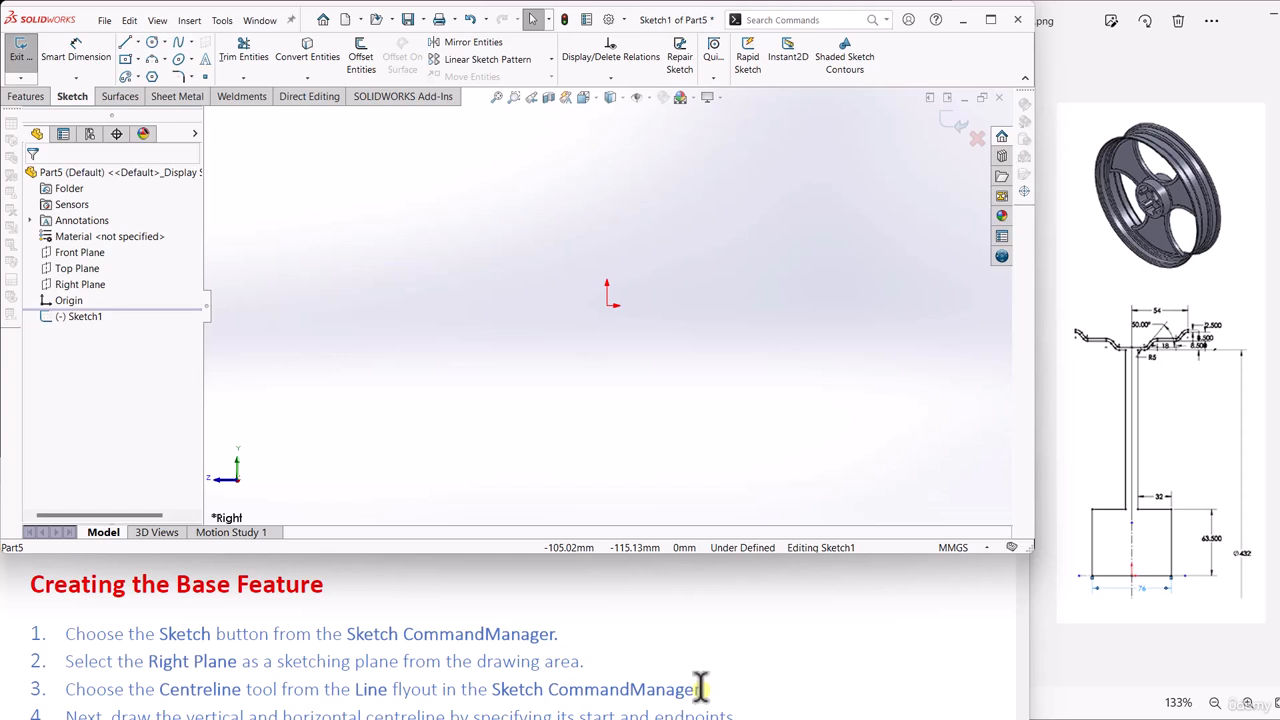
{"action": "left_click", "coordinate": [139, 44]}
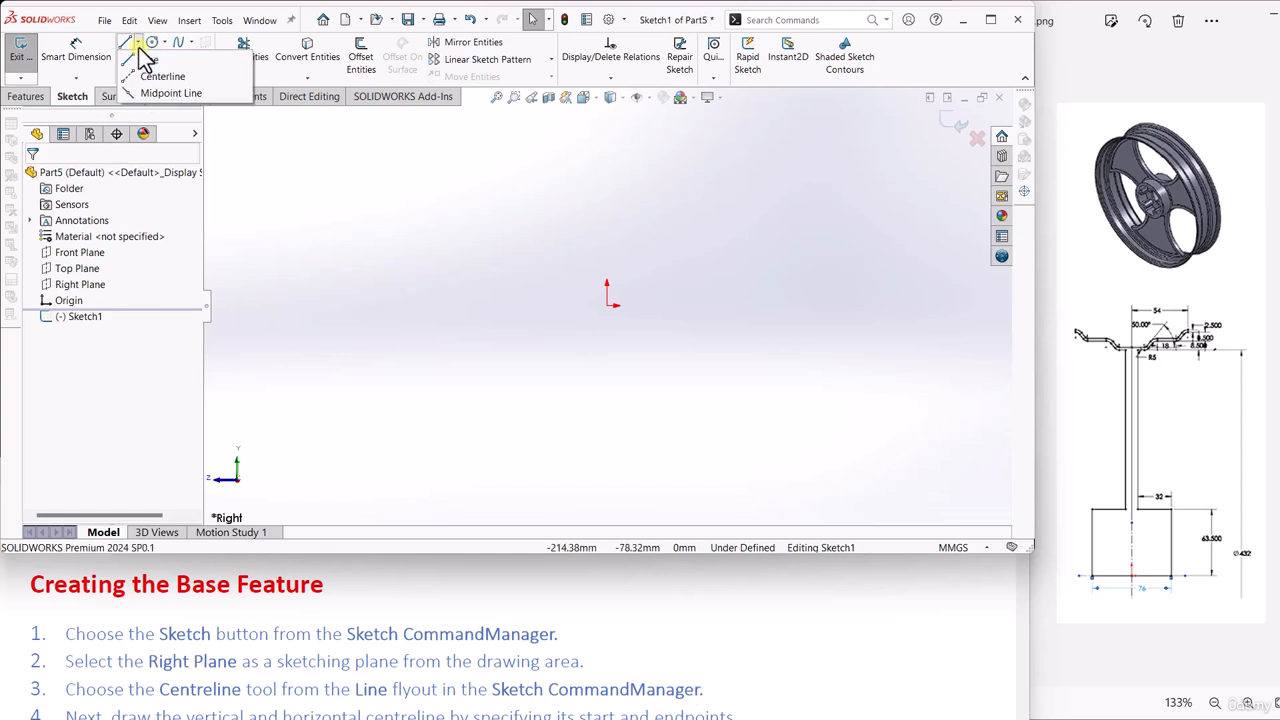
{"action": "left_click", "coordinate": [146, 76]}
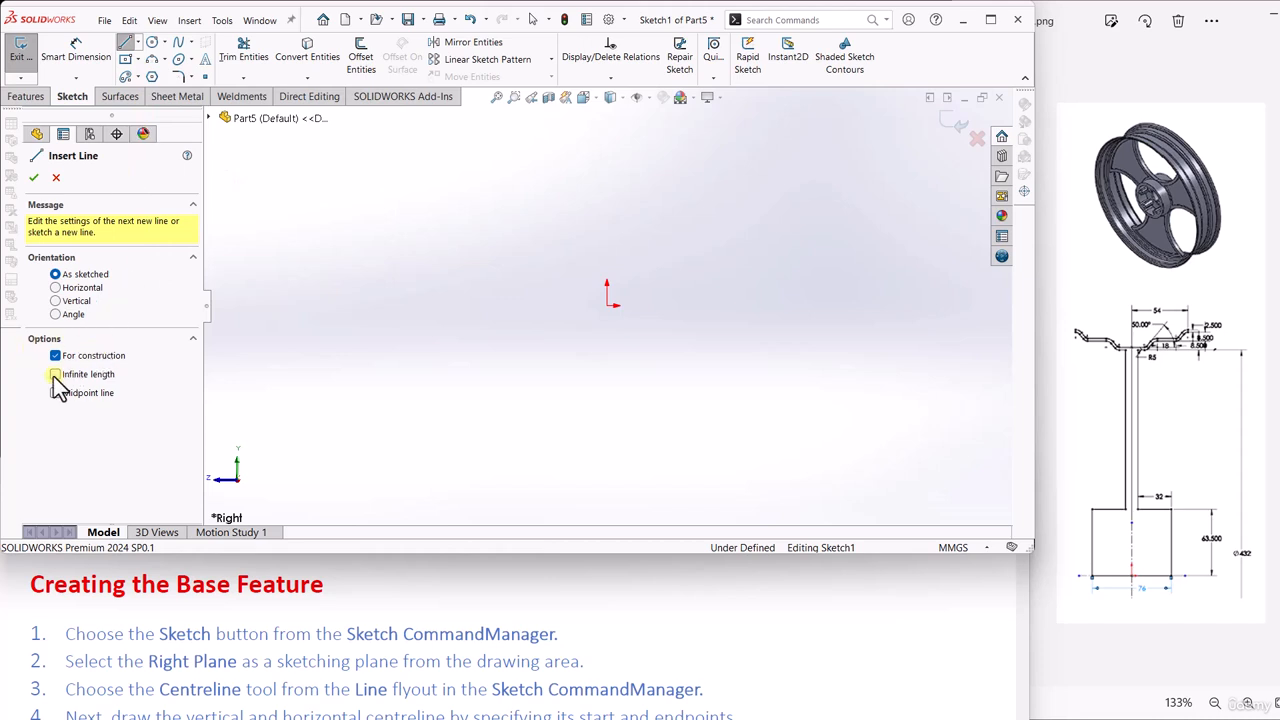
{"action": "left_click", "coordinate": [55, 375]}
{"action": "scroll", "coordinate": [68, 676], "scroll_direction": "down", "scroll_amount": 1}
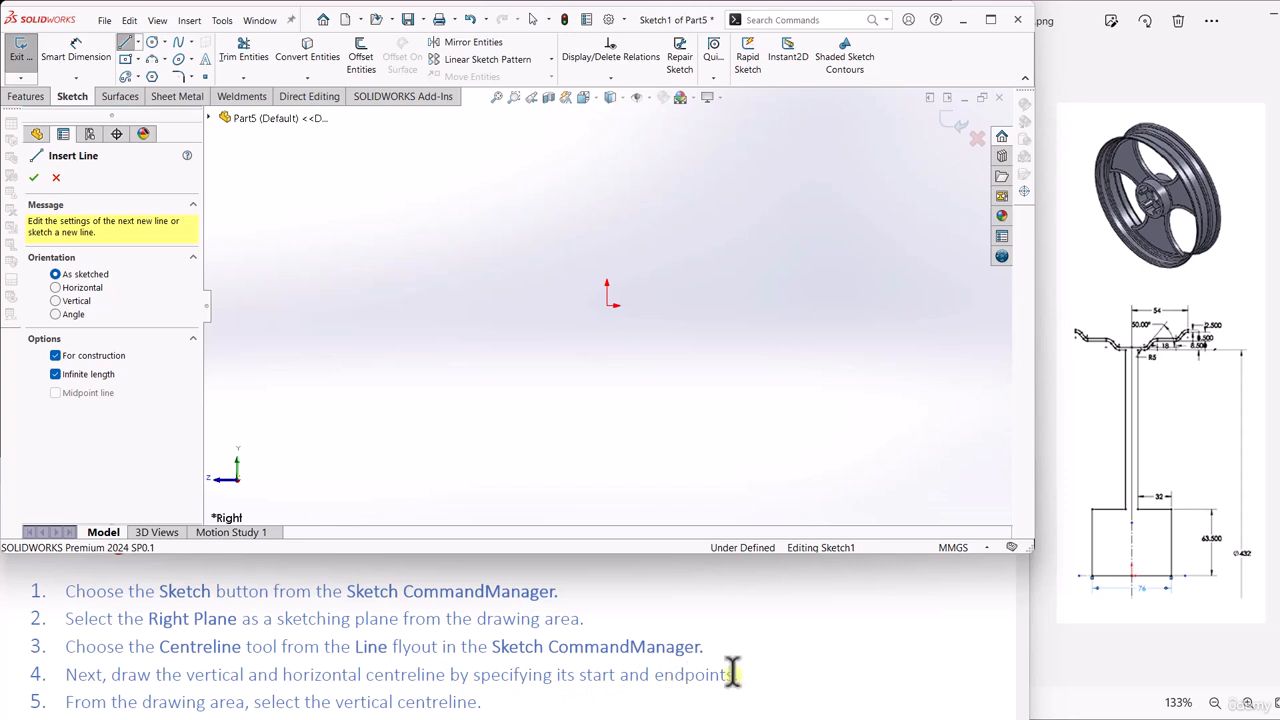
{"action": "left_click", "coordinate": [607, 304]}
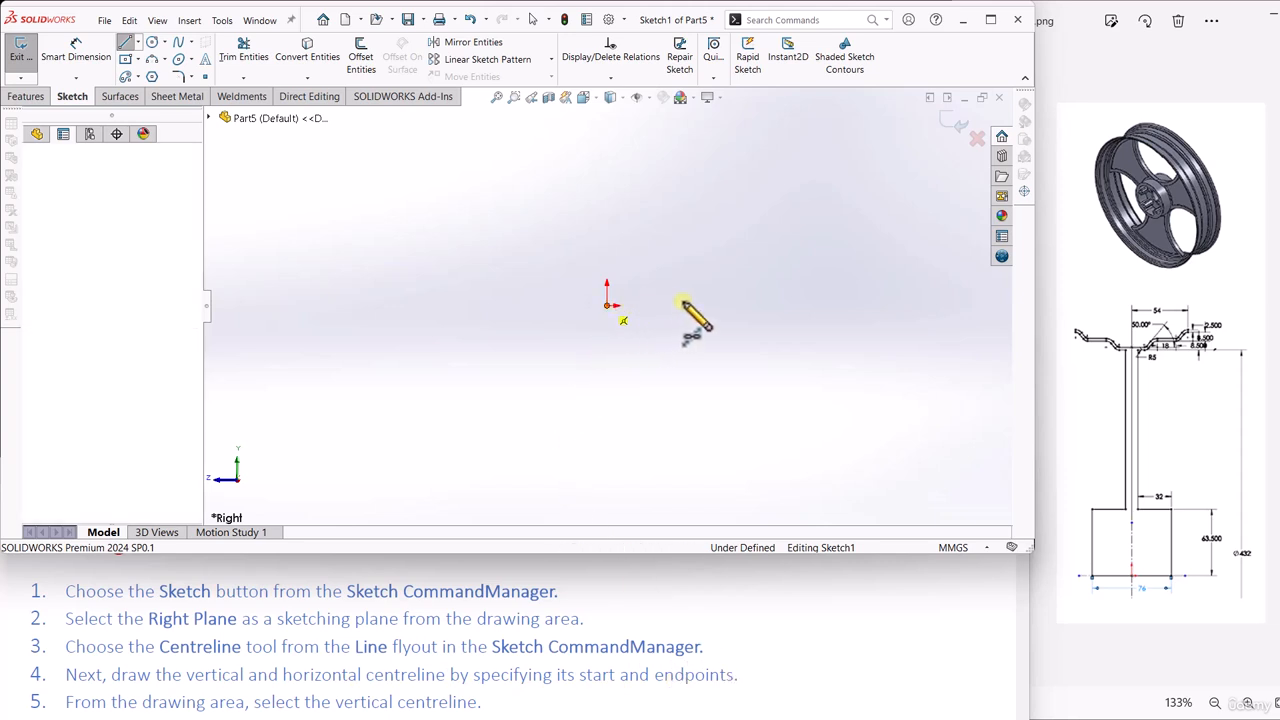
{"action": "left_click", "coordinate": [770, 306]}
Step: Draw a vertical infinite-length centerline through the origin and finish the line command
{"action": "left_click", "coordinate": [607, 306]}
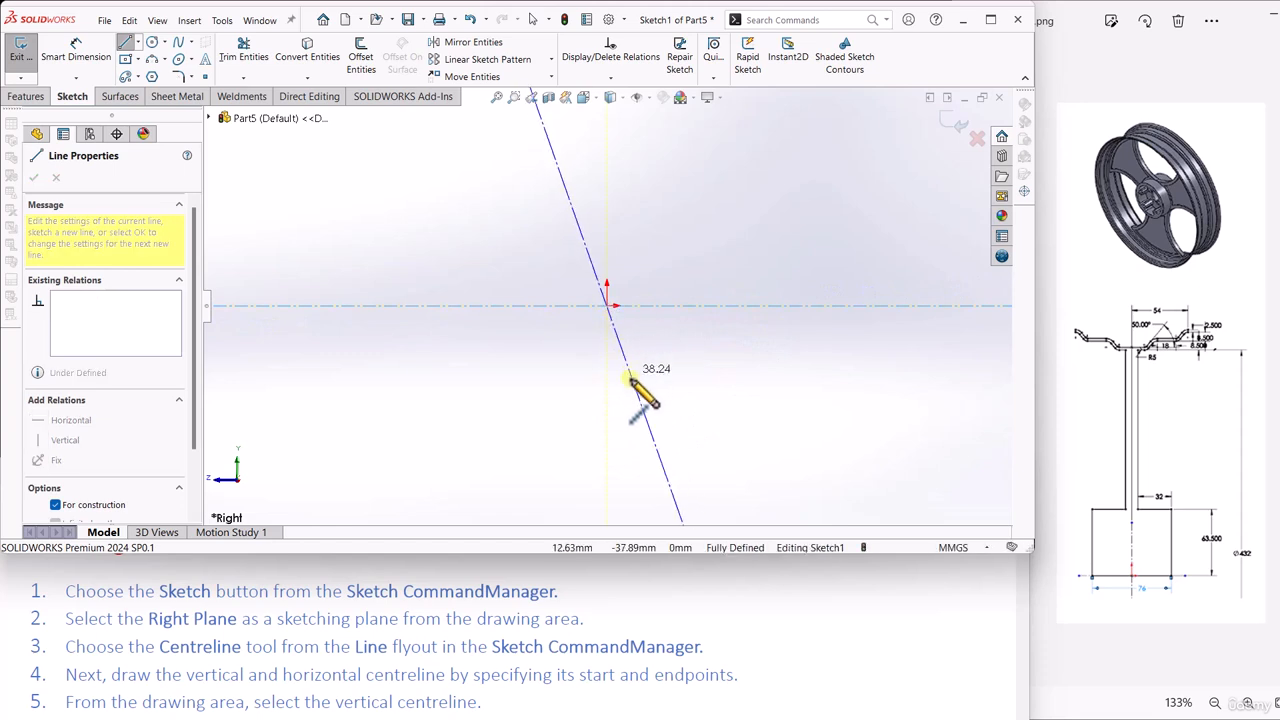
{"action": "left_click", "coordinate": [607, 420]}
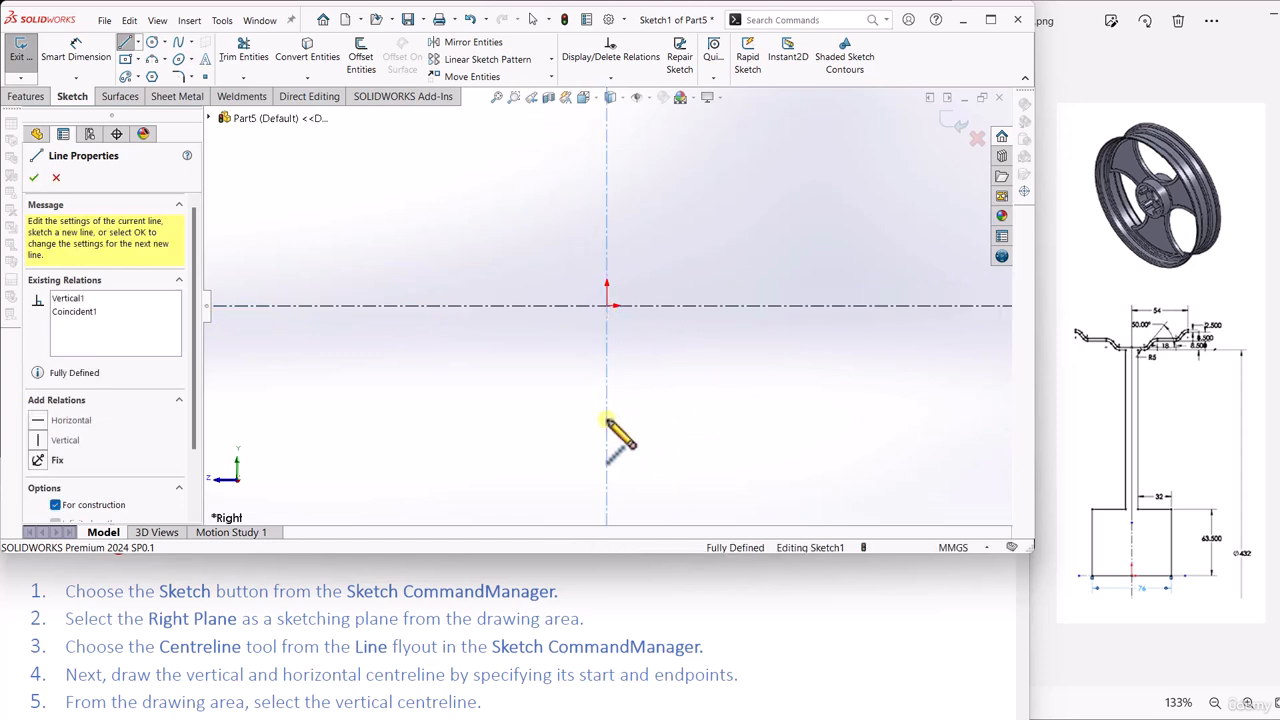
{"action": "left_click", "coordinate": [32, 180]}
{"action": "left_click", "coordinate": [30, 181]}
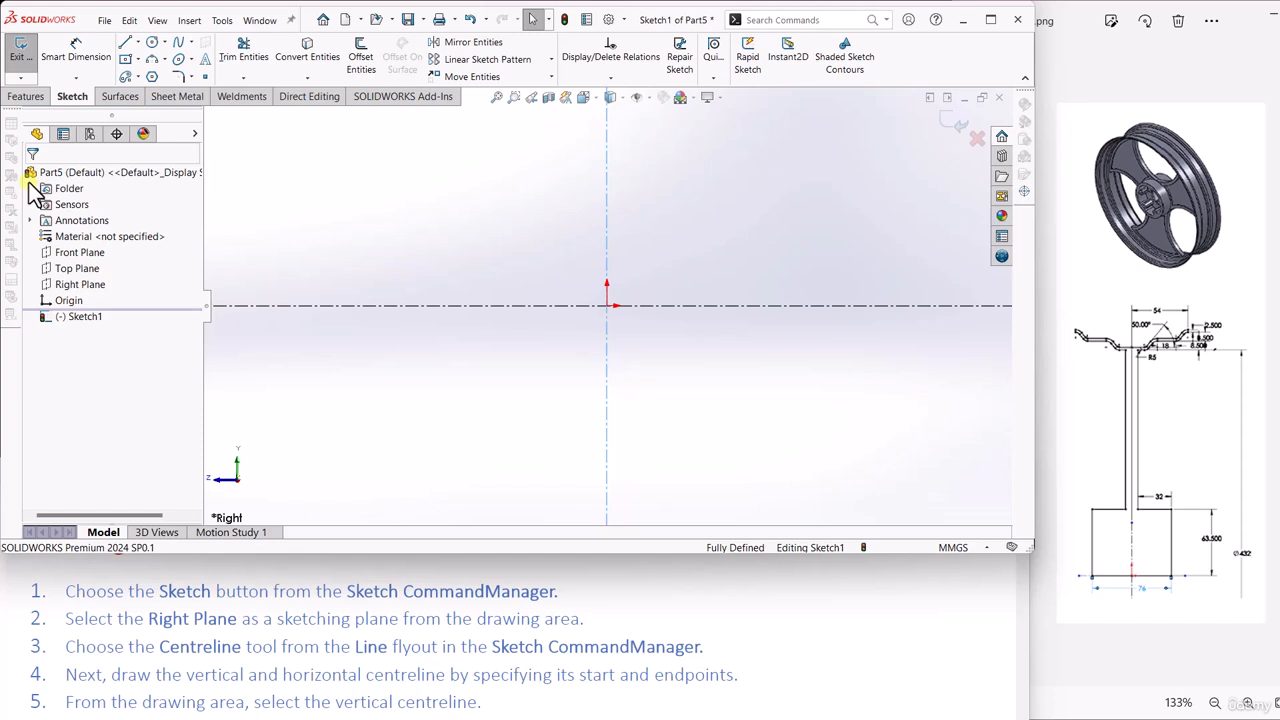
Step: Activate Dynamic Mirror about the vertical centerline
{"action": "scroll", "coordinate": [97, 692], "scroll_direction": "down", "scroll_amount": 1}
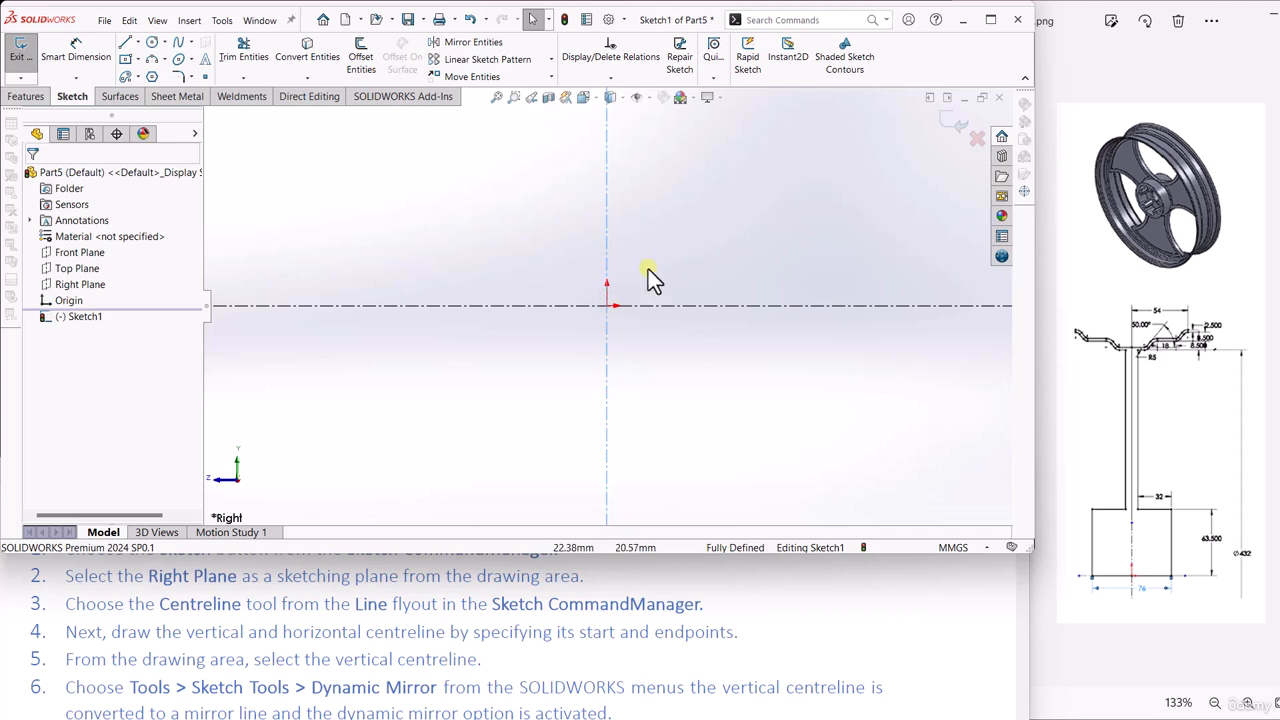
{"action": "left_click", "coordinate": [607, 243]}
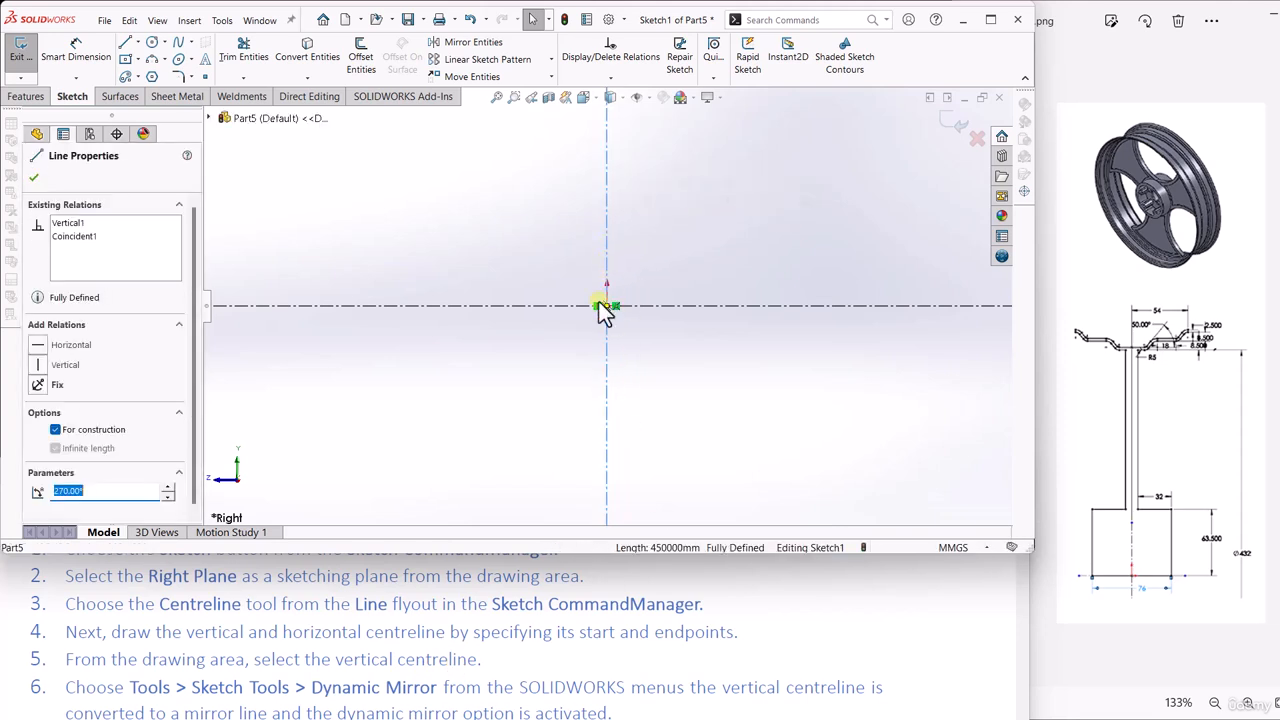
{"action": "scroll", "coordinate": [85, 650], "scroll_direction": "down", "scroll_amount": 1}
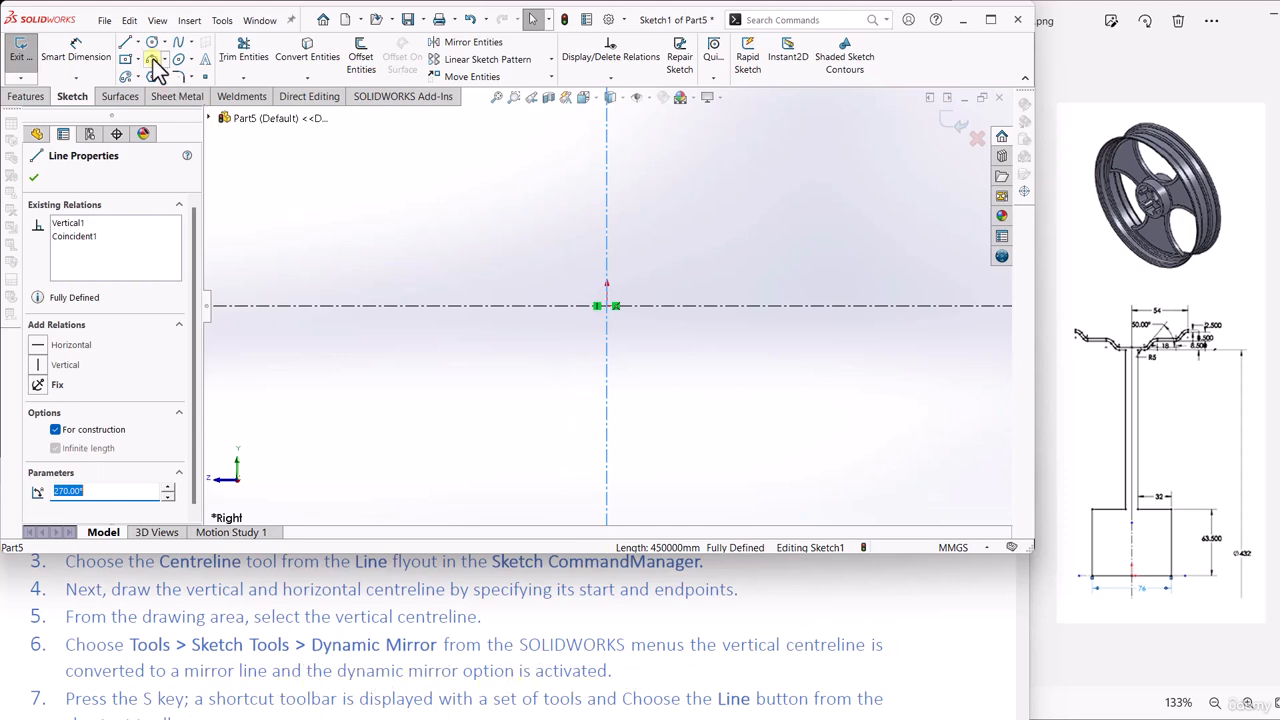
{"action": "left_click", "coordinate": [222, 21]}
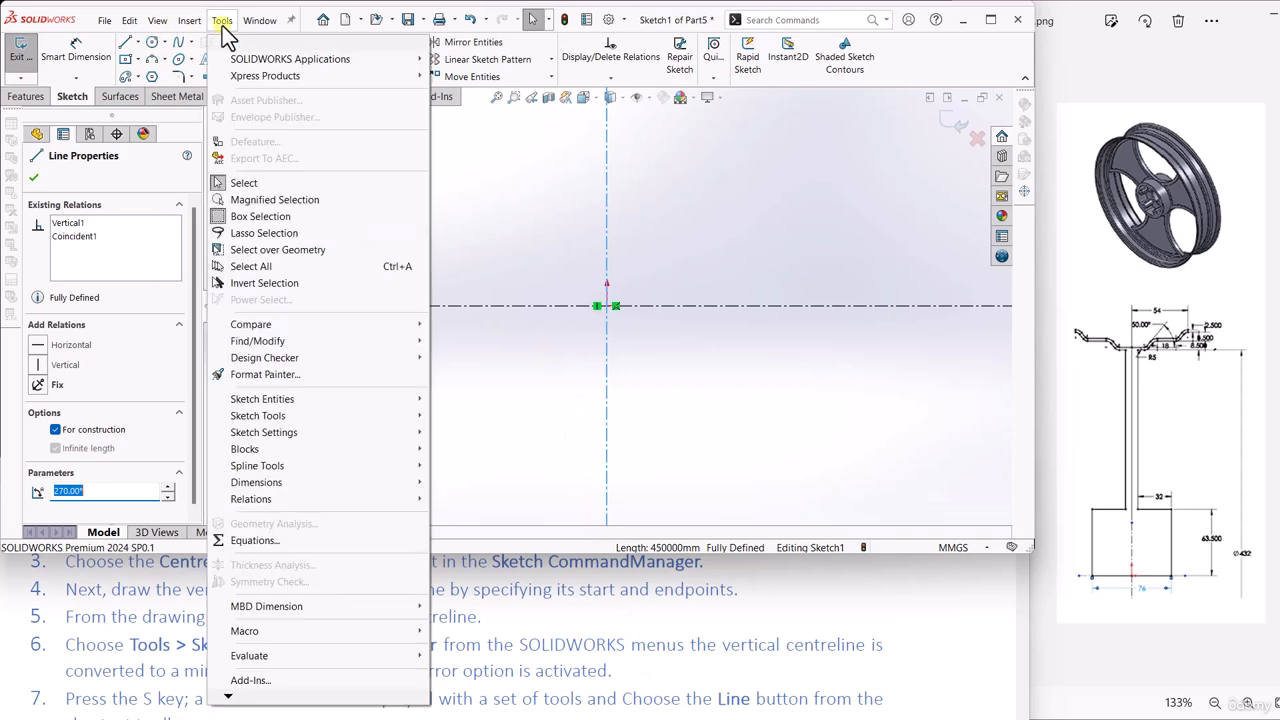
{"action": "mouse_move", "coordinate": [289, 411]}
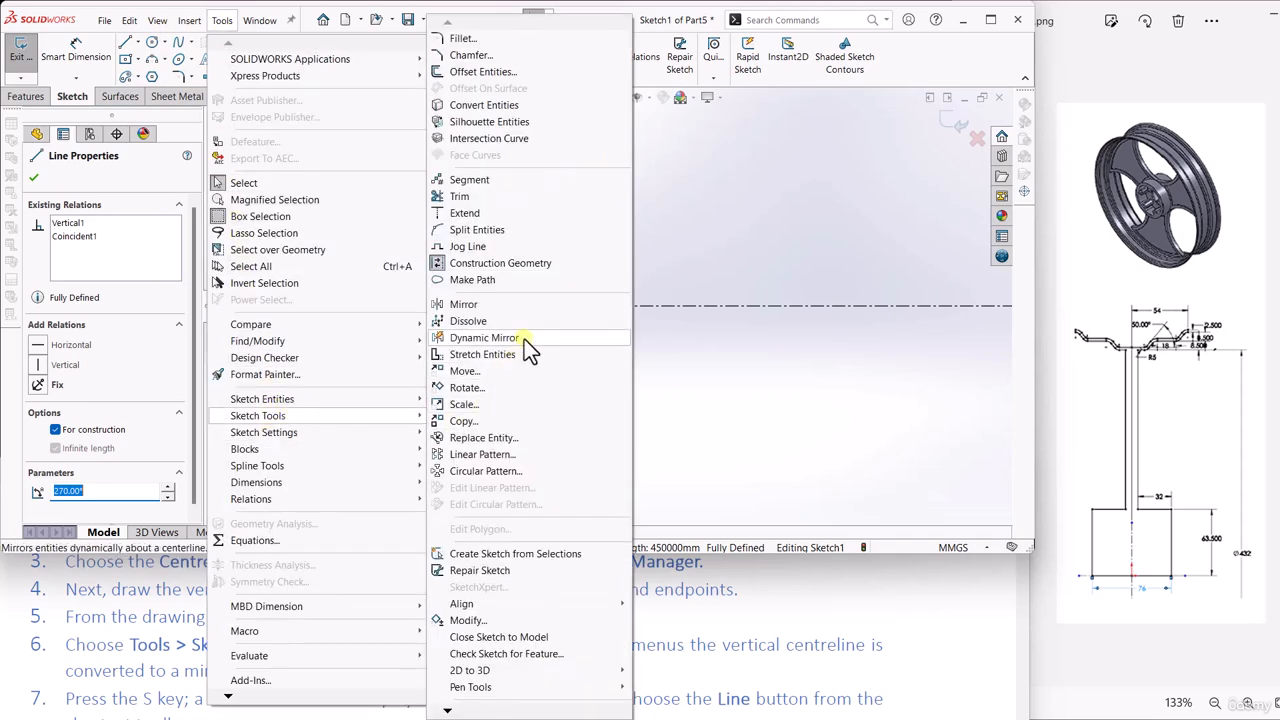
{"action": "left_click", "coordinate": [484, 338]}
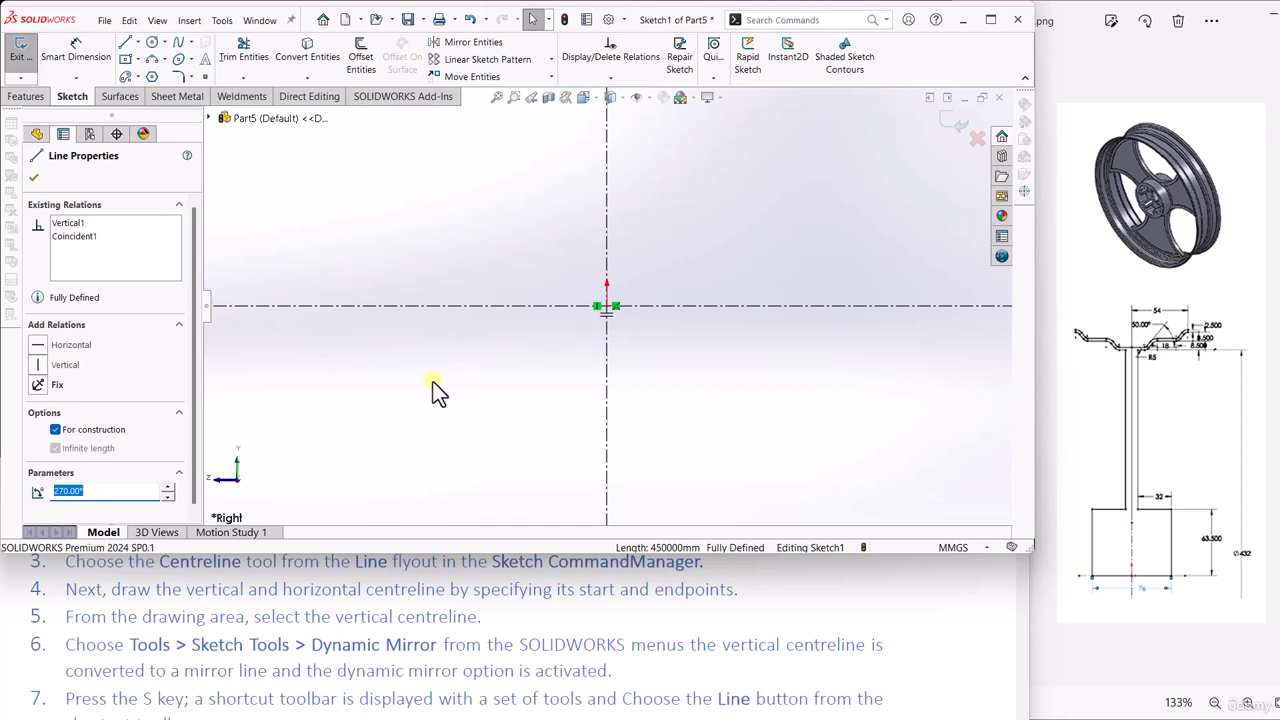
{"action": "left_click", "coordinate": [33, 177]}
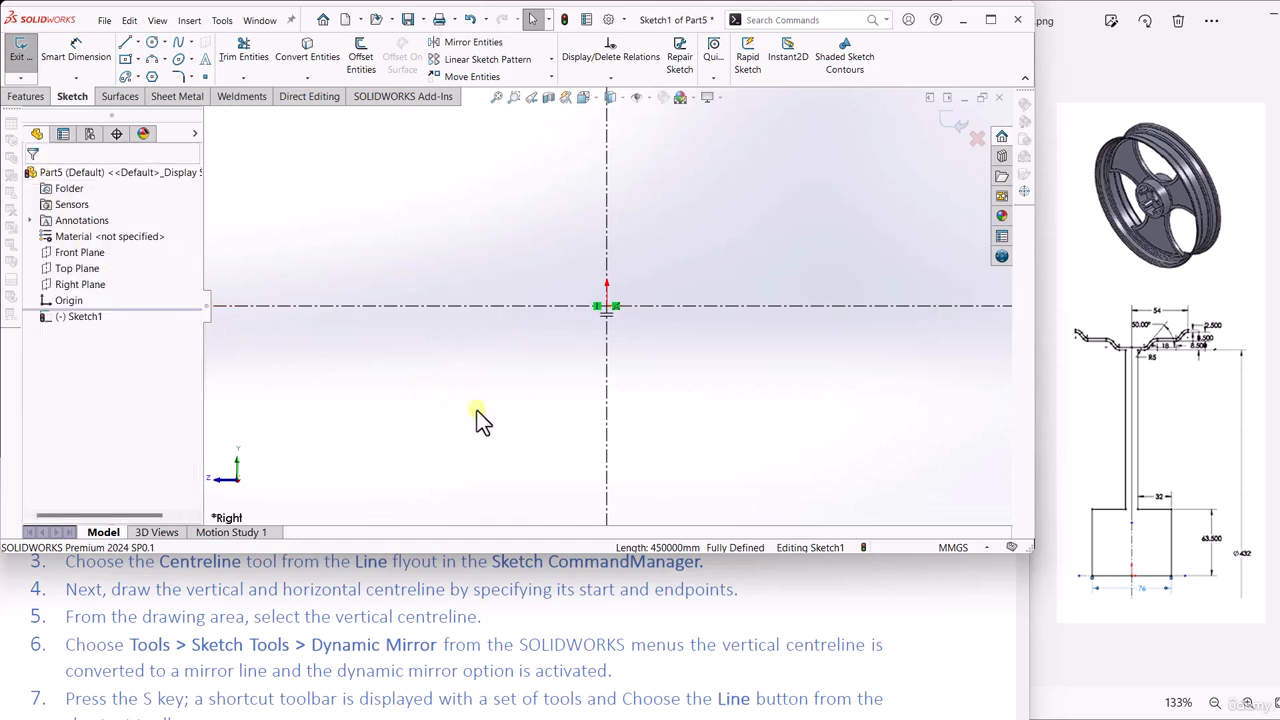
Step: Sketch a solid line about 38 mm long from the origin along the horizontal centerline toward the right
{"action": "scroll", "coordinate": [40, 628], "scroll_direction": "down", "scroll_amount": 2}
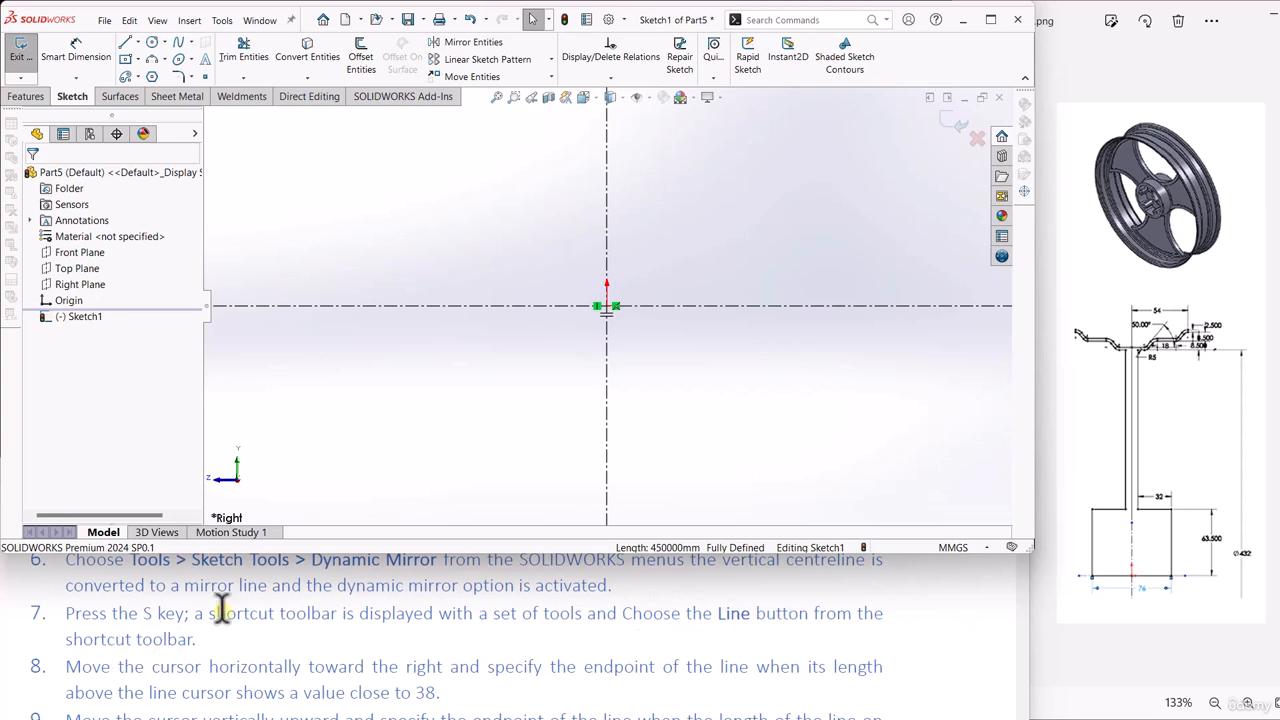
{"action": "key", "text": "s"}
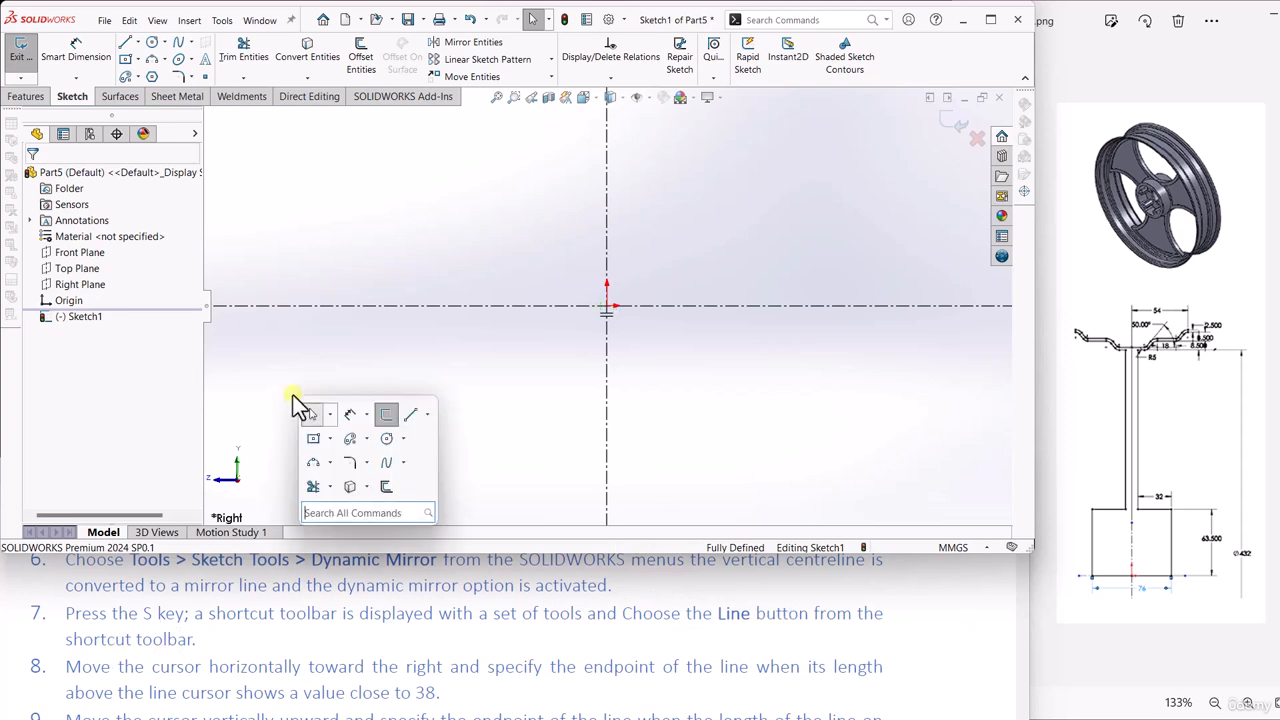
{"action": "left_click", "coordinate": [406, 420]}
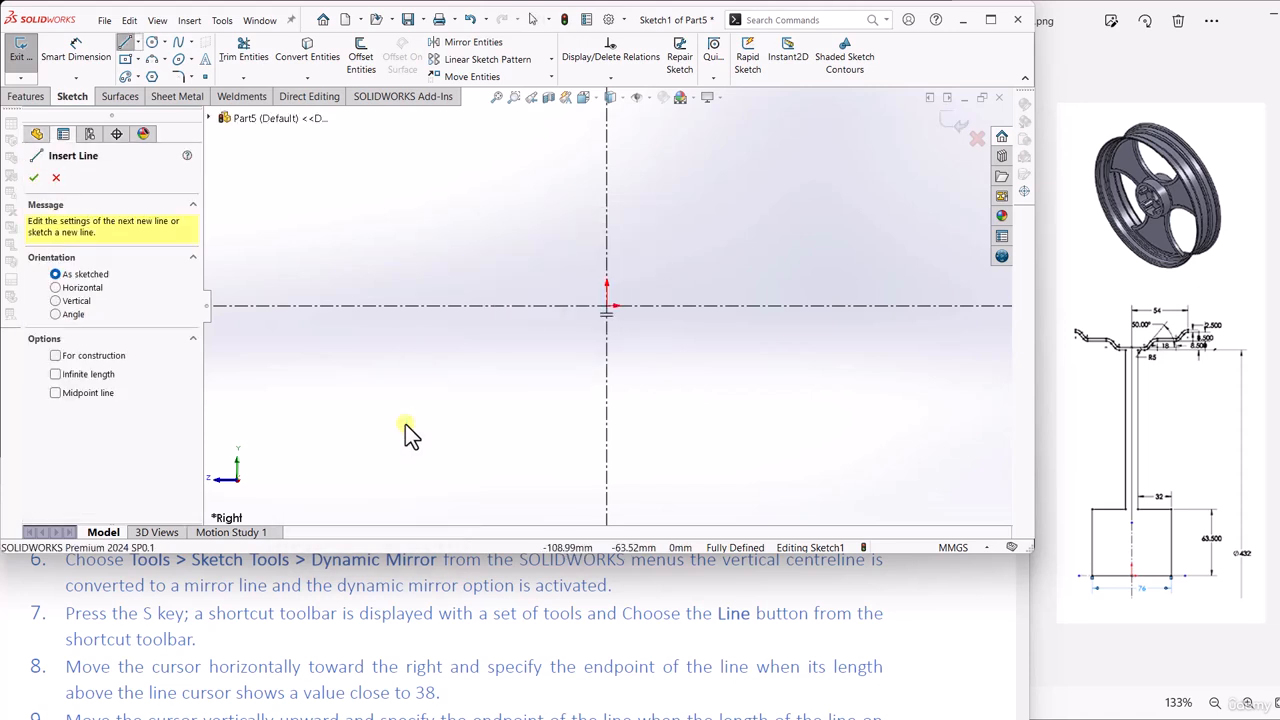
{"action": "scroll", "coordinate": [90, 665], "scroll_direction": "down", "scroll_amount": 1}
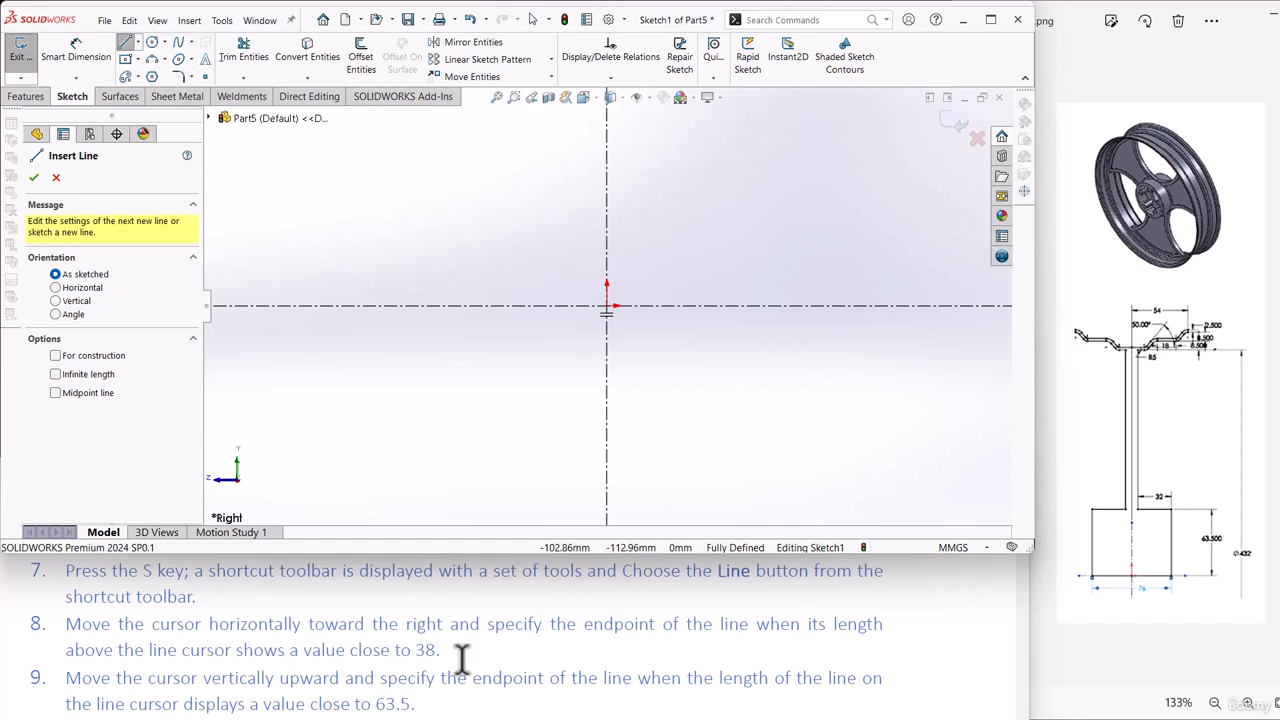
{"action": "left_click", "coordinate": [606, 308]}
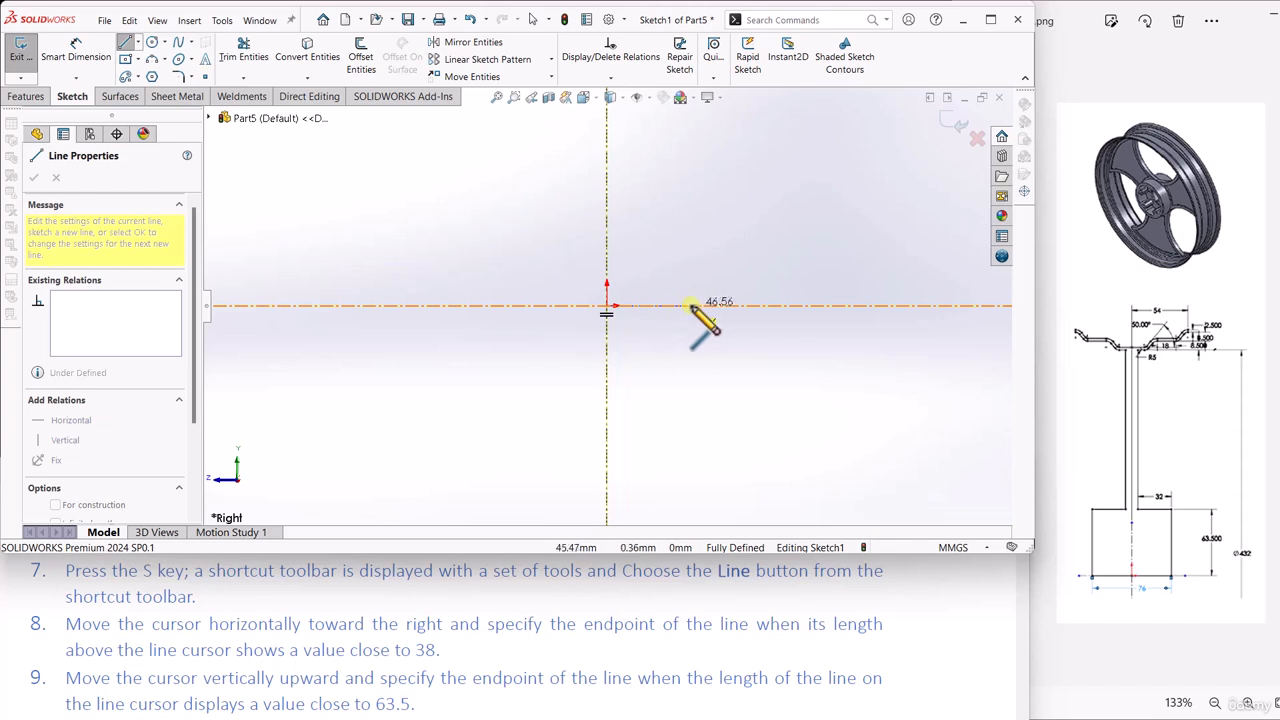
{"action": "left_click", "coordinate": [677, 305]}
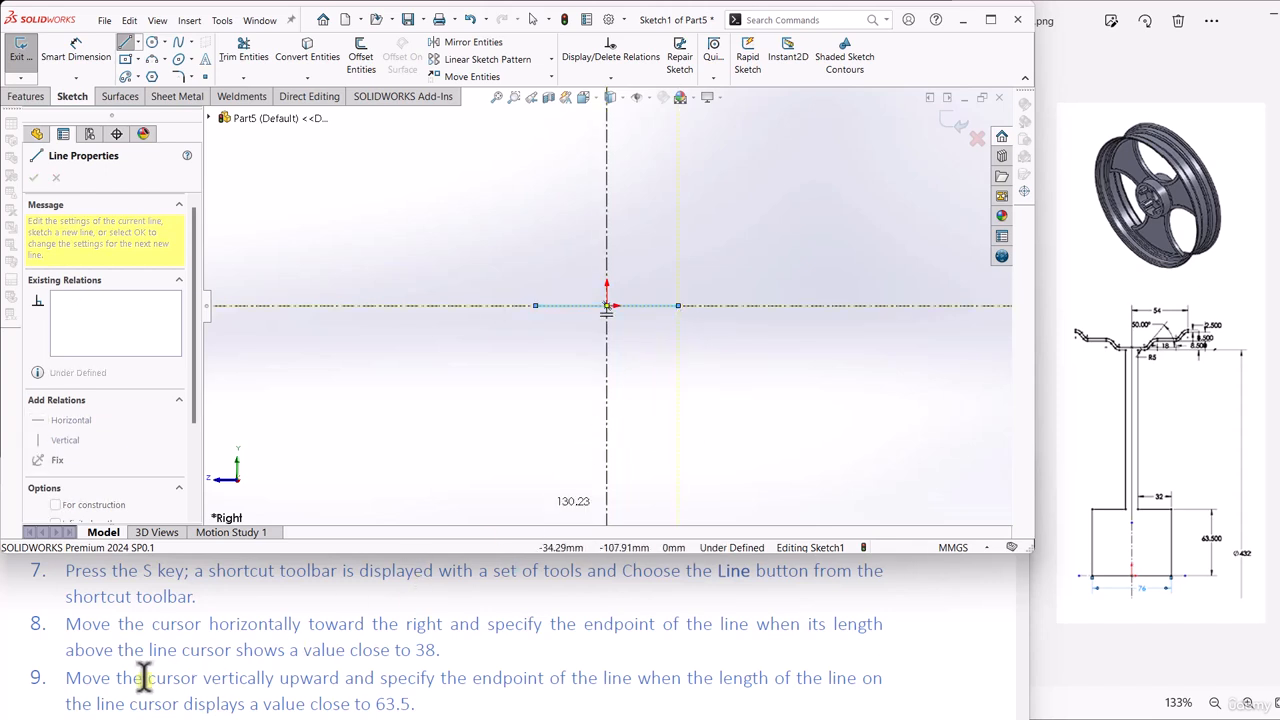
Step: Continue the profile with a vertical line about 63 mm upward and a horizontal line about 32 mm back toward the vertical centerline
{"action": "scroll", "coordinate": [143, 677], "scroll_direction": "down", "scroll_amount": 1}
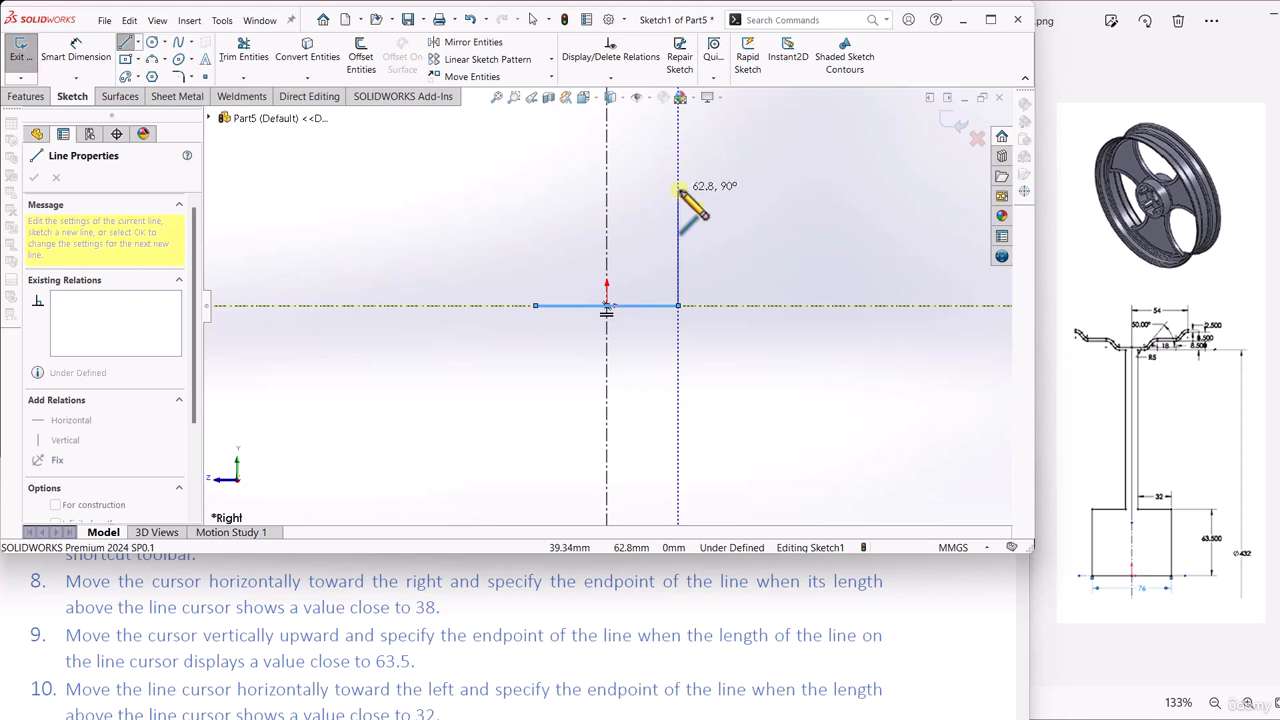
{"action": "left_click", "coordinate": [678, 189]}
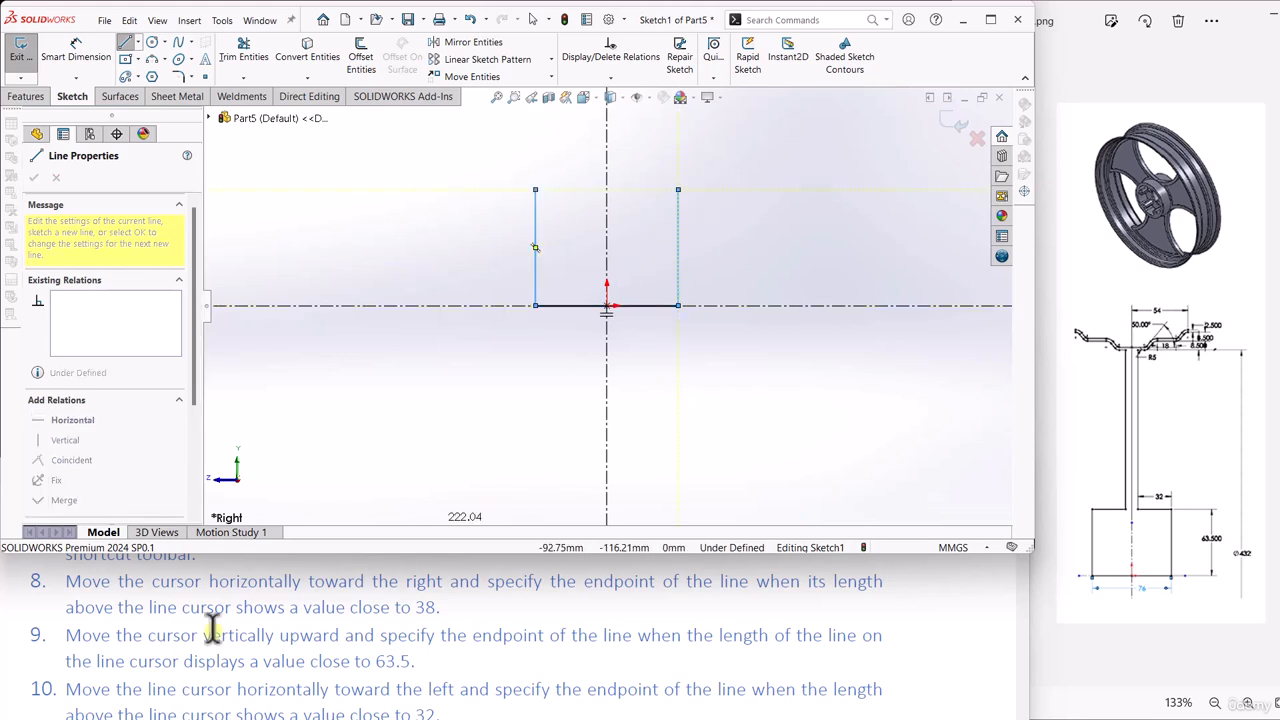
{"action": "scroll", "coordinate": [143, 663], "scroll_direction": "down", "scroll_amount": 1}
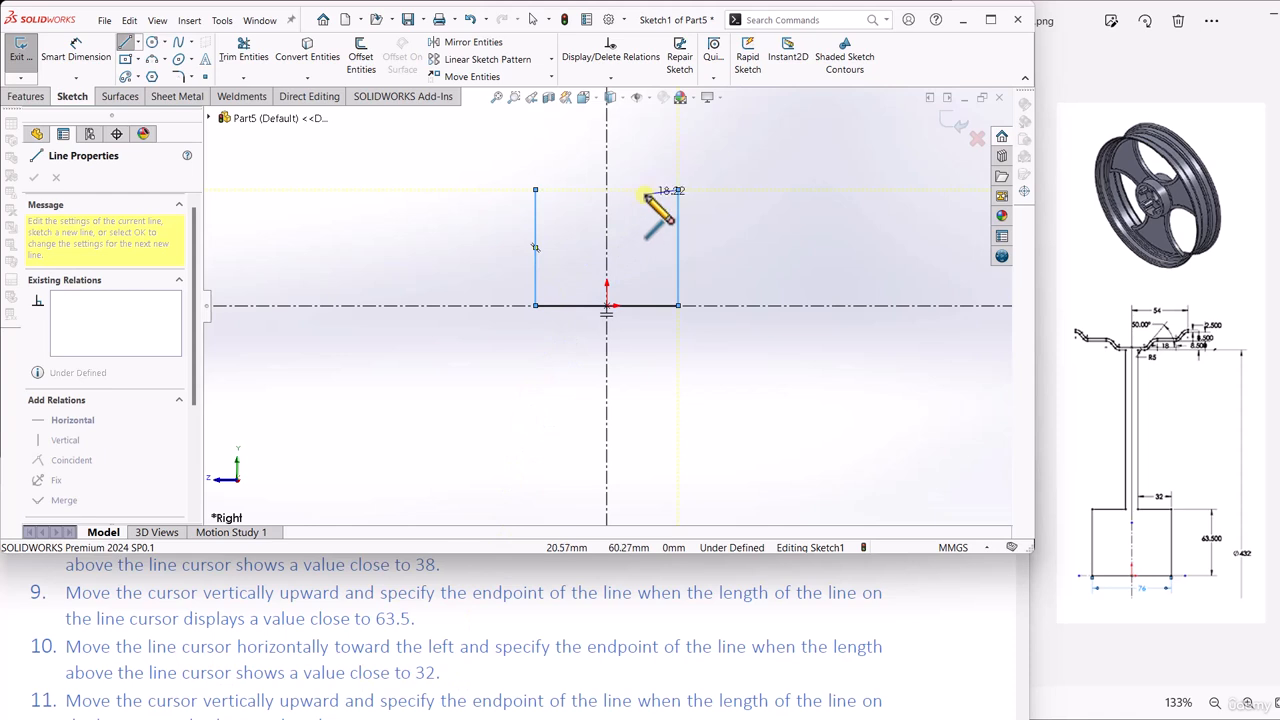
{"action": "left_click", "coordinate": [678, 190]}
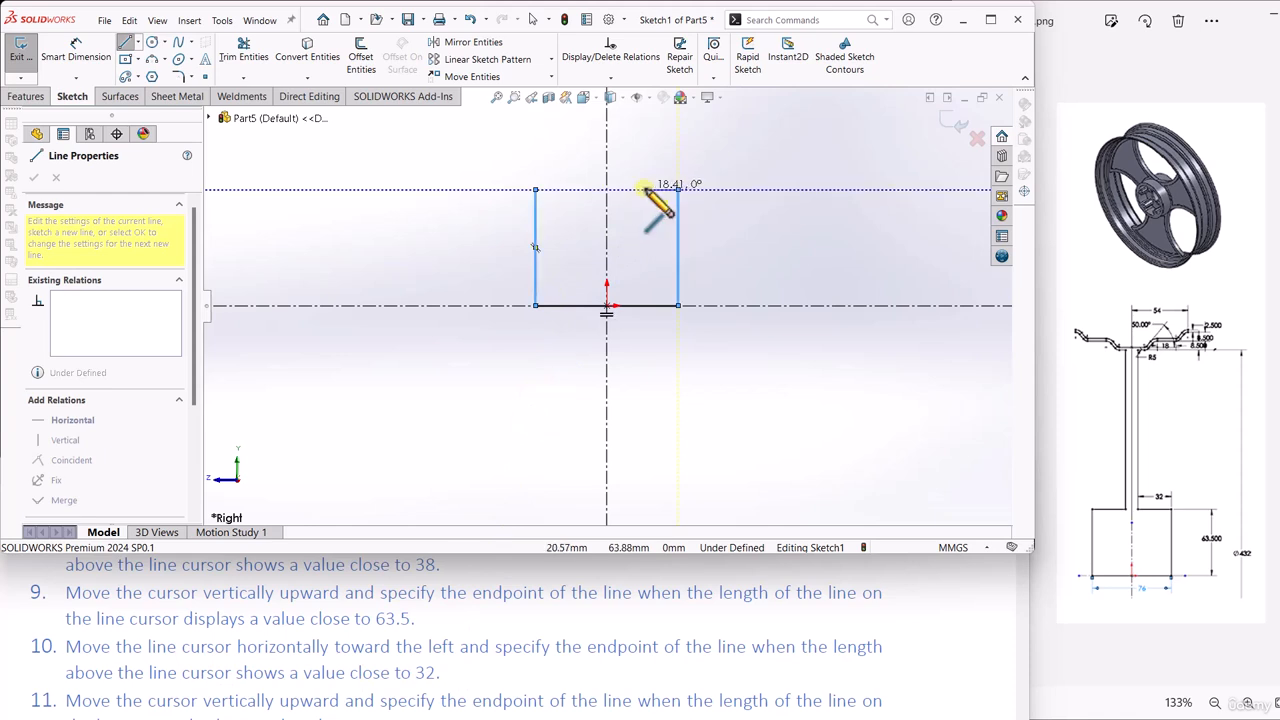
{"action": "left_click", "coordinate": [619, 190]}
Step: Extend the profile with a vertical line about 158 mm upward and a horizontal line about 7 mm outward to the right
{"action": "scroll", "coordinate": [90, 650], "scroll_direction": "down", "scroll_amount": 1}
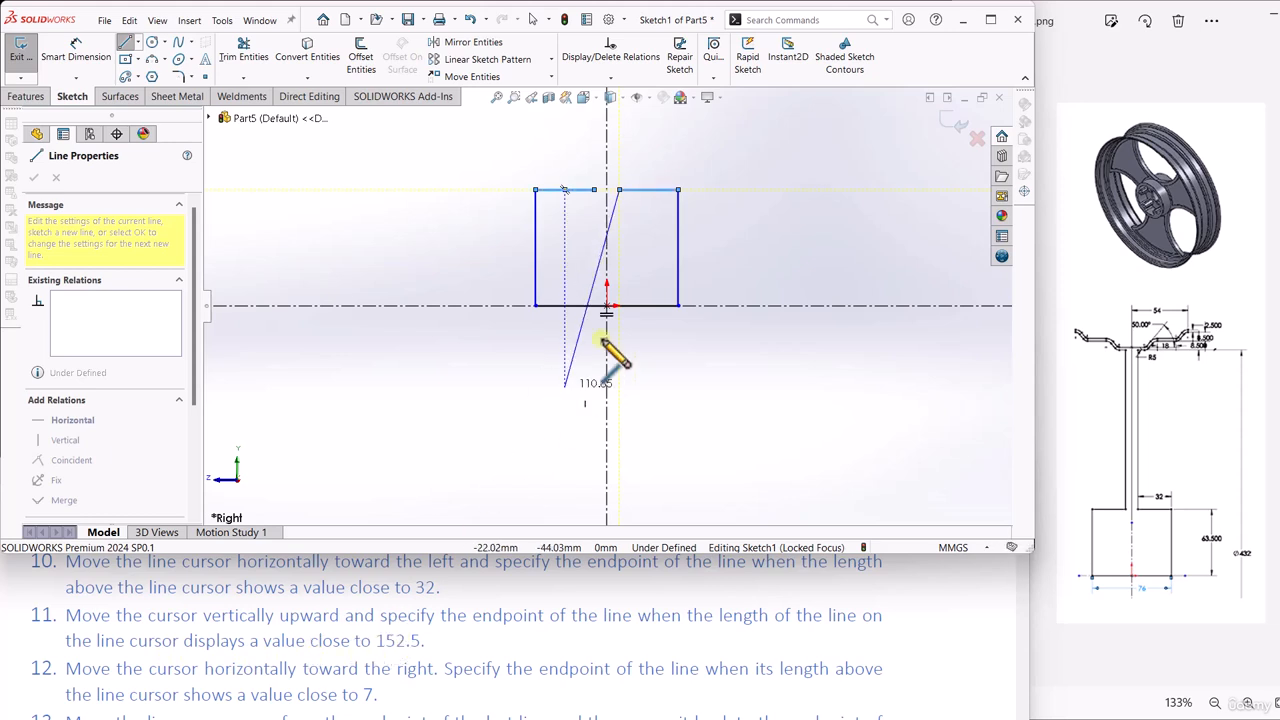
{"action": "scroll", "coordinate": [606, 305], "scroll_direction": "up", "scroll_amount": 6}
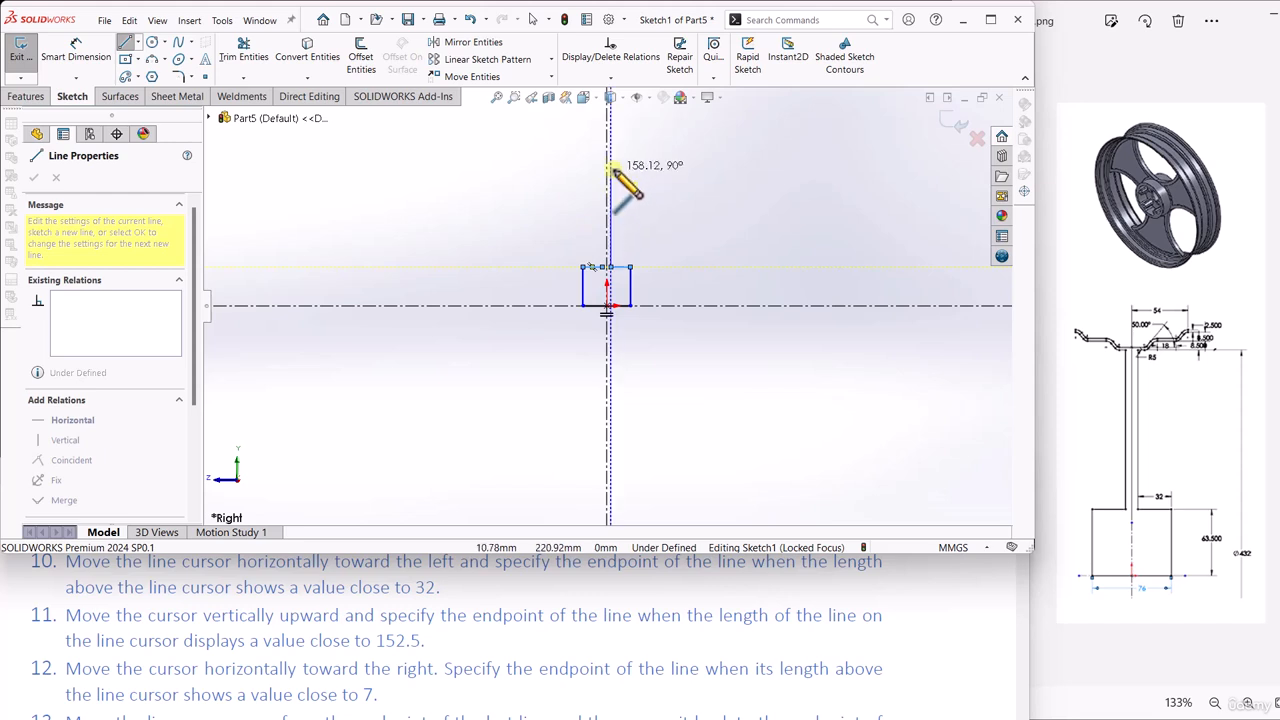
{"action": "left_click", "coordinate": [605, 168]}
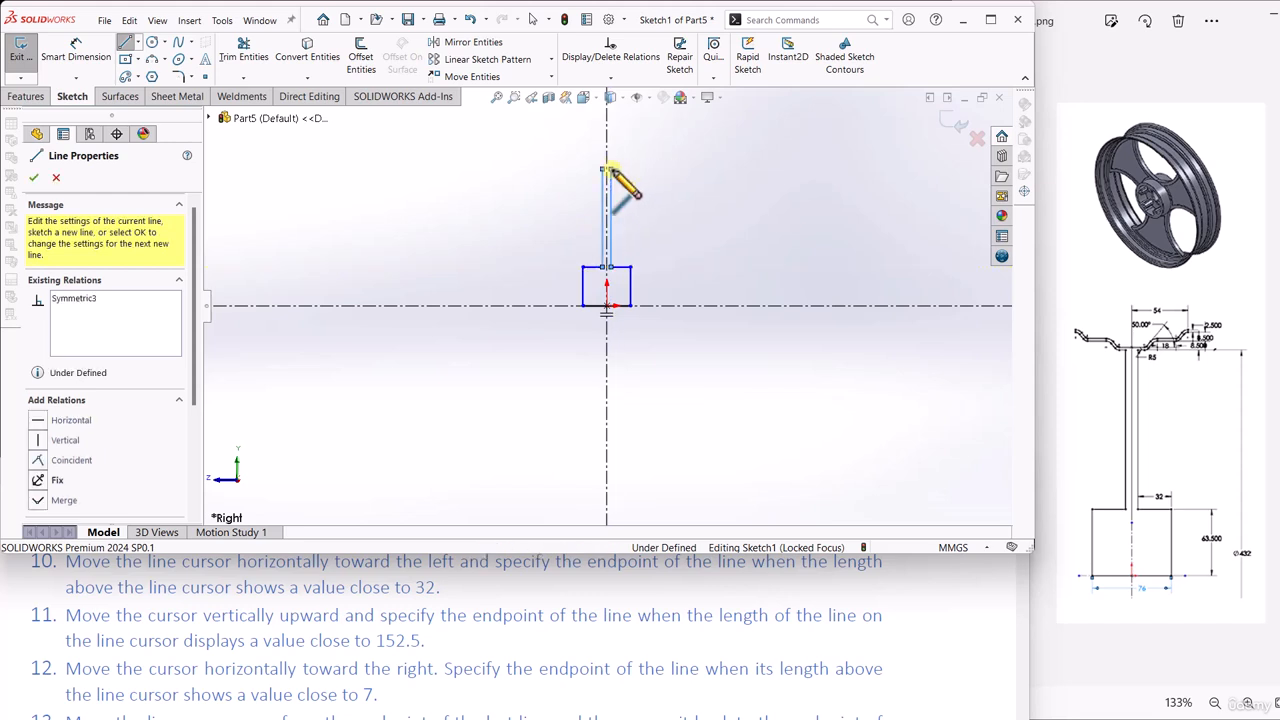
{"action": "scroll", "coordinate": [129, 677], "scroll_direction": "down", "scroll_amount": 1}
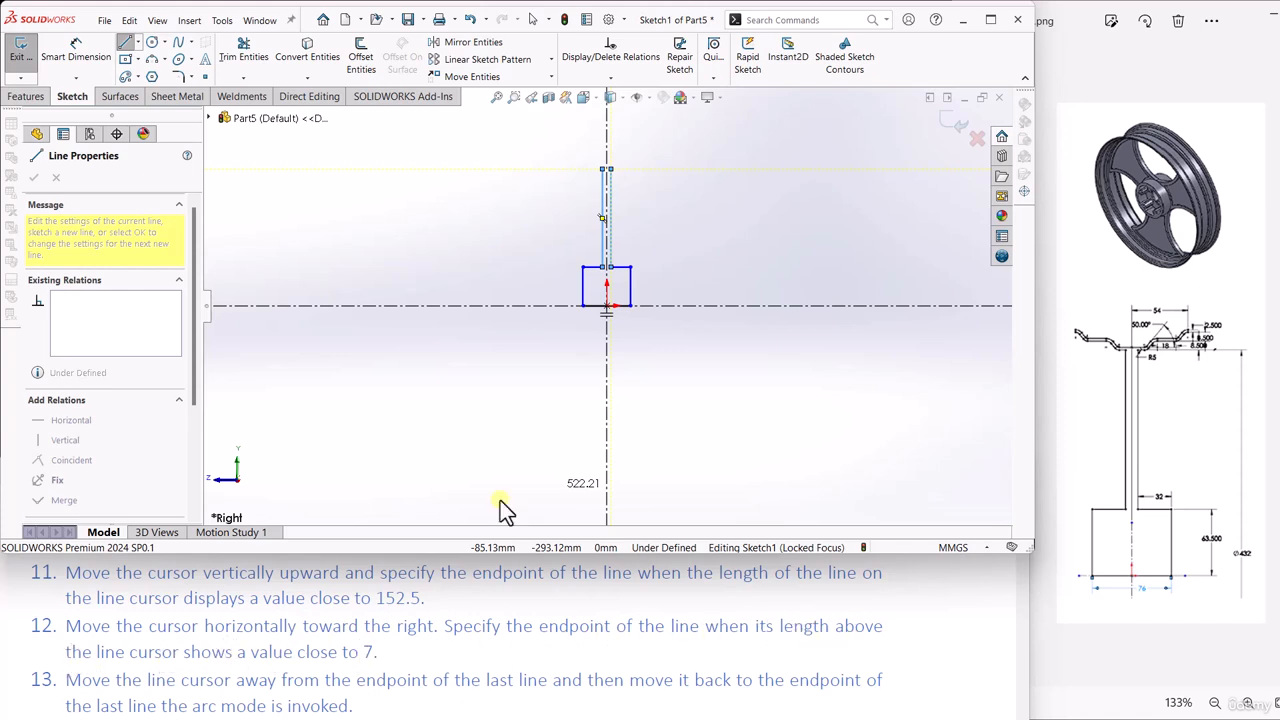
{"action": "scroll", "coordinate": [620, 200], "scroll_direction": "down", "scroll_amount": 10}
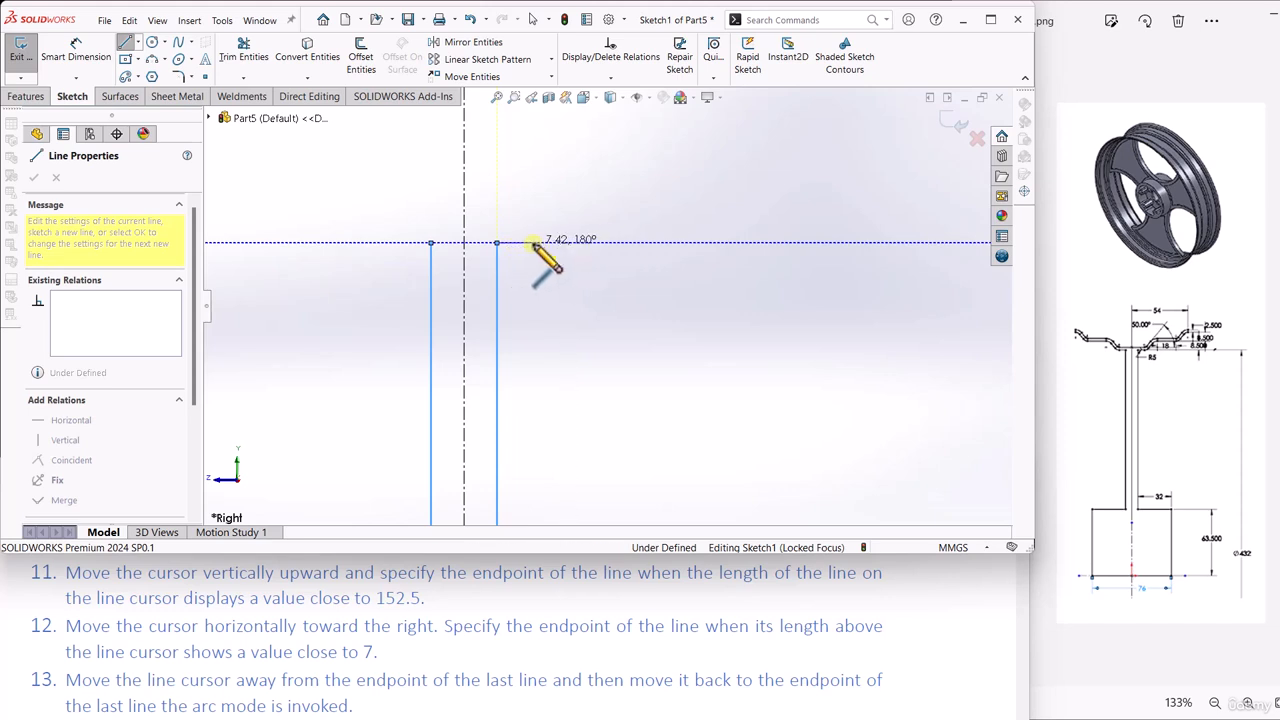
{"action": "left_click", "coordinate": [535, 243]}
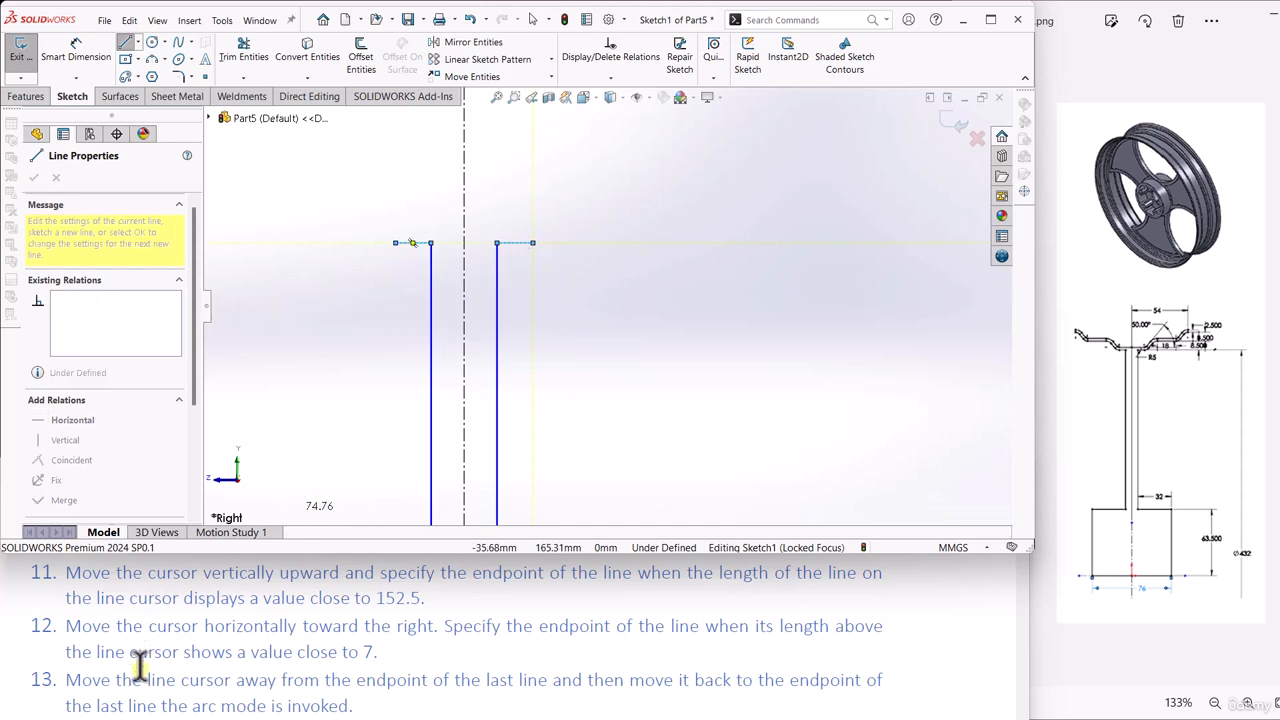
Step: Draw a tangent arc curving upward from the outer end of the short horizontal line, followed by a tangent inclined line rising outward
{"action": "scroll", "coordinate": [137, 663], "scroll_direction": "down", "scroll_amount": 1}
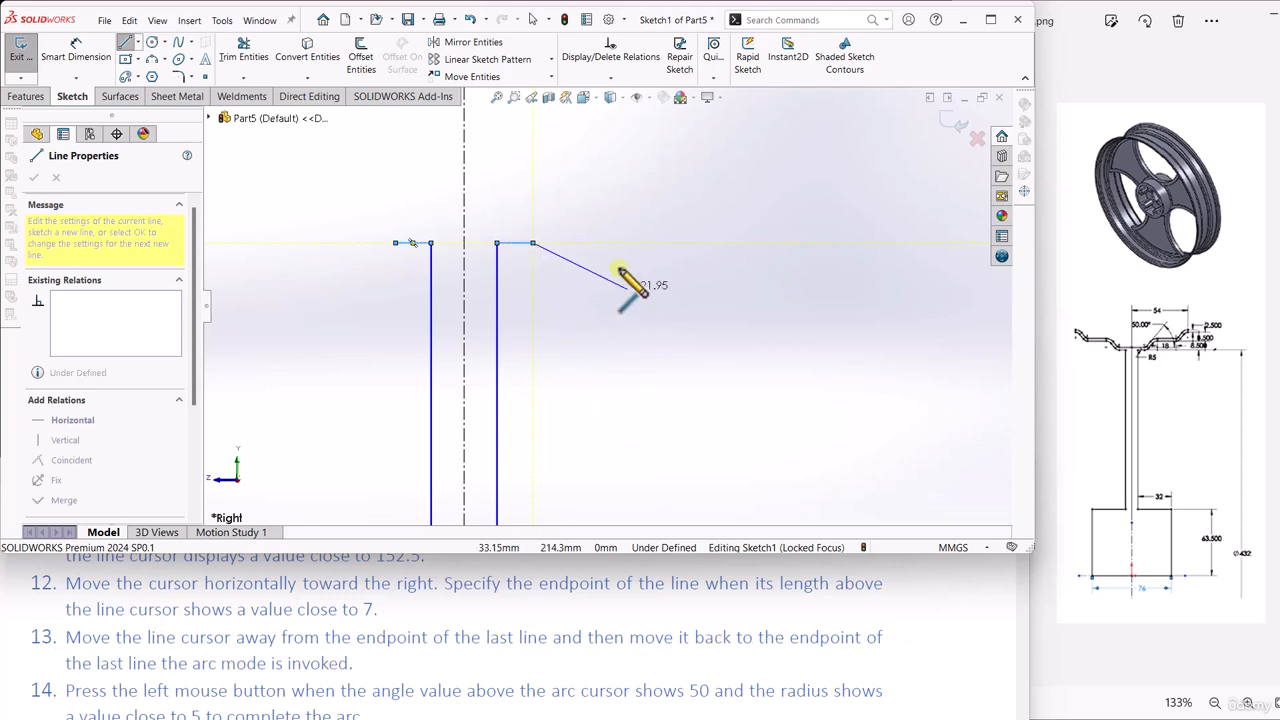
{"action": "mouse_move", "coordinate": [533, 243]}
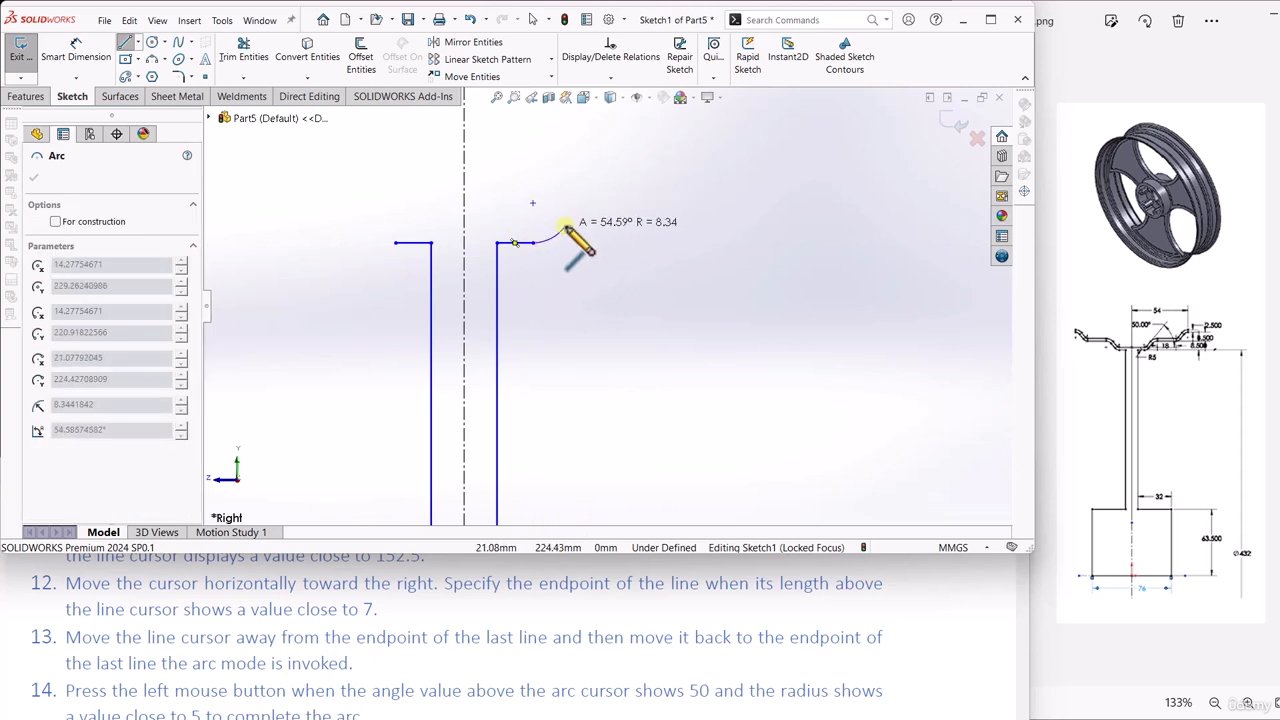
{"action": "scroll", "coordinate": [54, 657], "scroll_direction": "down", "scroll_amount": 1}
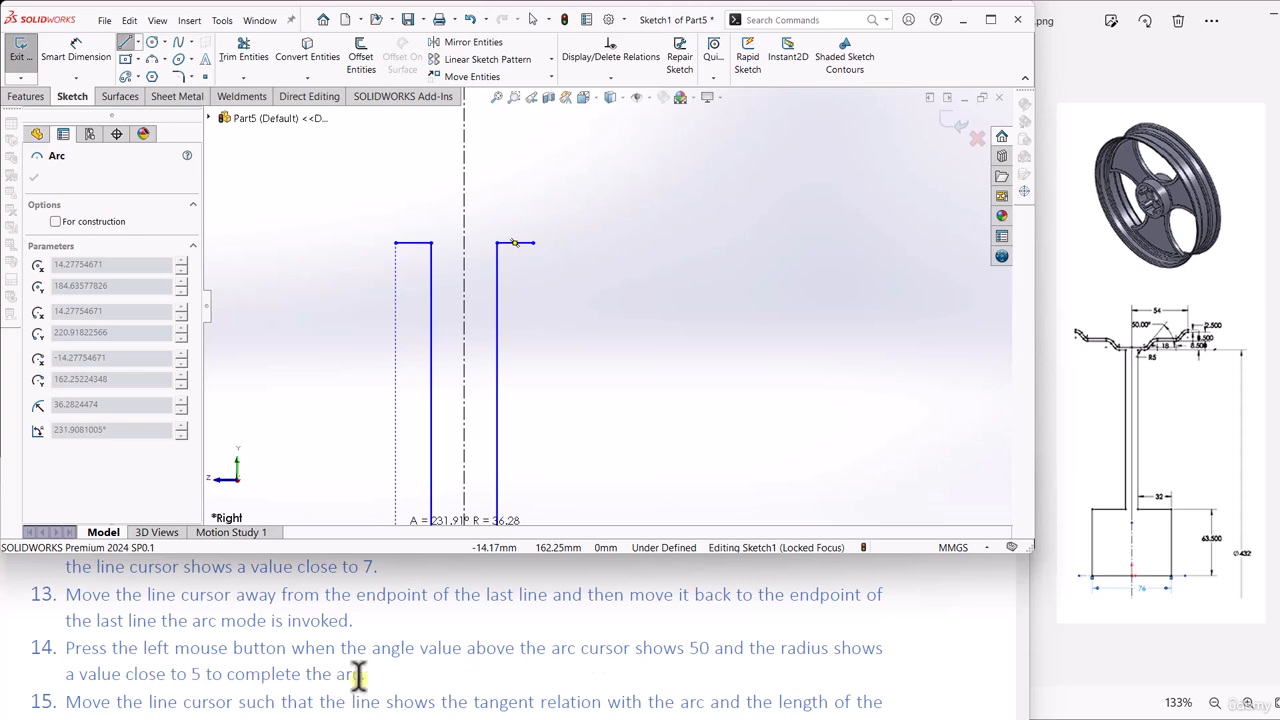
{"action": "left_click", "coordinate": [556, 232]}
{"action": "scroll", "coordinate": [108, 665], "scroll_direction": "down", "scroll_amount": 2}
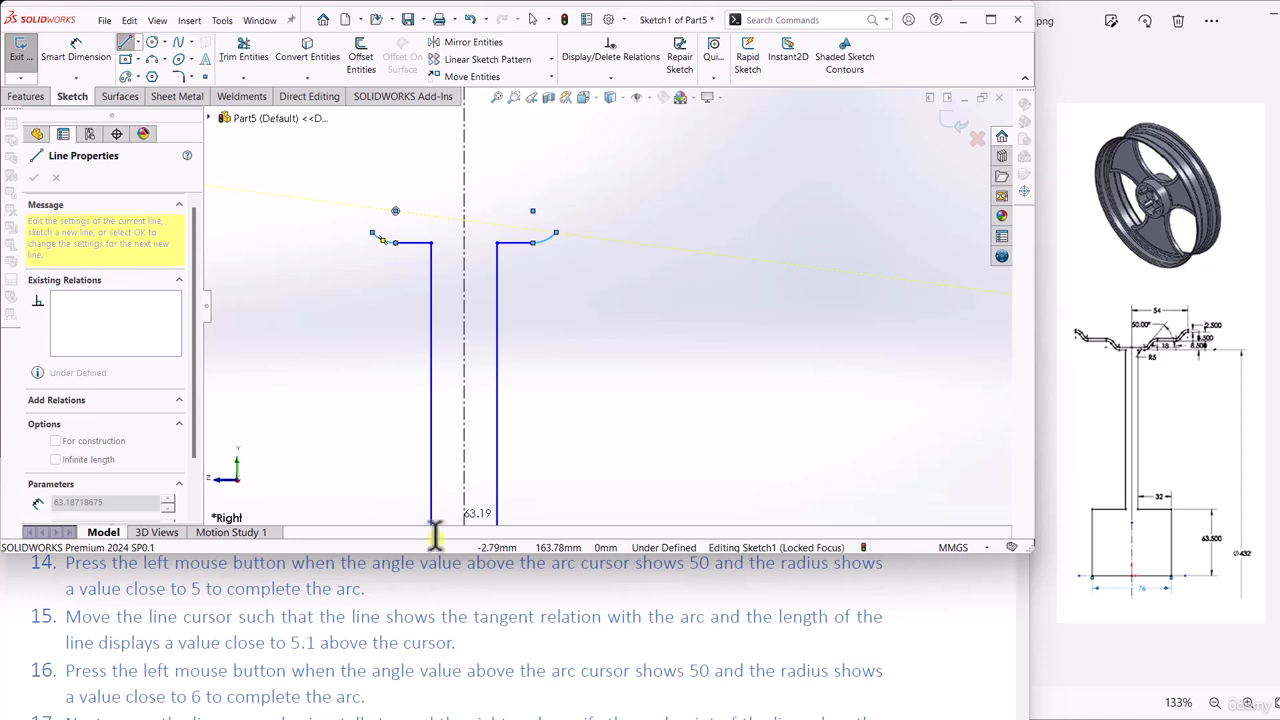
{"action": "left_click", "coordinate": [572, 213]}
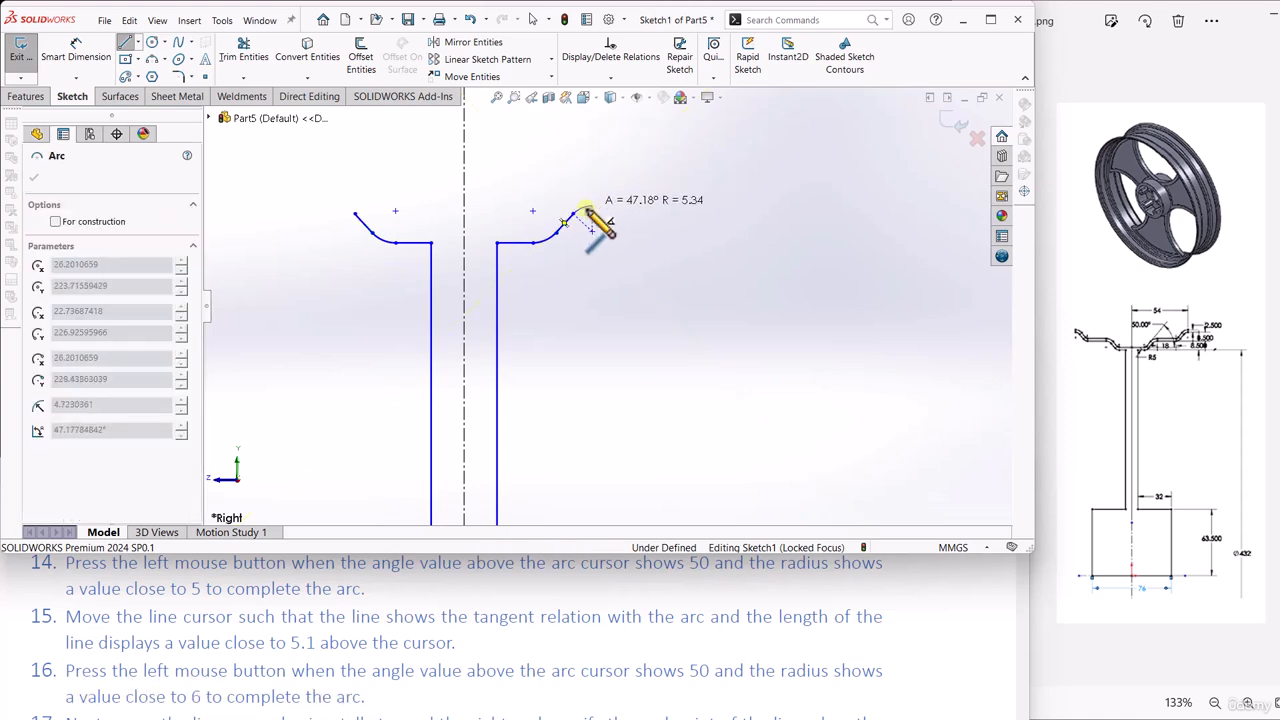
Step: Add a tangent arc of about 4 mm radius at the inclined line's end, followed by a horizontal line about 18.5 mm outward
{"action": "scroll", "coordinate": [592, 212], "scroll_direction": "down", "scroll_amount": 5}
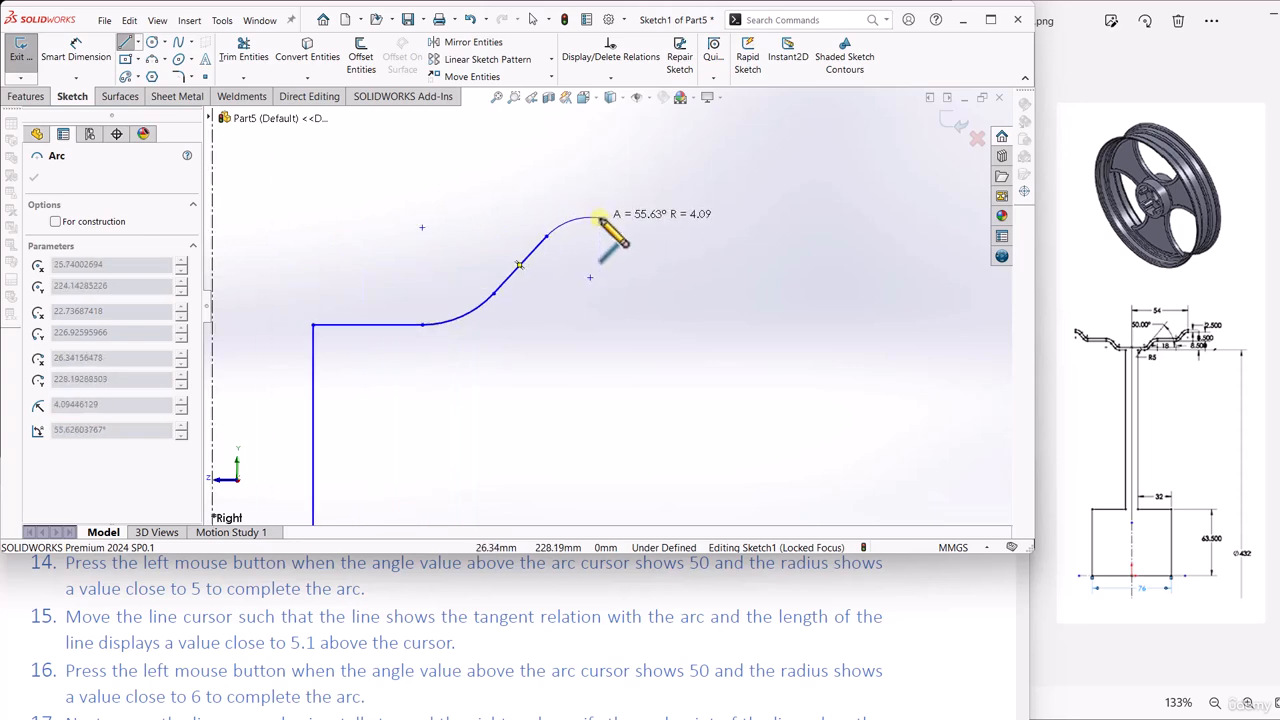
{"action": "left_click", "coordinate": [599, 217]}
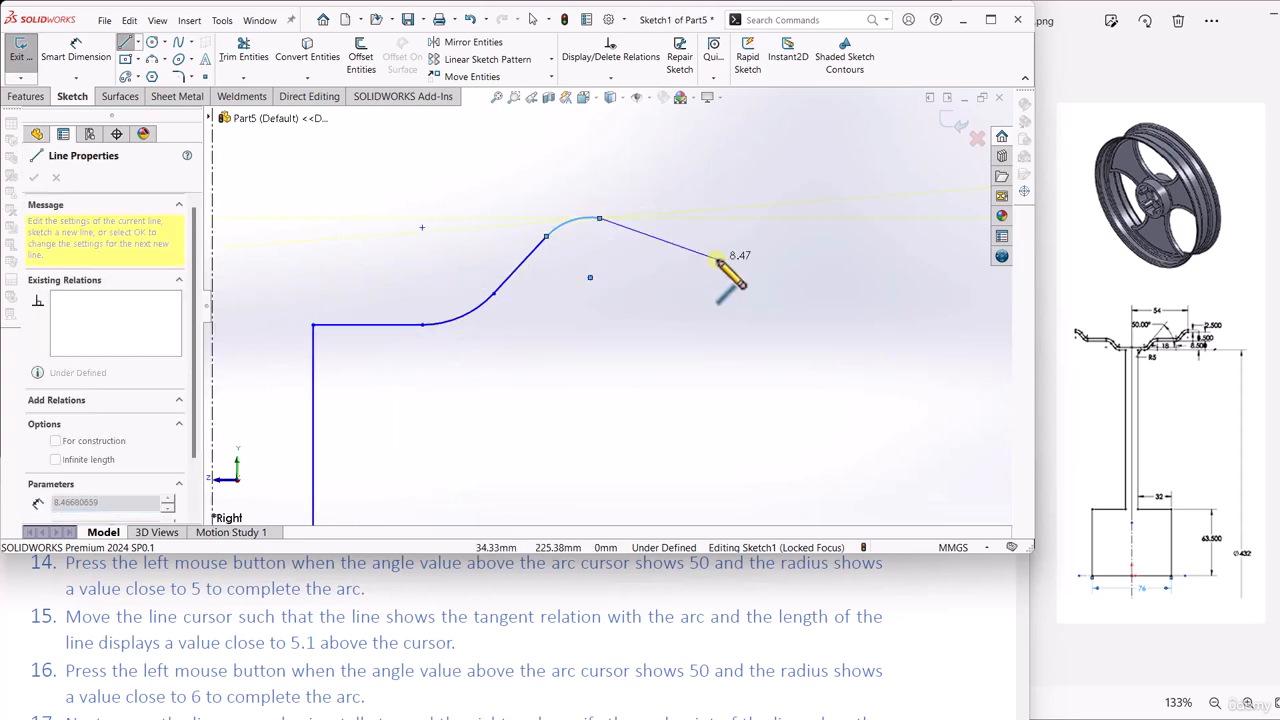
{"action": "scroll", "coordinate": [198, 655], "scroll_direction": "down", "scroll_amount": 3}
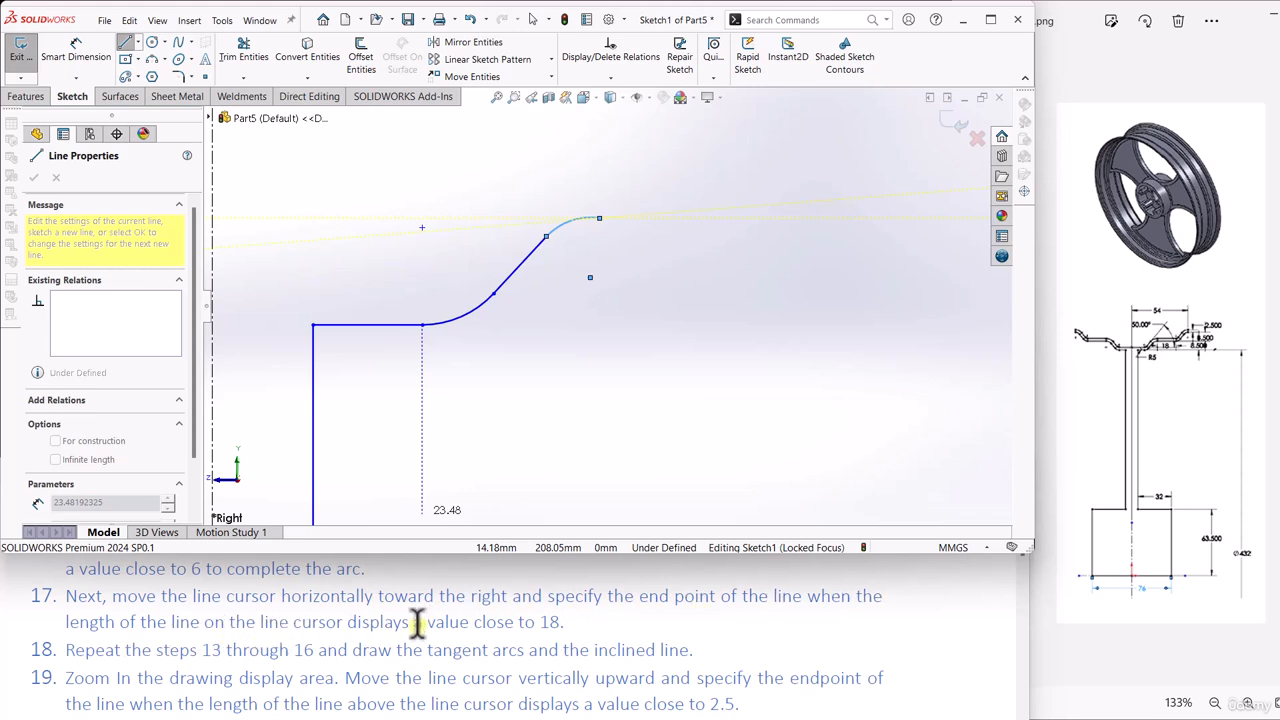
{"action": "left_click", "coordinate": [597, 218]}
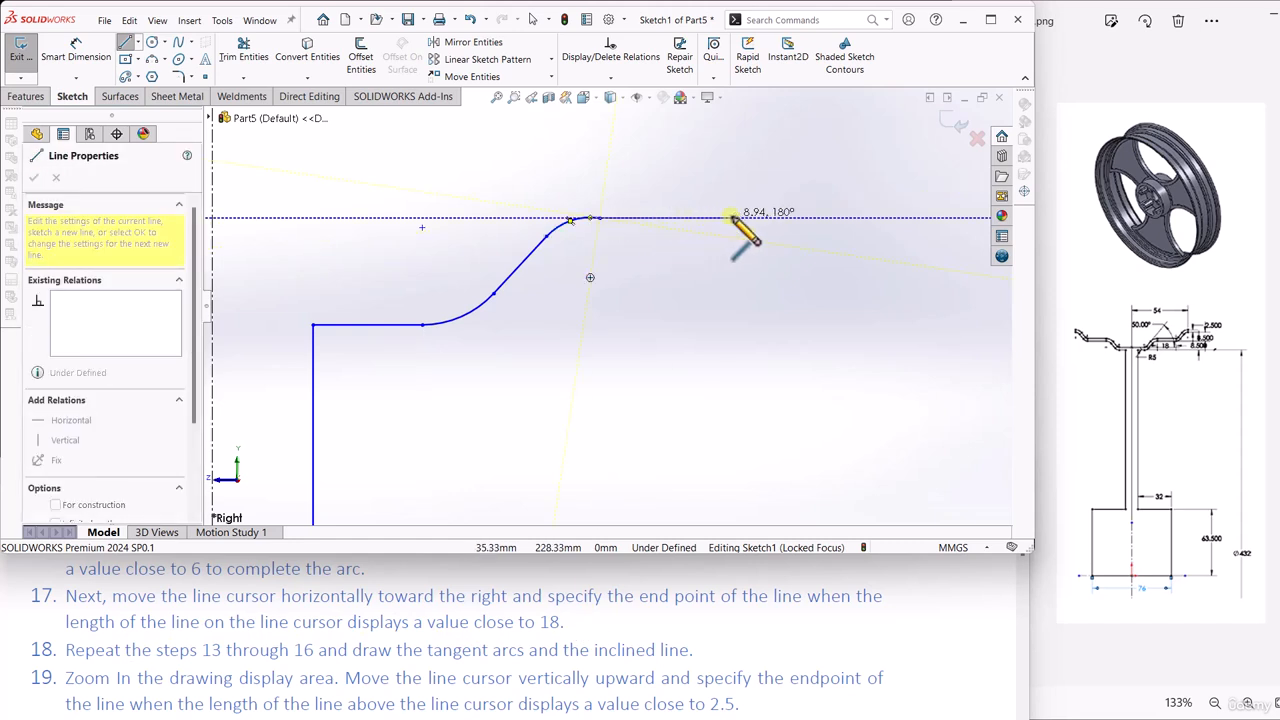
{"action": "left_click", "coordinate": [872, 218]}
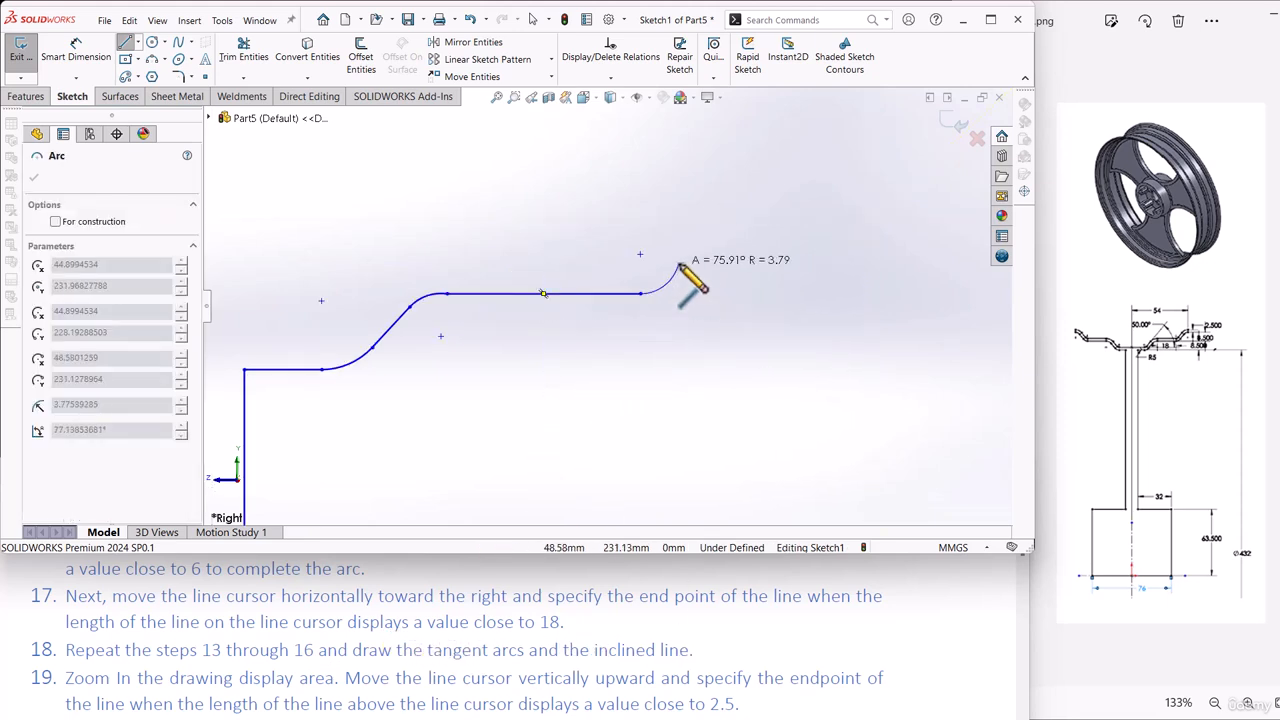
Step: Continue from the horizontal line with an upward tangent arc, a tangent inclined line and an outward arc of about 7 mm radius
{"action": "left_click", "coordinate": [680, 272]}
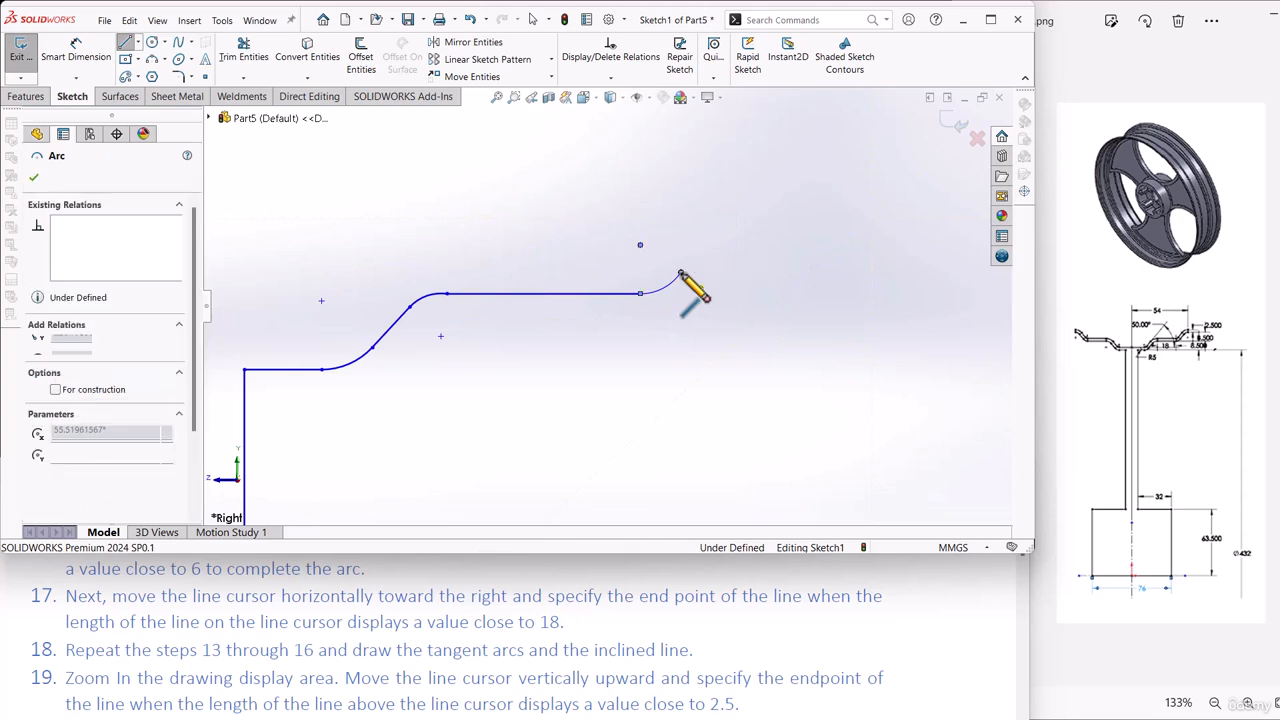
{"action": "left_click", "coordinate": [718, 232]}
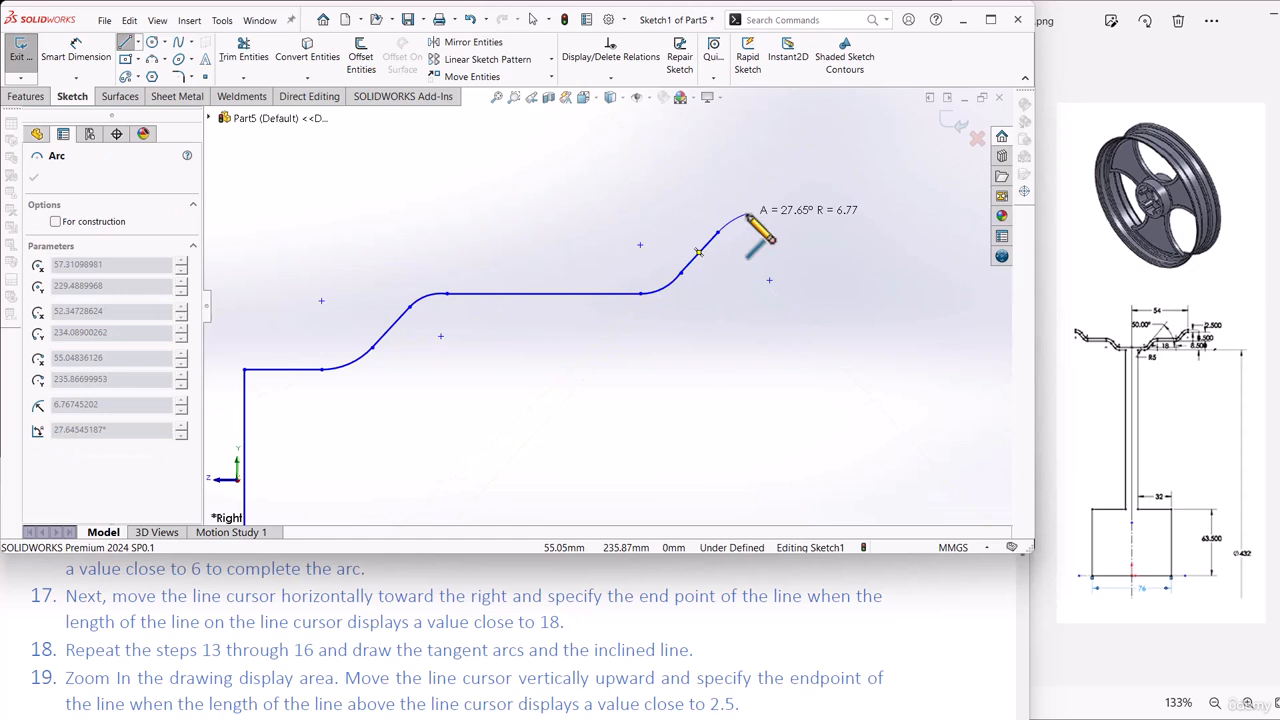
{"action": "left_click", "coordinate": [746, 214]}
Step: Draw a vertical line about 2.5 mm upward from the outermost arc's end and finish the line chain
{"action": "scroll", "coordinate": [60, 640], "scroll_direction": "down", "scroll_amount": 1}
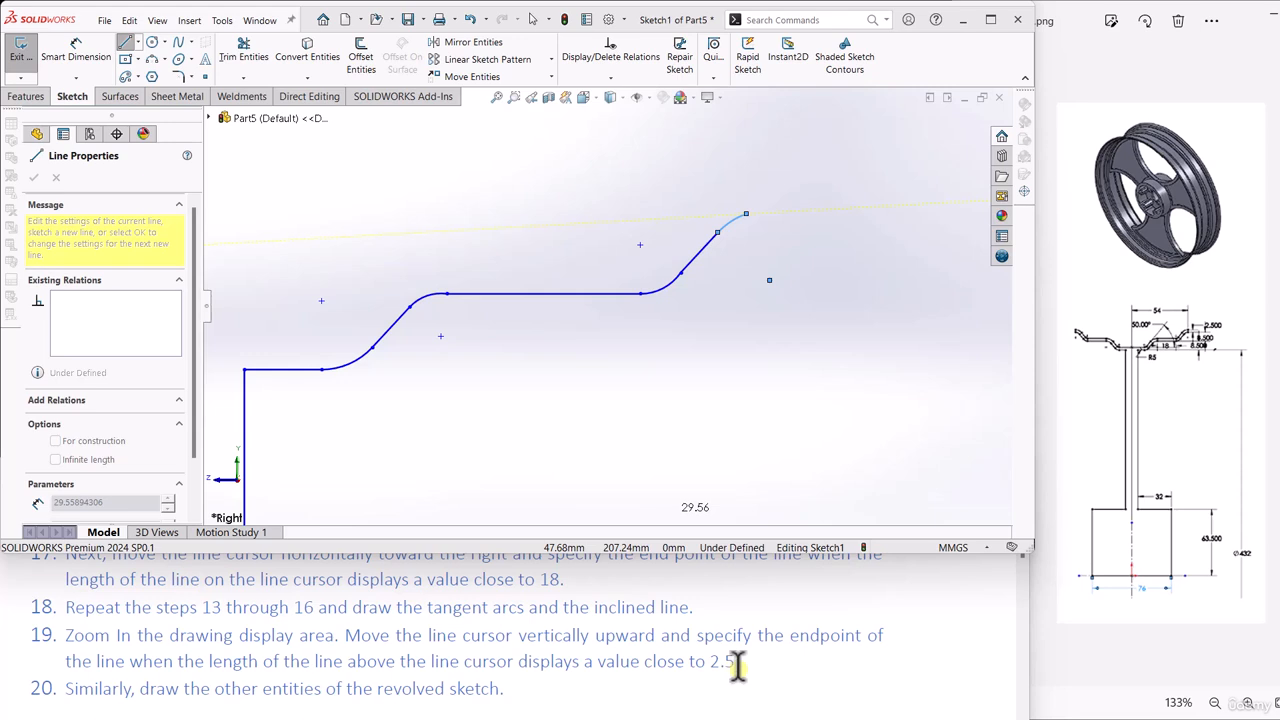
{"action": "left_click", "coordinate": [746, 213]}
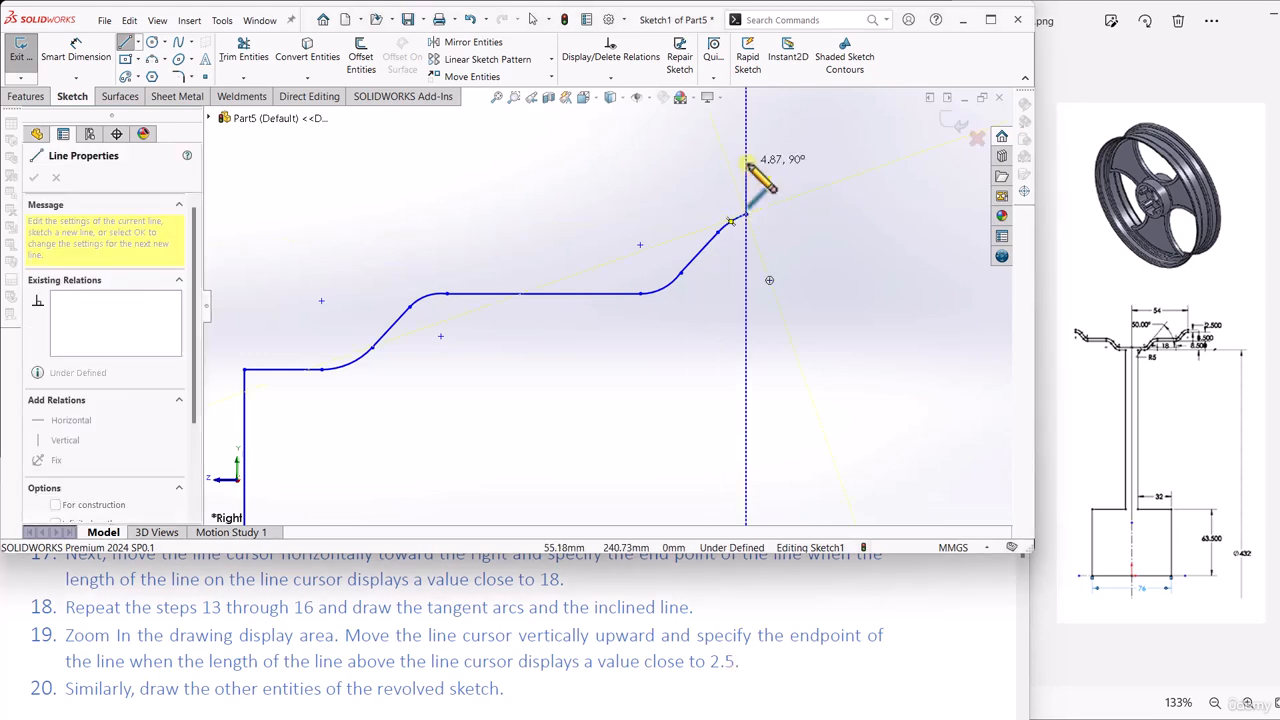
{"action": "left_click", "coordinate": [746, 189]}
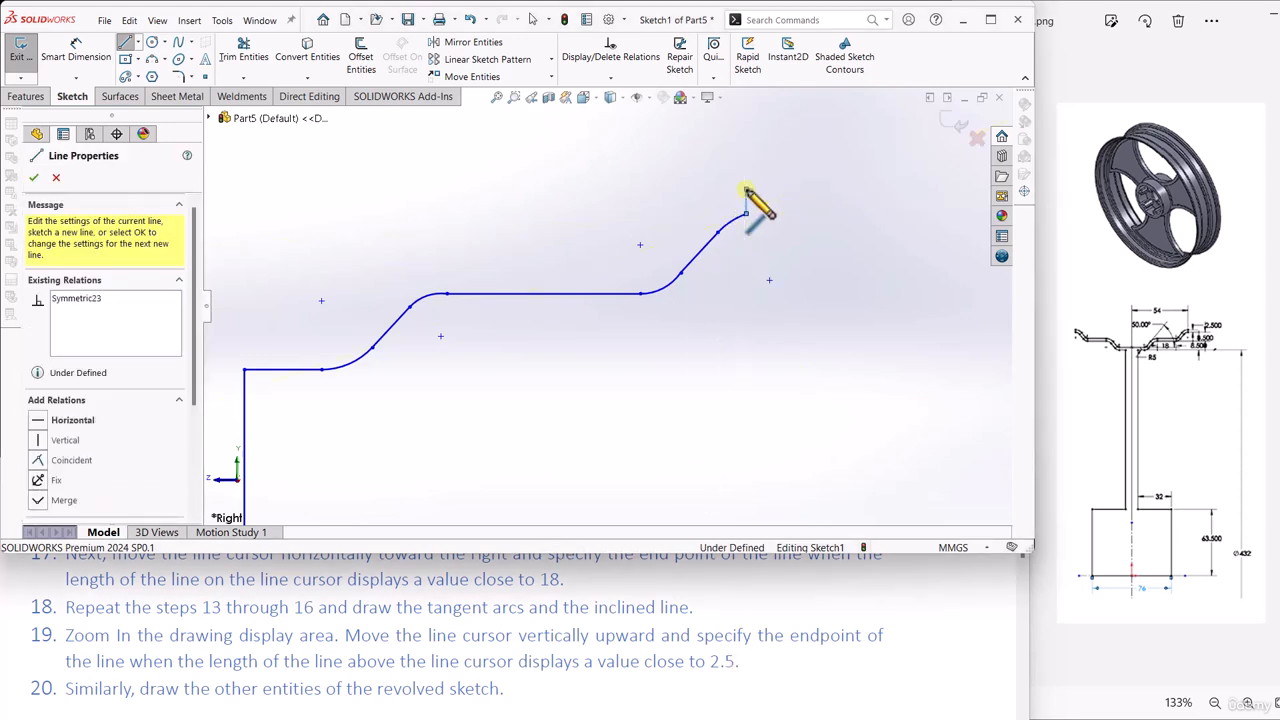
{"action": "key", "text": "Escape"}
{"action": "key", "text": "Escape"}
Step: Dimension the hub's bottom line along the horizontal centerline to 76 mm
{"action": "scroll", "coordinate": [54, 642], "scroll_direction": "down", "scroll_amount": 1}
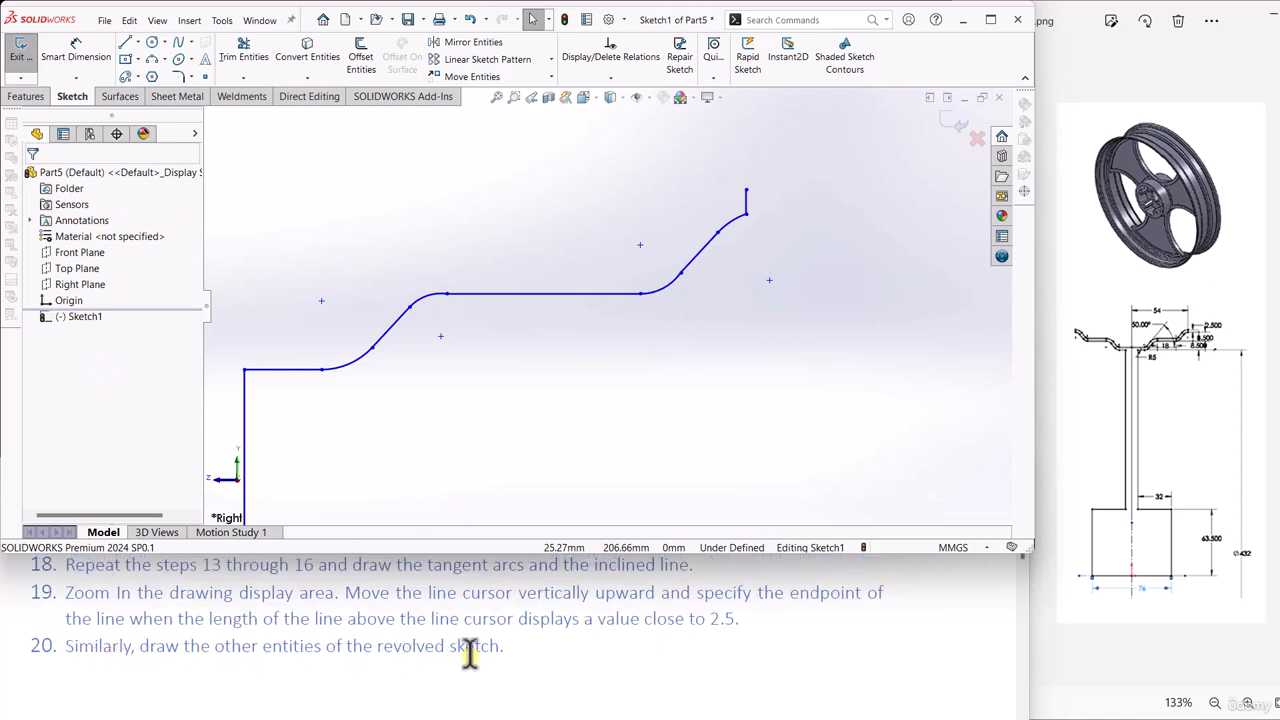
{"action": "scroll", "coordinate": [400, 386], "scroll_direction": "down", "scroll_amount": 3}
{"action": "scroll", "coordinate": [397, 376], "scroll_direction": "up", "scroll_amount": 2}
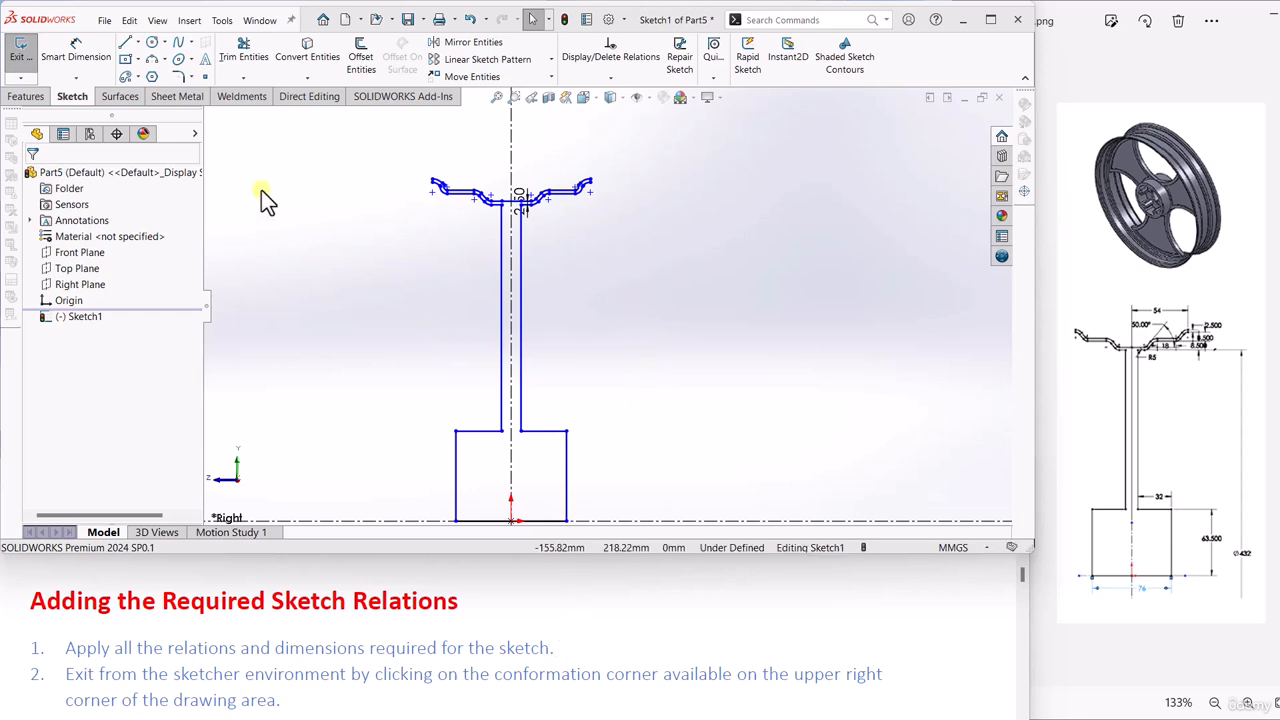
{"action": "left_click", "coordinate": [76, 56]}
{"action": "scroll", "coordinate": [600, 420], "scroll_direction": "down", "scroll_amount": 3}
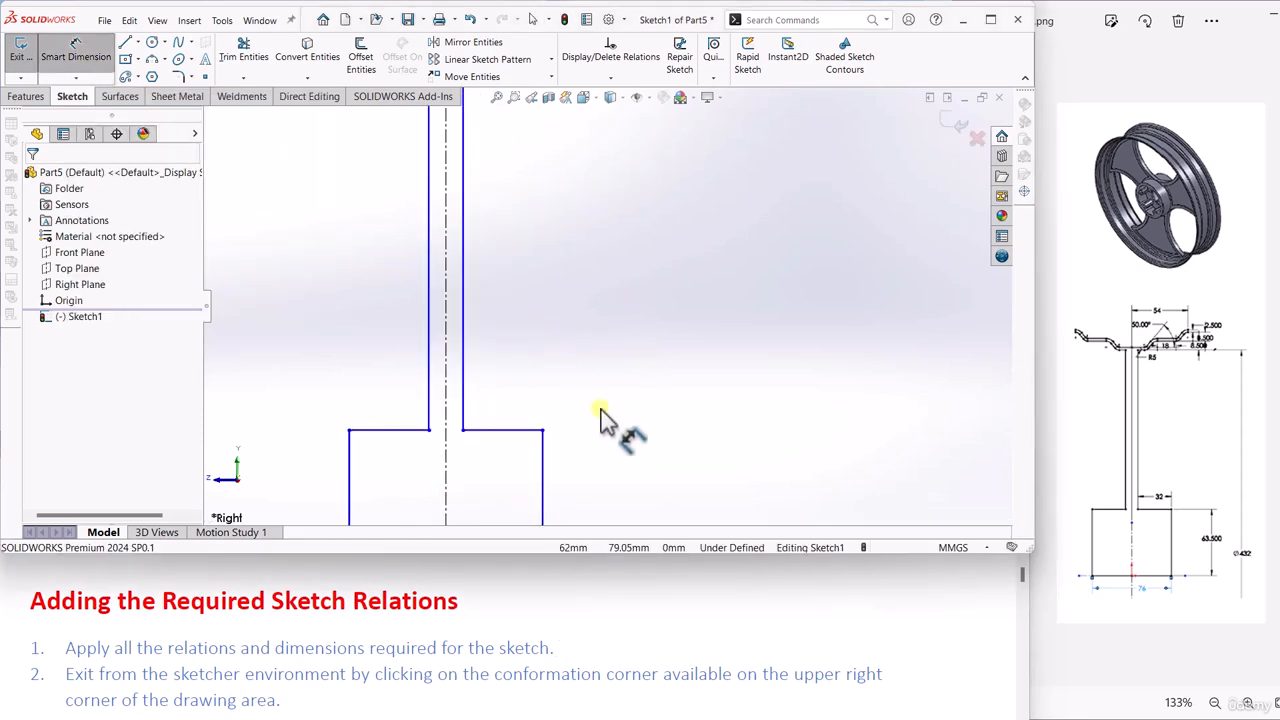
{"action": "scroll", "coordinate": [603, 420], "scroll_direction": "up", "scroll_amount": 5}
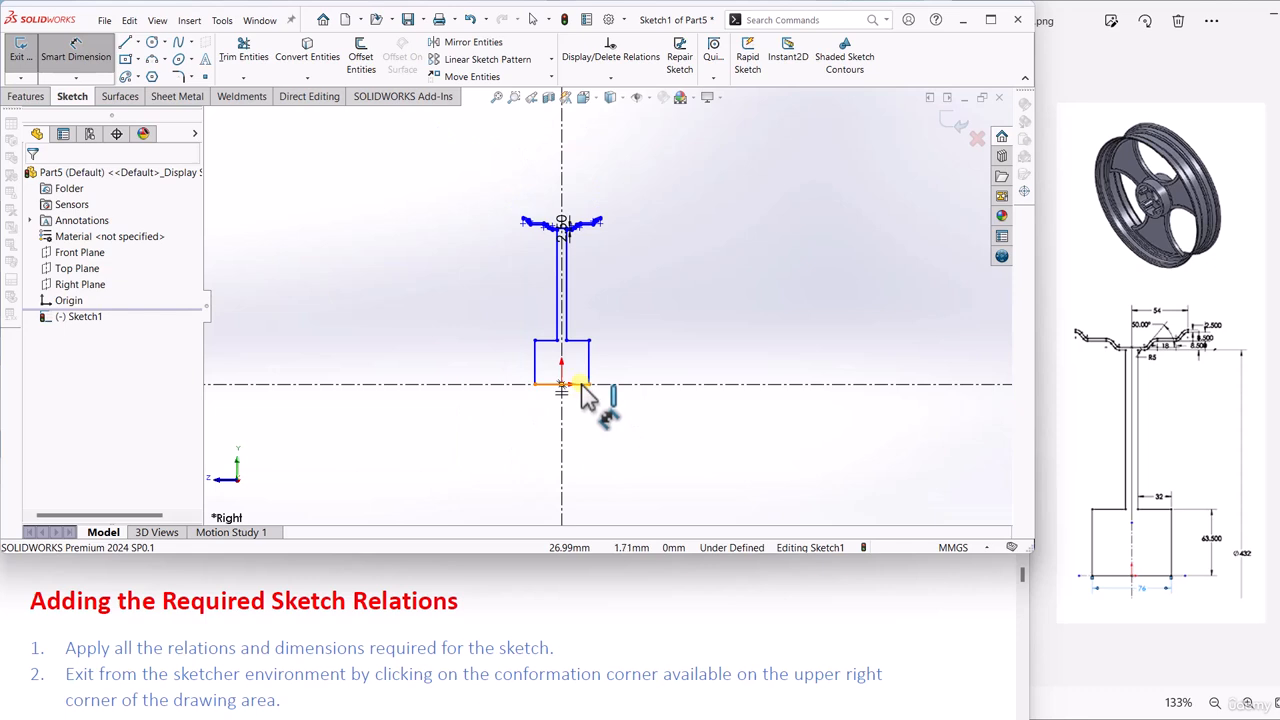
{"action": "left_click", "coordinate": [583, 386]}
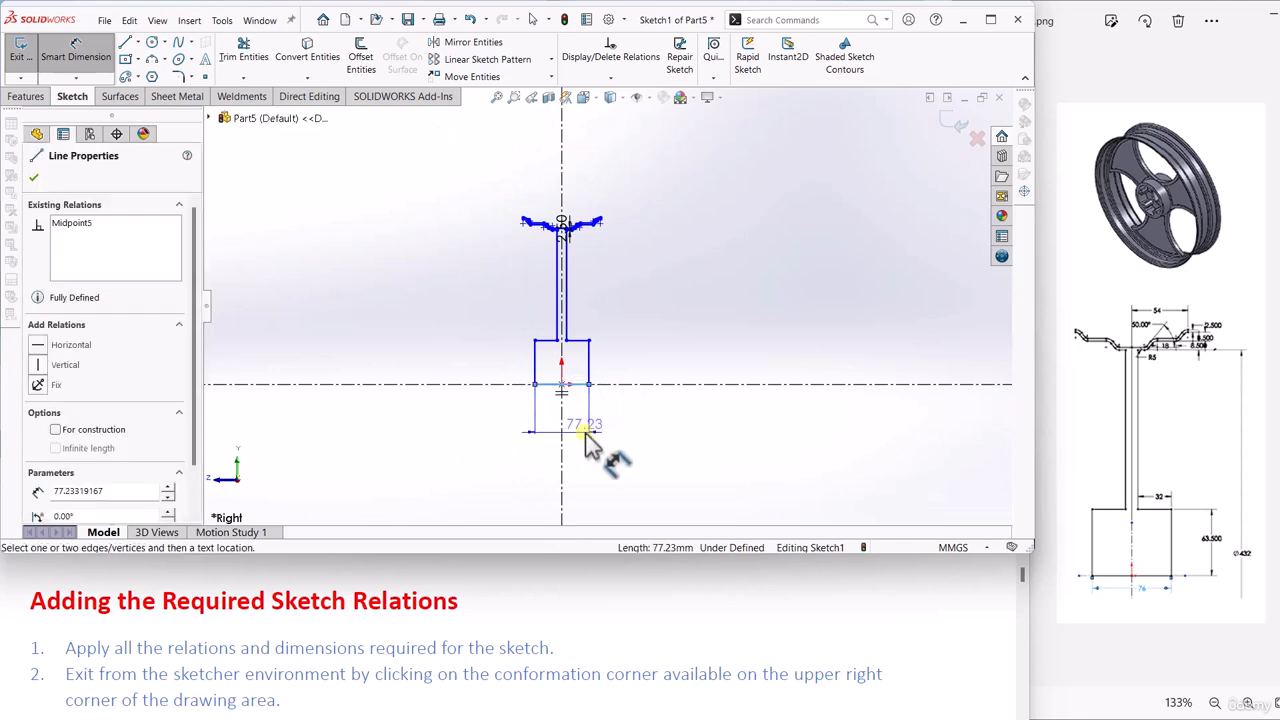
{"action": "left_click", "coordinate": [588, 438]}
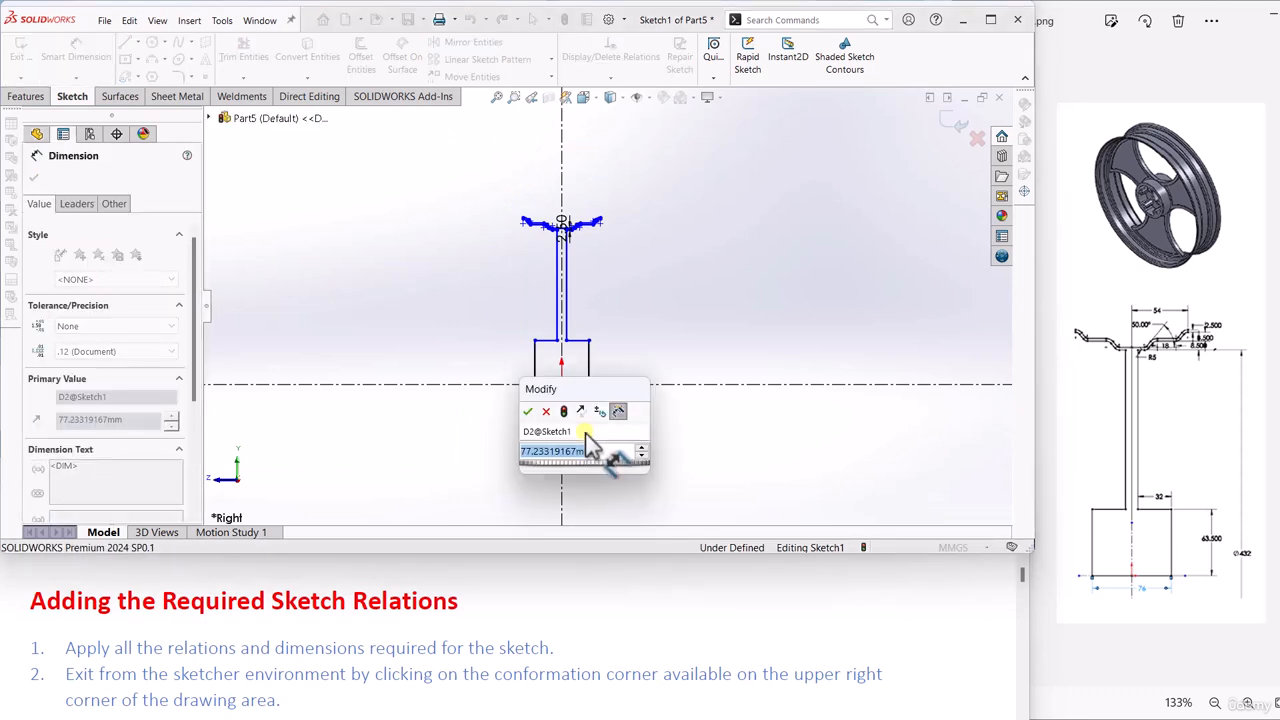
{"action": "type", "text": "7"}
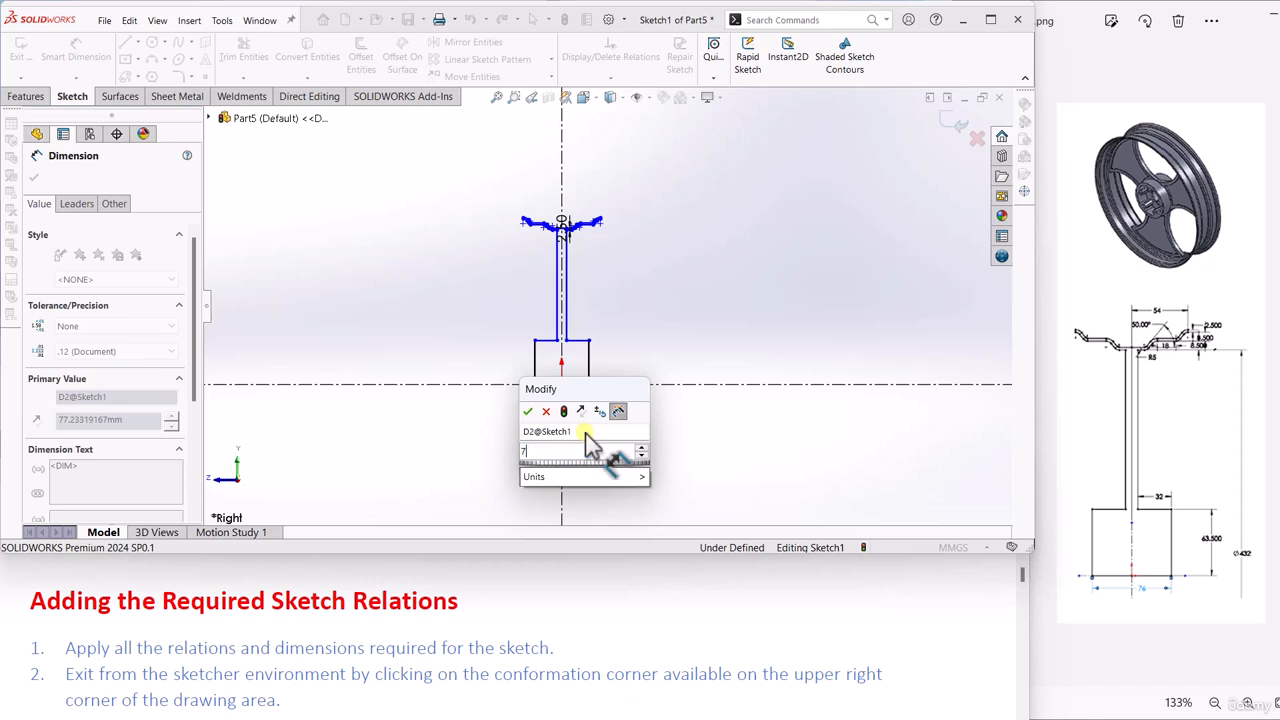
{"action": "type", "text": "6"}
{"action": "key", "text": "Return"}
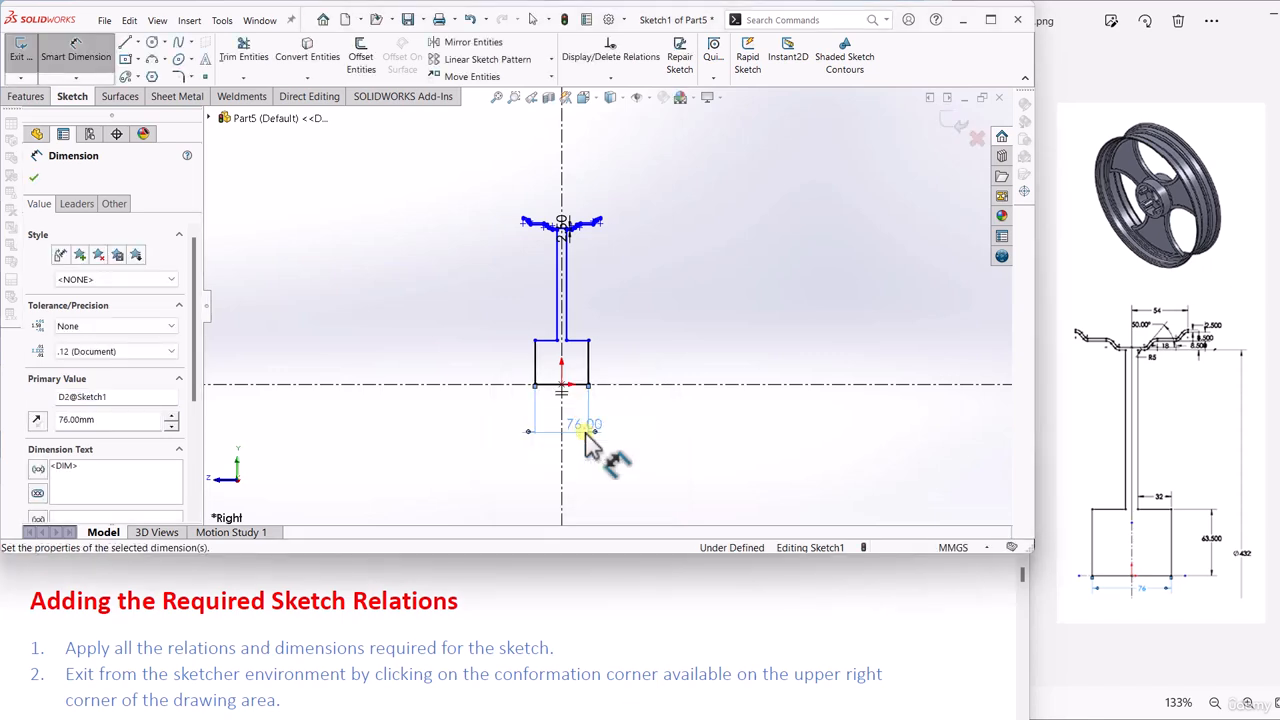
Step: Dimension the hub's outer vertical side to 63 mm
{"action": "scroll", "coordinate": [600, 355], "scroll_direction": "down", "scroll_amount": 3}
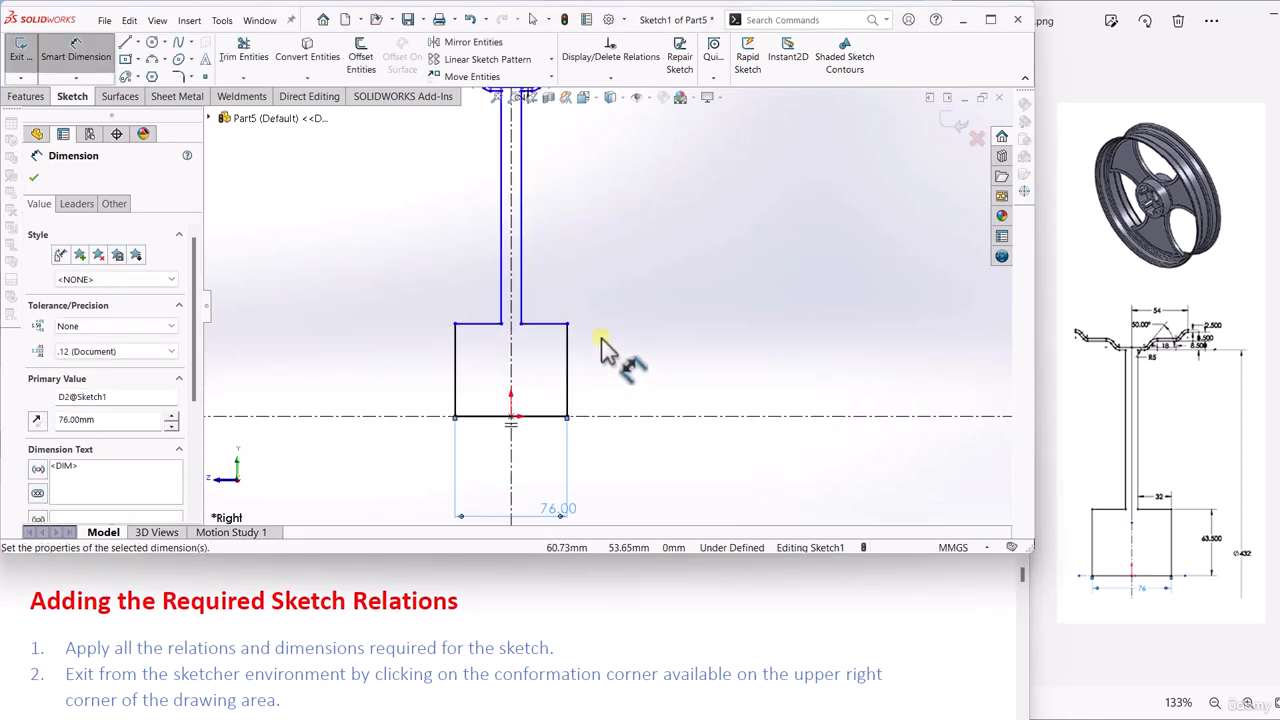
{"action": "left_click", "coordinate": [570, 384]}
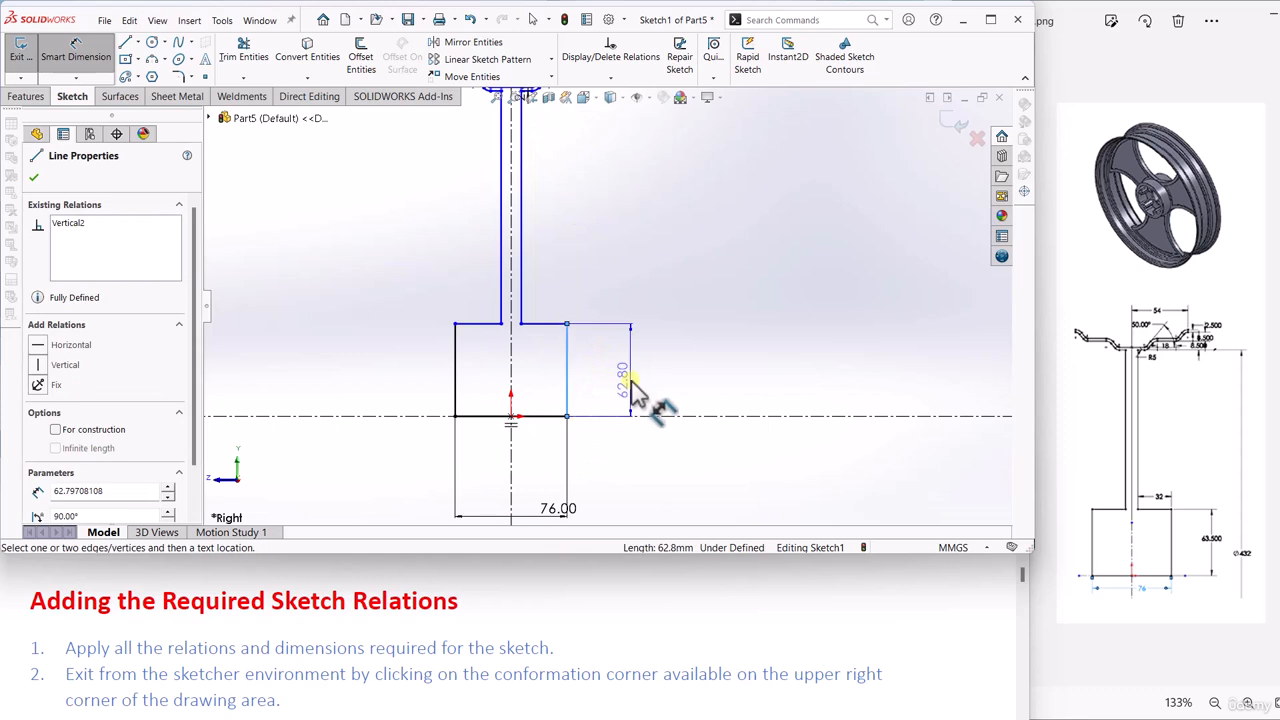
{"action": "left_click", "coordinate": [630, 388]}
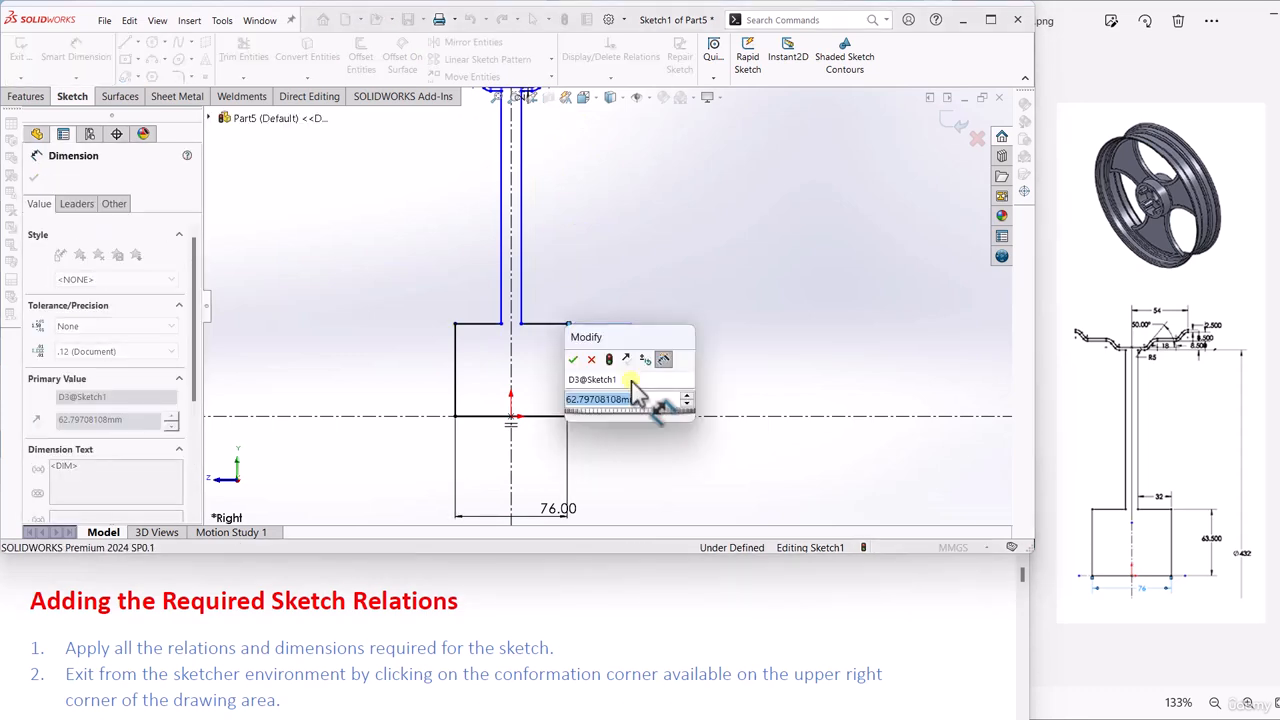
{"action": "type", "text": "63"}
{"action": "key", "text": "Return"}
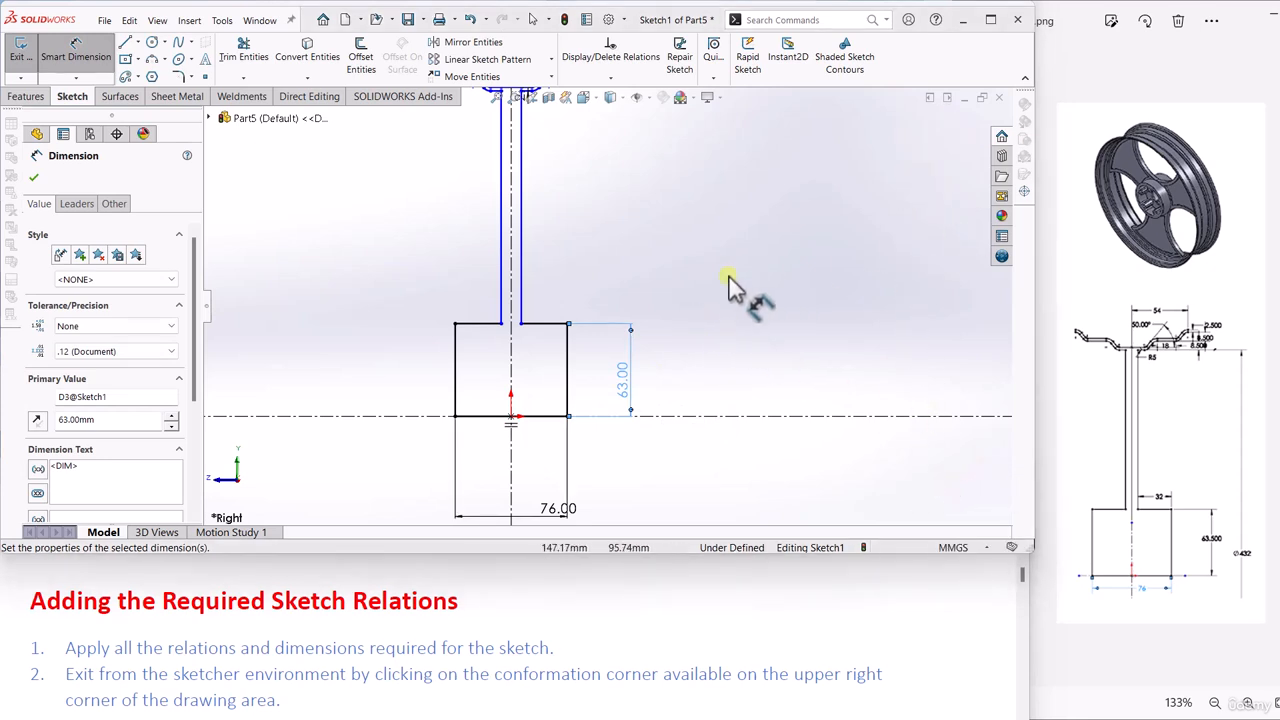
Step: Dimension the horizontal shoulder line between the hub's upper corner and the web to 32 mm
{"action": "left_click", "coordinate": [560, 330]}
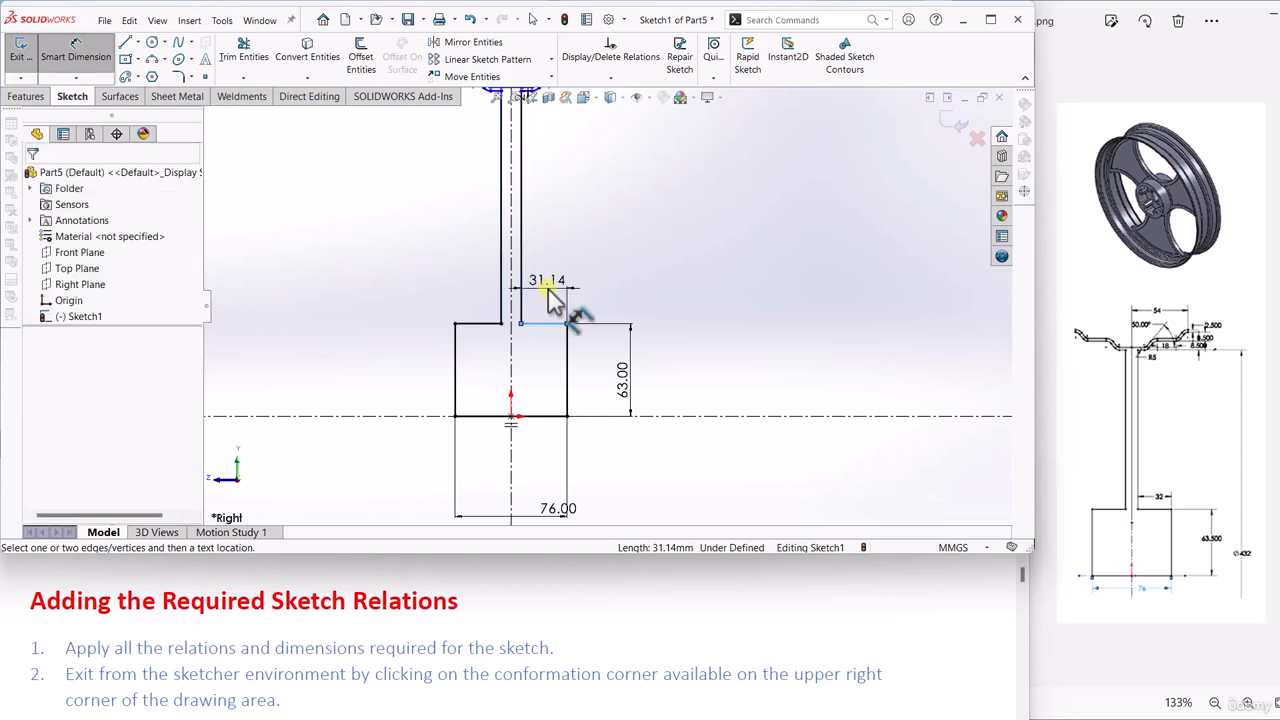
{"action": "left_click", "coordinate": [552, 295]}
{"action": "type", "text": "32"}
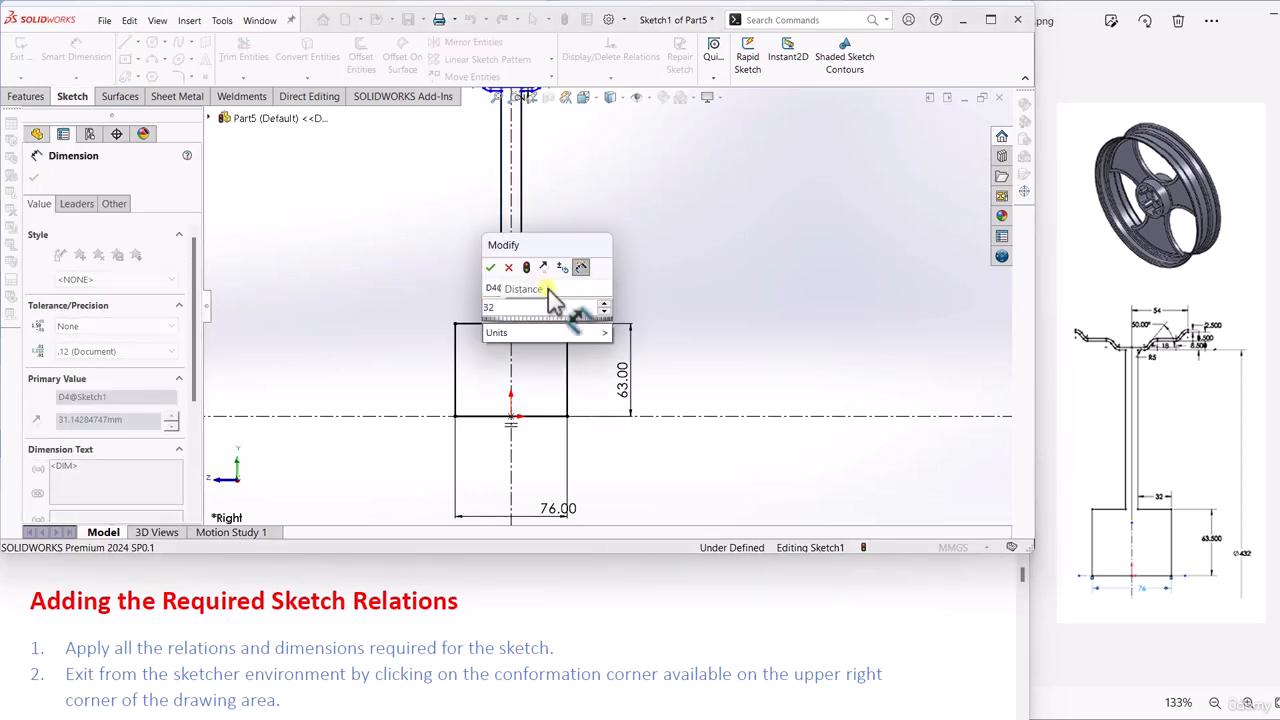
{"action": "key", "text": "Return"}
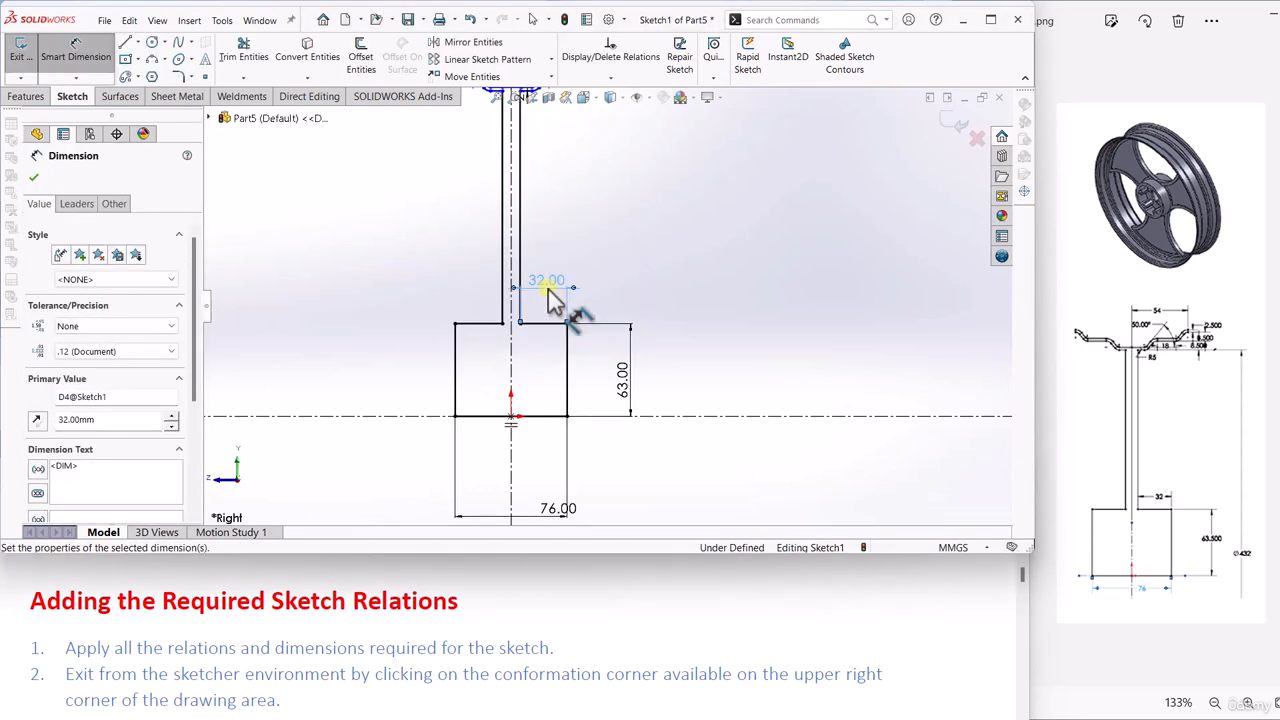
{"action": "scroll", "coordinate": [571, 223], "scroll_direction": "up", "scroll_amount": 3}
{"action": "scroll", "coordinate": [566, 186], "scroll_direction": "down", "scroll_amount": 6}
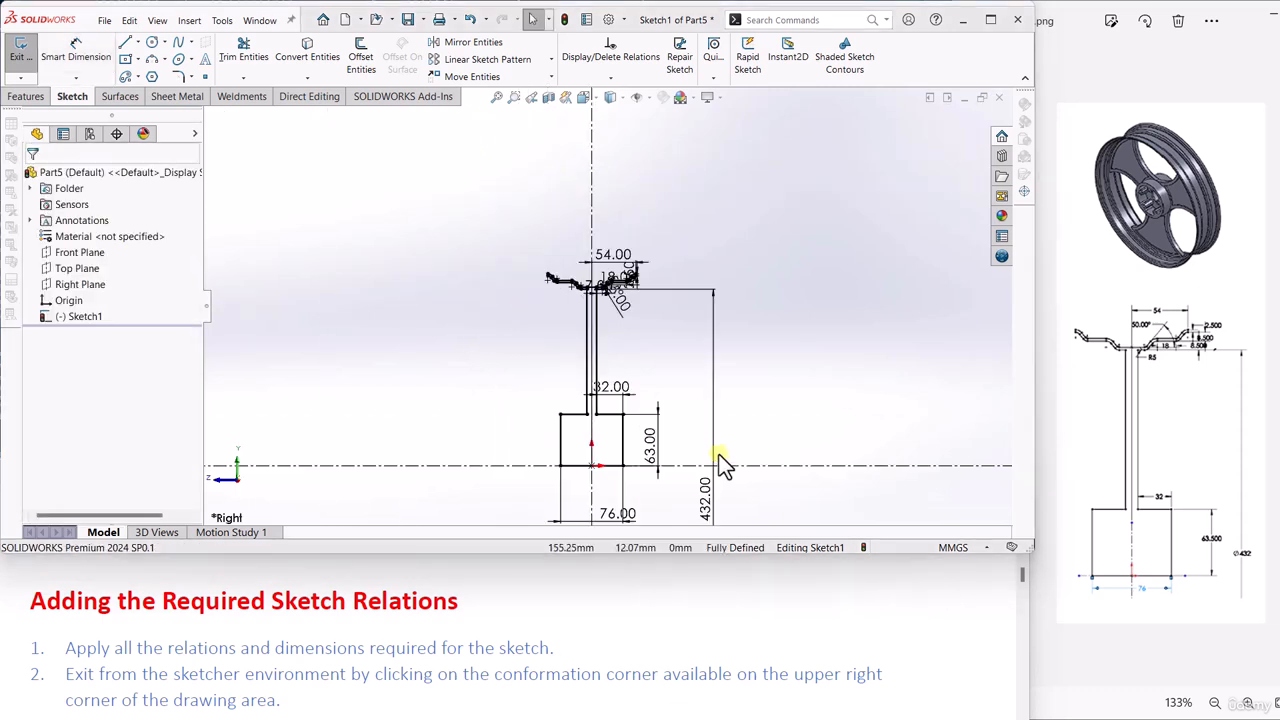
Step: Exit the completed wheel profile sketch and show the feature creation commands
{"action": "scroll", "coordinate": [671, 380], "scroll_direction": "down", "scroll_amount": 2}
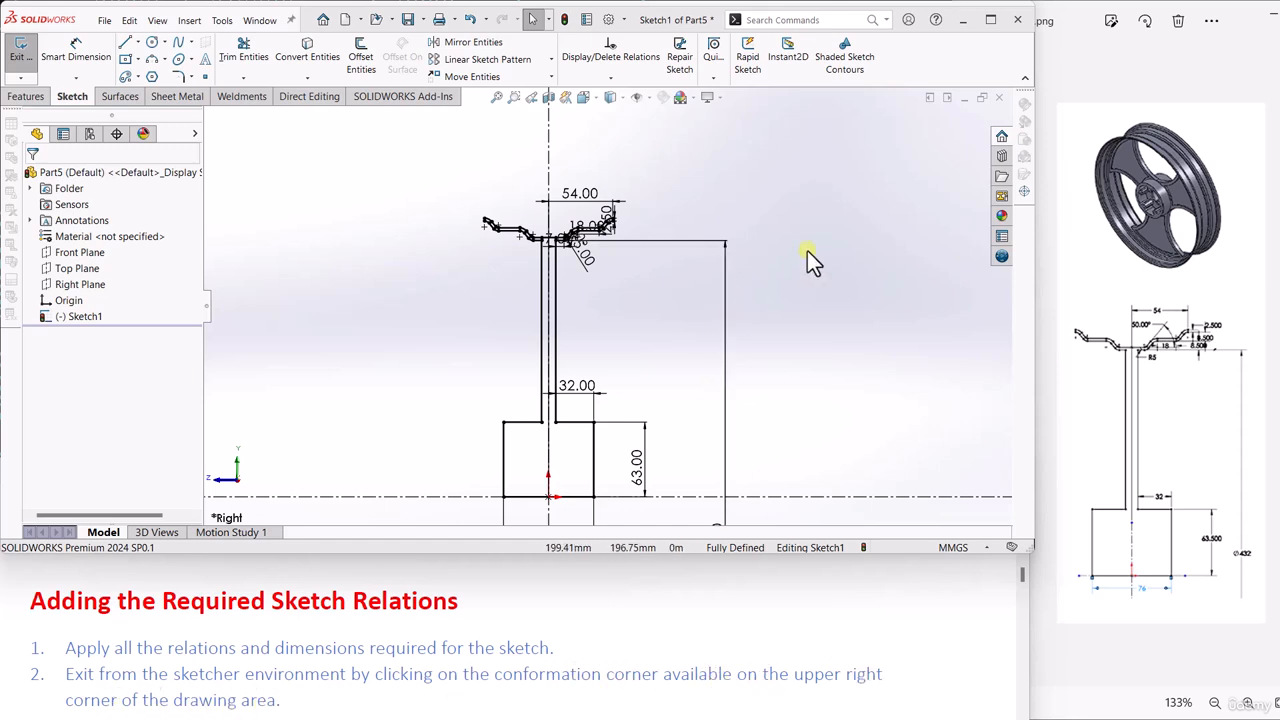
{"action": "left_click", "coordinate": [962, 162]}
{"action": "left_click", "coordinate": [955, 138]}
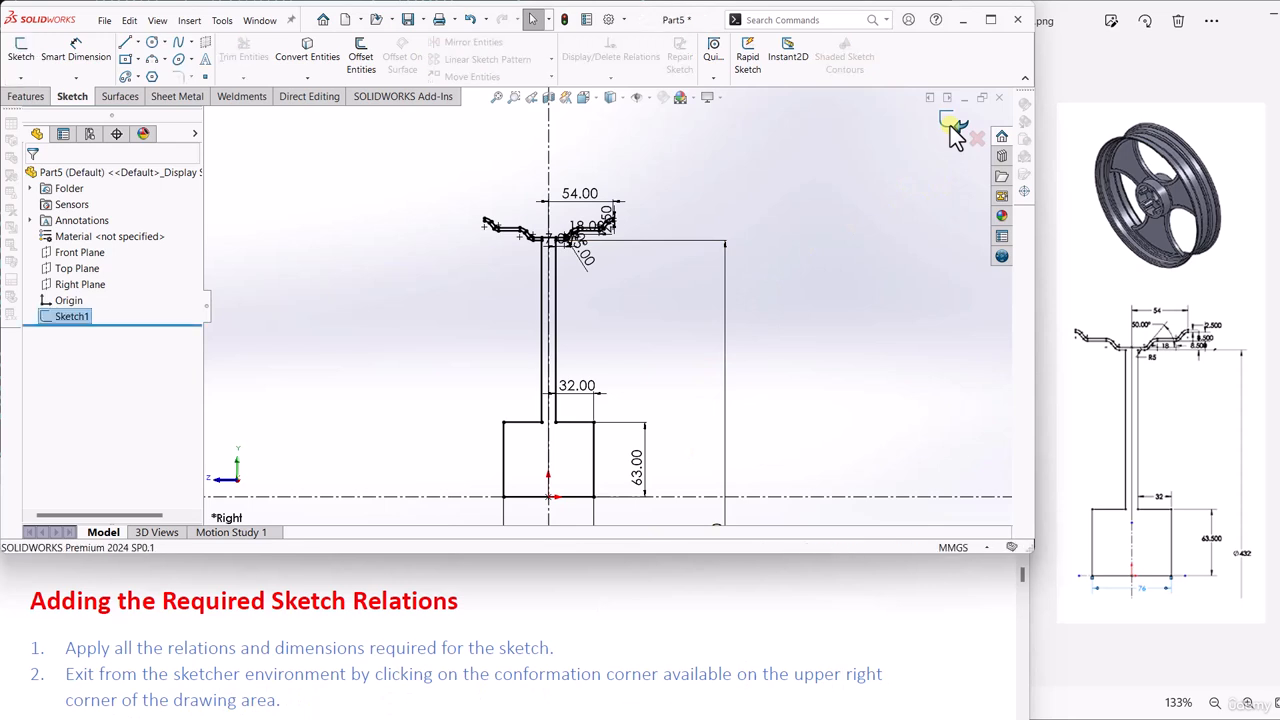
{"action": "scroll", "coordinate": [337, 654], "scroll_direction": "down", "scroll_amount": 3}
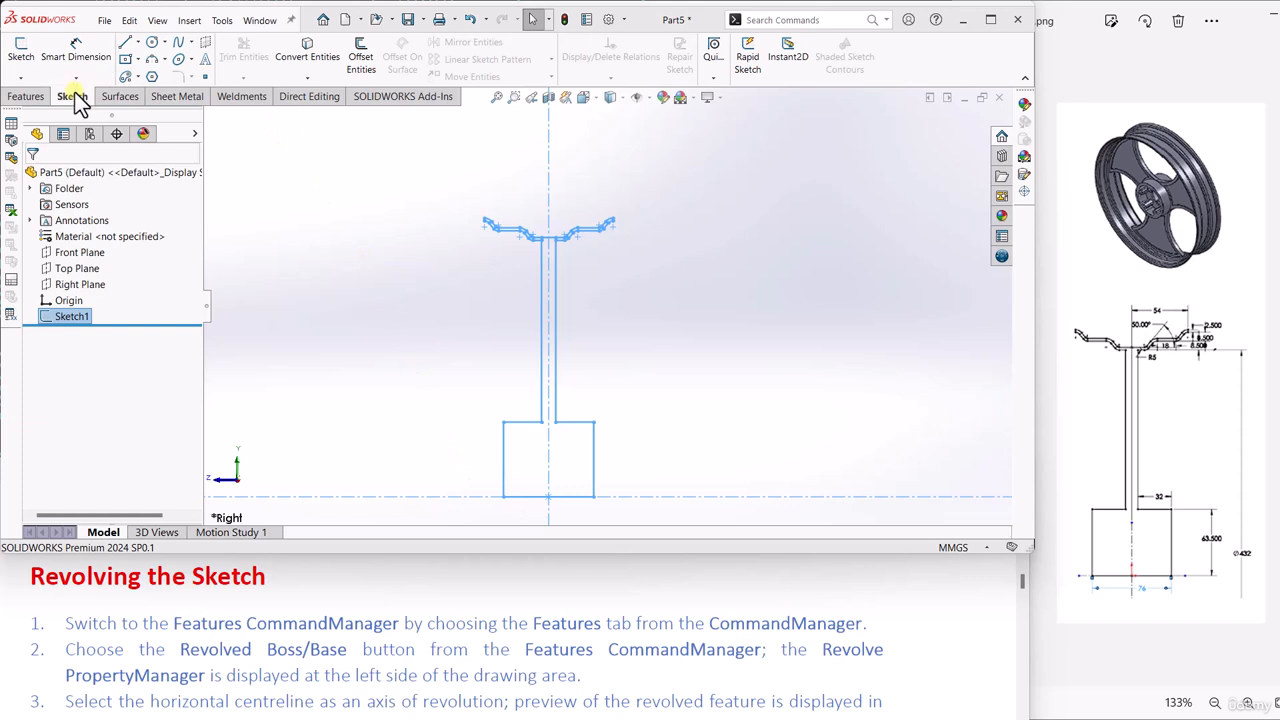
{"action": "left_click", "coordinate": [27, 97]}
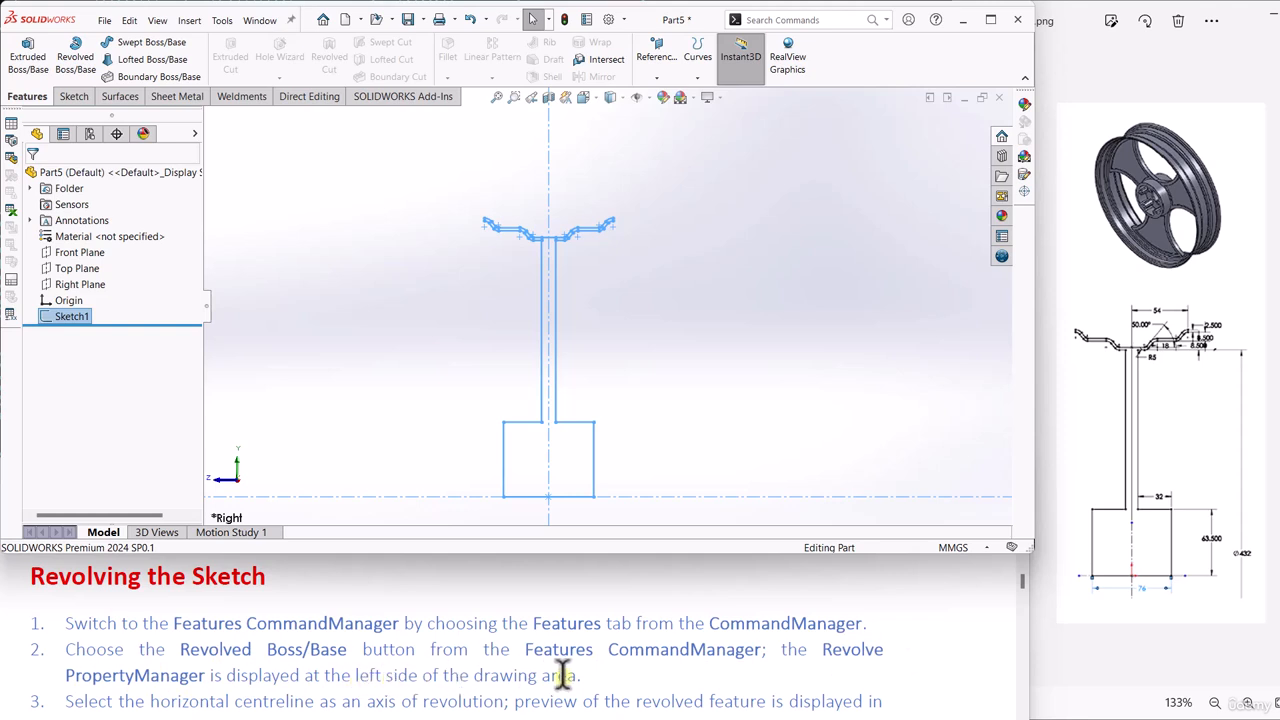
Step: Revolve the wheel profile 360 degrees about the horizontal centerline, using the Blind type in Direction 1
{"action": "left_click", "coordinate": [75, 62]}
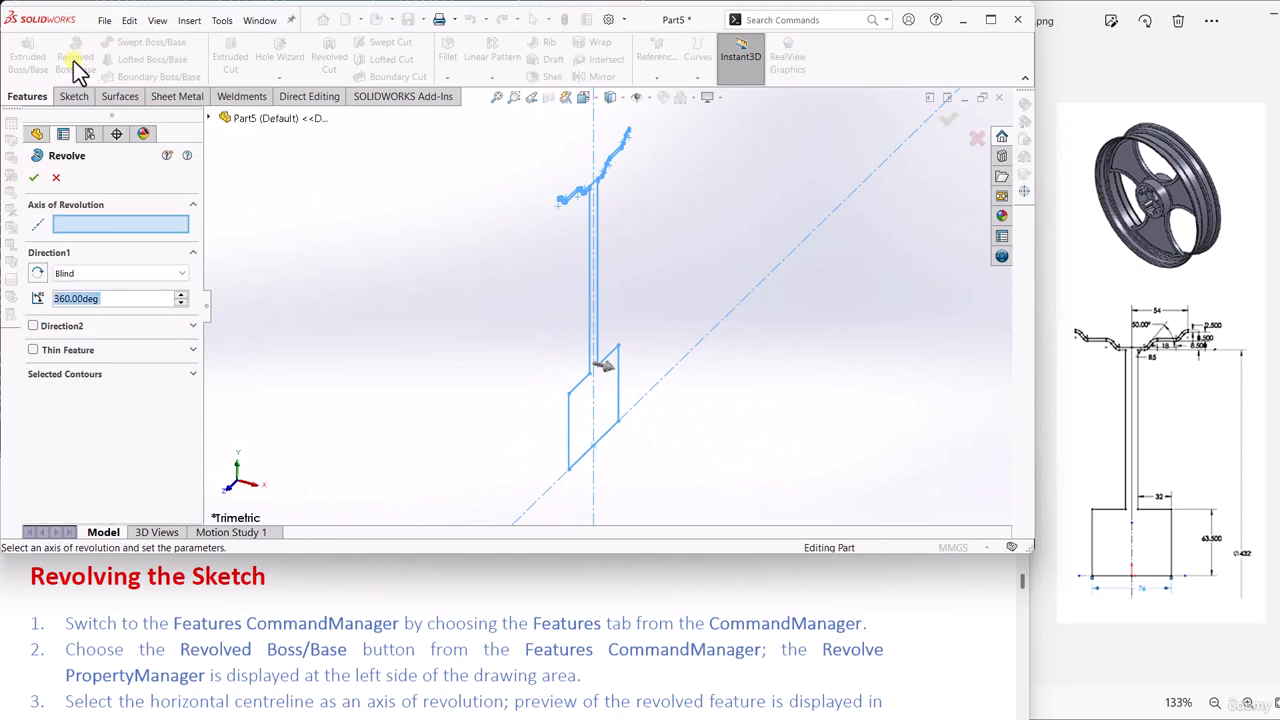
{"action": "scroll", "coordinate": [134, 677], "scroll_direction": "down", "scroll_amount": 2}
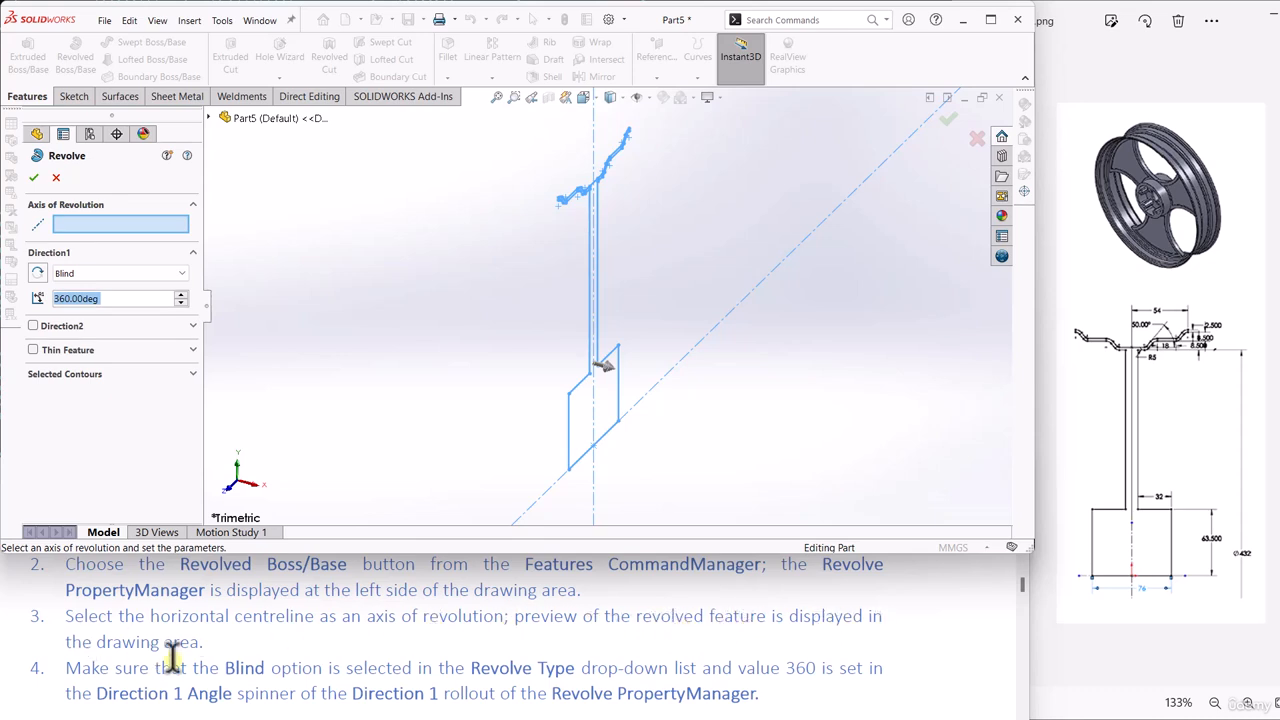
{"action": "left_click", "coordinate": [75, 228]}
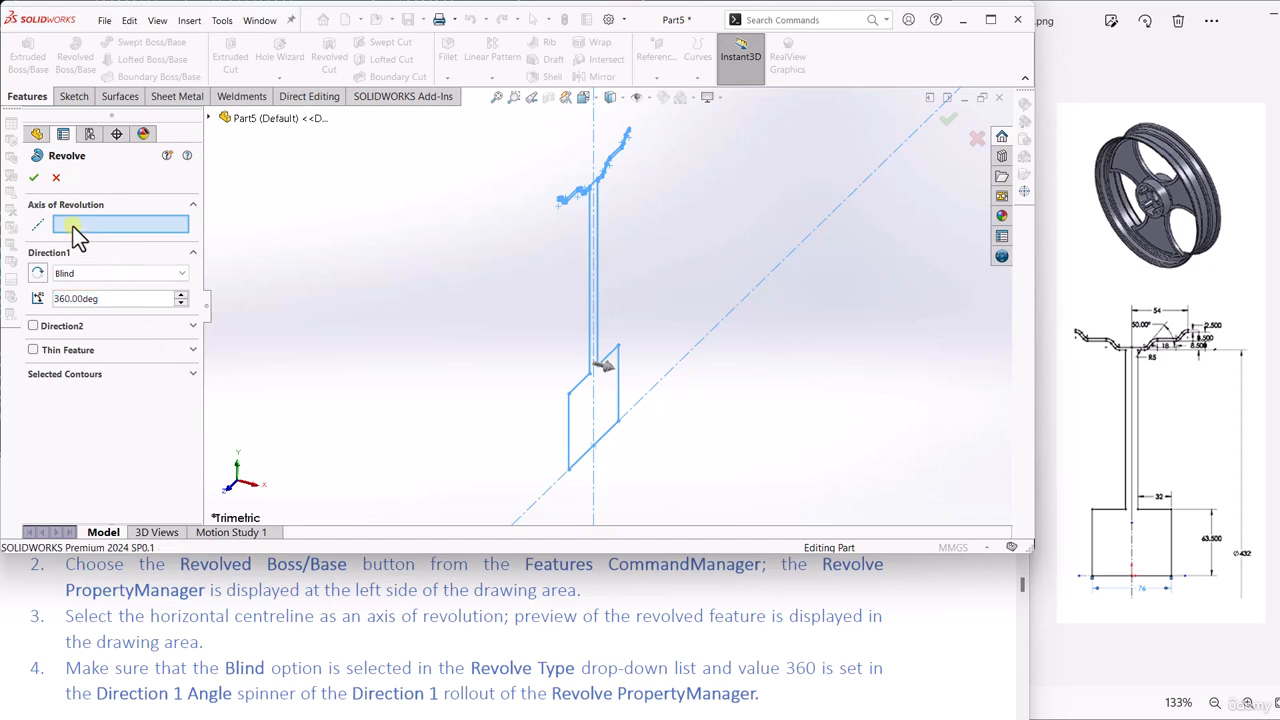
{"action": "left_click", "coordinate": [653, 390]}
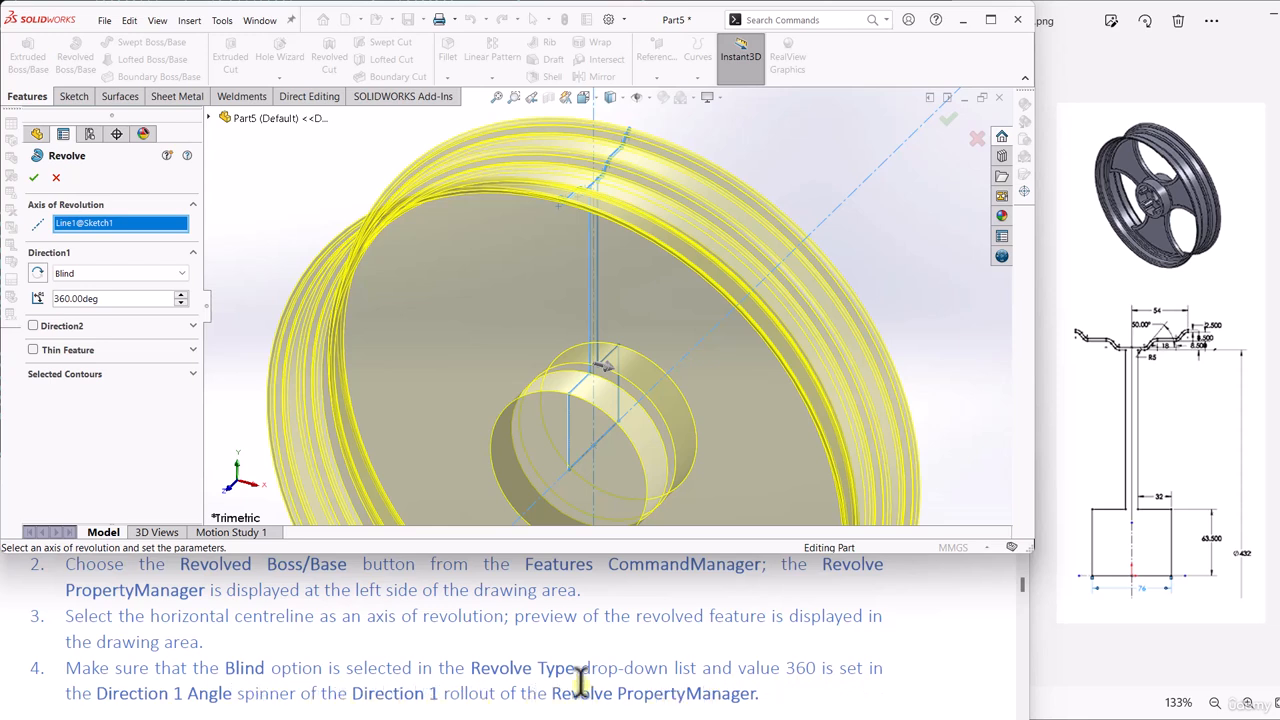
{"action": "left_click", "coordinate": [80, 274]}
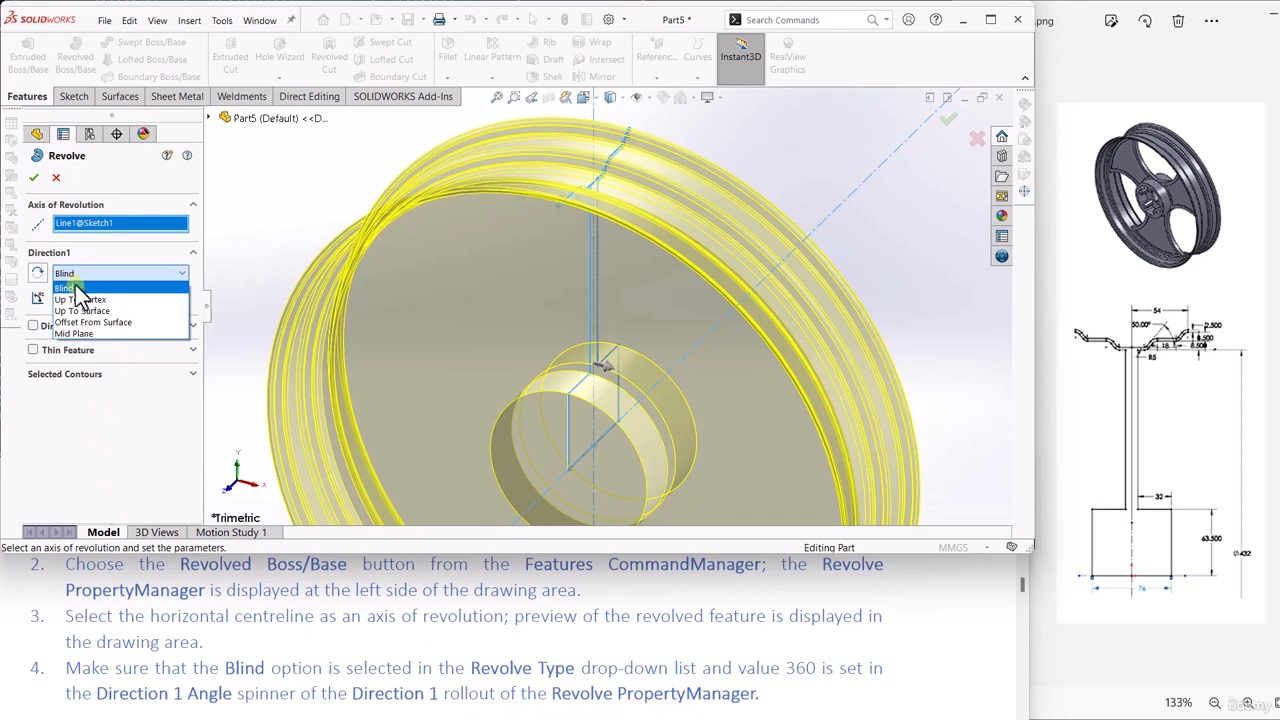
{"action": "left_click", "coordinate": [77, 290]}
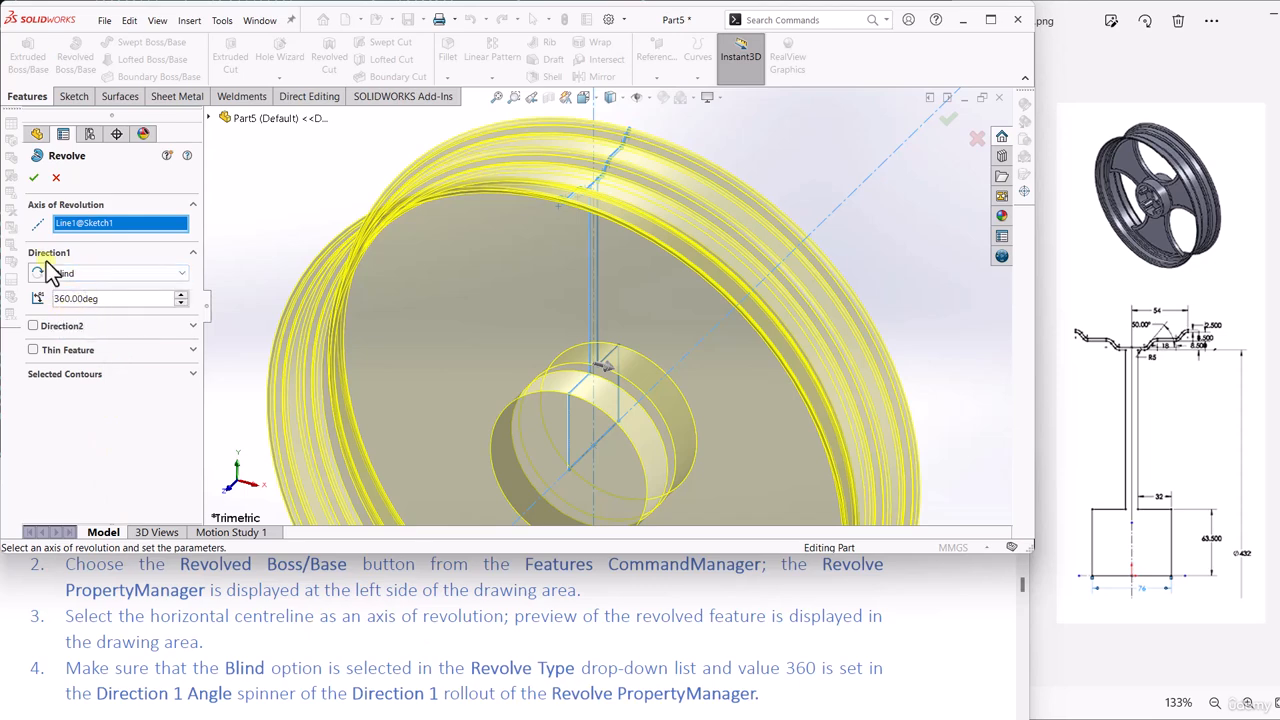
{"action": "left_click", "coordinate": [35, 178]}
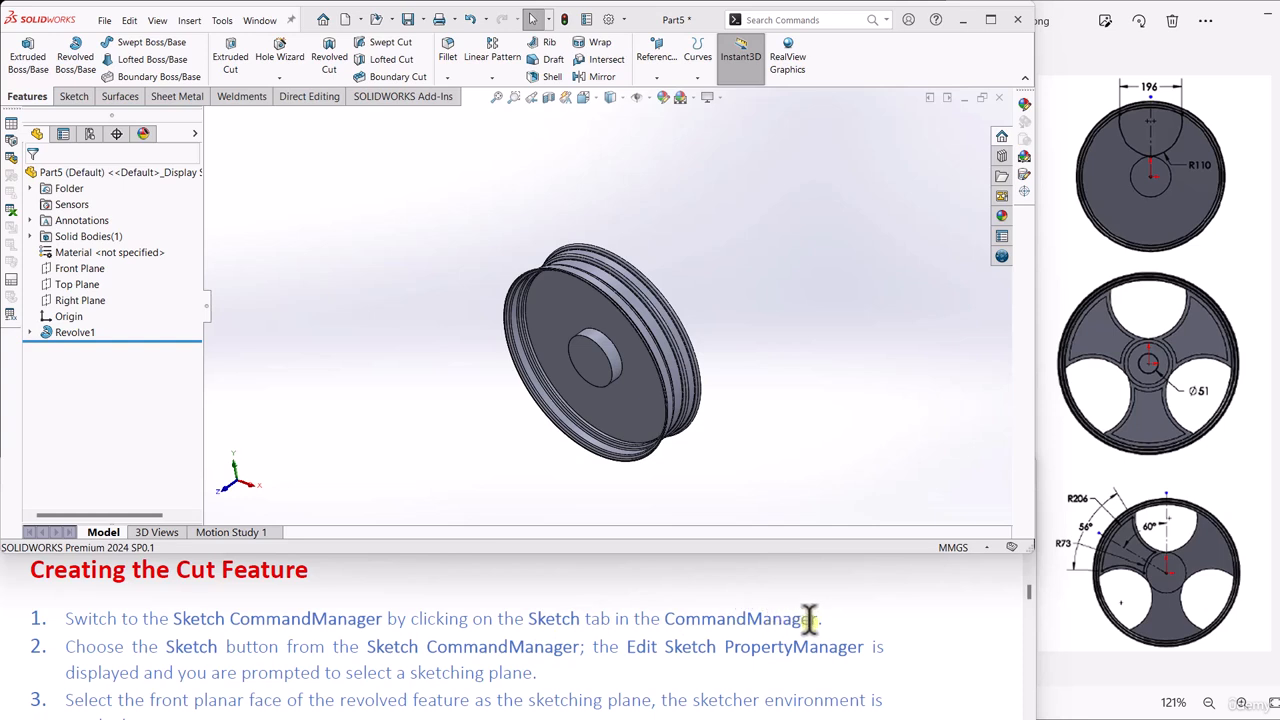
Step: Start a new sketch on the front planar web face of the revolved wheel
{"action": "left_click", "coordinate": [73, 99]}
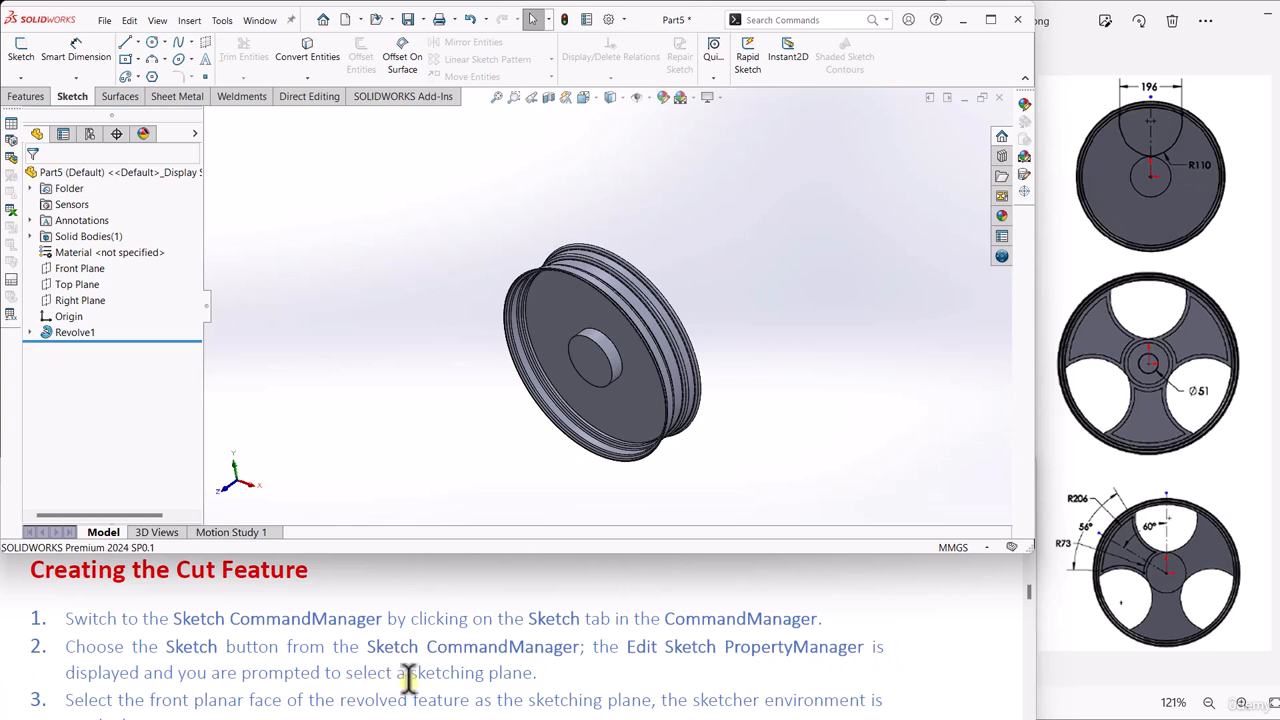
{"action": "left_click", "coordinate": [21, 55]}
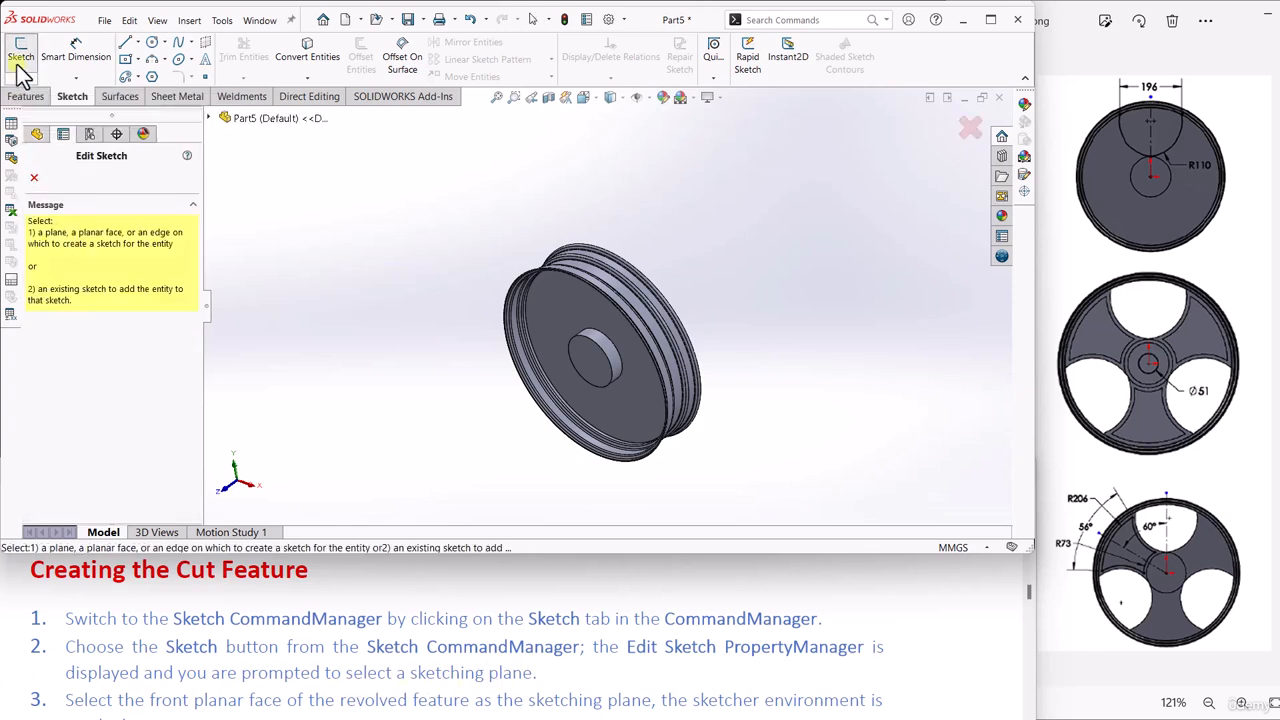
{"action": "scroll", "coordinate": [165, 655], "scroll_direction": "down", "scroll_amount": 1}
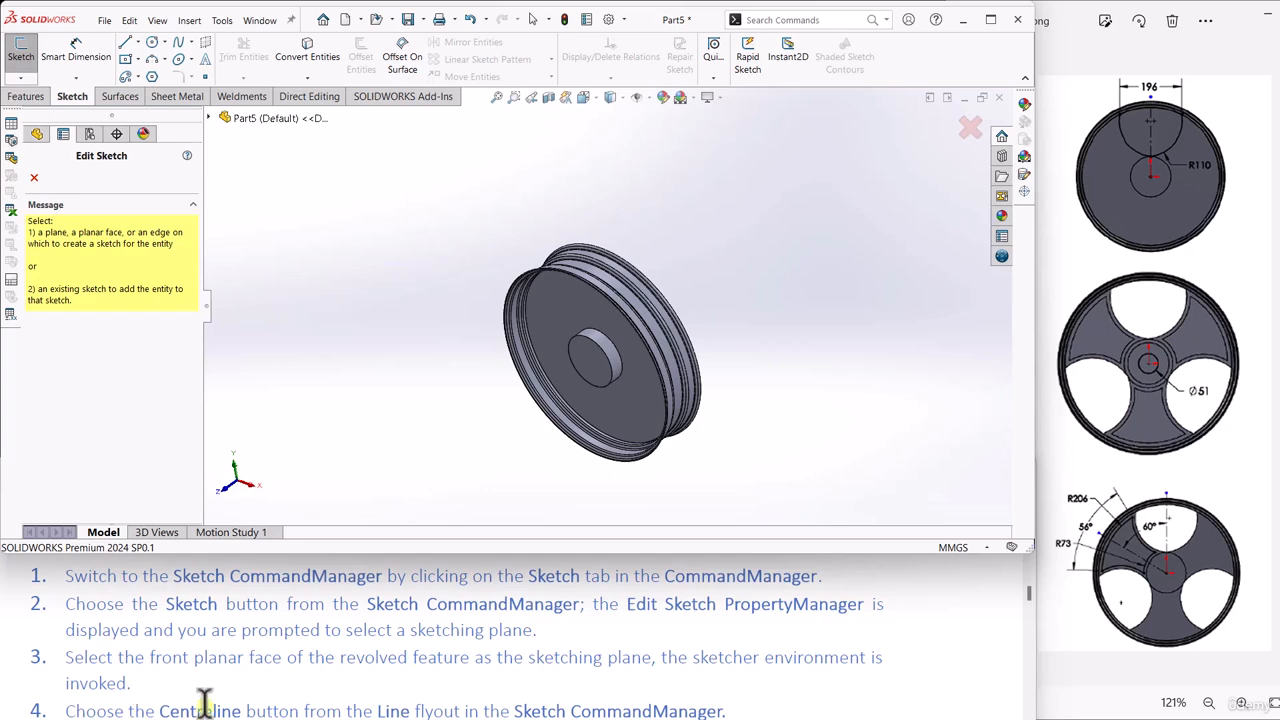
{"action": "left_click", "coordinate": [563, 313]}
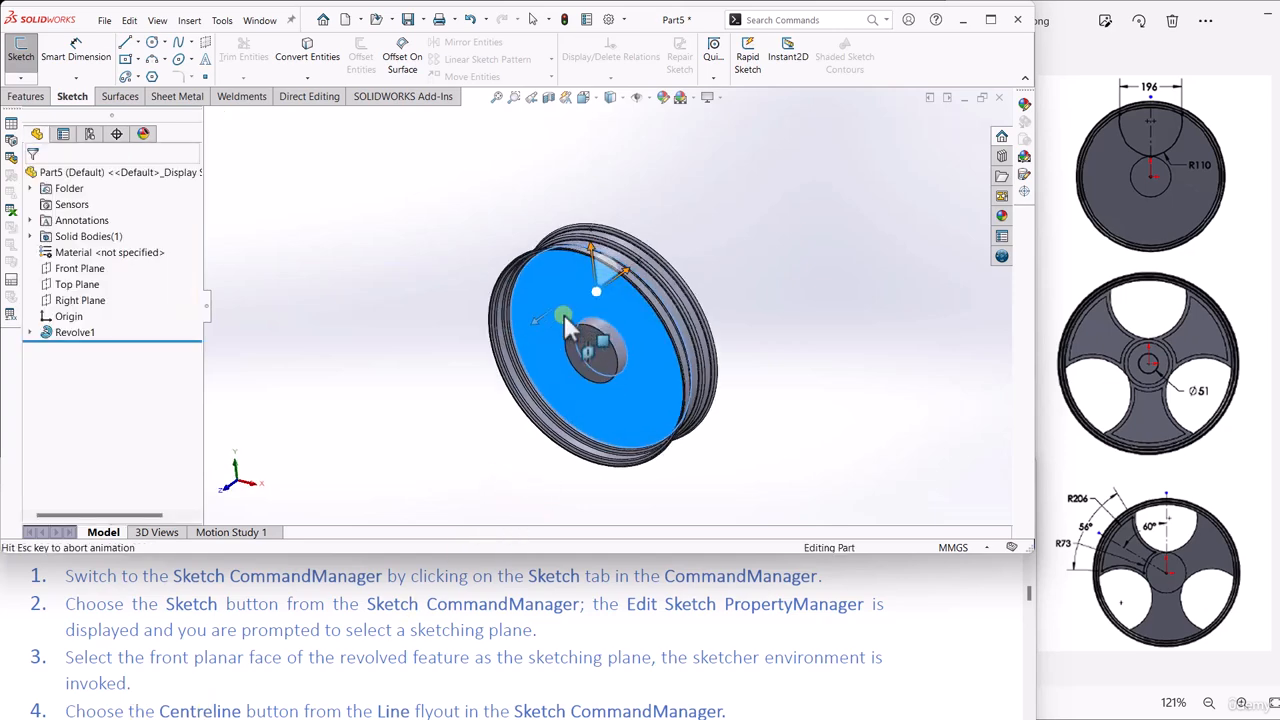
Step: Draw a vertical centerline from the origin upward past all the edges of the wheel rim
{"action": "scroll", "coordinate": [166, 676], "scroll_direction": "down", "scroll_amount": 1}
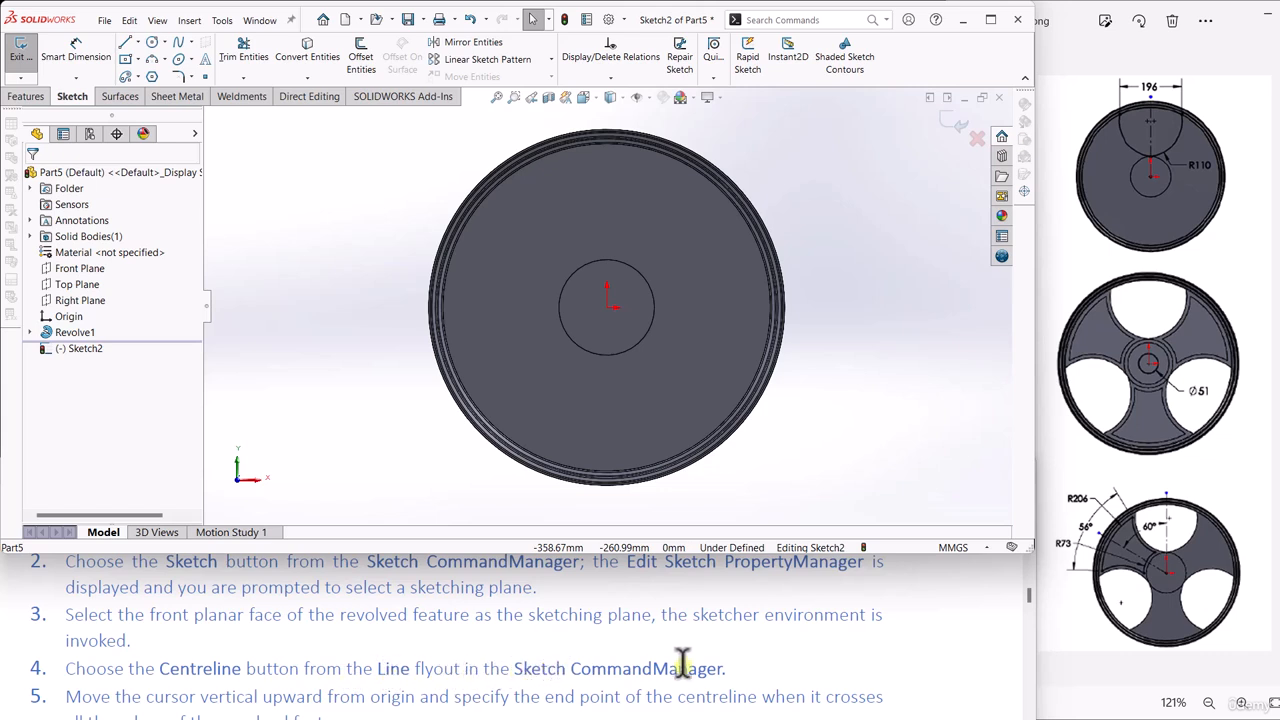
{"action": "left_click", "coordinate": [138, 42]}
{"action": "left_click", "coordinate": [147, 79]}
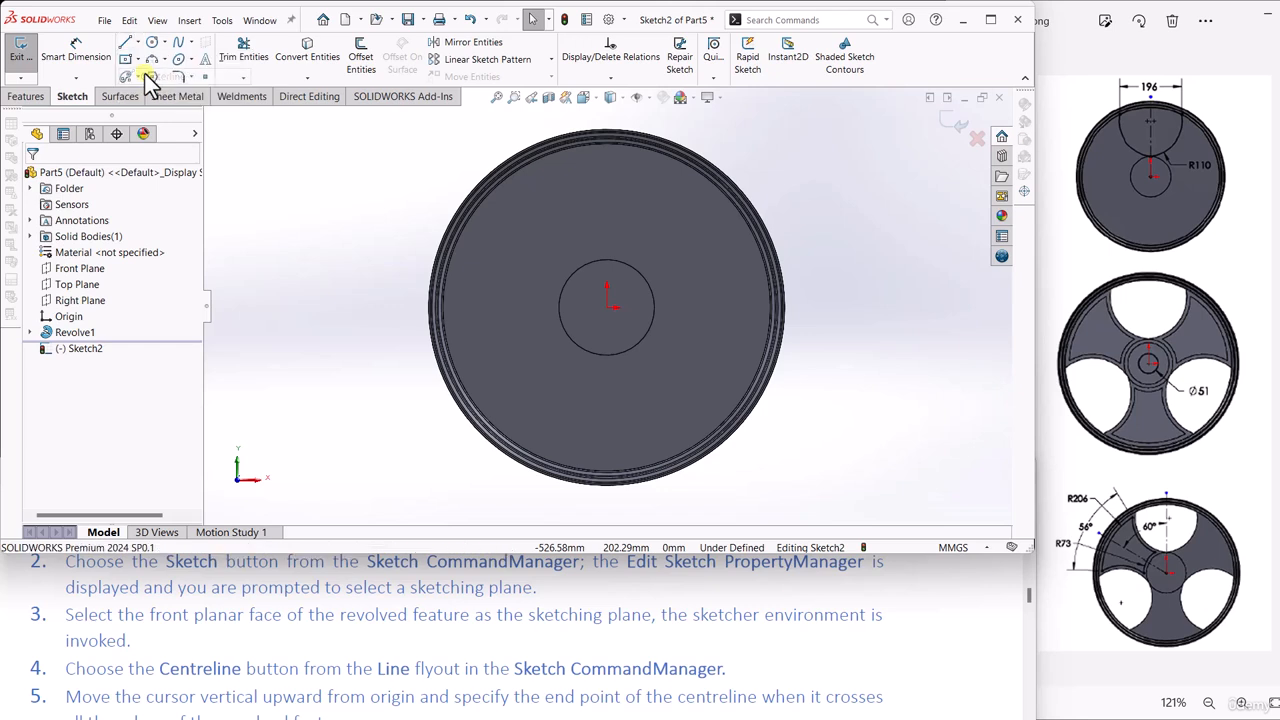
{"action": "scroll", "coordinate": [100, 660], "scroll_direction": "down", "scroll_amount": 1}
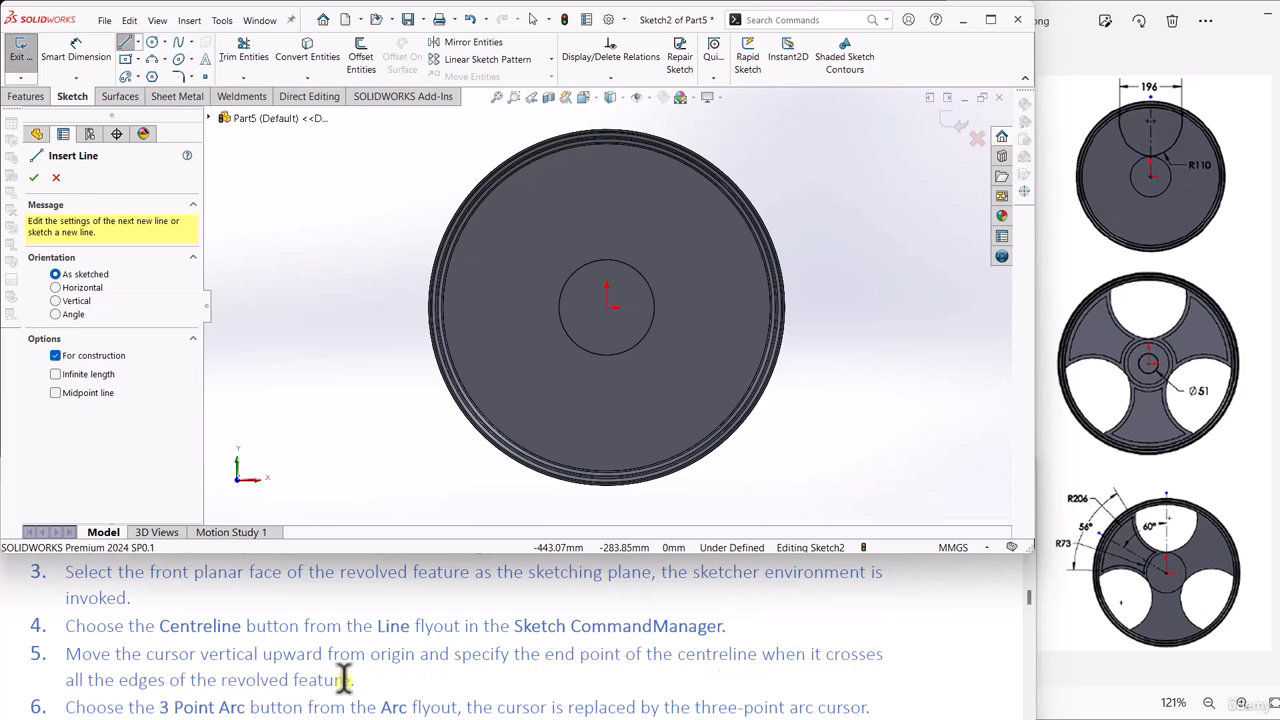
{"action": "left_click", "coordinate": [606, 309]}
{"action": "scroll", "coordinate": [622, 318], "scroll_direction": "up", "scroll_amount": 2}
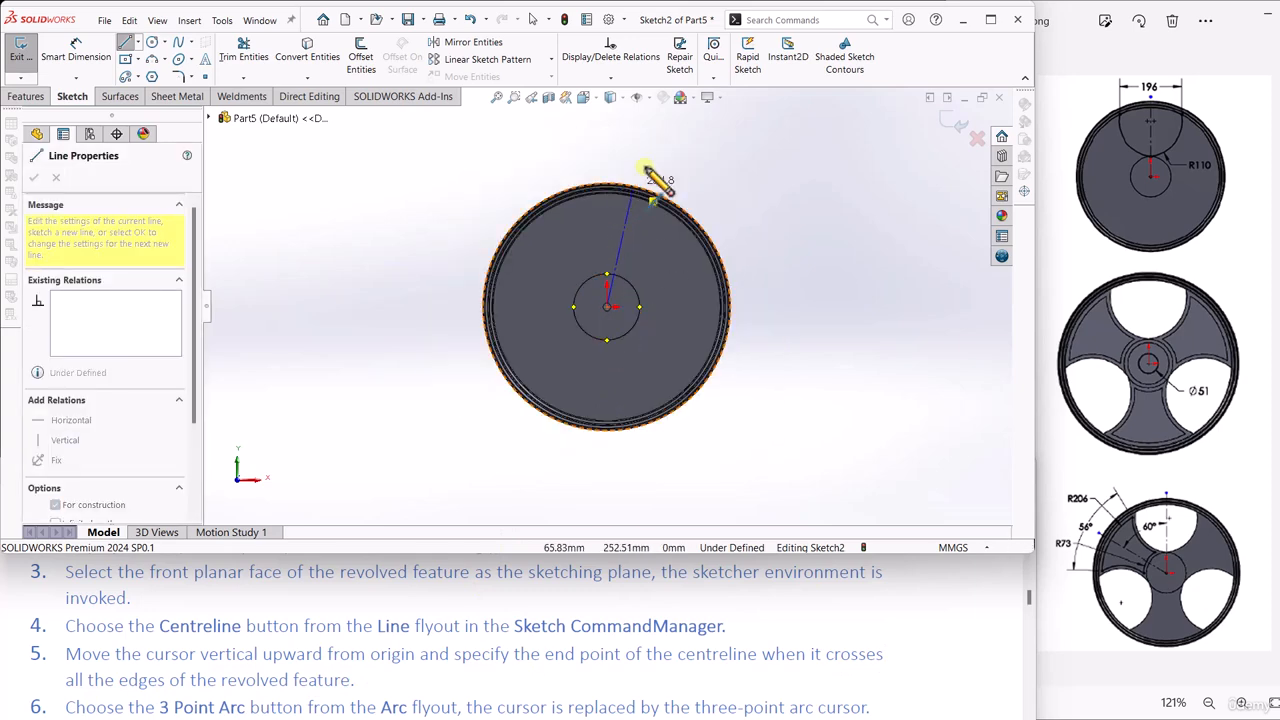
{"action": "left_click", "coordinate": [614, 121]}
{"action": "key", "text": "Escape"}
Step: Sketch a three-point arc of about 117 mm radius from the hub edge at the centerline to the rim's 432 mm diameter edge, right of the centerline
{"action": "scroll", "coordinate": [70, 683], "scroll_direction": "down", "scroll_amount": 1}
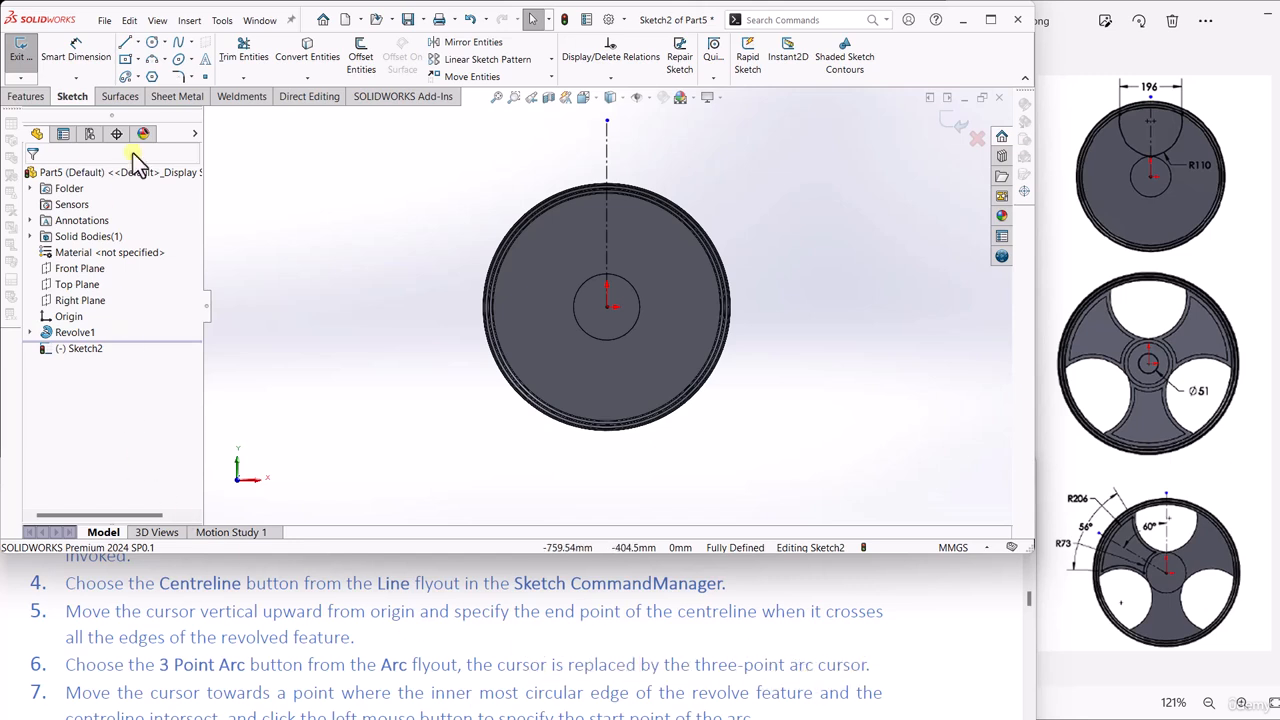
{"action": "left_click", "coordinate": [164, 60]}
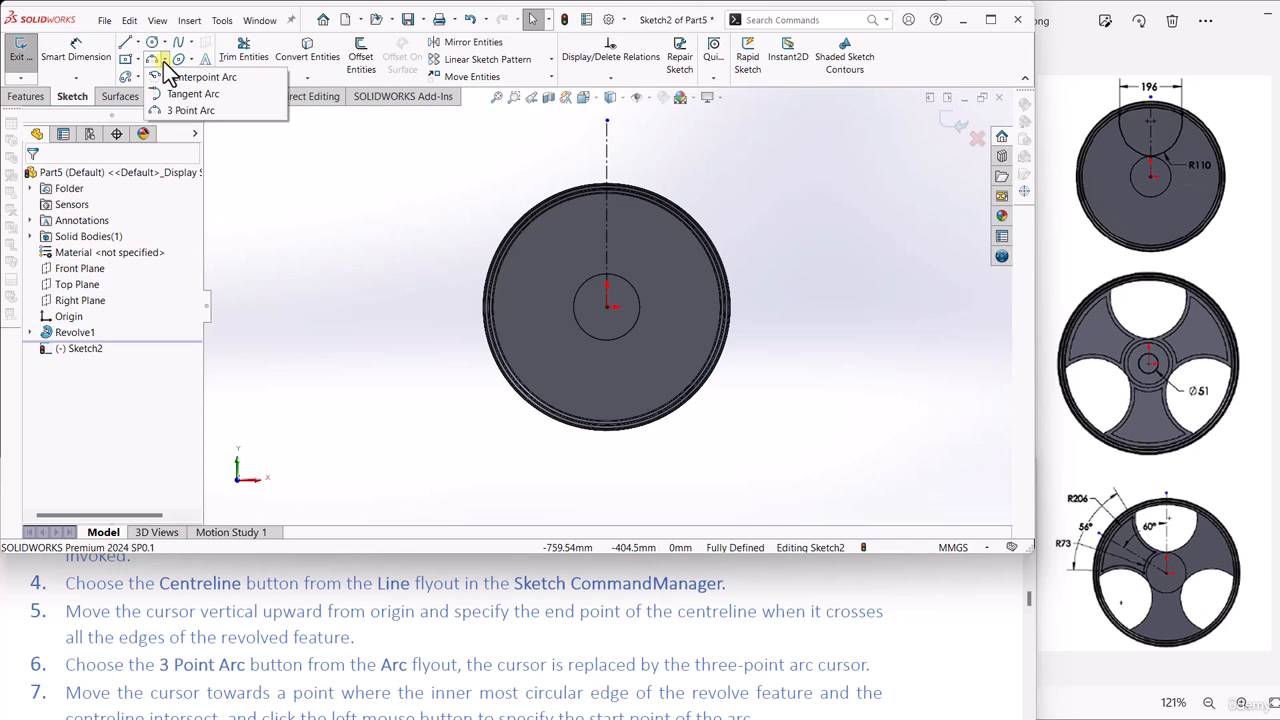
{"action": "left_click", "coordinate": [190, 111]}
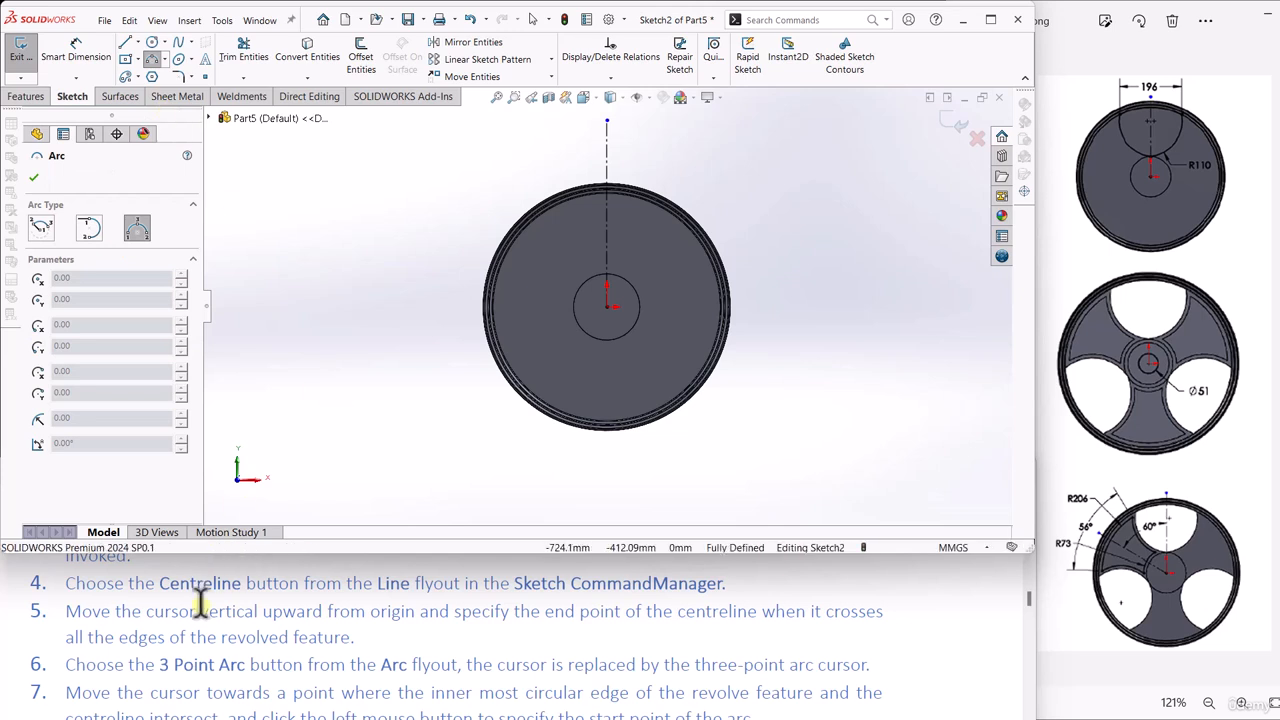
{"action": "scroll", "coordinate": [184, 660], "scroll_direction": "down", "scroll_amount": 1}
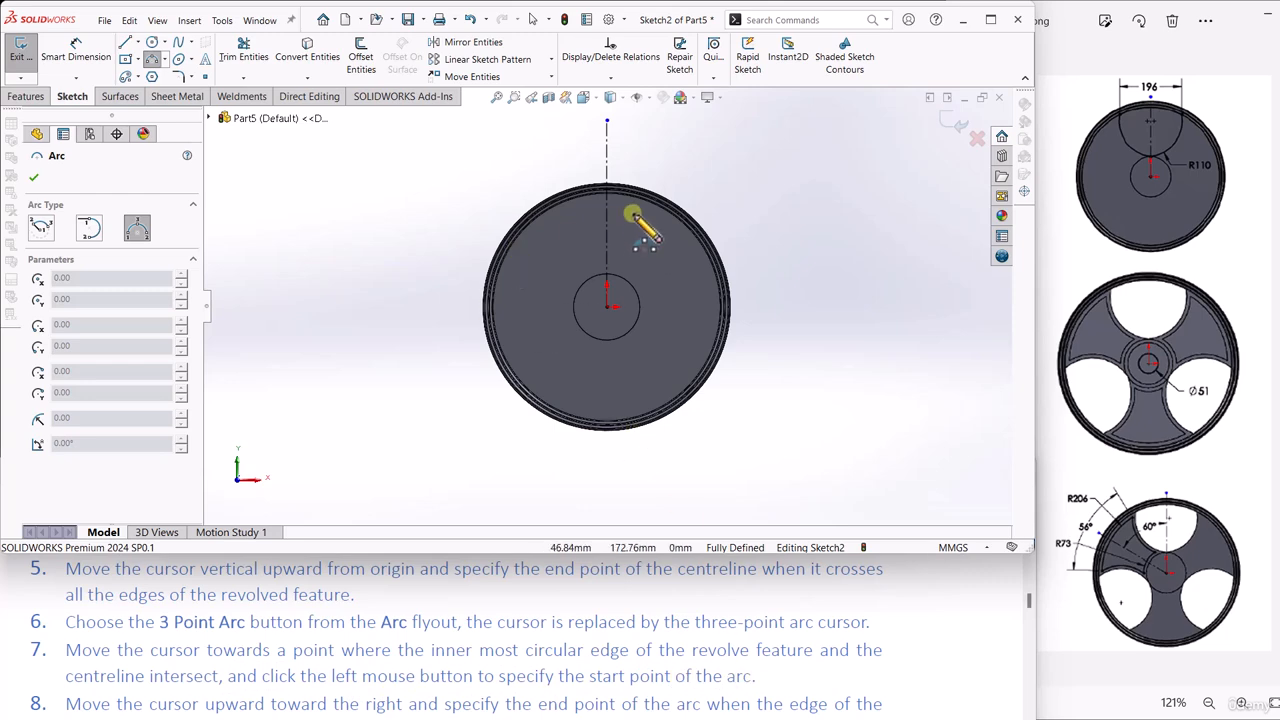
{"action": "scroll", "coordinate": [633, 215], "scroll_direction": "down", "scroll_amount": 10}
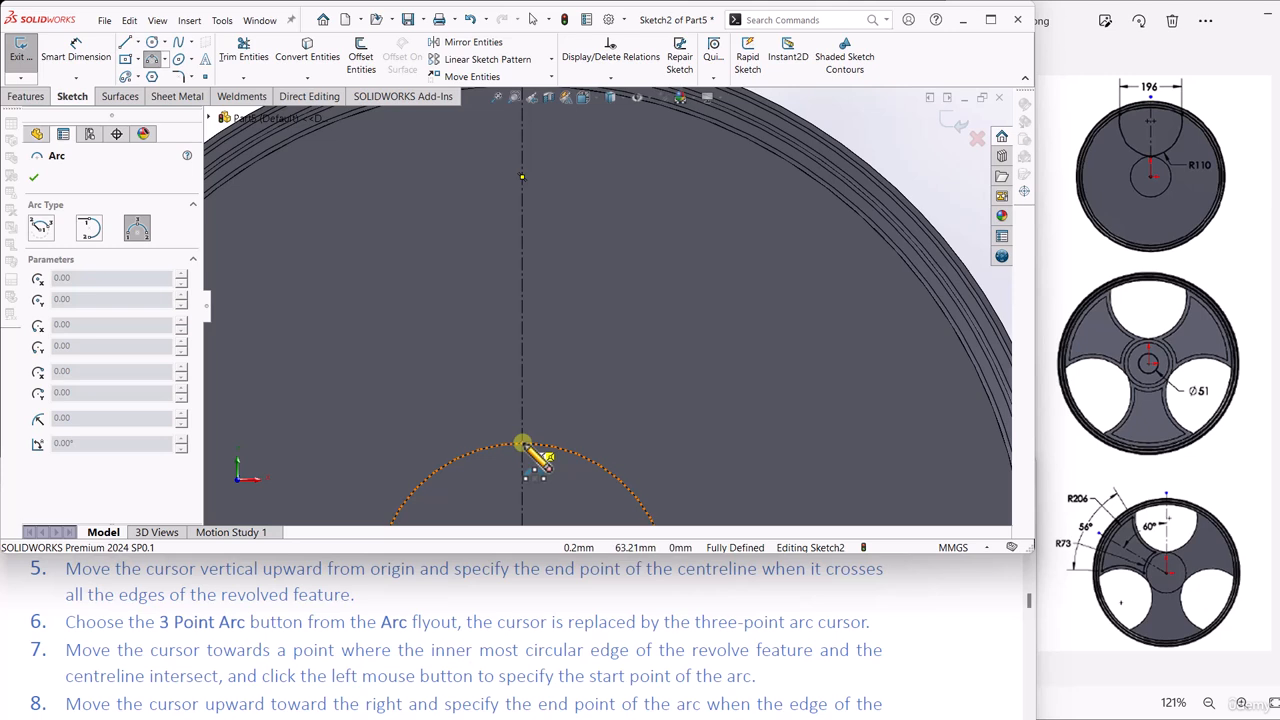
{"action": "left_click", "coordinate": [523, 444]}
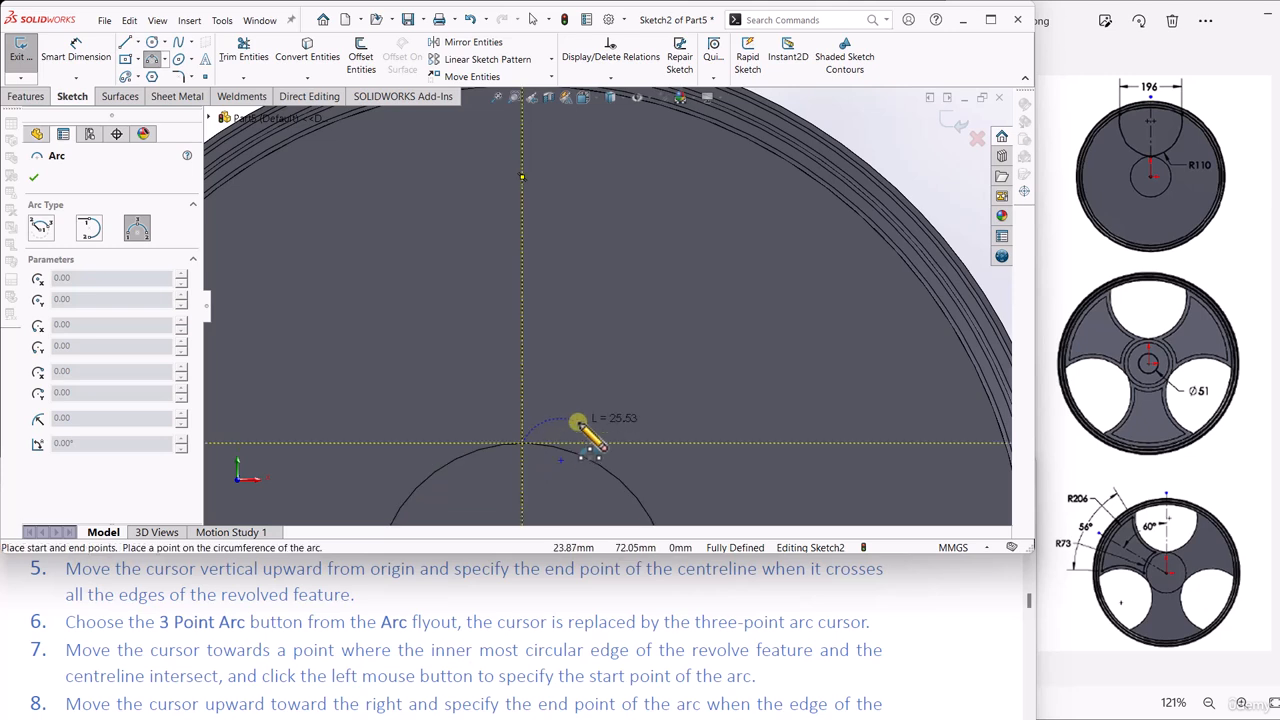
{"action": "scroll", "coordinate": [50, 668], "scroll_direction": "down", "scroll_amount": 1}
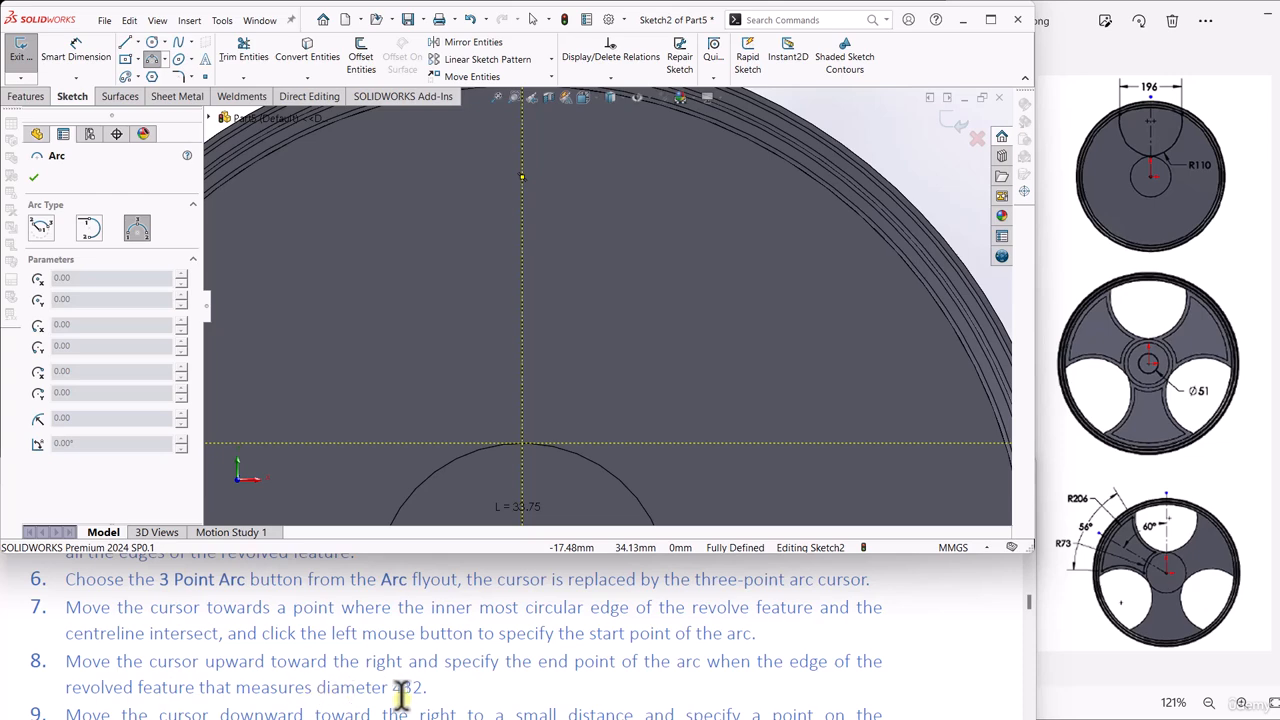
{"action": "scroll", "coordinate": [657, 314], "scroll_direction": "up", "scroll_amount": 3}
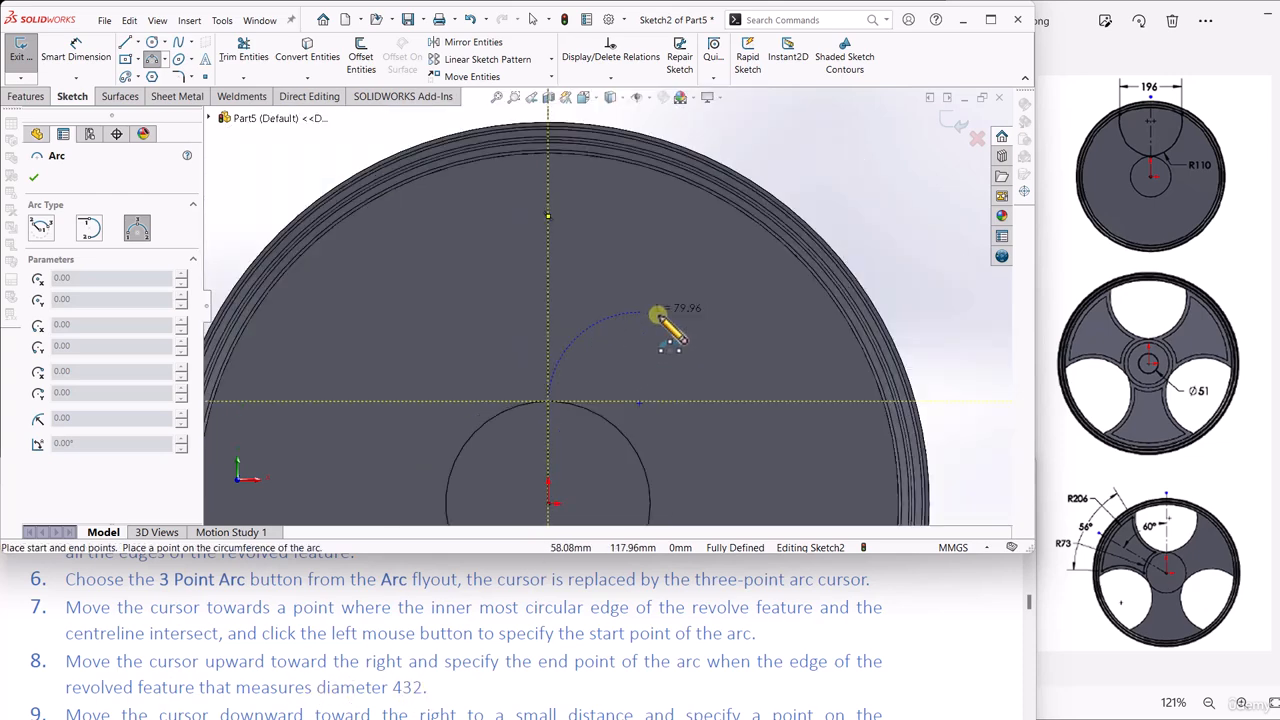
{"action": "scroll", "coordinate": [705, 238], "scroll_direction": "down", "scroll_amount": 4}
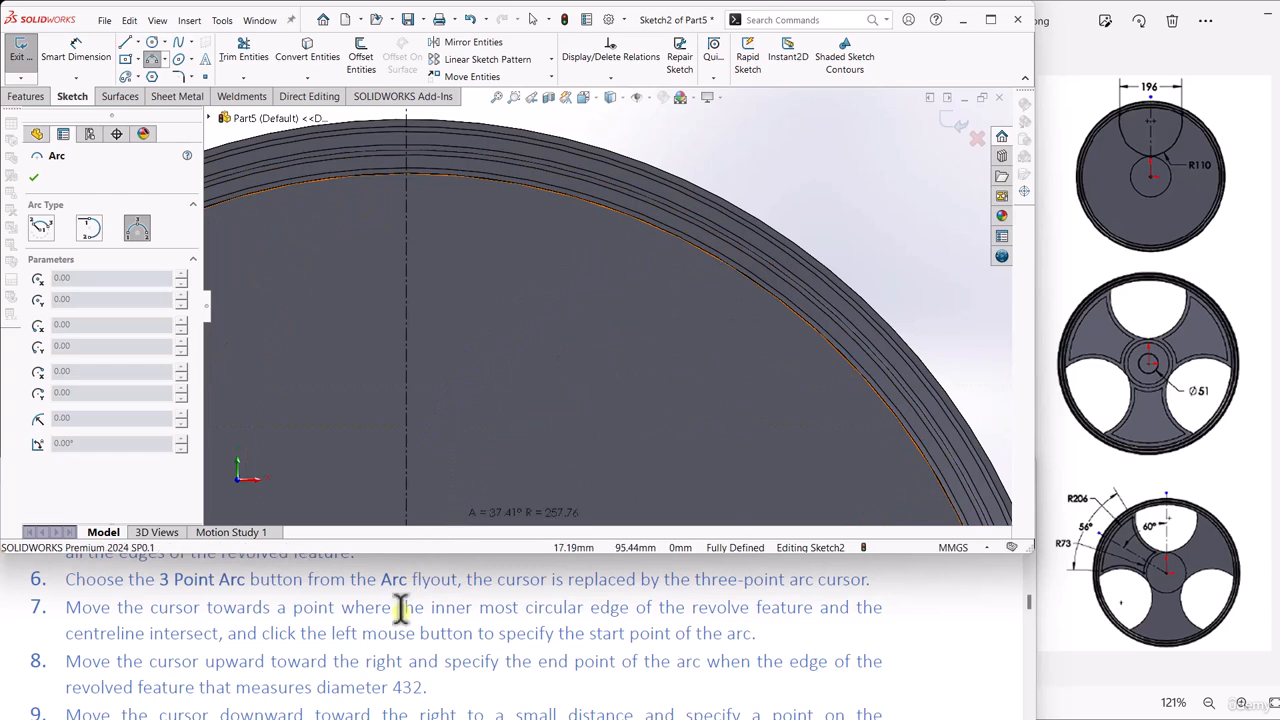
{"action": "scroll", "coordinate": [405, 608], "scroll_direction": "down", "scroll_amount": 3}
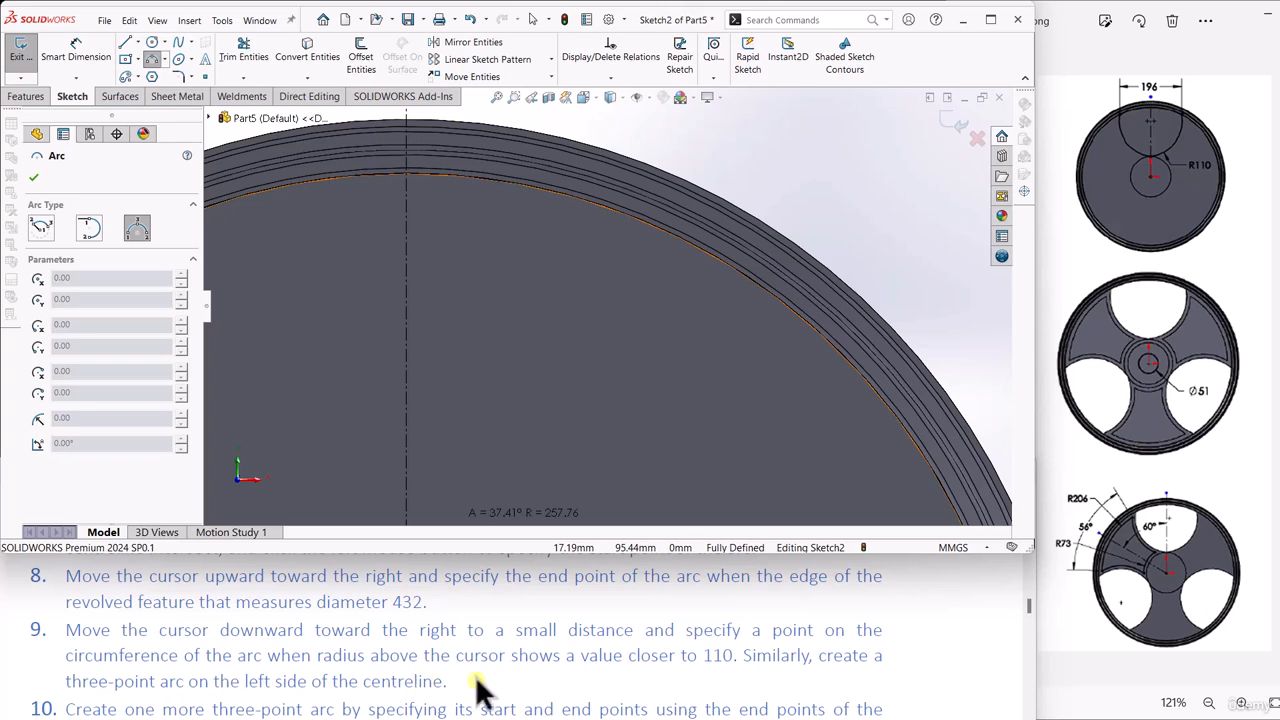
{"action": "scroll", "coordinate": [600, 390], "scroll_direction": "up", "scroll_amount": 2}
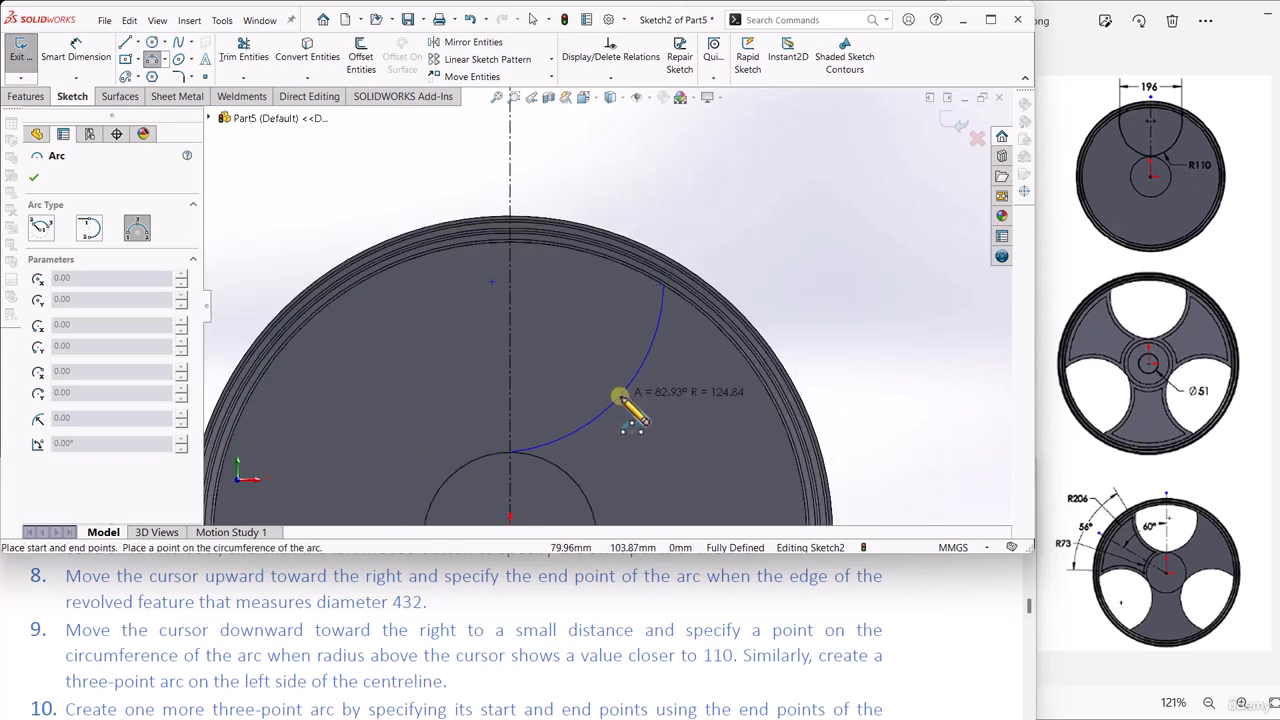
{"action": "scroll", "coordinate": [621, 398], "scroll_direction": "down", "scroll_amount": 1}
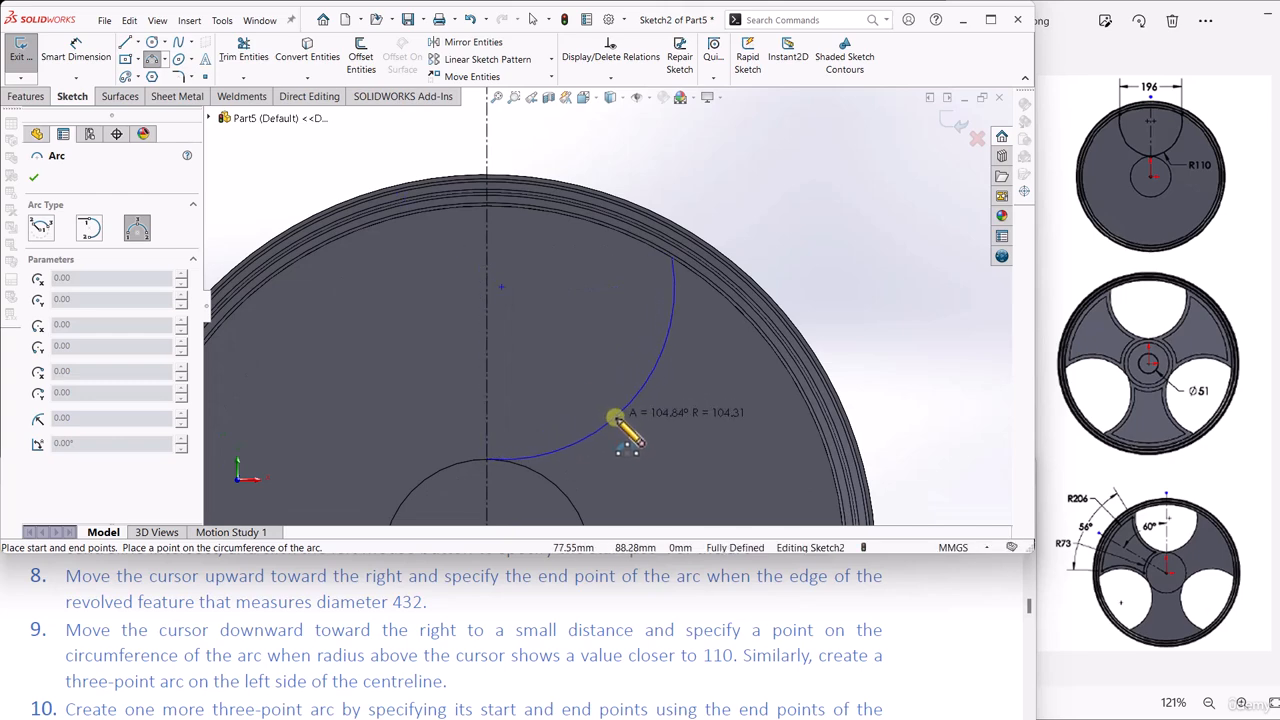
{"action": "left_click", "coordinate": [615, 420]}
{"action": "key", "text": "Escape"}
Step: Mirror the three-point arc about the vertical centerline, keeping the original arc
{"action": "scroll", "coordinate": [568, 358], "scroll_direction": "up", "scroll_amount": 3}
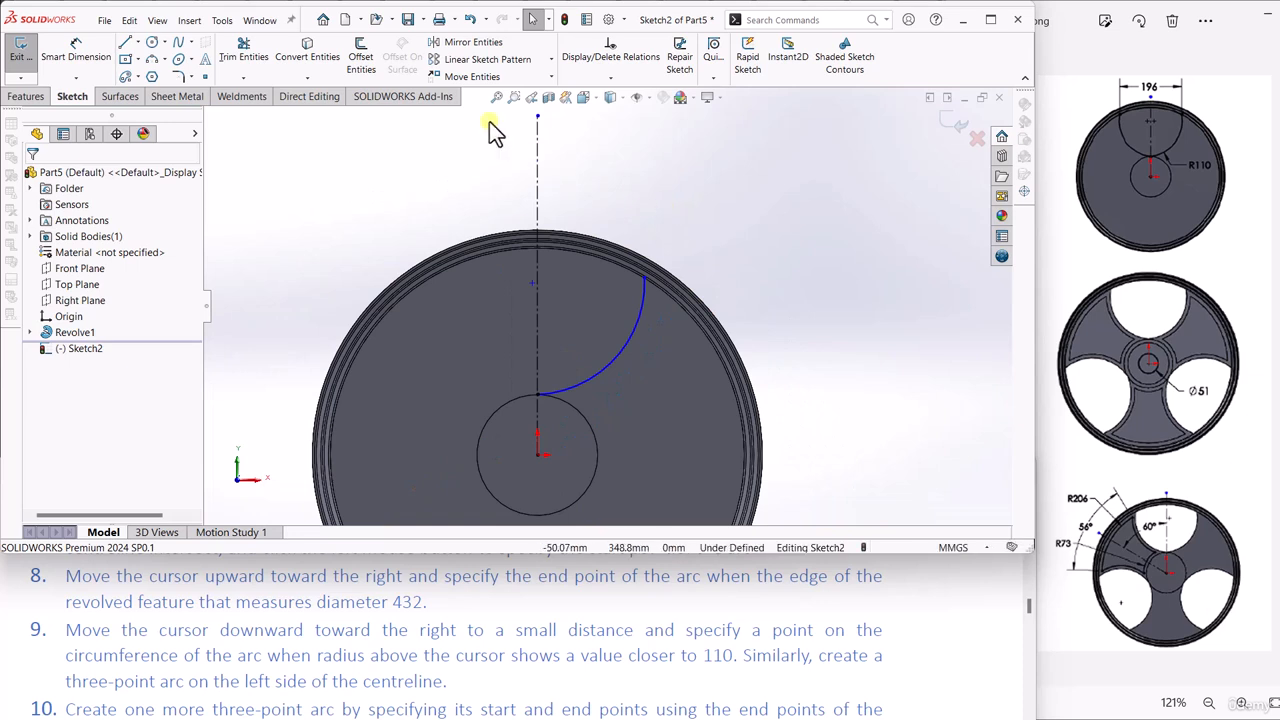
{"action": "left_click", "coordinate": [450, 45]}
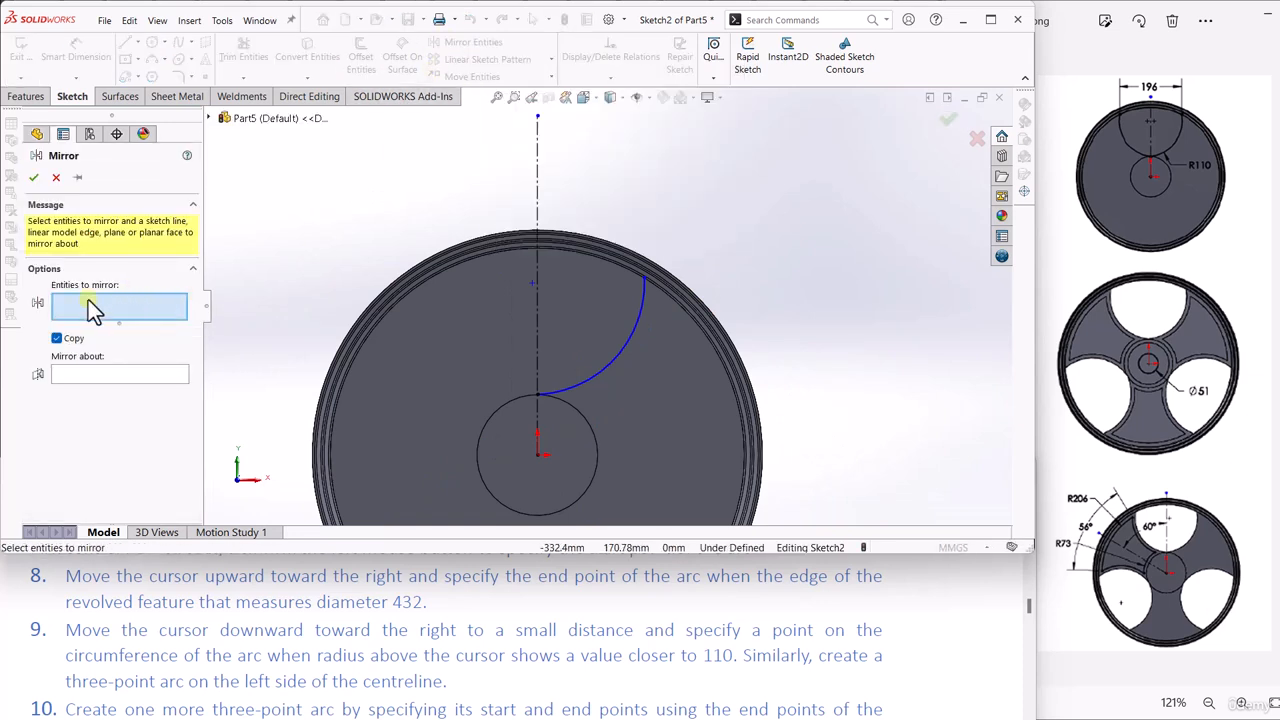
{"action": "left_click", "coordinate": [637, 319]}
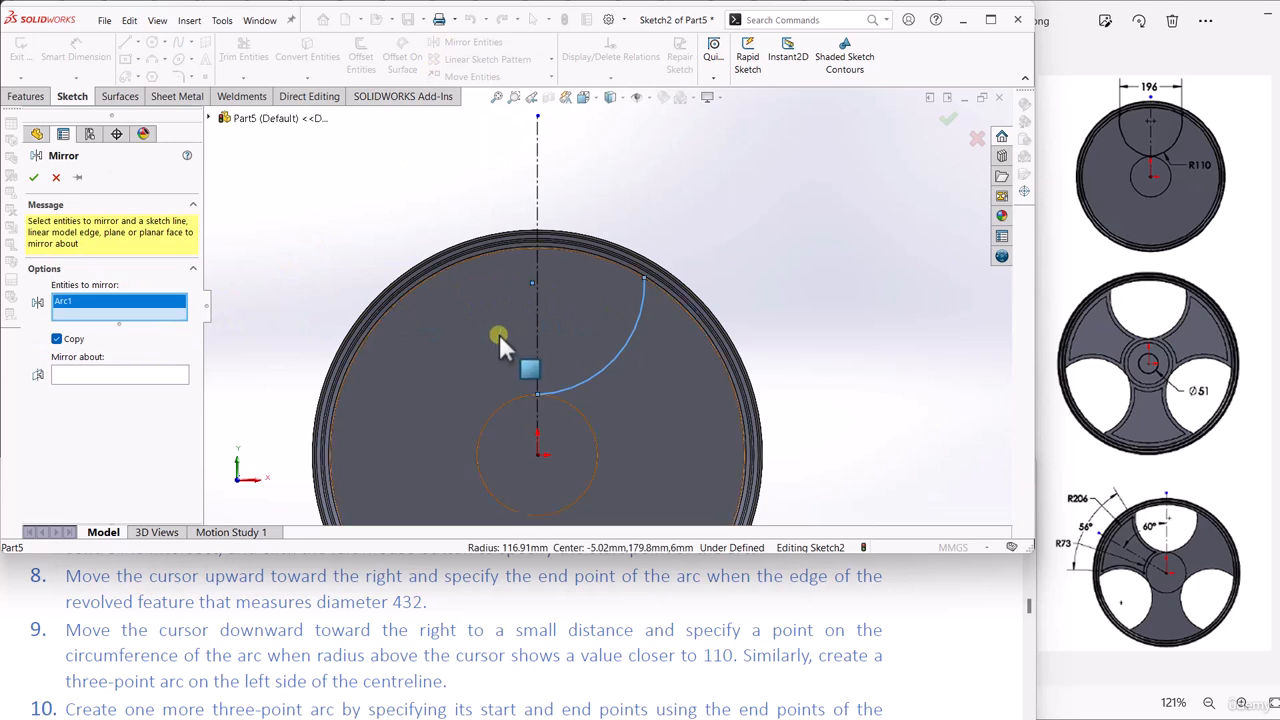
{"action": "left_click", "coordinate": [93, 370]}
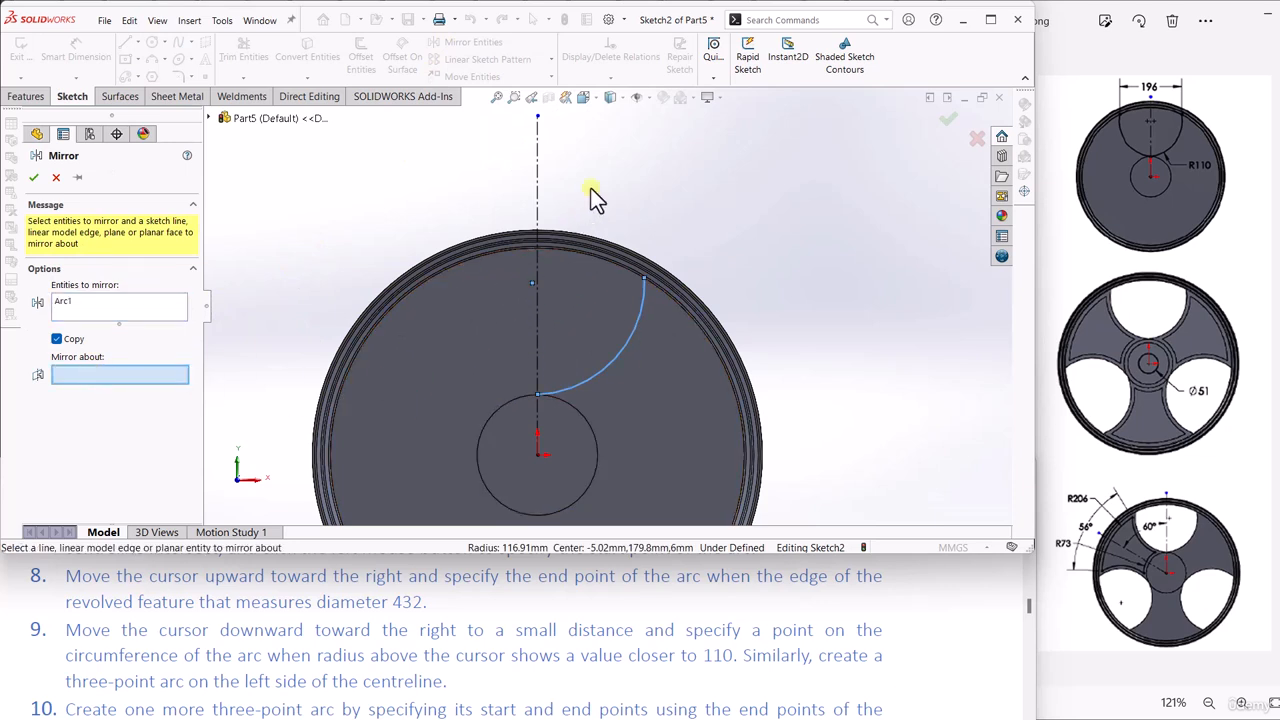
{"action": "left_click", "coordinate": [540, 150]}
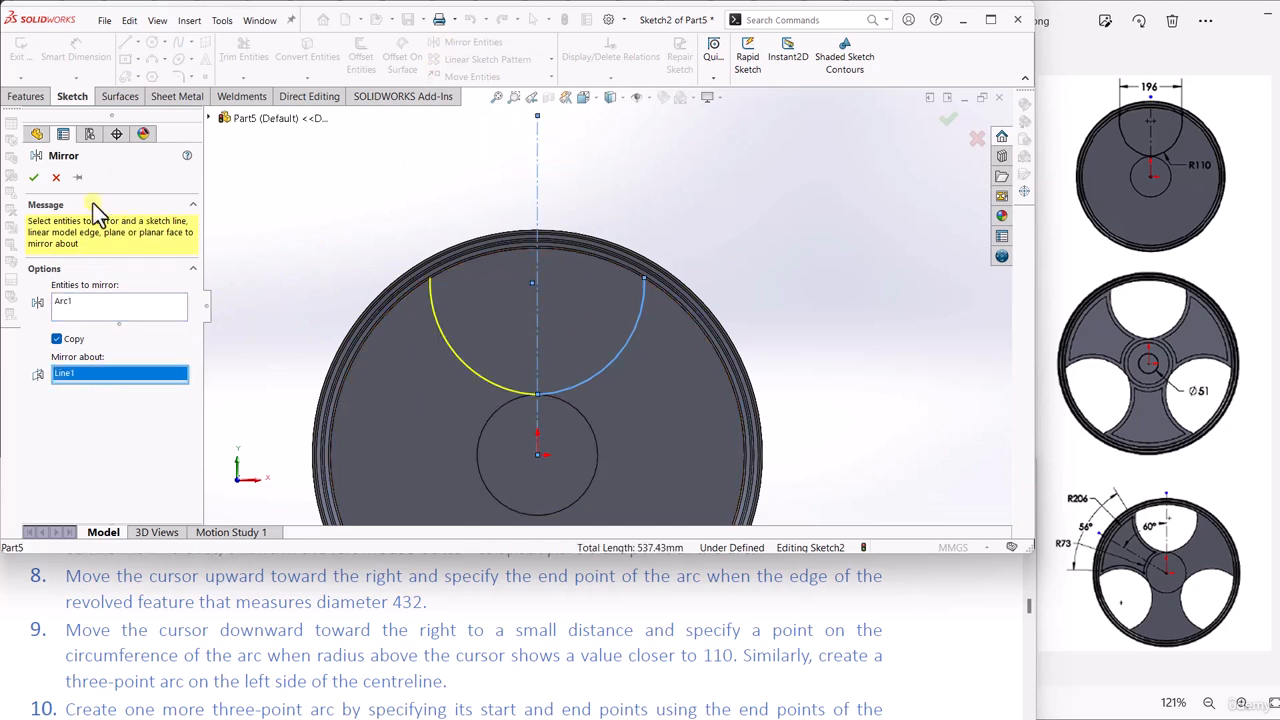
{"action": "left_click", "coordinate": [33, 180]}
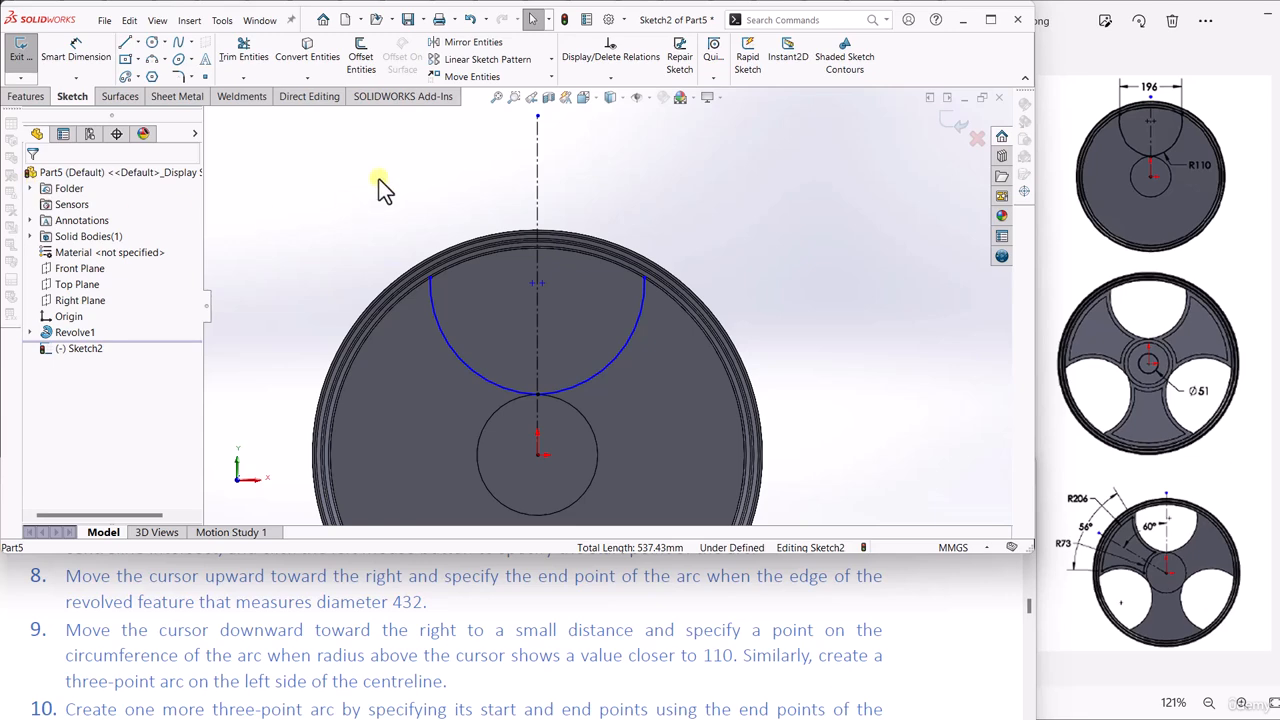
{"action": "scroll", "coordinate": [133, 657], "scroll_direction": "down", "scroll_amount": 1}
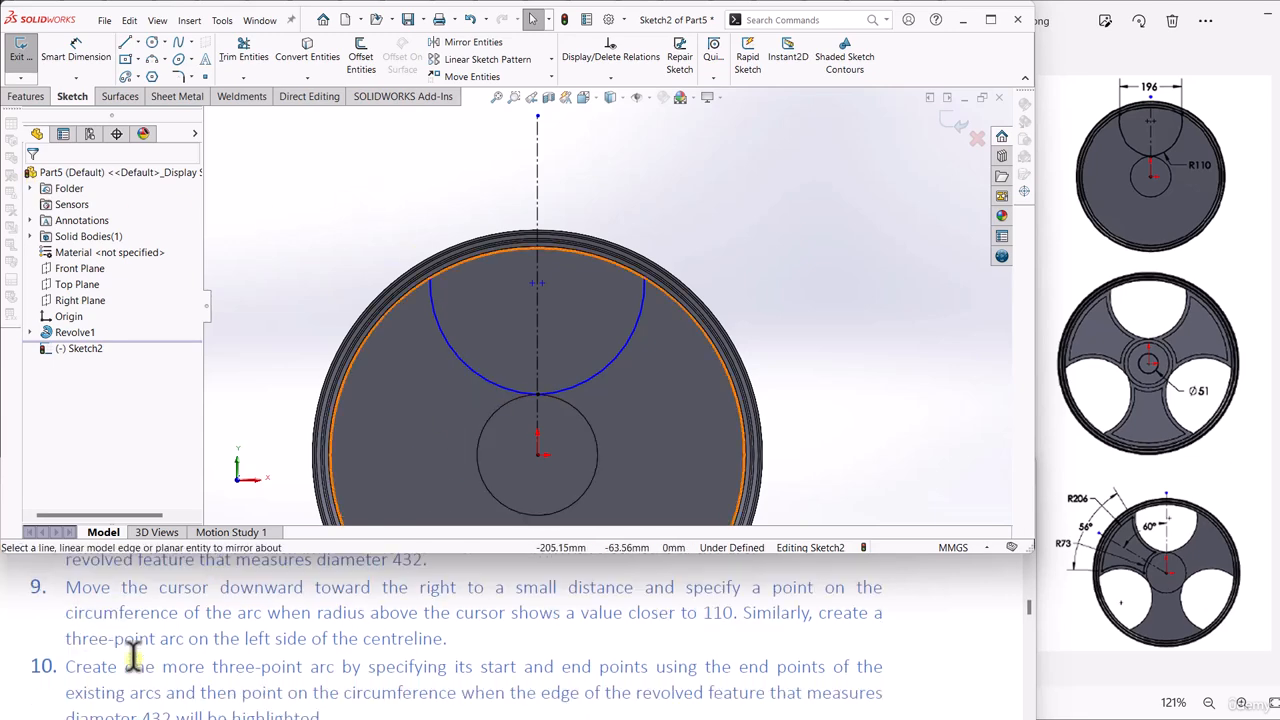
{"action": "scroll", "coordinate": [133, 657], "scroll_direction": "down", "scroll_amount": 1}
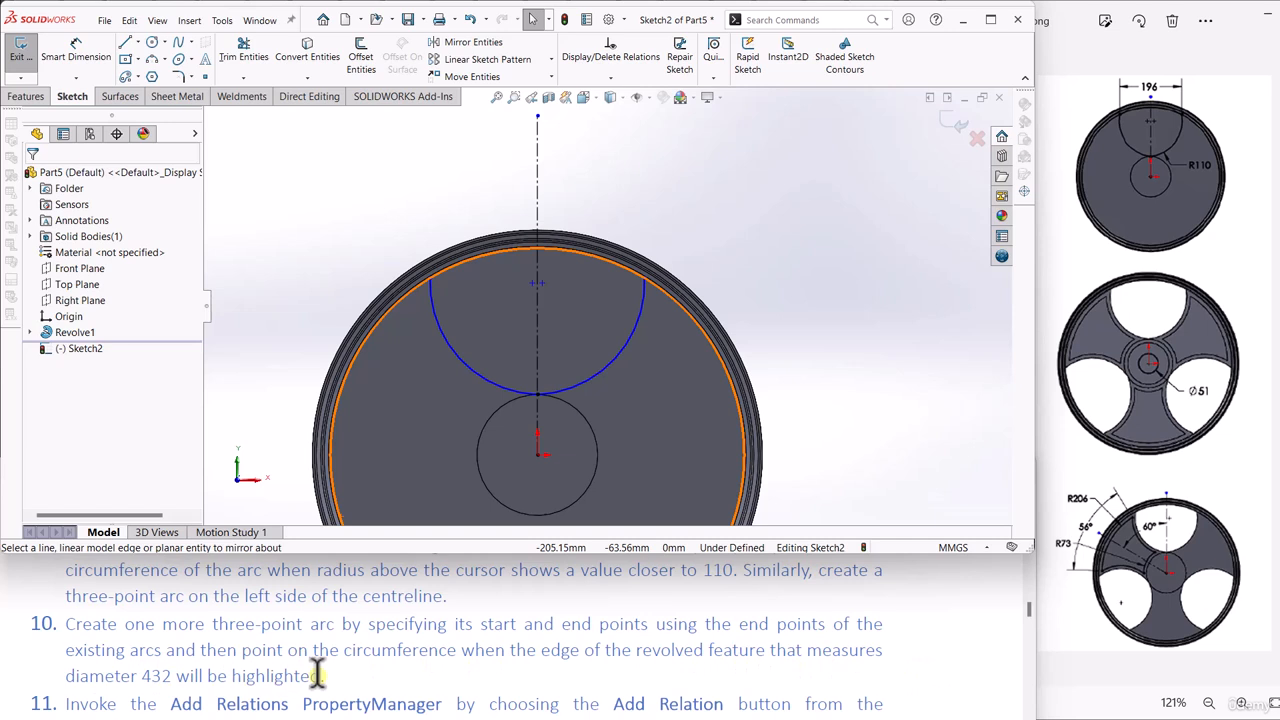
Step: Close the opening with a three-point arc of about 216 mm radius between the two arcs' outer endpoints, following the 432 mm diameter edge
{"action": "left_click", "coordinate": [165, 60]}
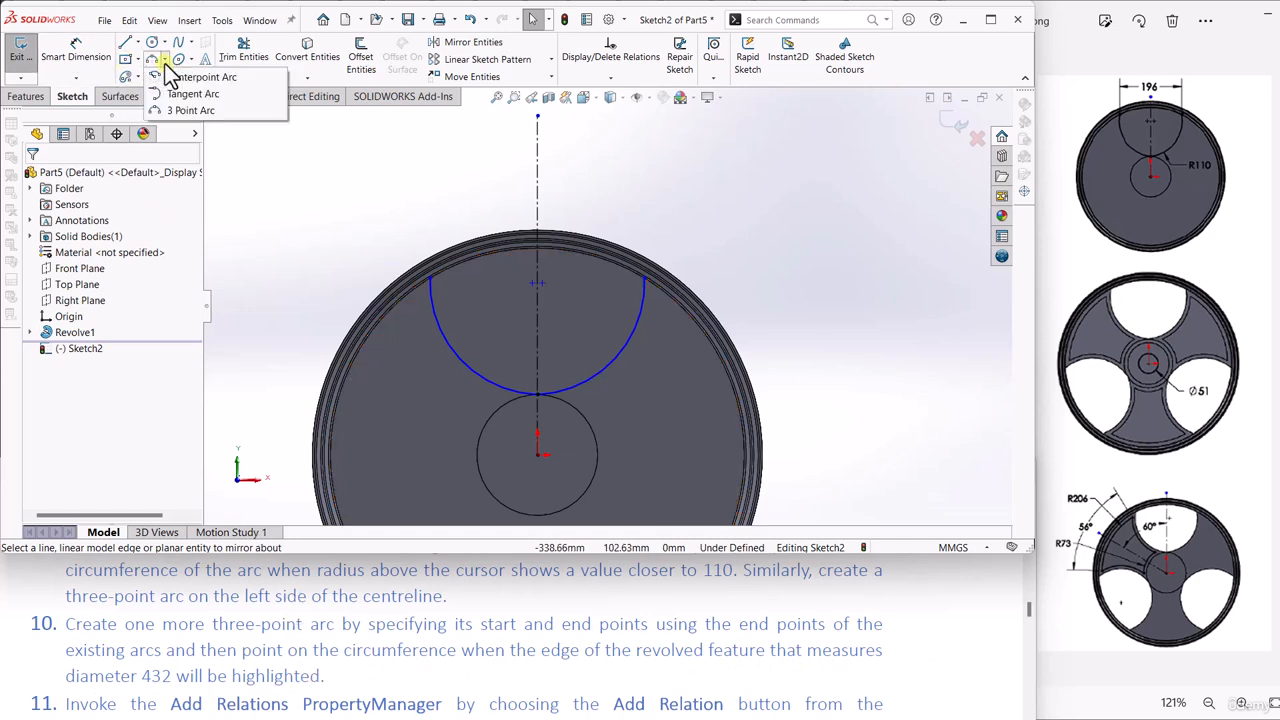
{"action": "left_click", "coordinate": [188, 110]}
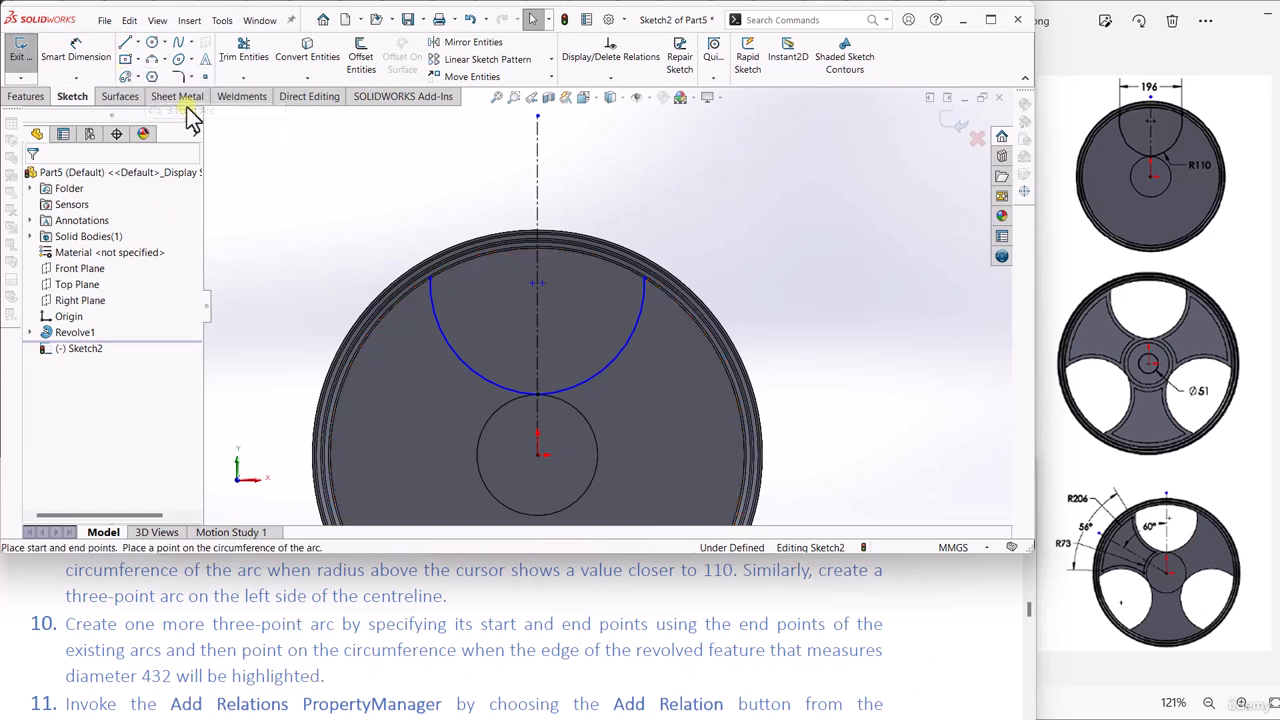
{"action": "left_click", "coordinate": [433, 279]}
{"action": "left_click", "coordinate": [644, 279]}
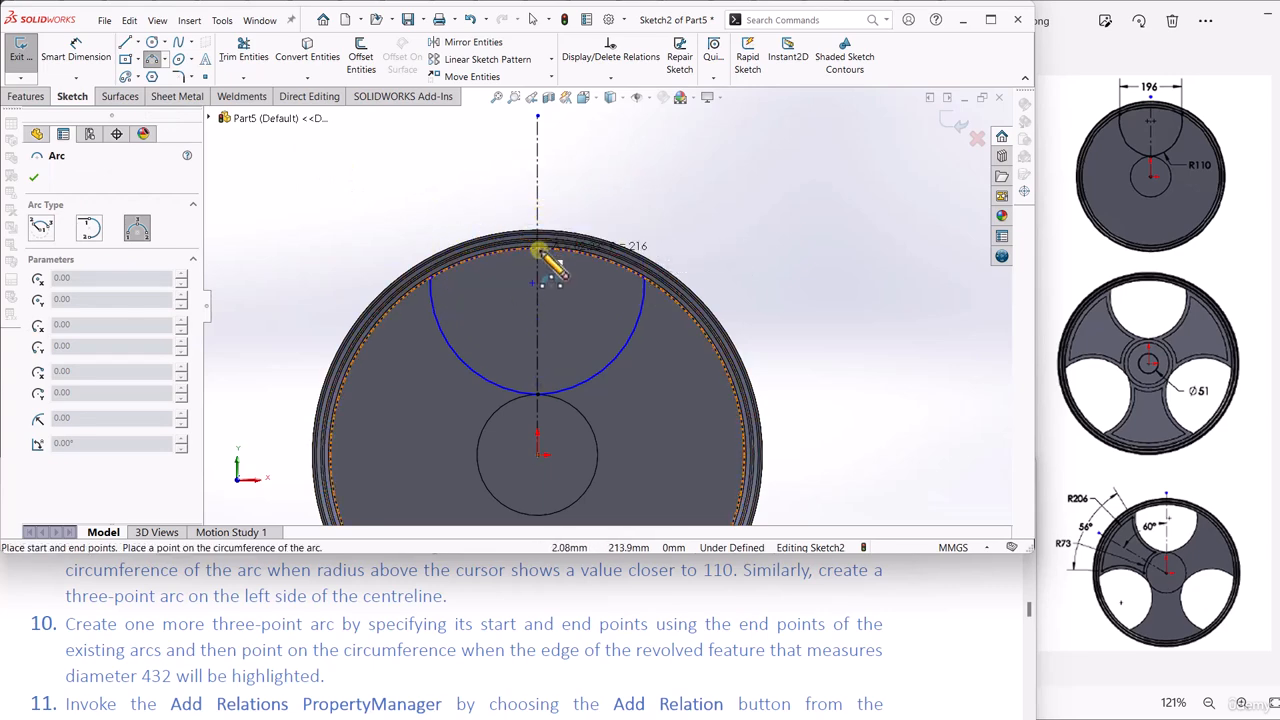
{"action": "scroll", "coordinate": [540, 252], "scroll_direction": "up", "scroll_amount": 2}
{"action": "scroll", "coordinate": [540, 252], "scroll_direction": "down", "scroll_amount": 5}
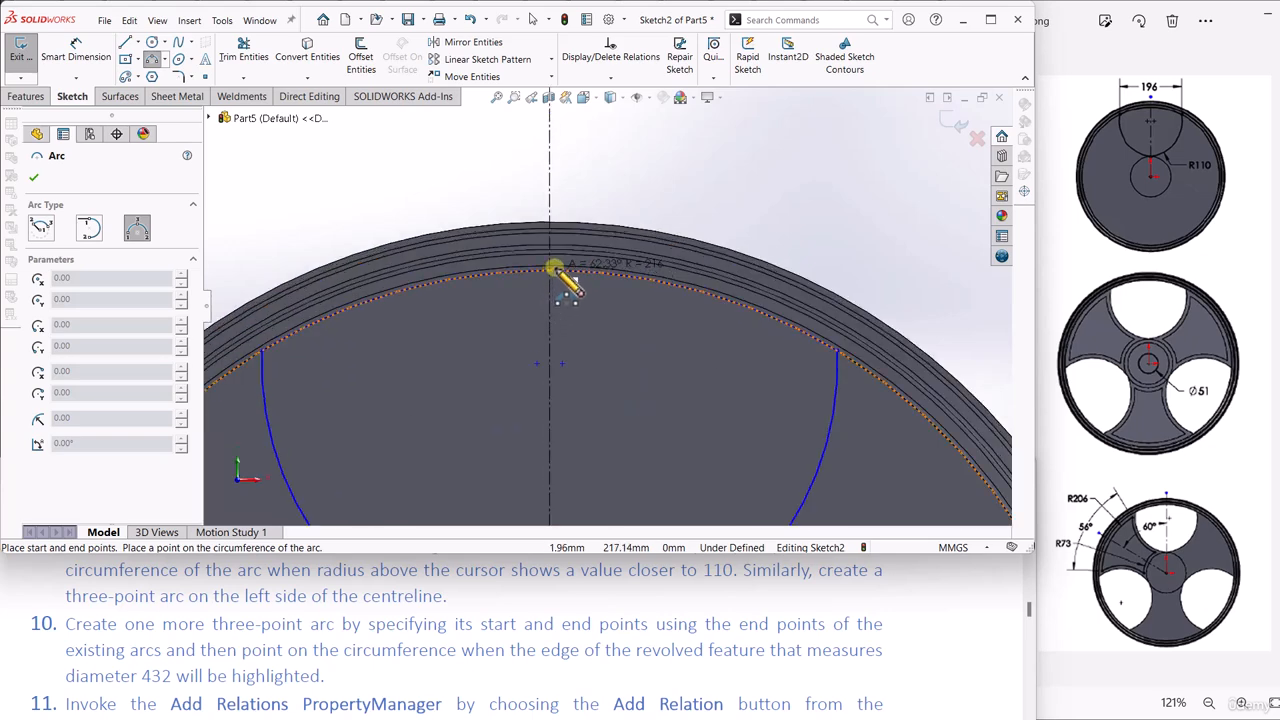
{"action": "left_click", "coordinate": [553, 271]}
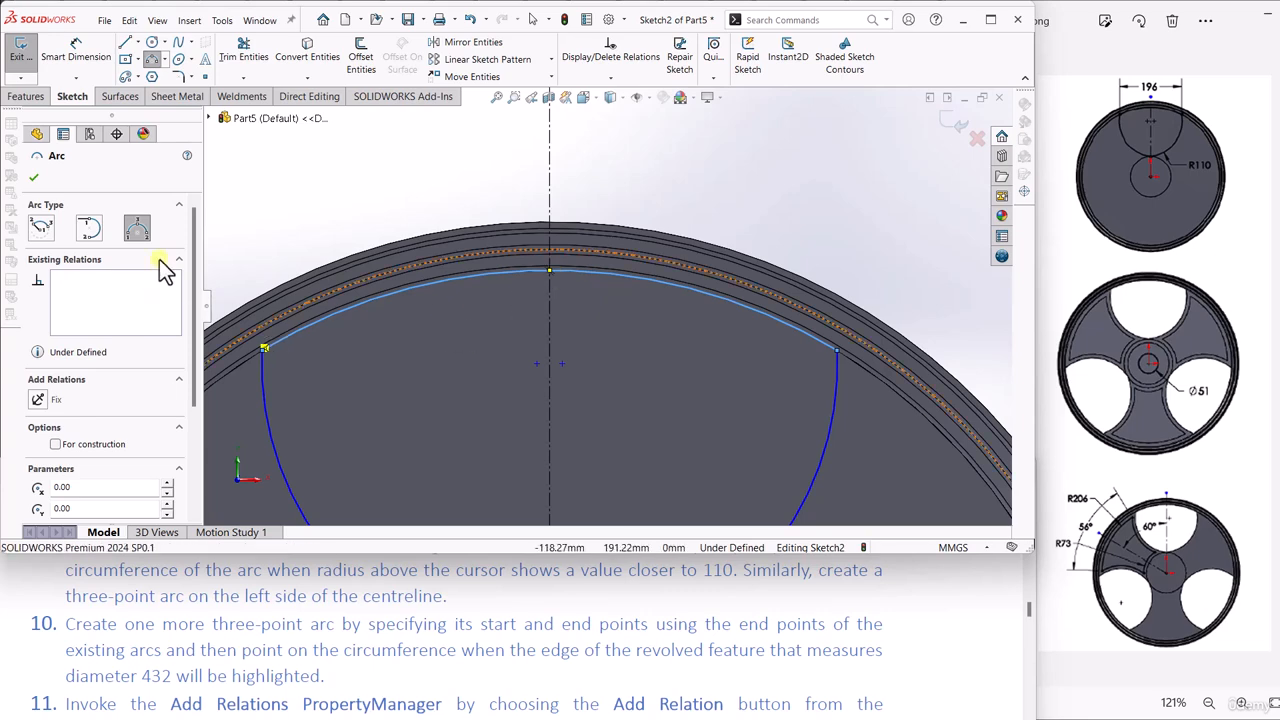
{"action": "left_click", "coordinate": [32, 180]}
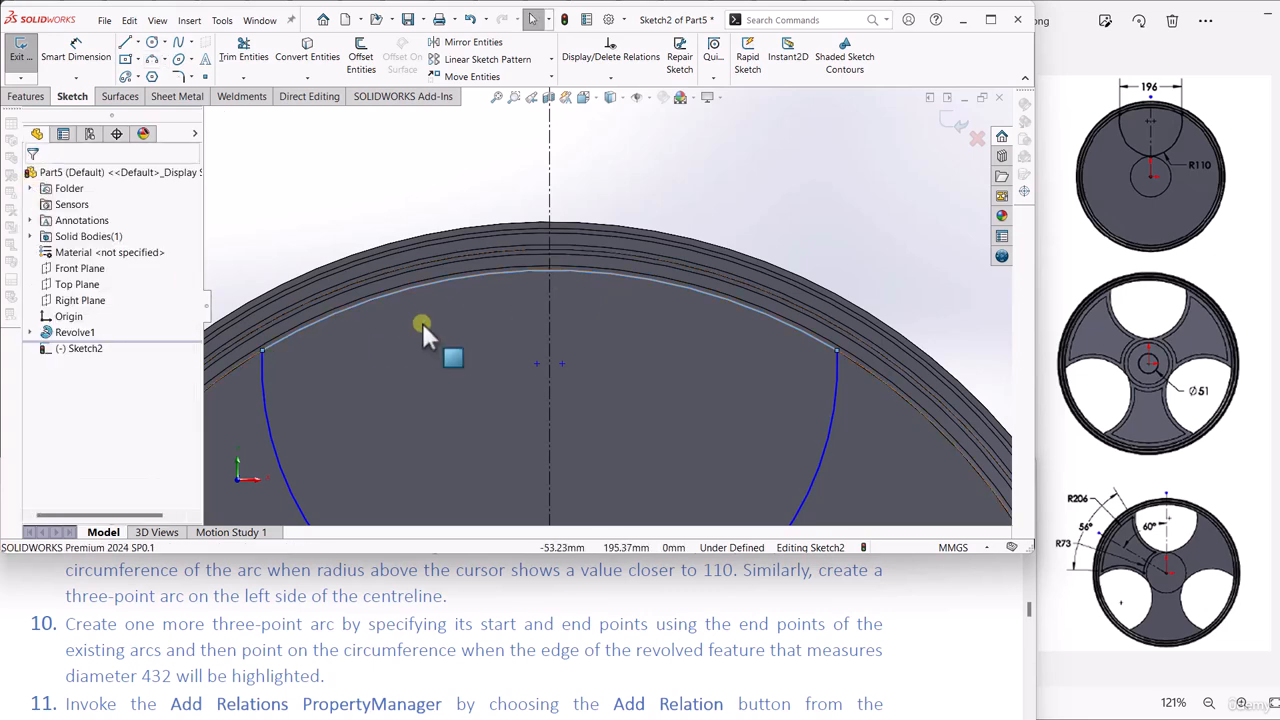
{"action": "scroll", "coordinate": [420, 331], "scroll_direction": "down", "scroll_amount": 3}
{"action": "scroll", "coordinate": [590, 372], "scroll_direction": "up", "scroll_amount": 6}
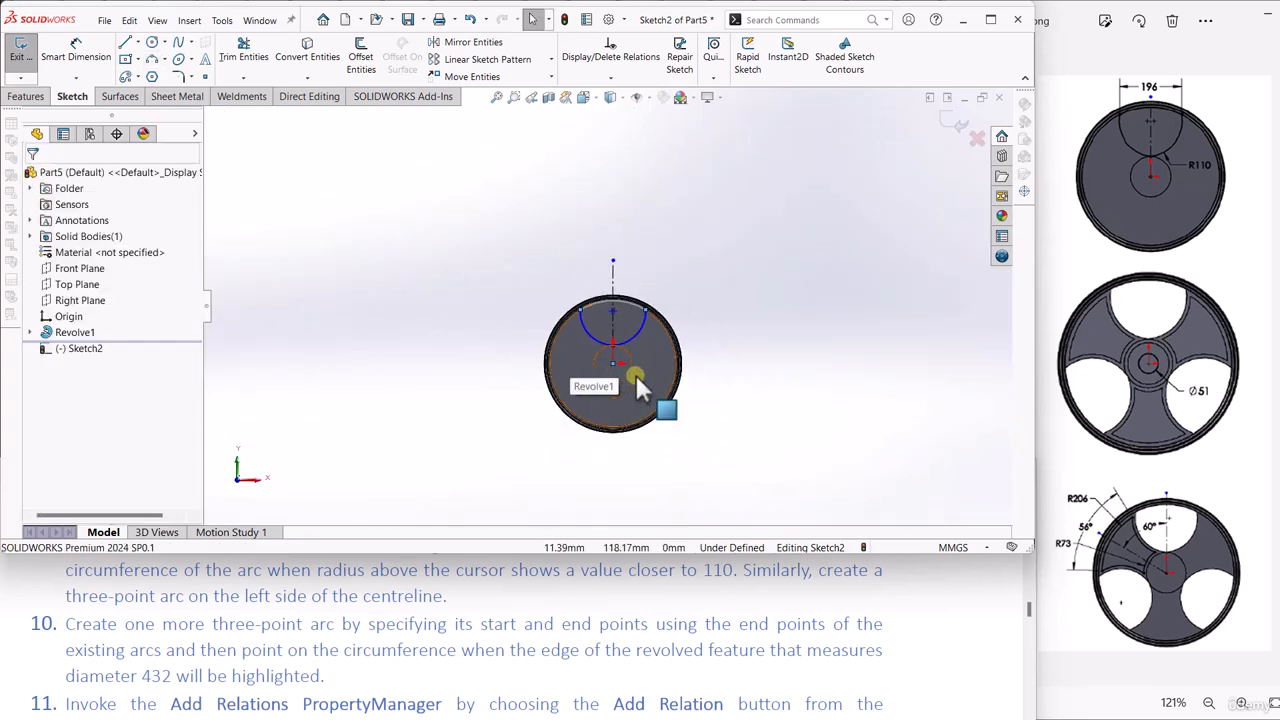
{"action": "scroll", "coordinate": [680, 350], "scroll_direction": "down", "scroll_amount": 2}
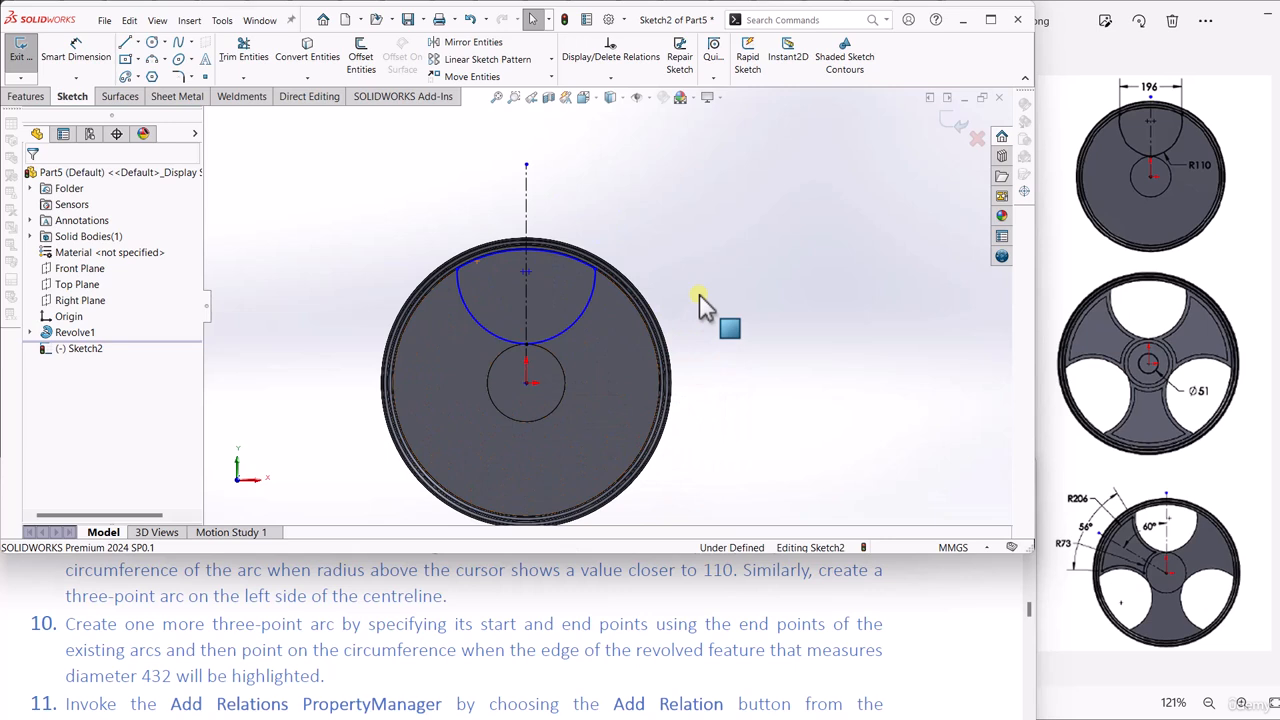
Step: Add a symmetric relation between the closing arc's two endpoints and the vertical centerline
{"action": "scroll", "coordinate": [171, 643], "scroll_direction": "down", "scroll_amount": 2}
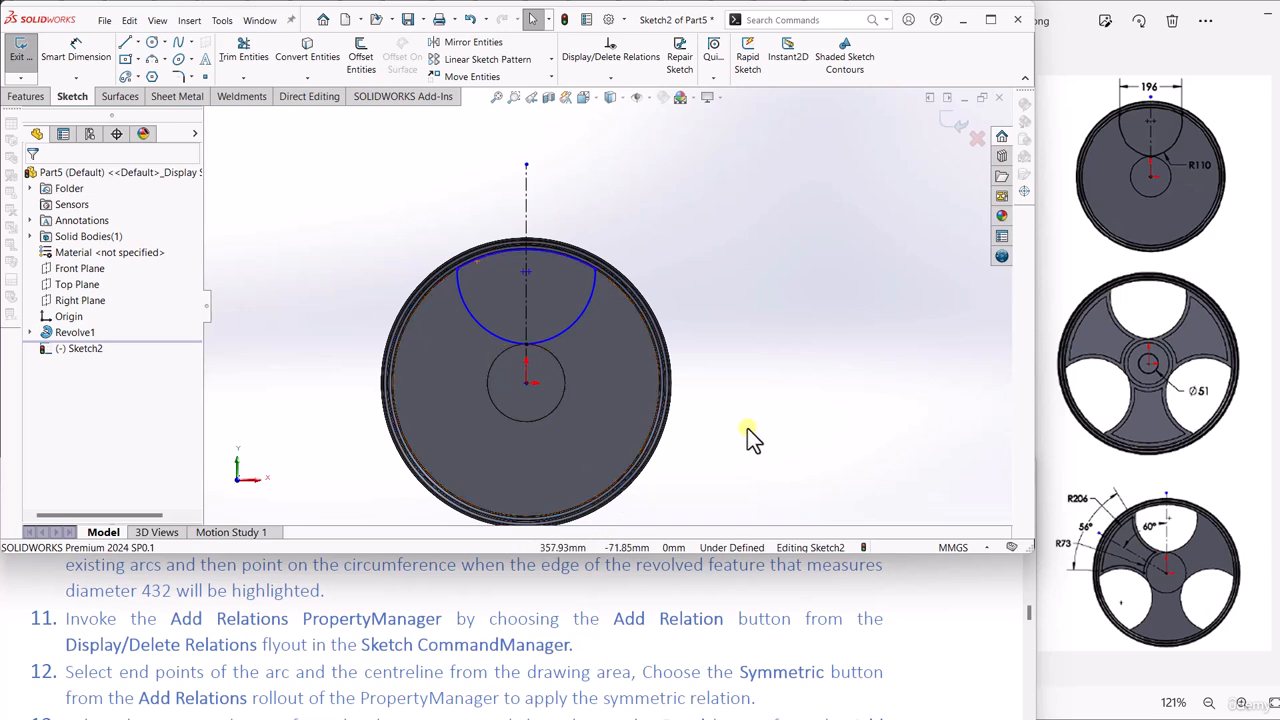
{"action": "left_click", "coordinate": [612, 80]}
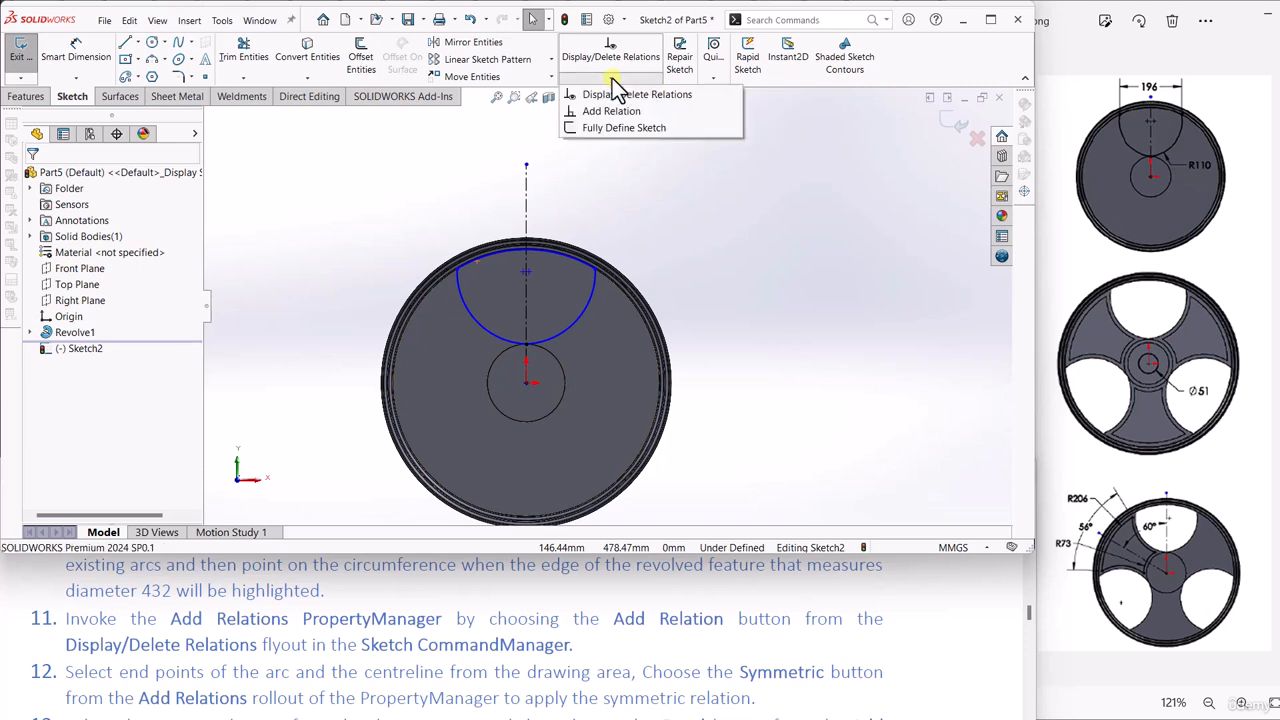
{"action": "left_click", "coordinate": [605, 111]}
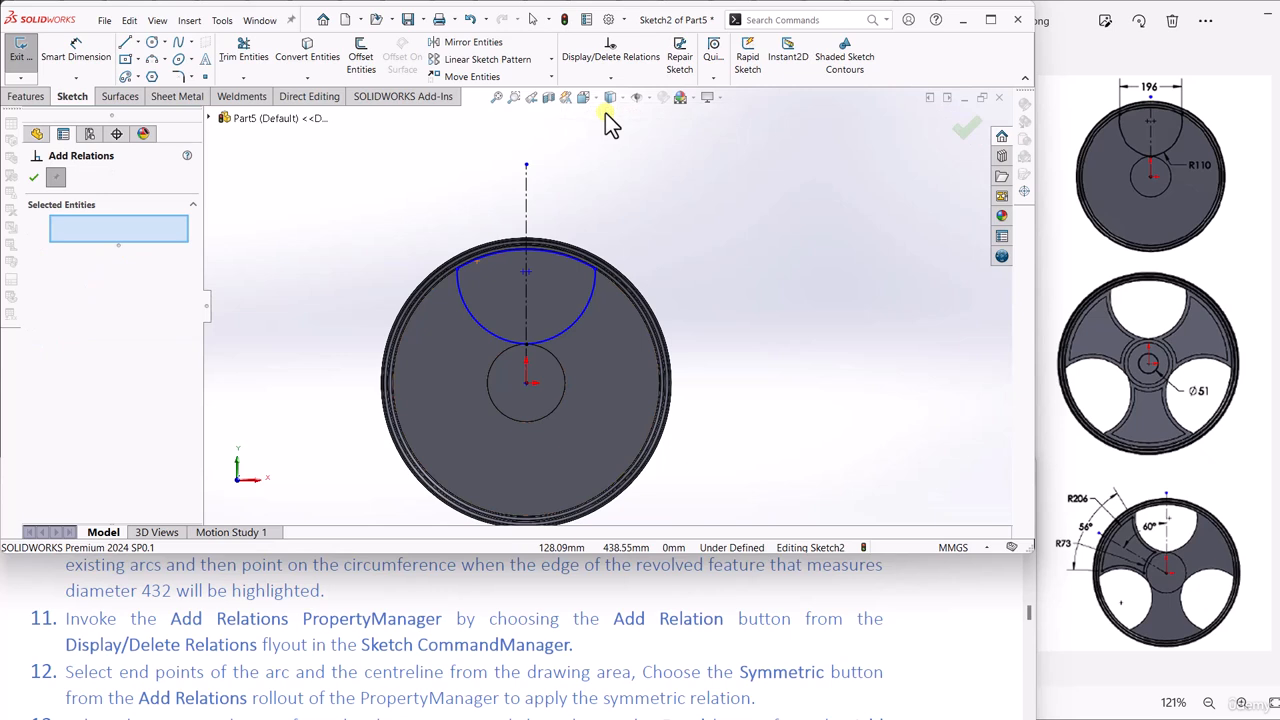
{"action": "scroll", "coordinate": [200, 650], "scroll_direction": "down", "scroll_amount": 1}
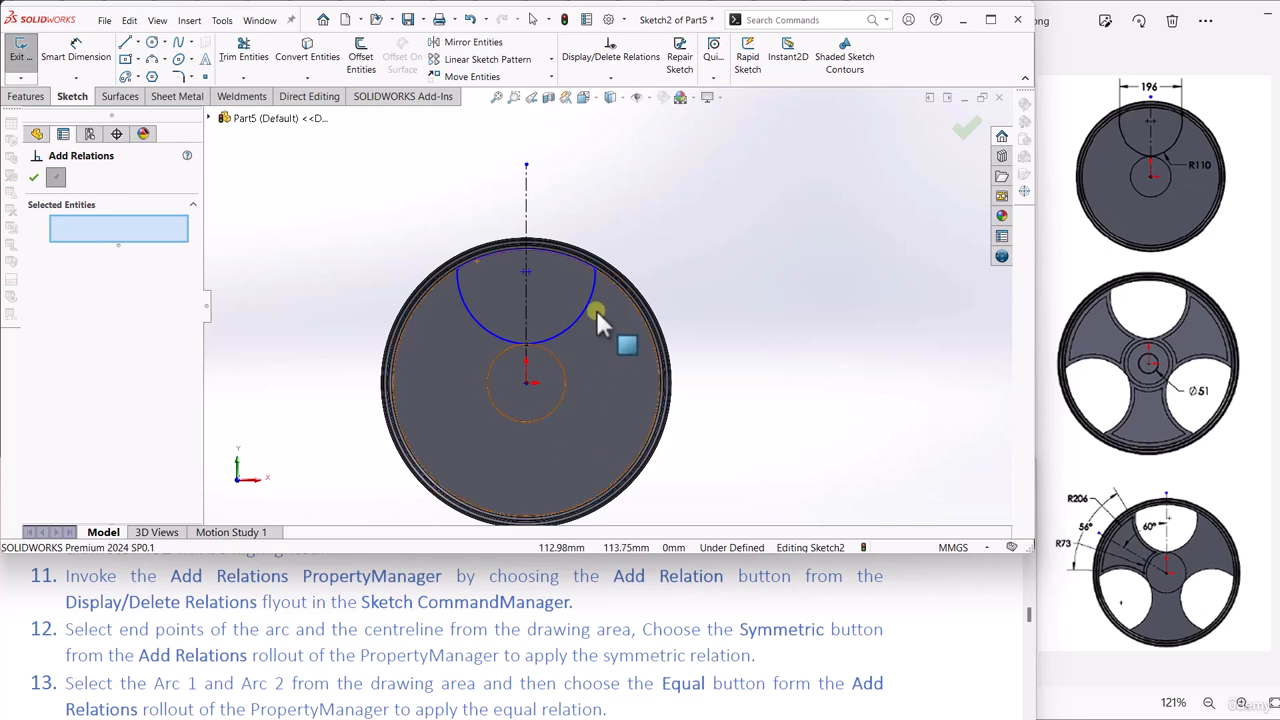
{"action": "left_click", "coordinate": [594, 272]}
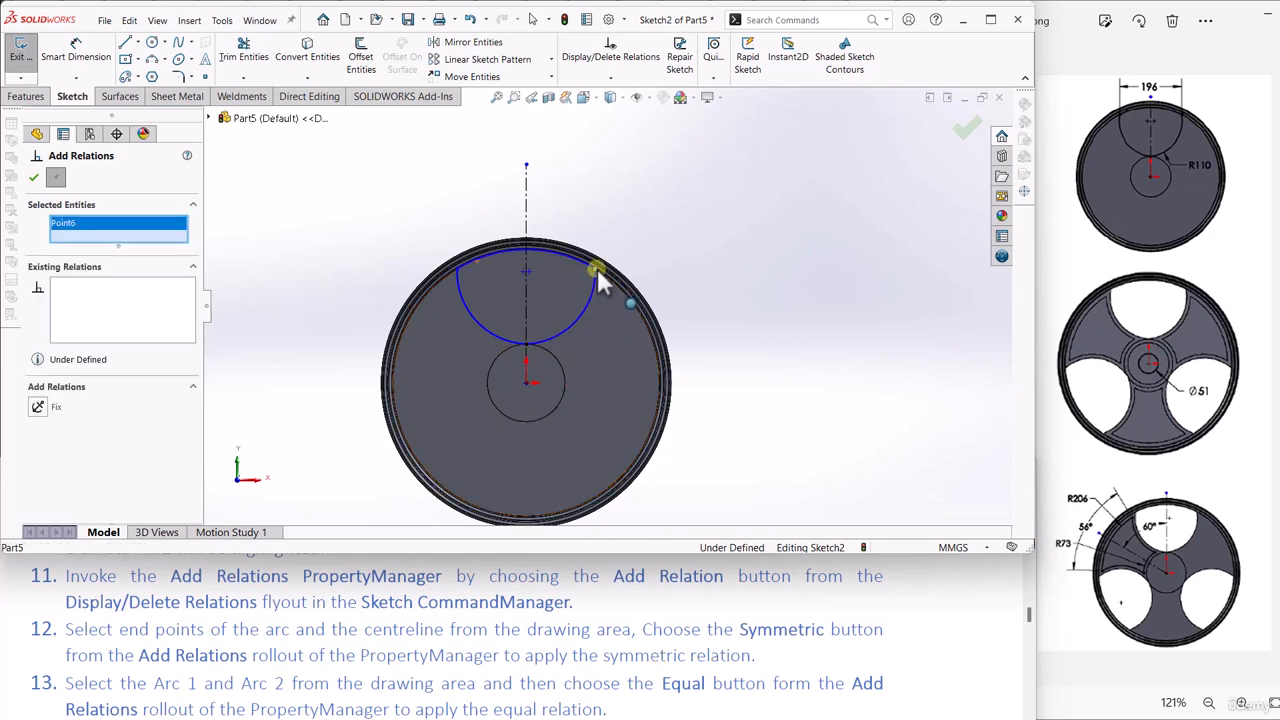
{"action": "left_click", "coordinate": [456, 266]}
{"action": "left_click", "coordinate": [527, 214]}
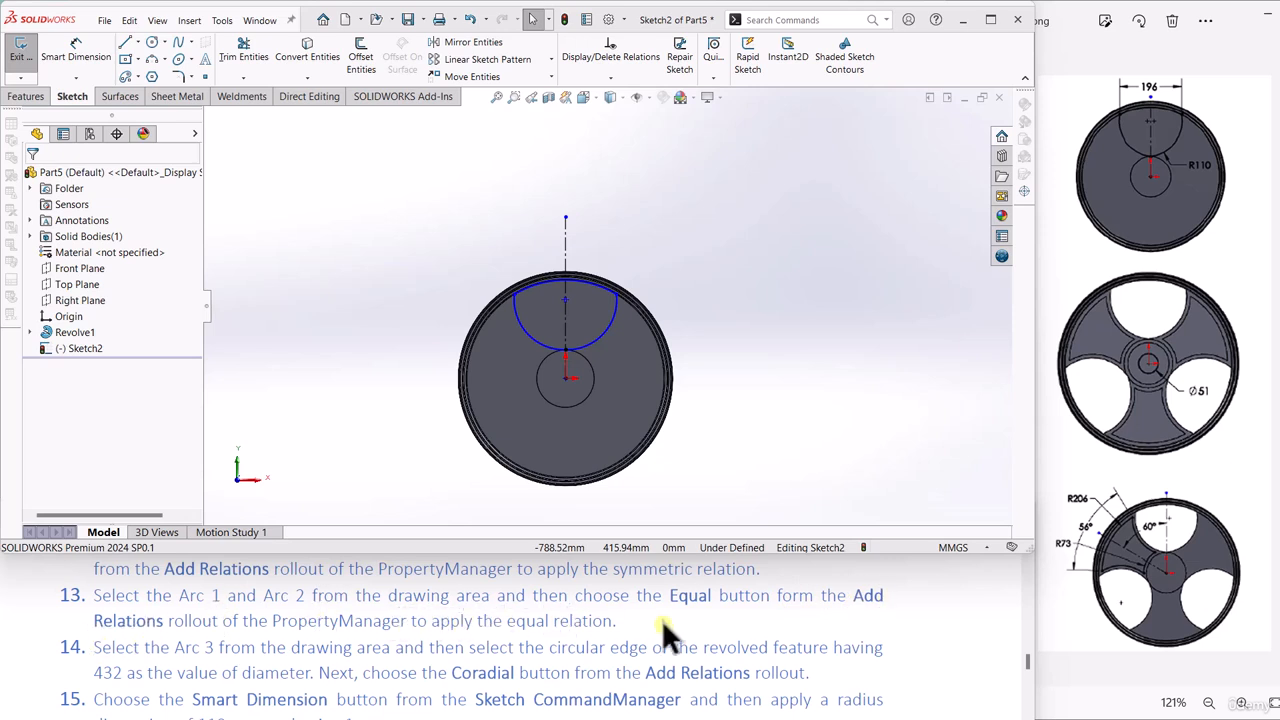
Step: Apply an Equal relation to the two side arcs on either side of the centerline
{"action": "left_click", "coordinate": [702, 272]}
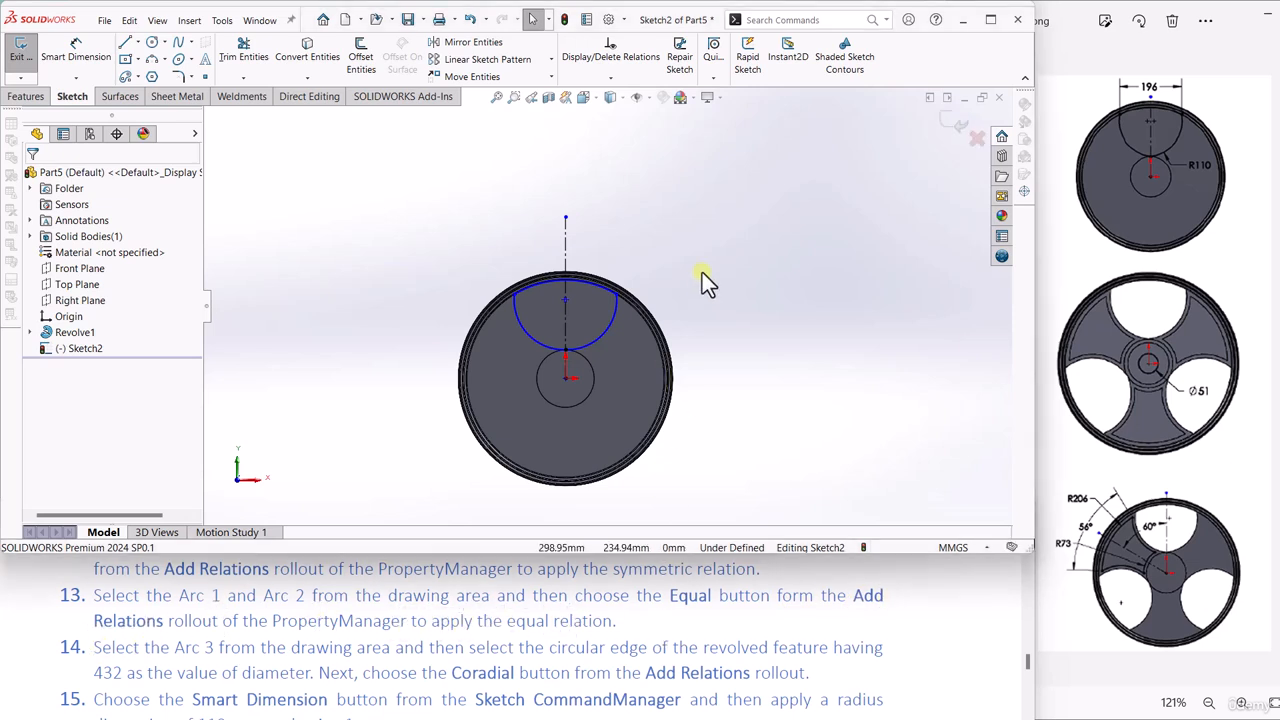
{"action": "left_click", "coordinate": [606, 325]}
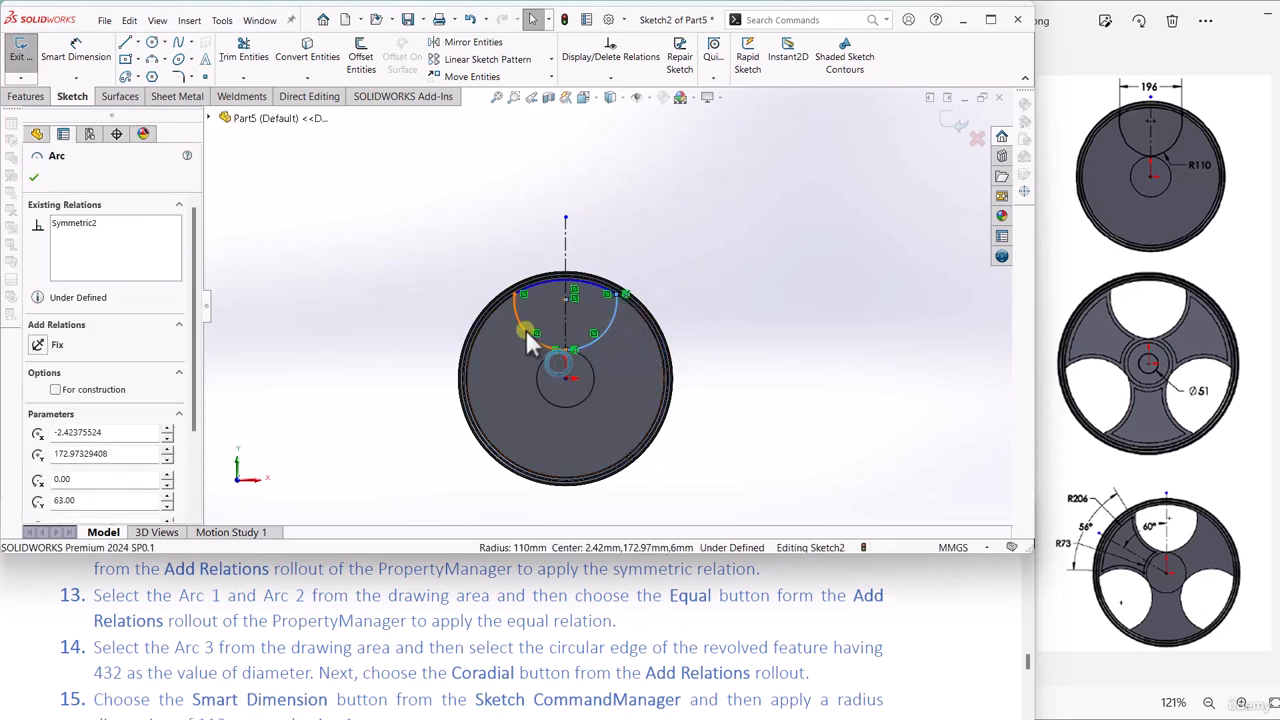
{"action": "left_click", "coordinate": [527, 332], "text": "ctrl"}
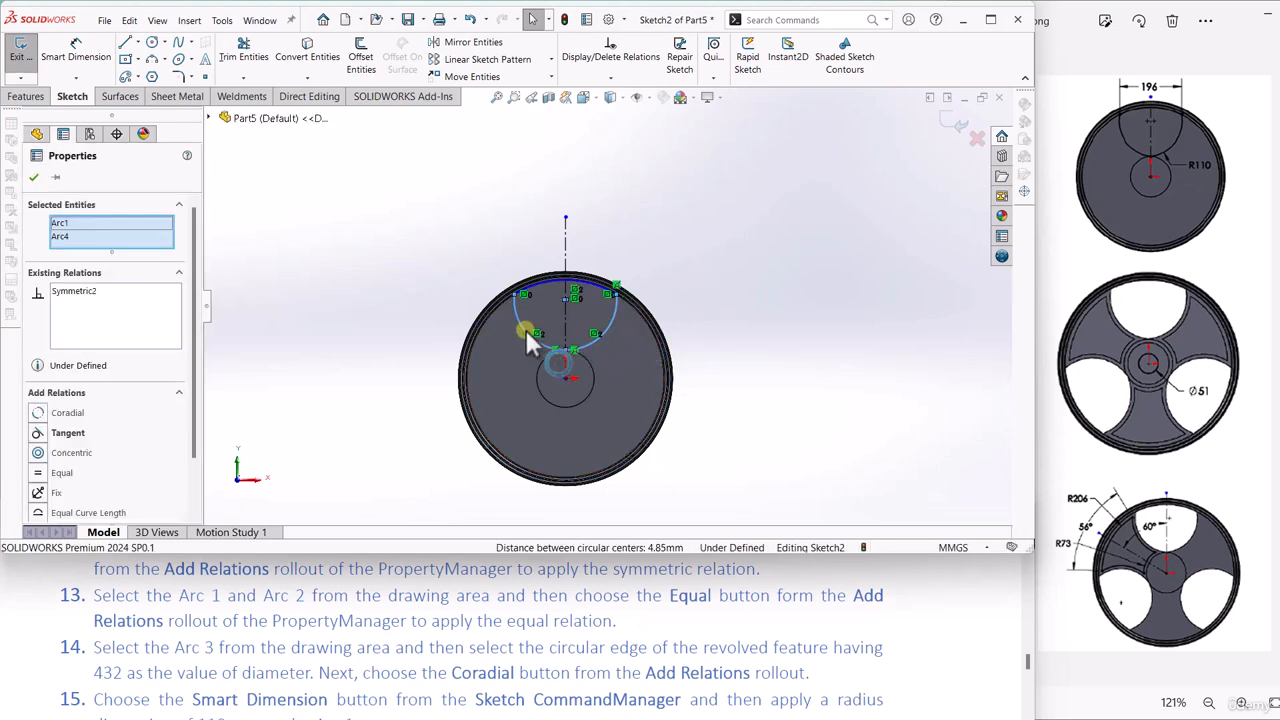
{"action": "left_click", "coordinate": [38, 475]}
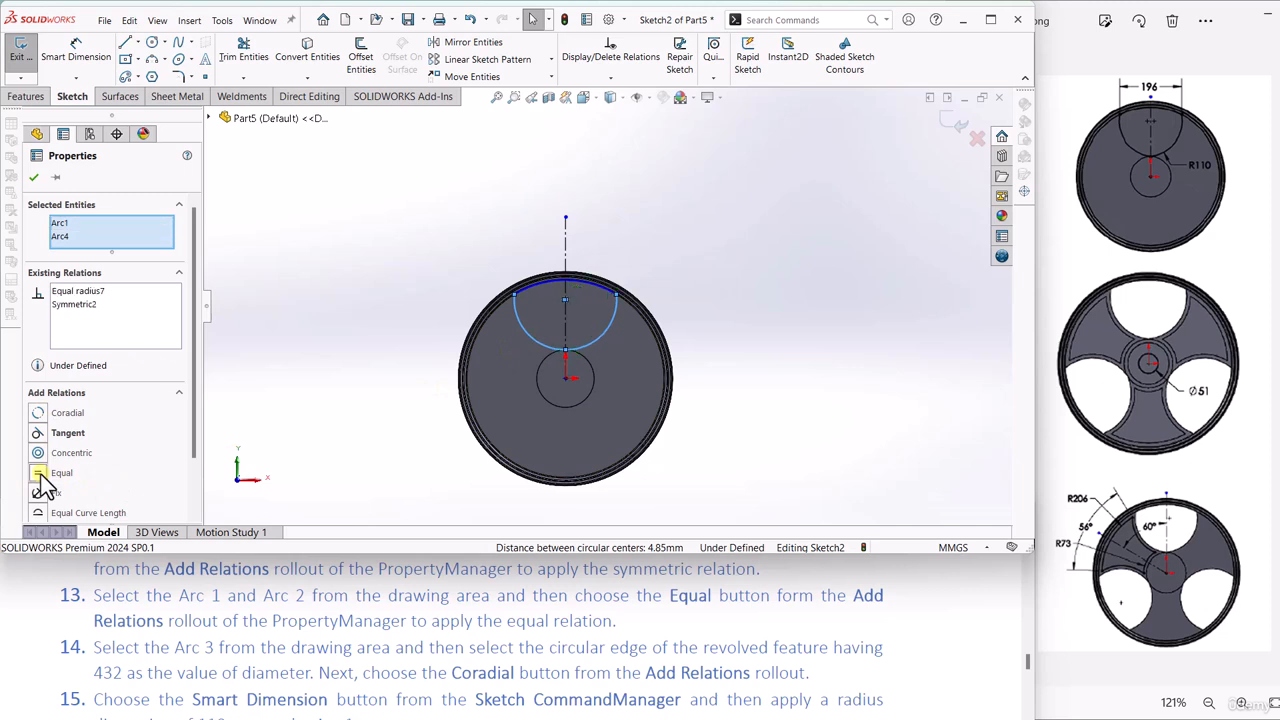
{"action": "left_click", "coordinate": [32, 178]}
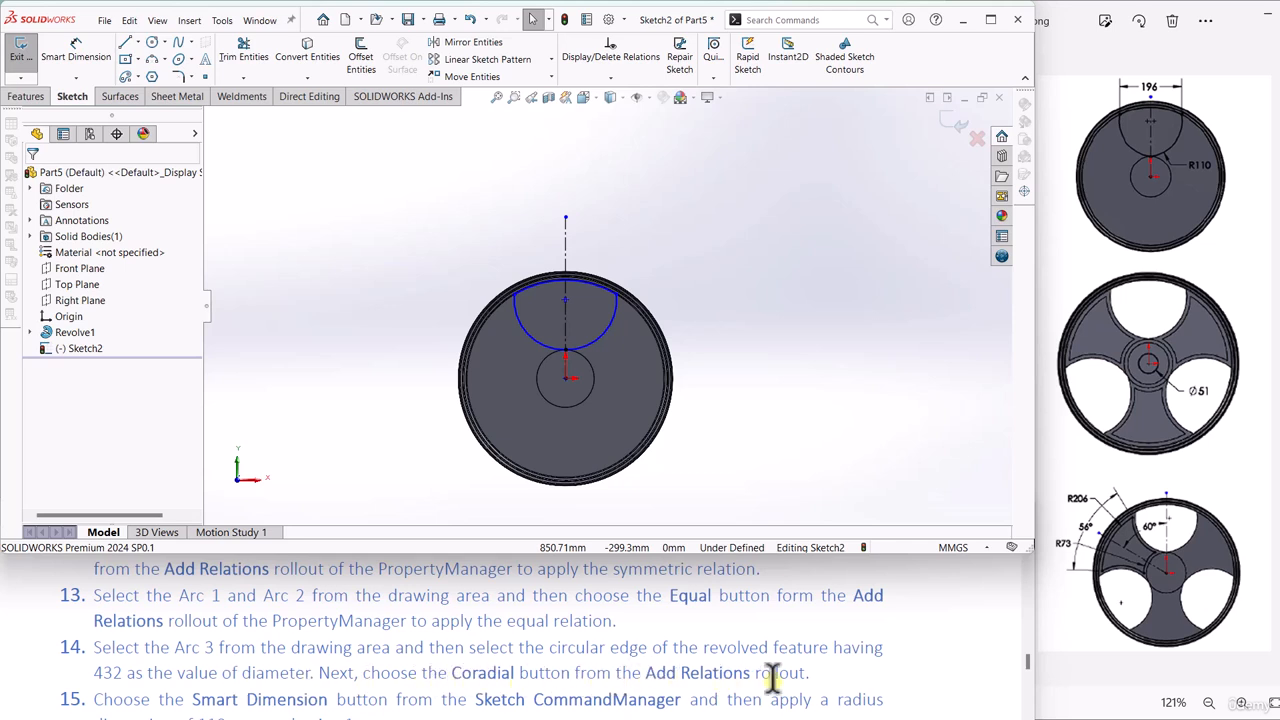
Step: Make the closing arc coradial with the 432 mm diameter circular edge of the revolved wheel
{"action": "scroll", "coordinate": [572, 288], "scroll_direction": "up", "scroll_amount": 5}
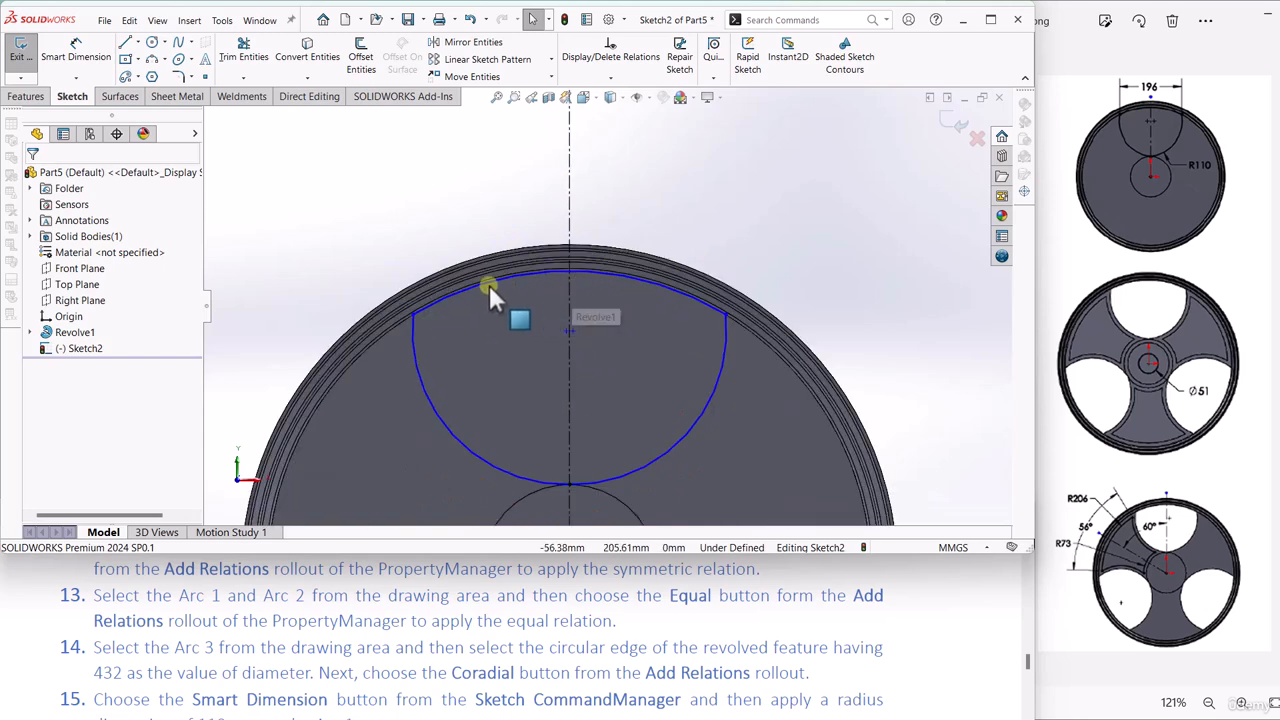
{"action": "left_click", "coordinate": [452, 296]}
{"action": "left_click", "coordinate": [400, 324], "text": "ctrl"}
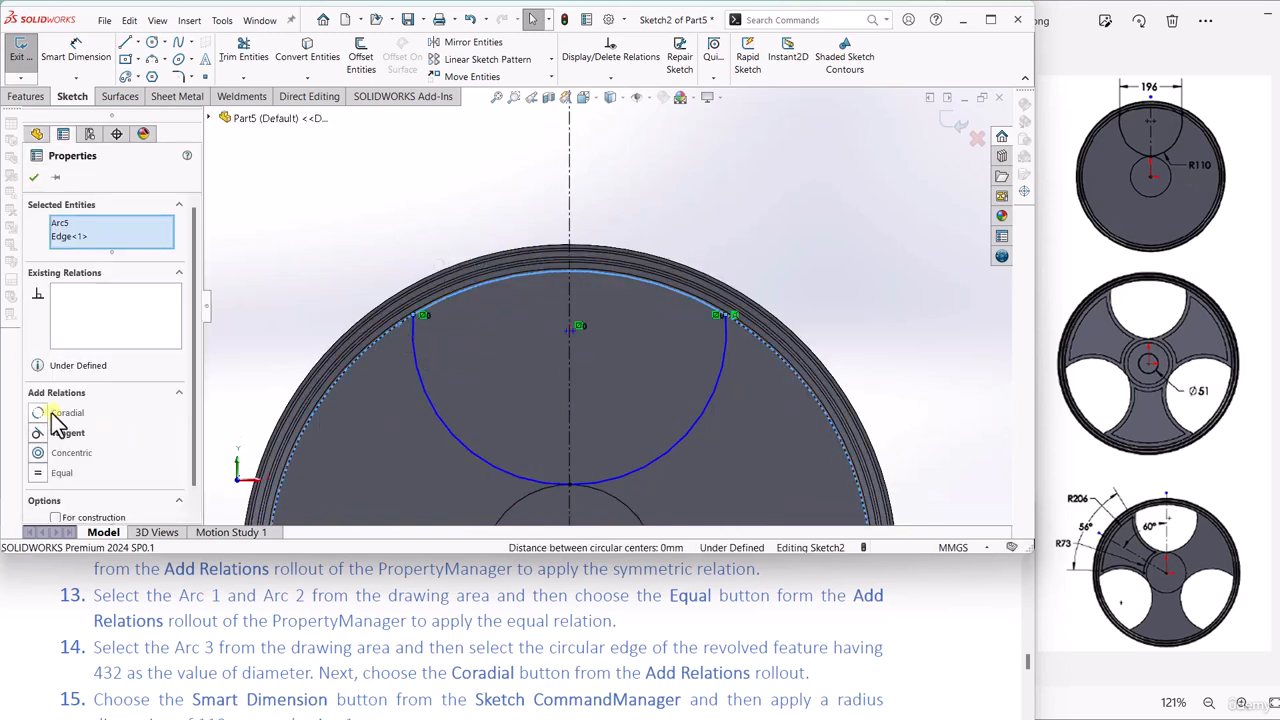
{"action": "left_click", "coordinate": [37, 413]}
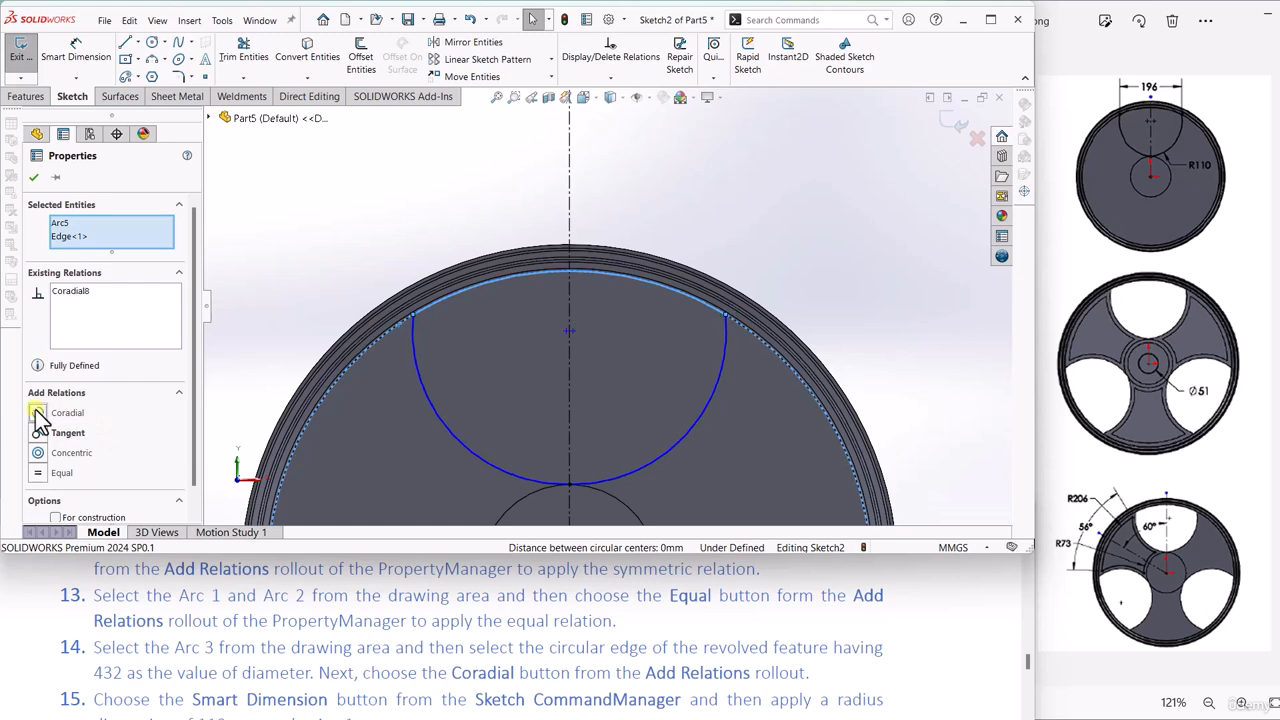
{"action": "left_click", "coordinate": [37, 178]}
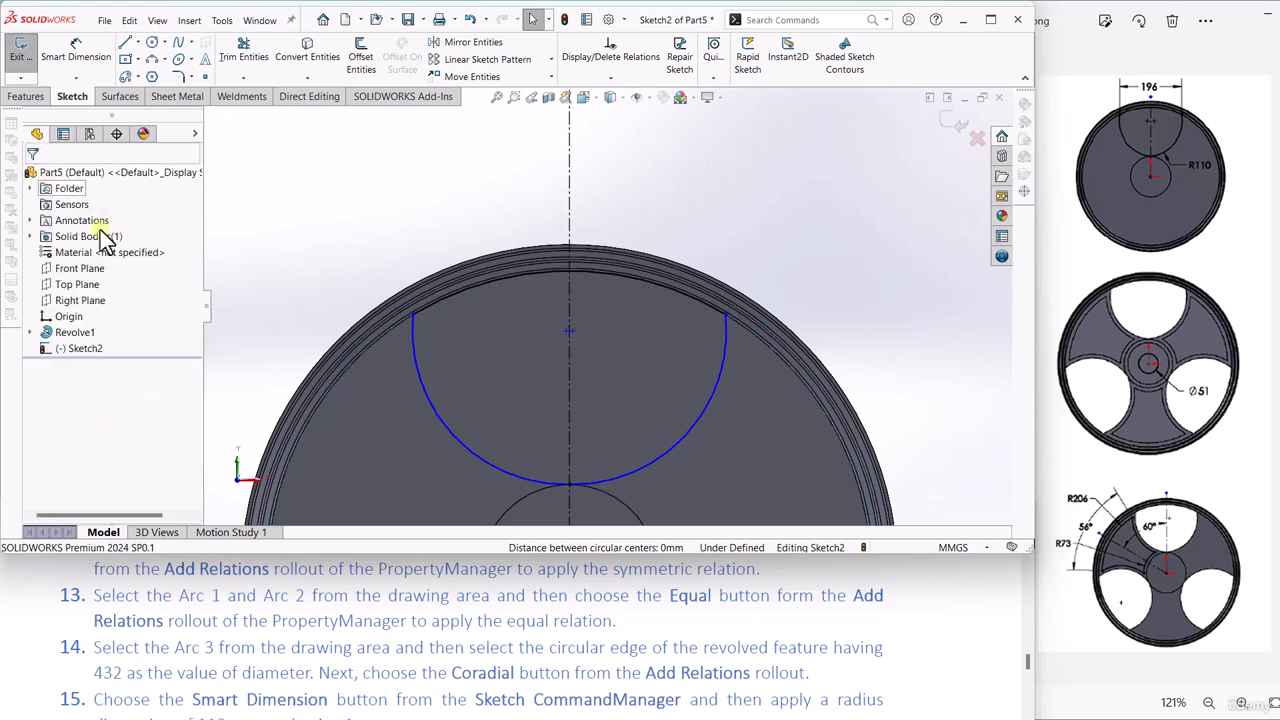
Step: Dimension the side arc right of the centerline with a radius of 110 mm
{"action": "scroll", "coordinate": [150, 660], "scroll_direction": "down", "scroll_amount": 2}
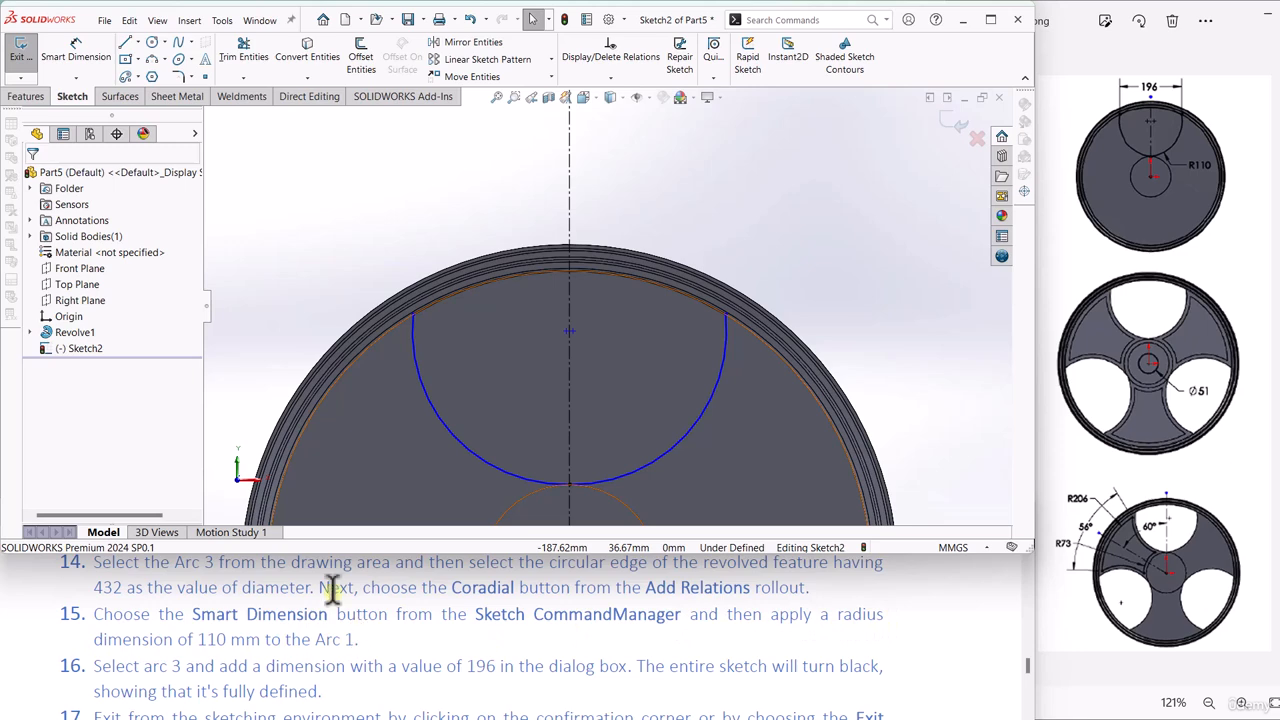
{"action": "left_click", "coordinate": [75, 56]}
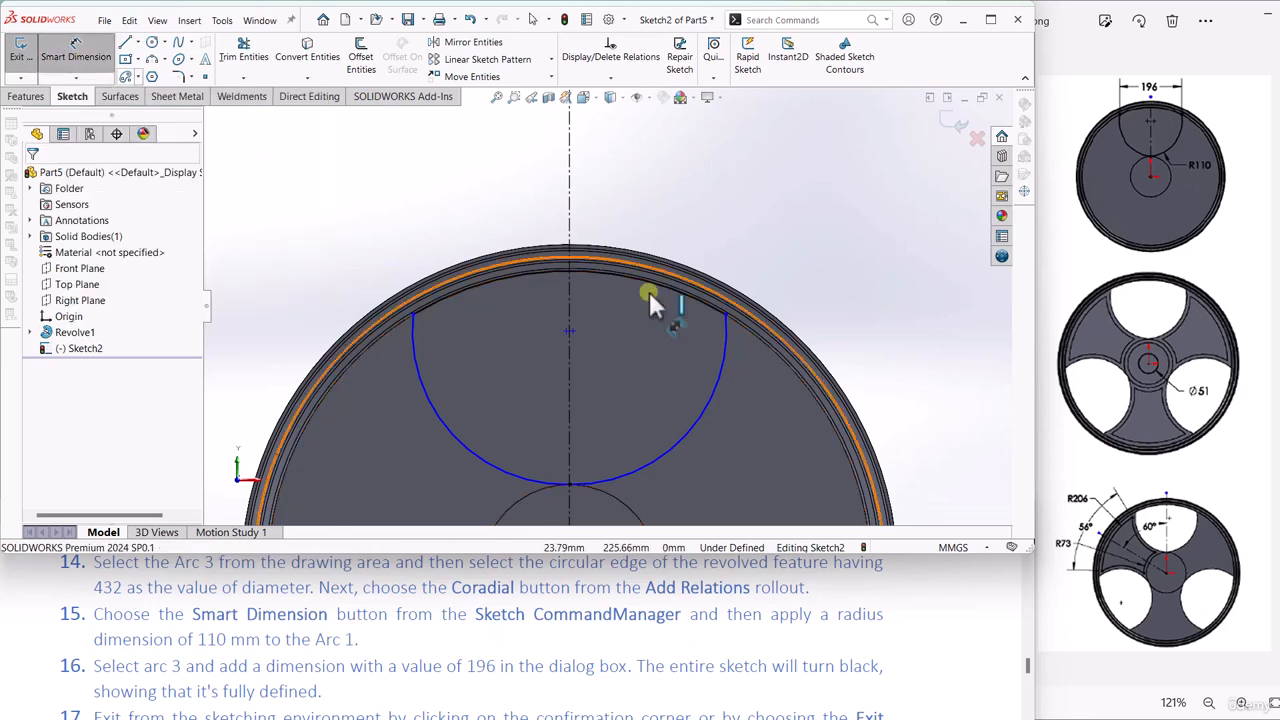
{"action": "left_click", "coordinate": [704, 416]}
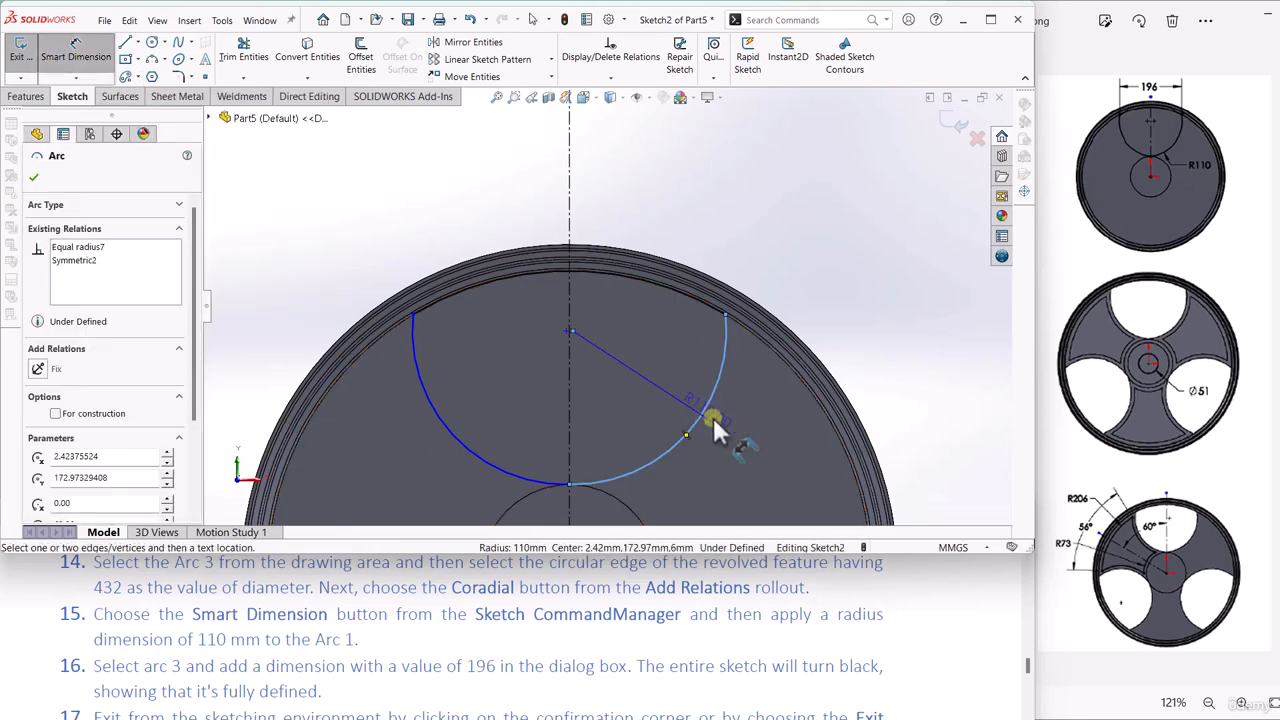
{"action": "left_click", "coordinate": [925, 398]}
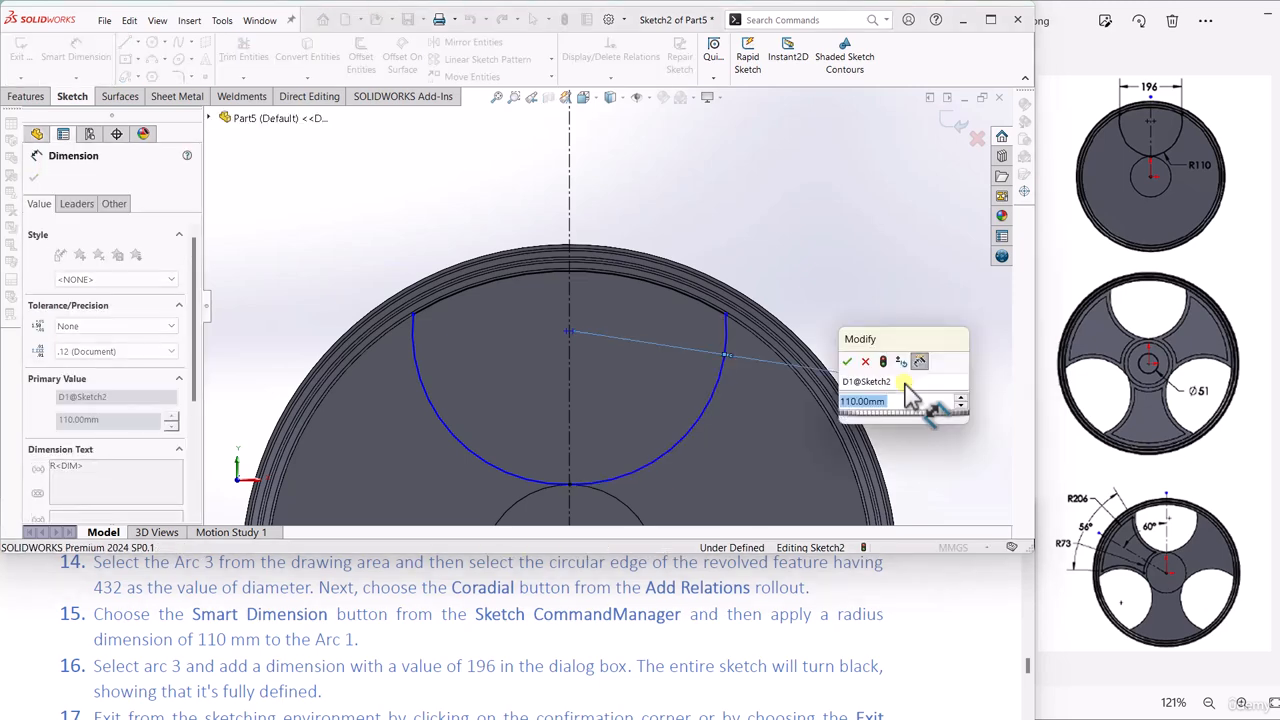
{"action": "type", "text": "110"}
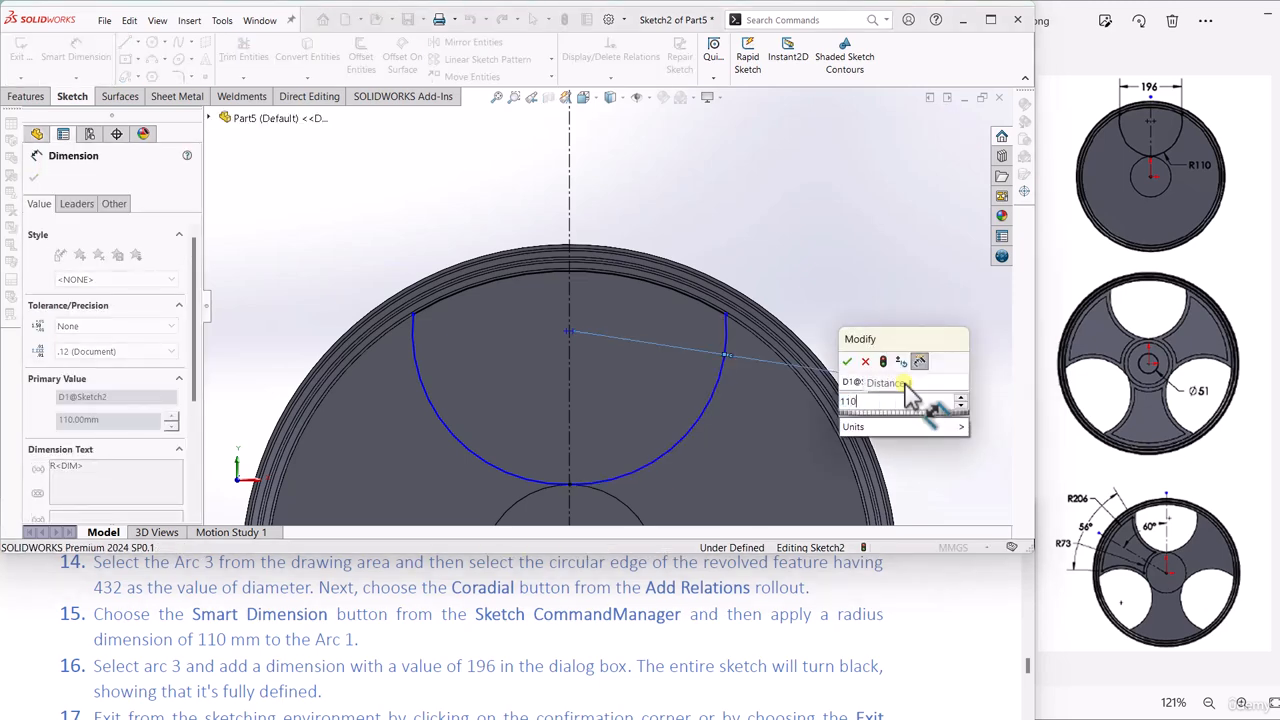
{"action": "key", "text": "Return"}
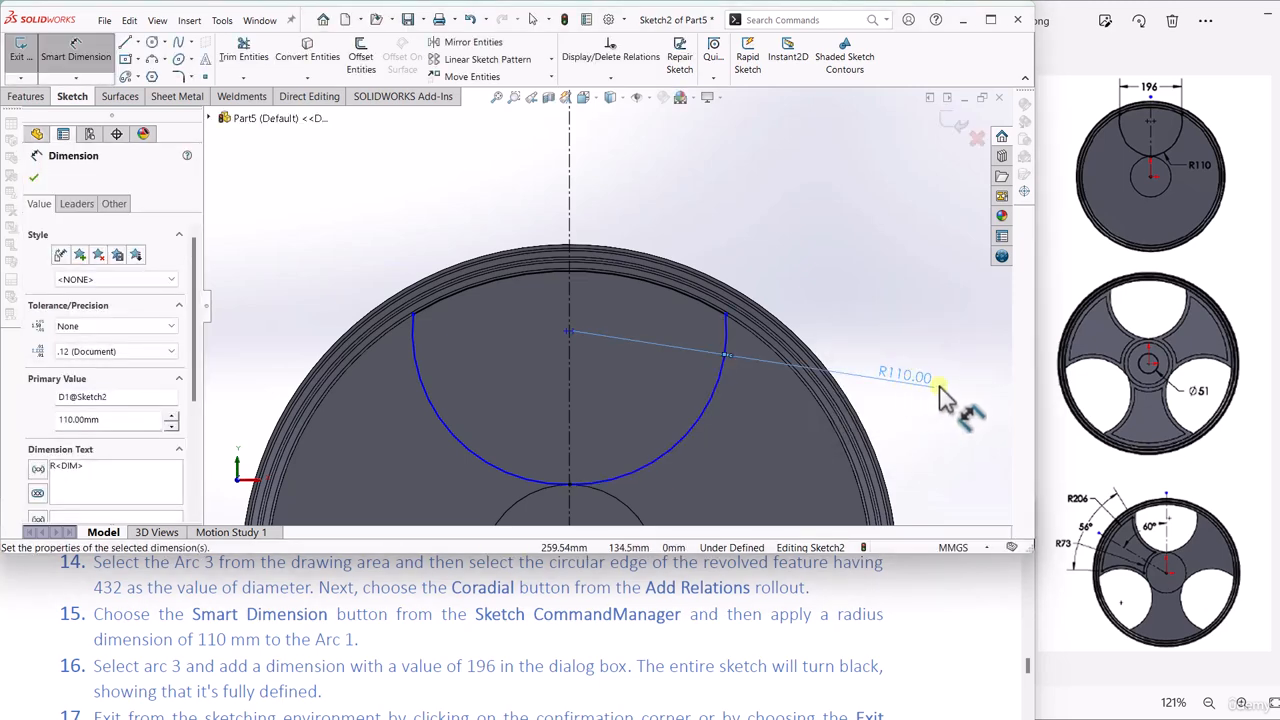
{"action": "scroll", "coordinate": [137, 650], "scroll_direction": "down", "scroll_amount": 1}
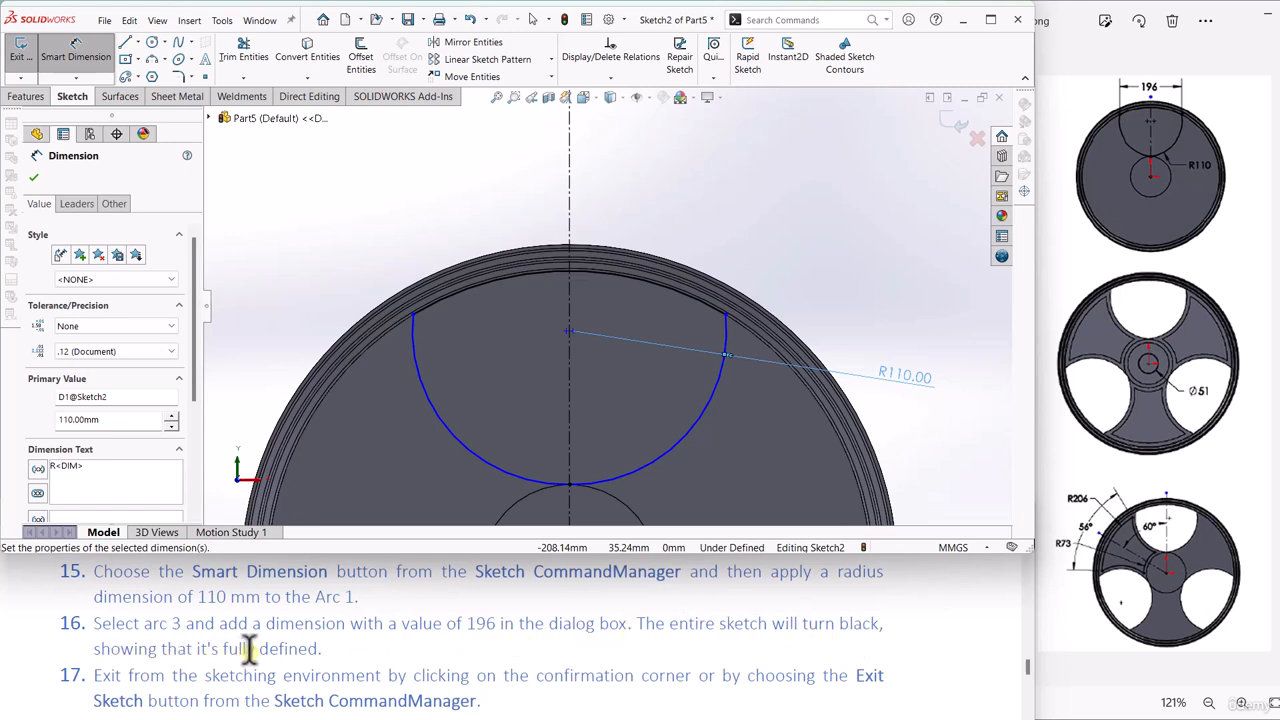
{"action": "left_click", "coordinate": [33, 177]}
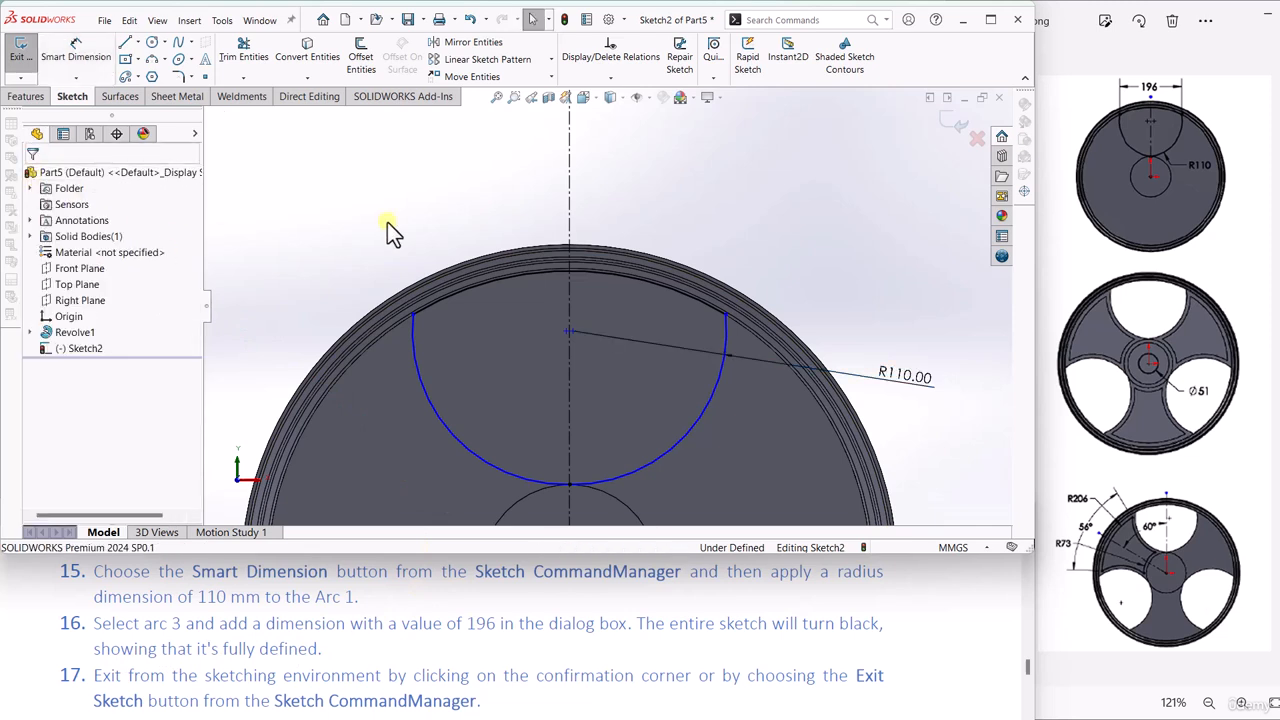
Step: Dimension the horizontal distance between the closing arc's two endpoints as 196 mm
{"action": "left_click", "coordinate": [76, 50]}
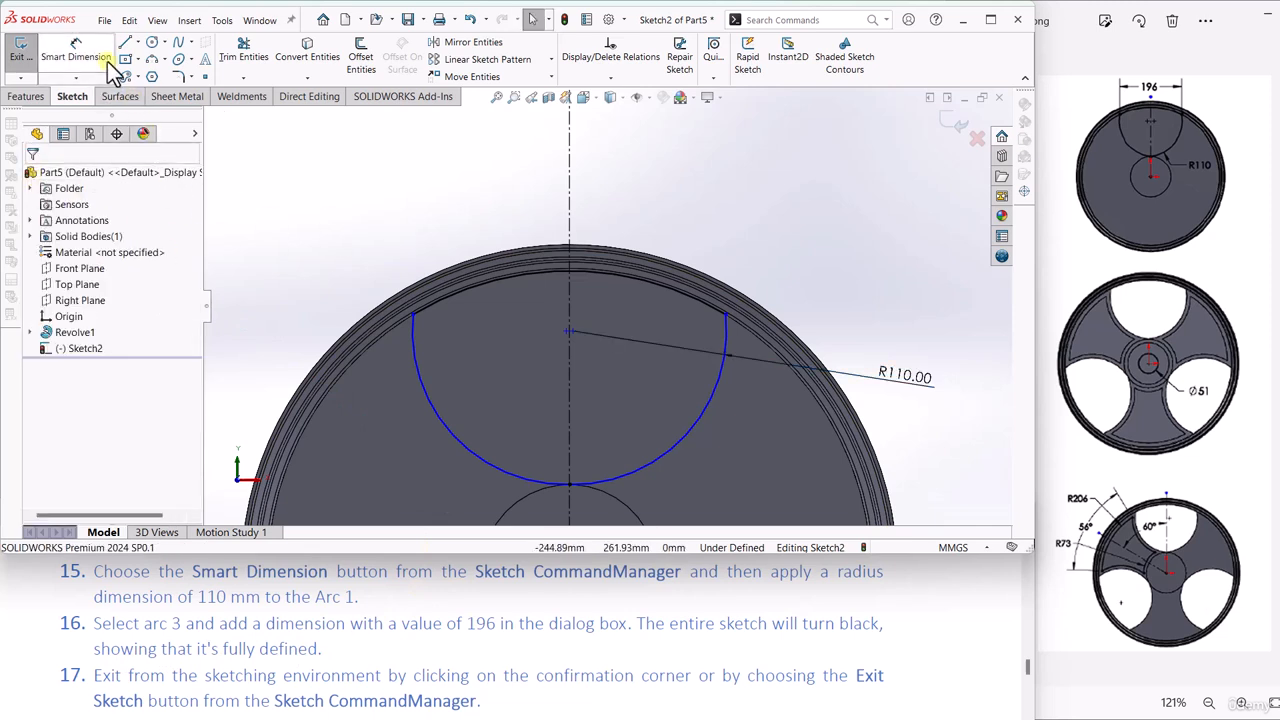
{"action": "left_click", "coordinate": [413, 316]}
{"action": "left_click", "coordinate": [726, 316]}
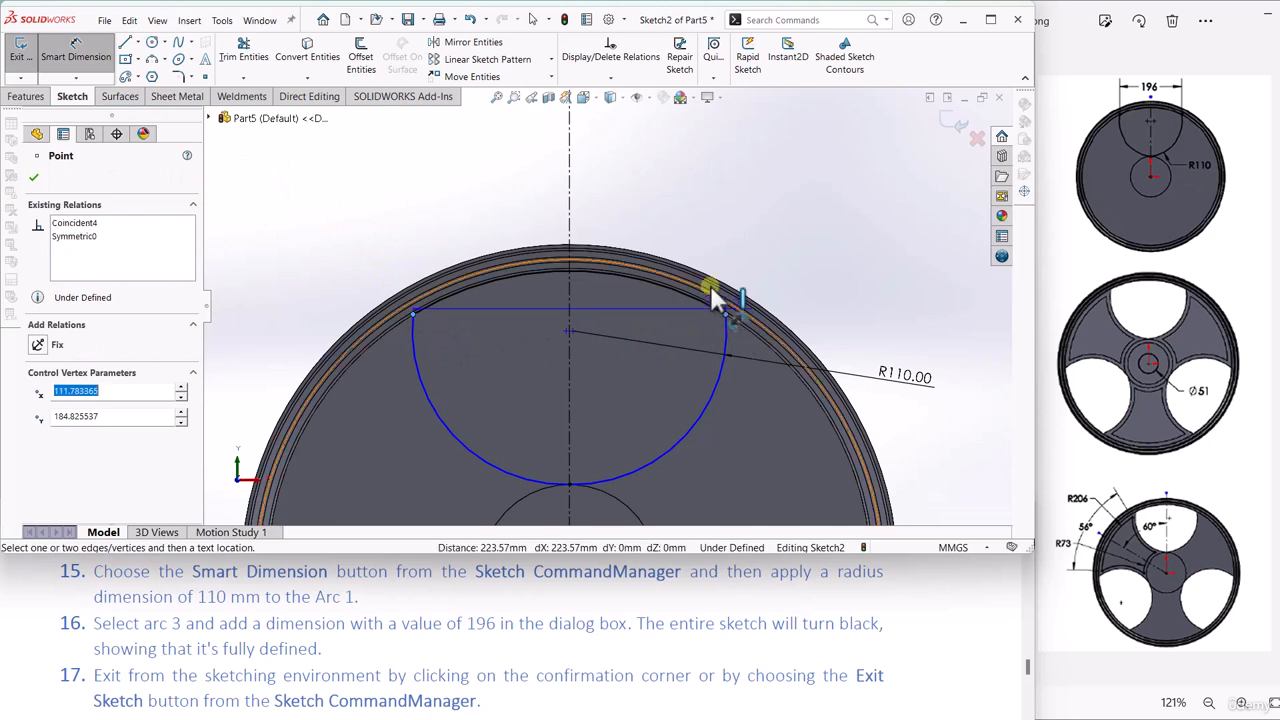
{"action": "left_click", "coordinate": [568, 160]}
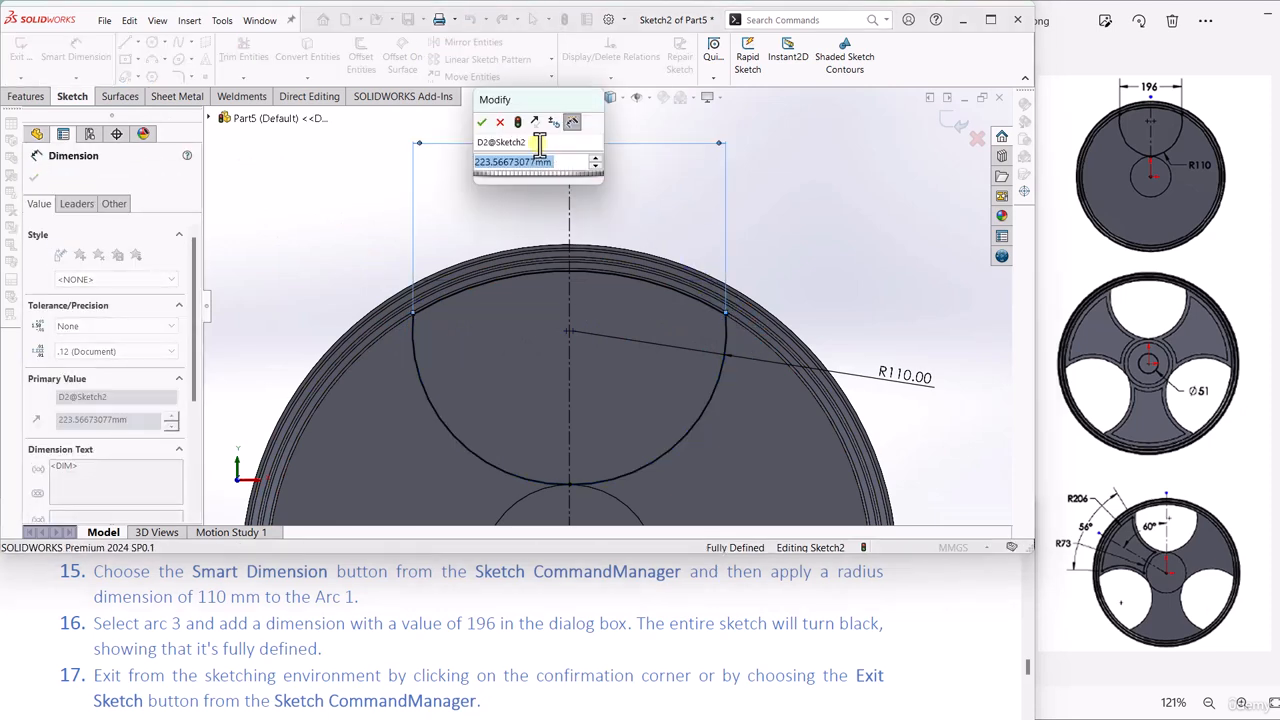
{"action": "type", "text": "196"}
{"action": "key", "text": "Return"}
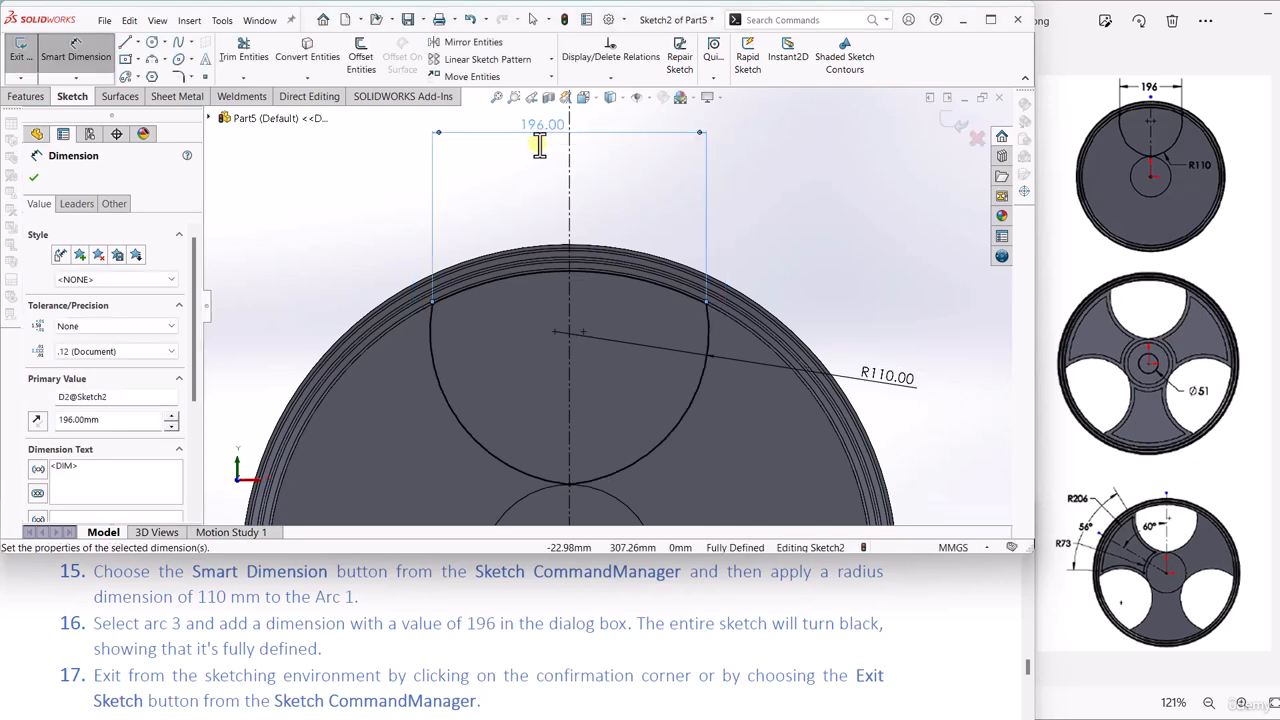
Step: Accept the 196 mm dimension and exit the fully defined opening sketch
{"action": "left_click", "coordinate": [33, 180]}
{"action": "key", "text": "f"}
{"action": "scroll", "coordinate": [125, 655], "scroll_direction": "down", "scroll_amount": 1}
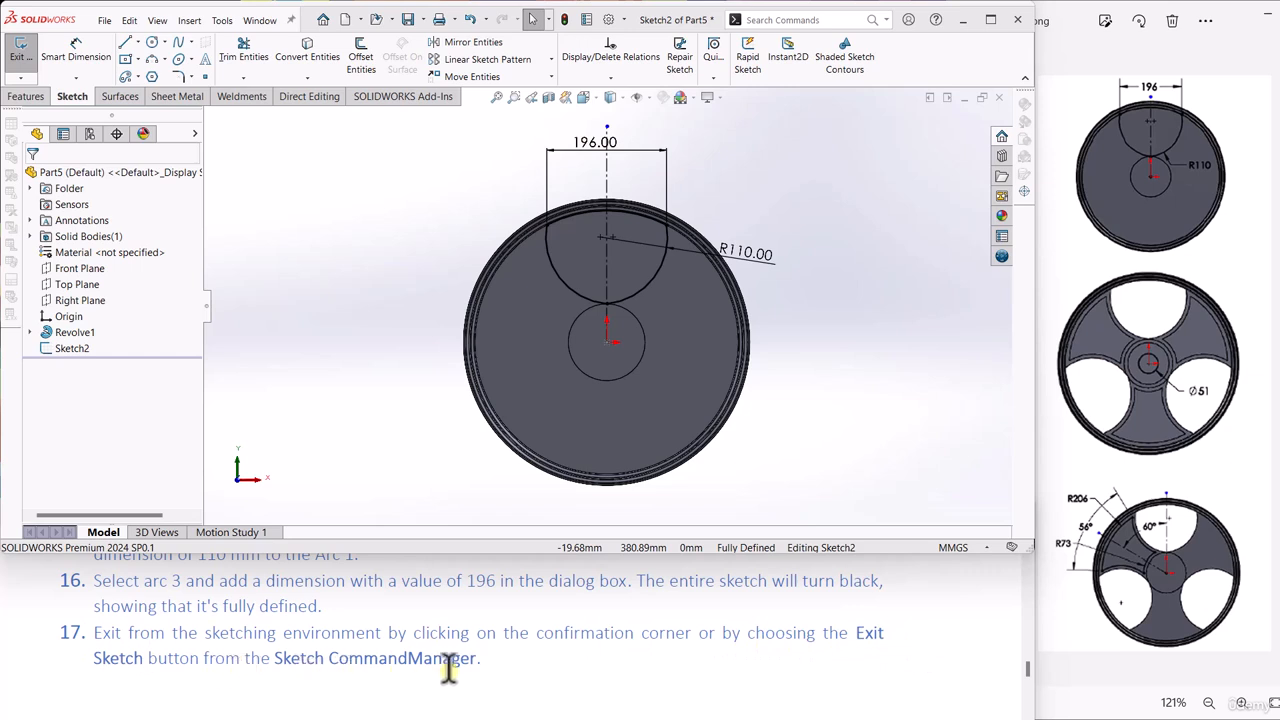
{"action": "left_click", "coordinate": [861, 303]}
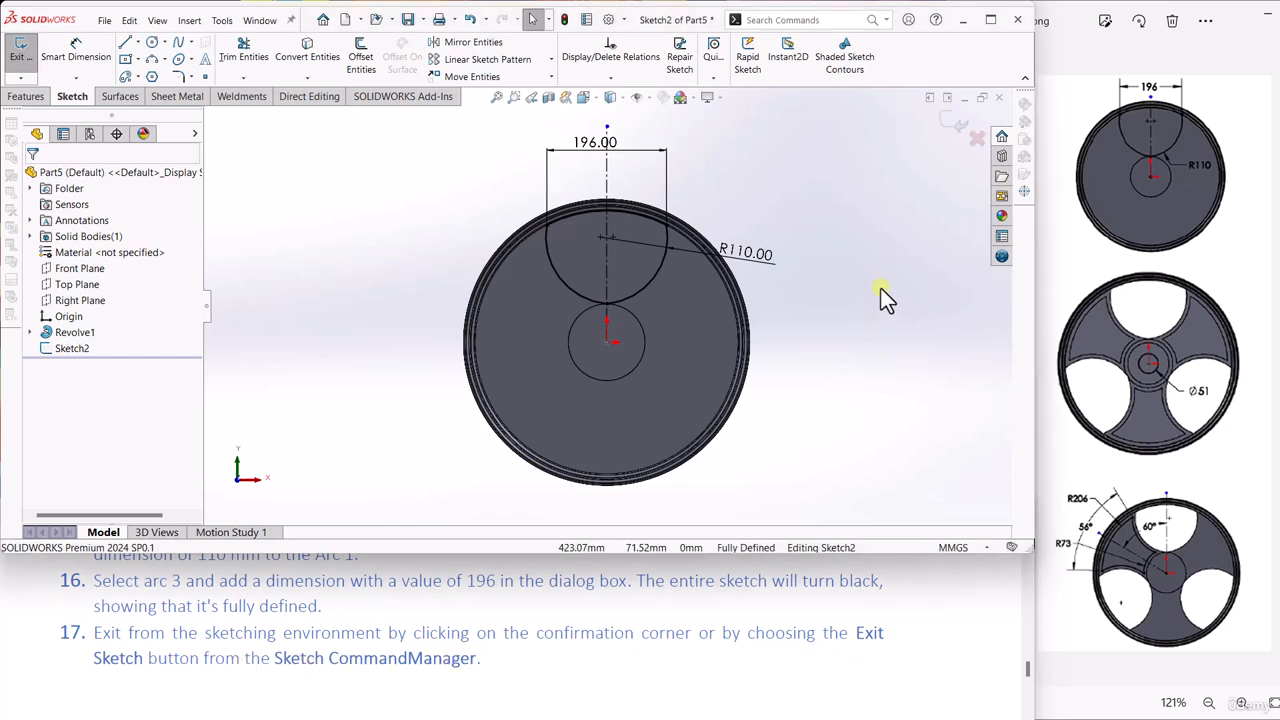
{"action": "left_click", "coordinate": [951, 130]}
{"action": "scroll", "coordinate": [115, 597], "scroll_direction": "down", "scroll_amount": 3}
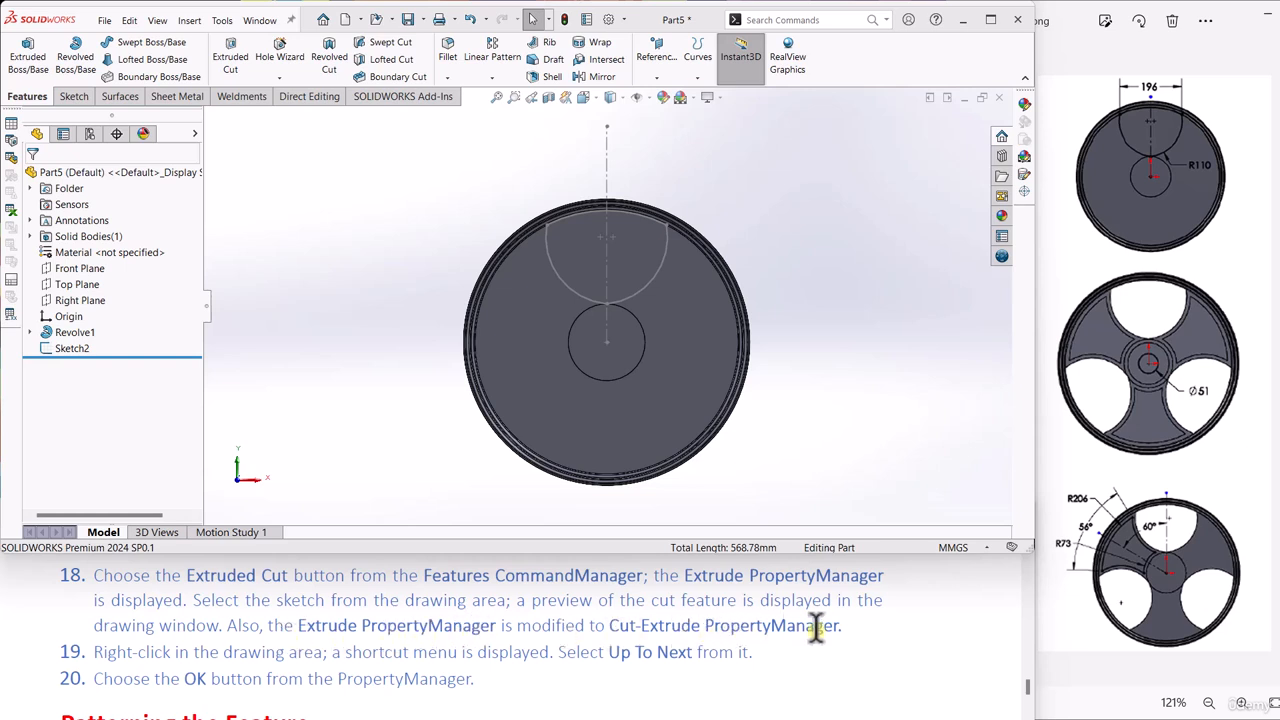
Step: Cut the arc-shaped opening sketch through the wheel web as an Extruded Cut with the Up To Next end condition
{"action": "left_click", "coordinate": [231, 62]}
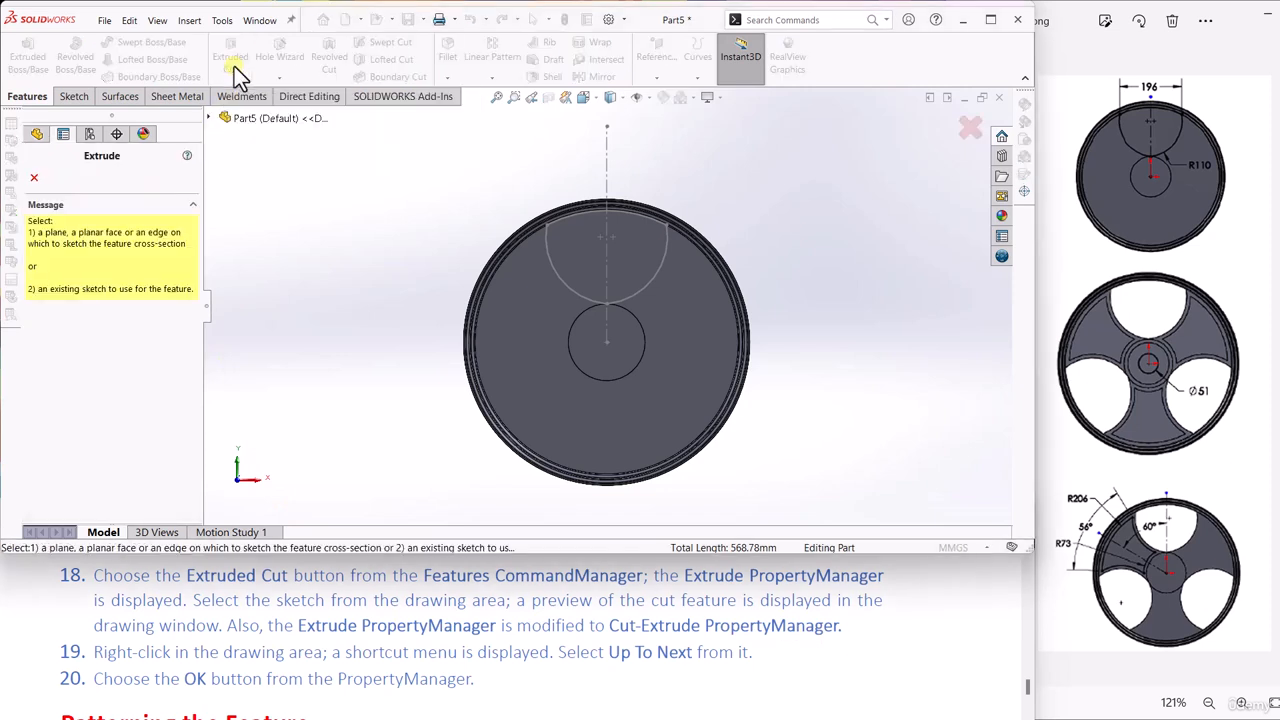
{"action": "left_click", "coordinate": [558, 278]}
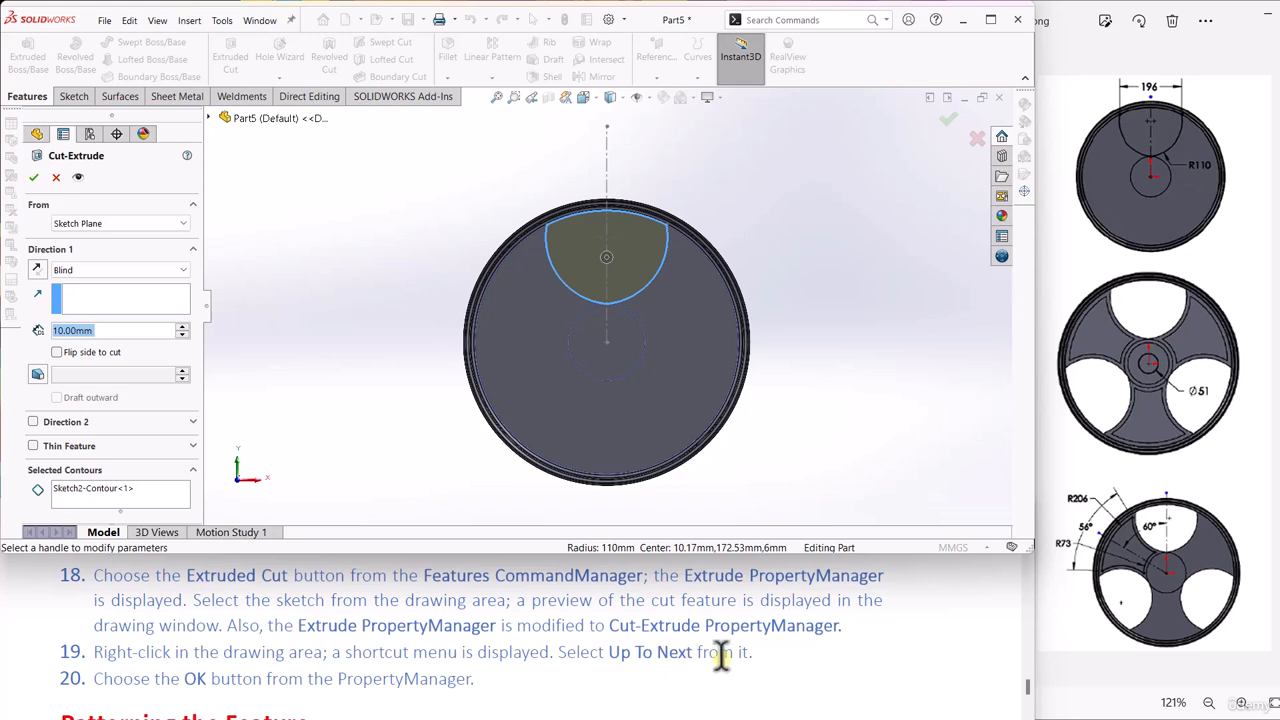
{"action": "right_click", "coordinate": [283, 186]}
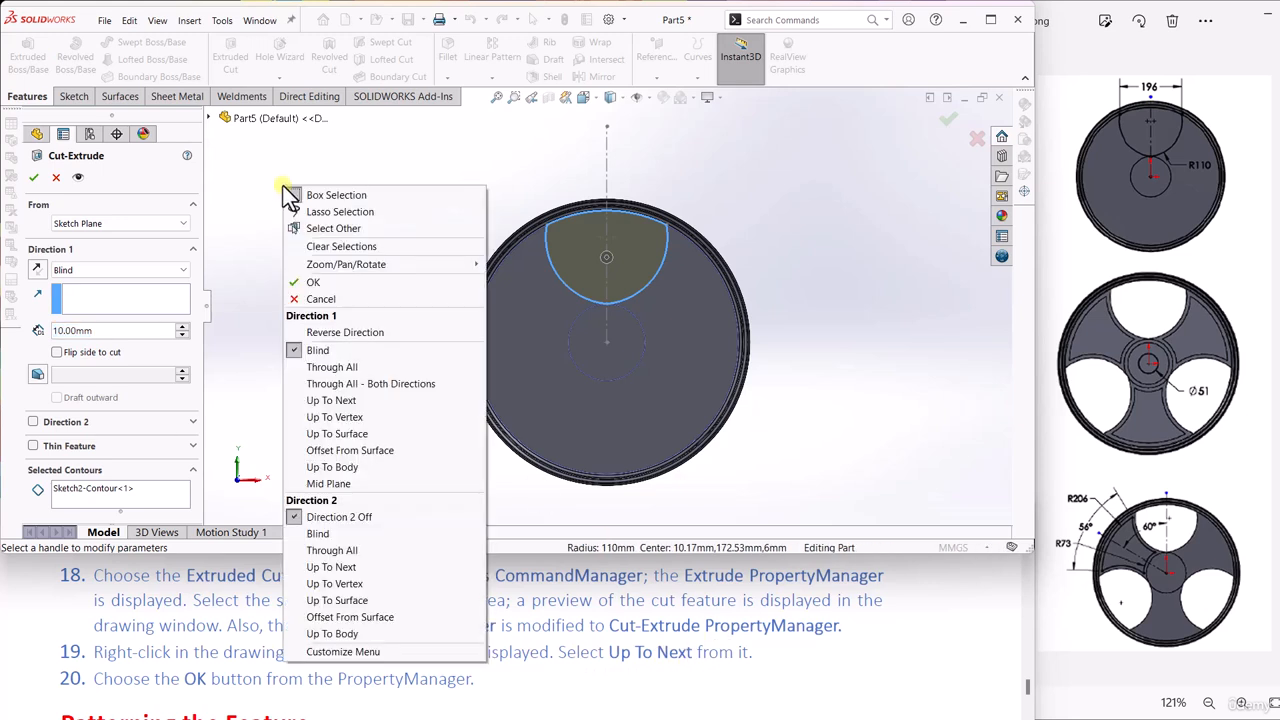
{"action": "left_click", "coordinate": [331, 401]}
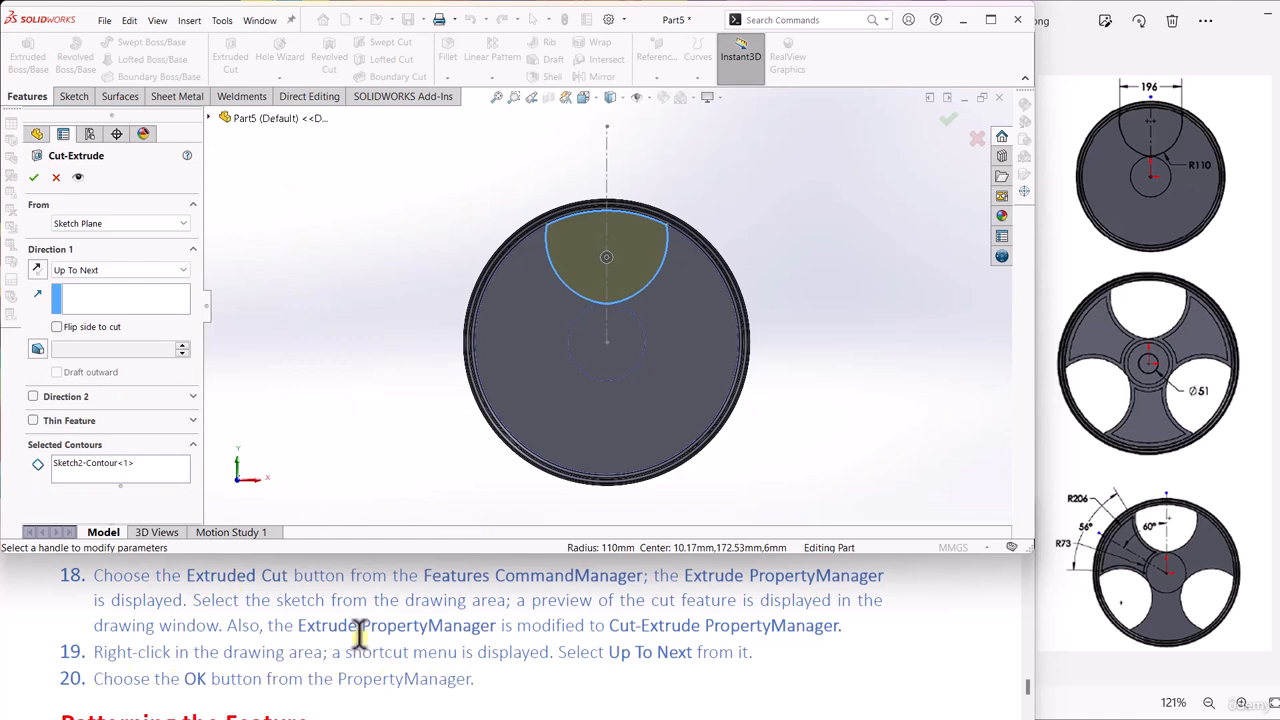
{"action": "left_click", "coordinate": [34, 179]}
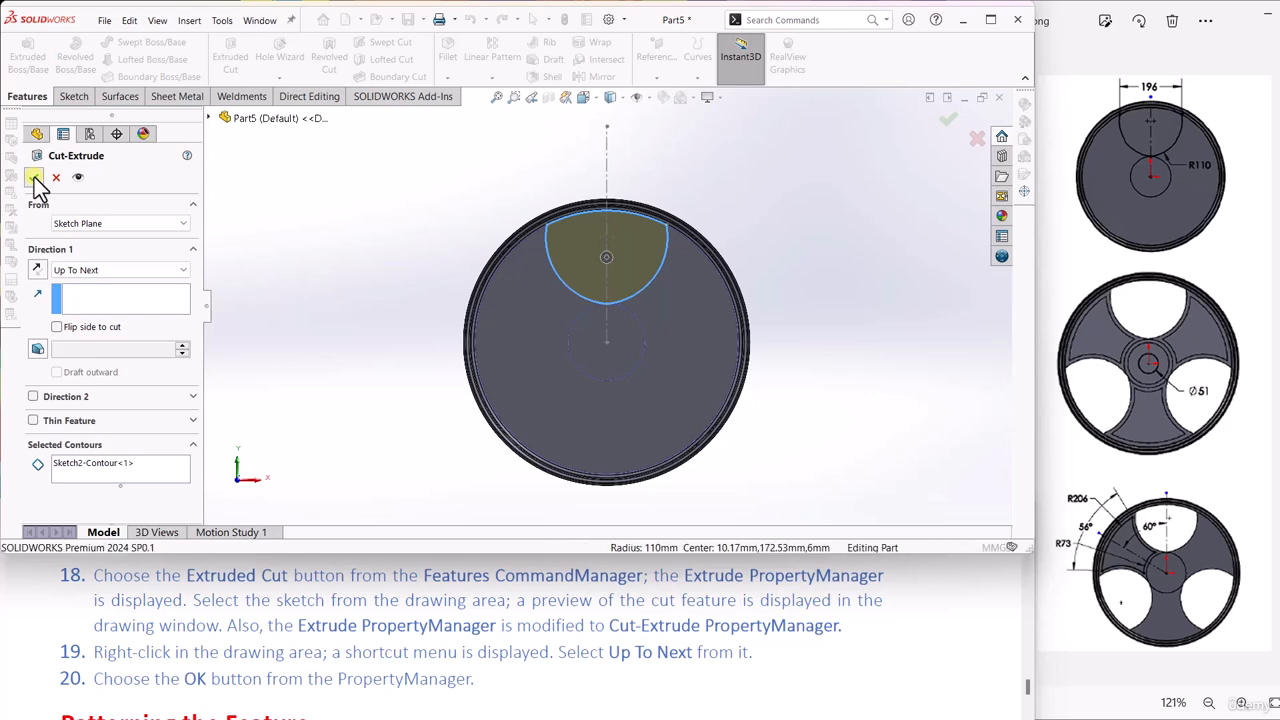
{"action": "left_click", "coordinate": [353, 283]}
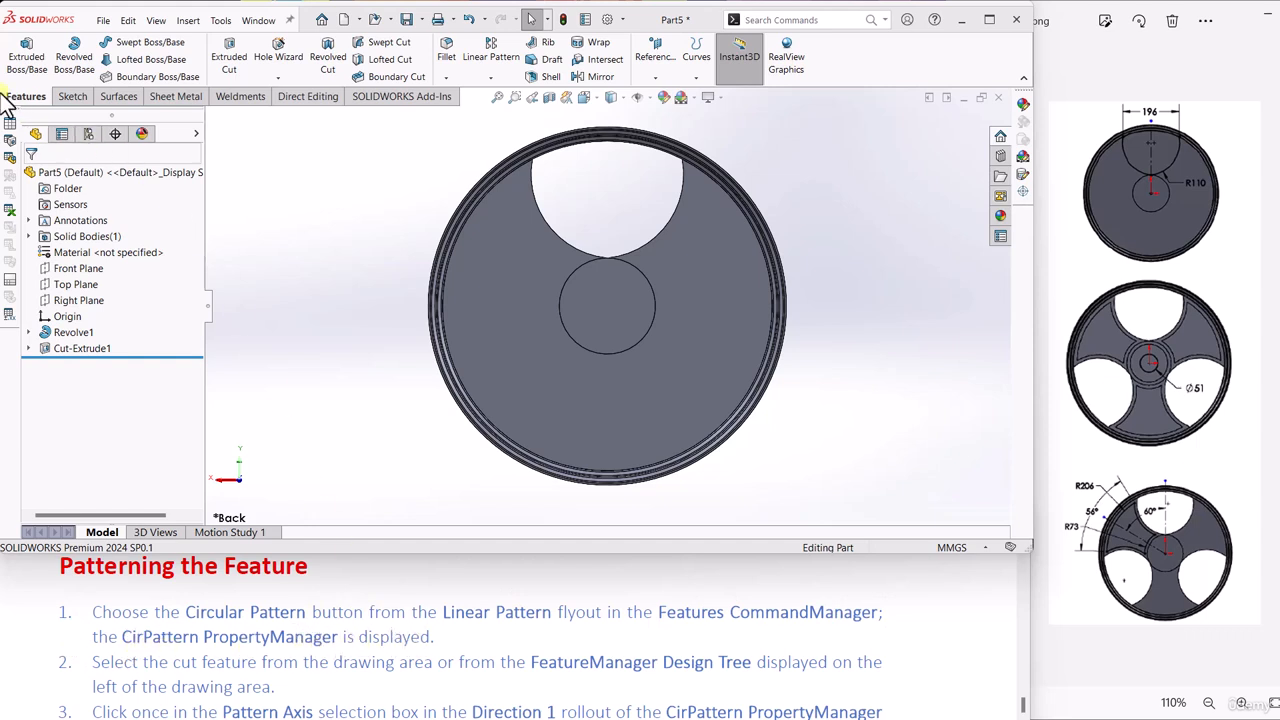
Step: Start a Circular Pattern with the opening's cut, Cut-Extrude1, as the feature to pattern
{"action": "left_click", "coordinate": [494, 78]}
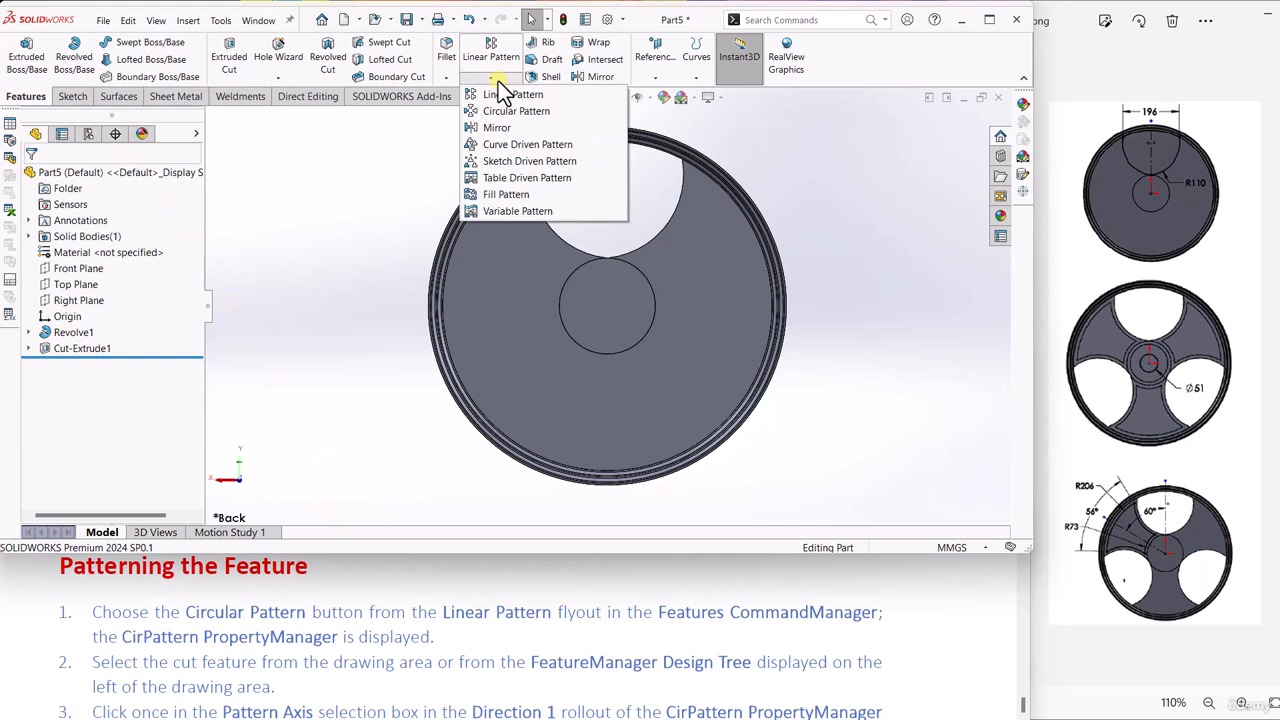
{"action": "left_click", "coordinate": [478, 118]}
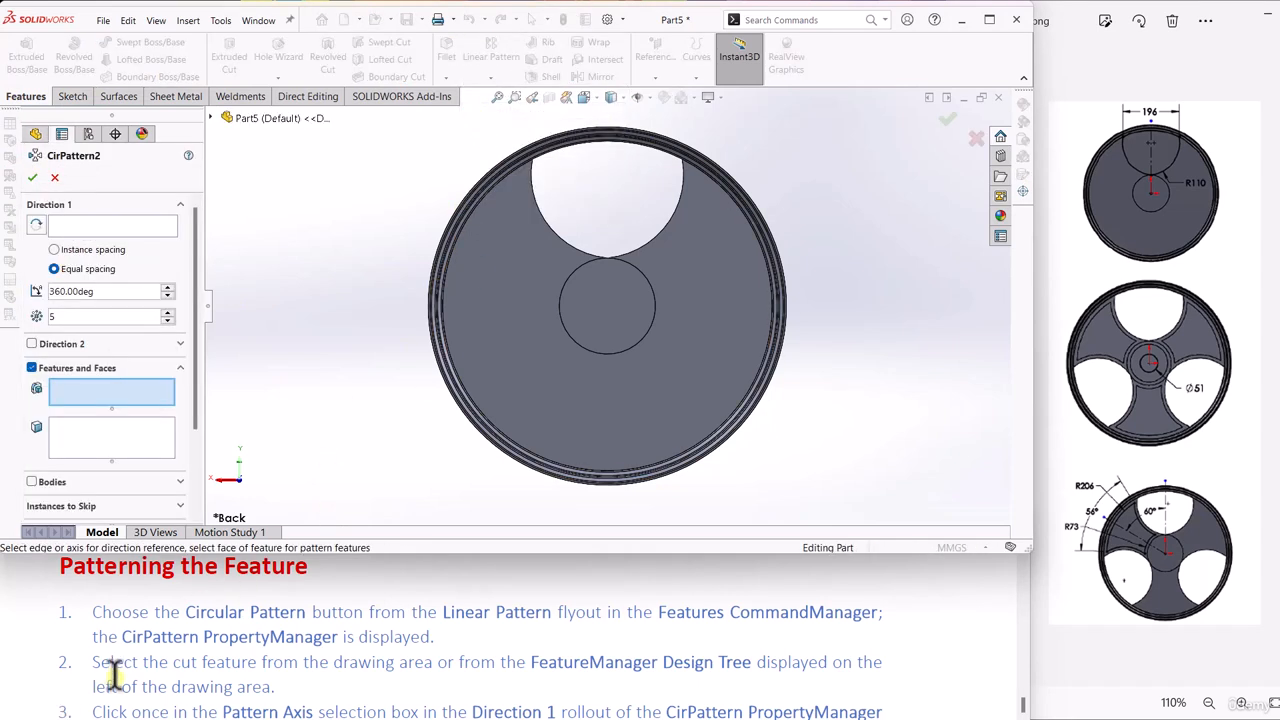
{"action": "left_click", "coordinate": [211, 116]}
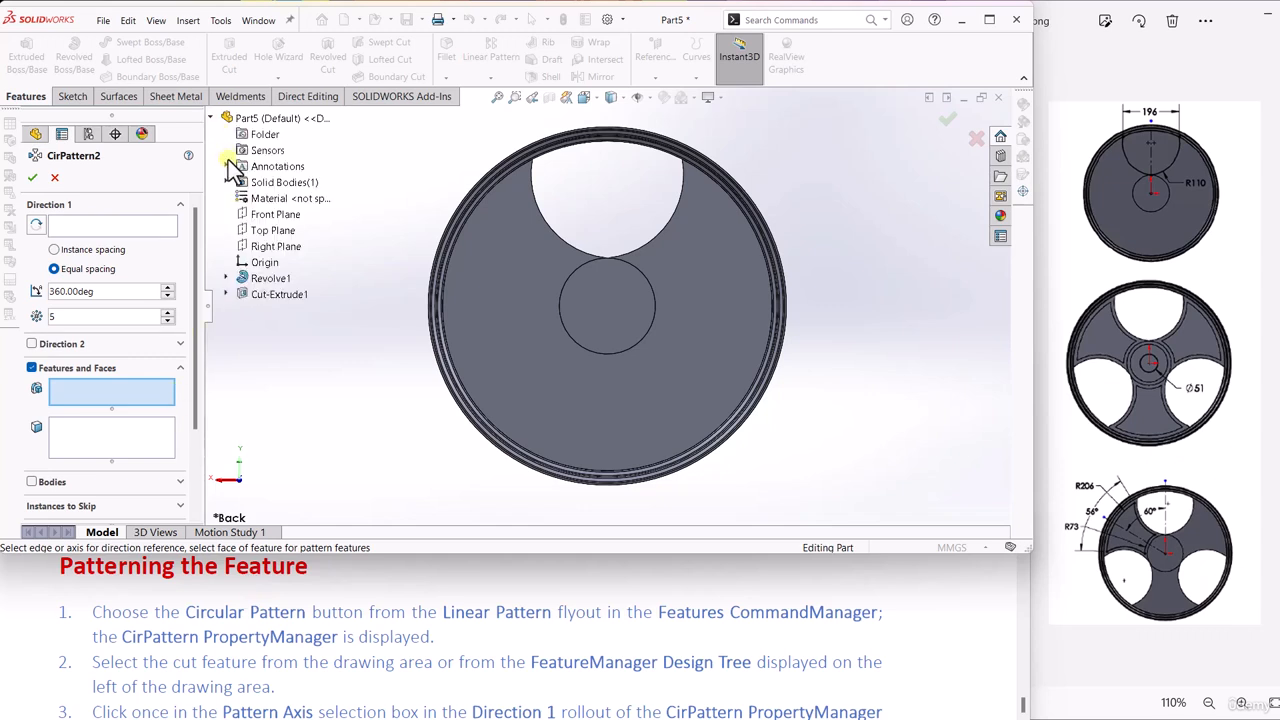
{"action": "left_click", "coordinate": [258, 294]}
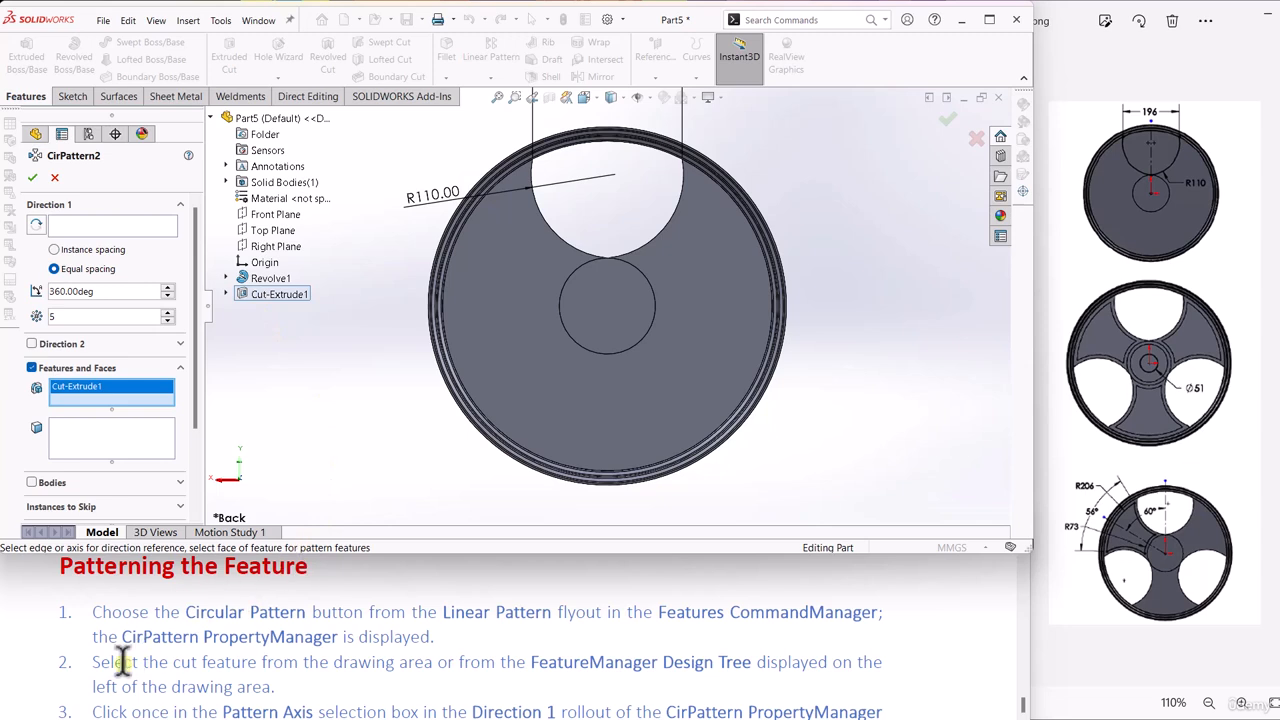
{"action": "scroll", "coordinate": [122, 662], "scroll_direction": "down", "scroll_amount": 1}
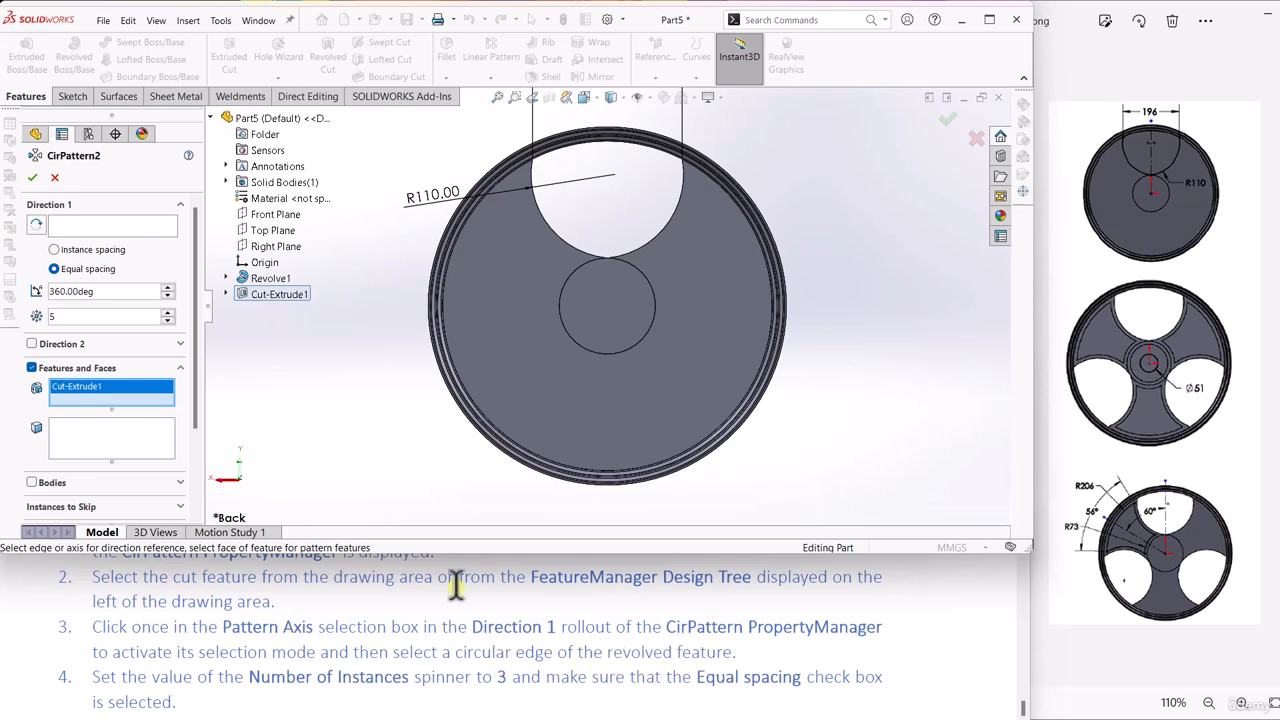
Step: Pattern the cut around the hub's cylindrical face with 3 equally spaced instances over 360 degrees
{"action": "left_click", "coordinate": [93, 228]}
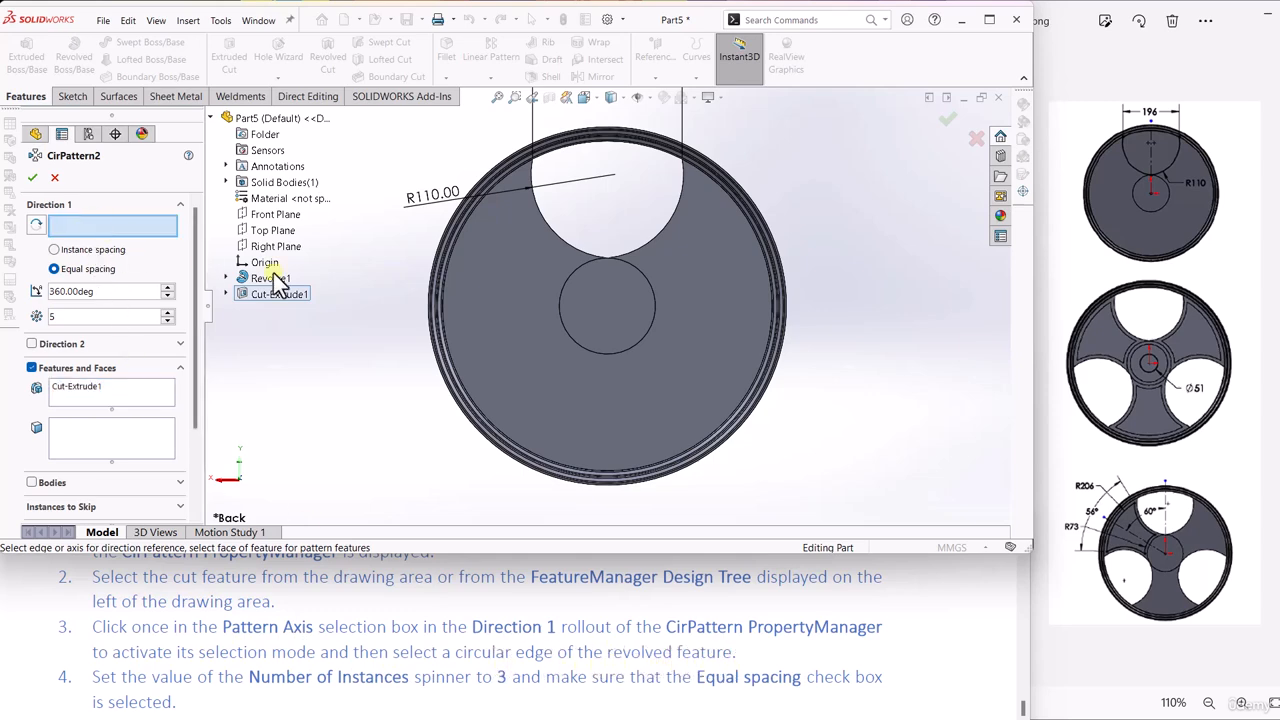
{"action": "middle_click_drag", "start_coordinate": [403, 297], "coordinate": [434, 334]}
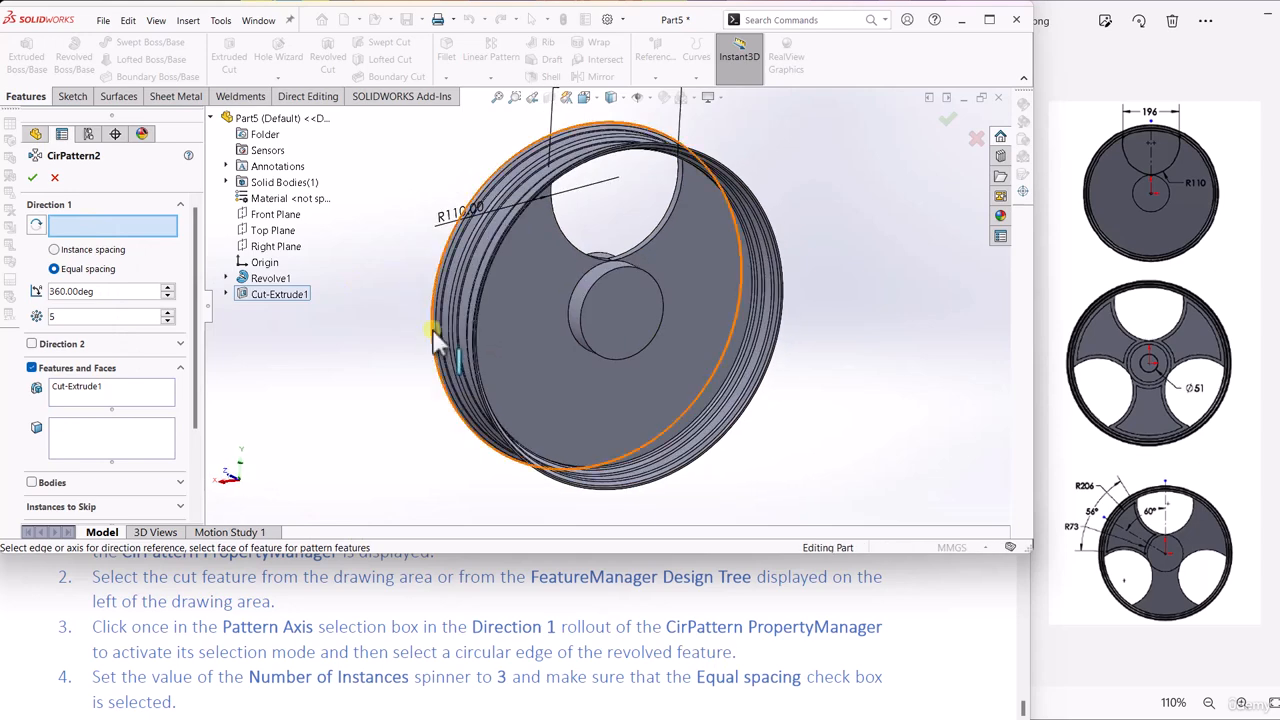
{"action": "left_click", "coordinate": [586, 287]}
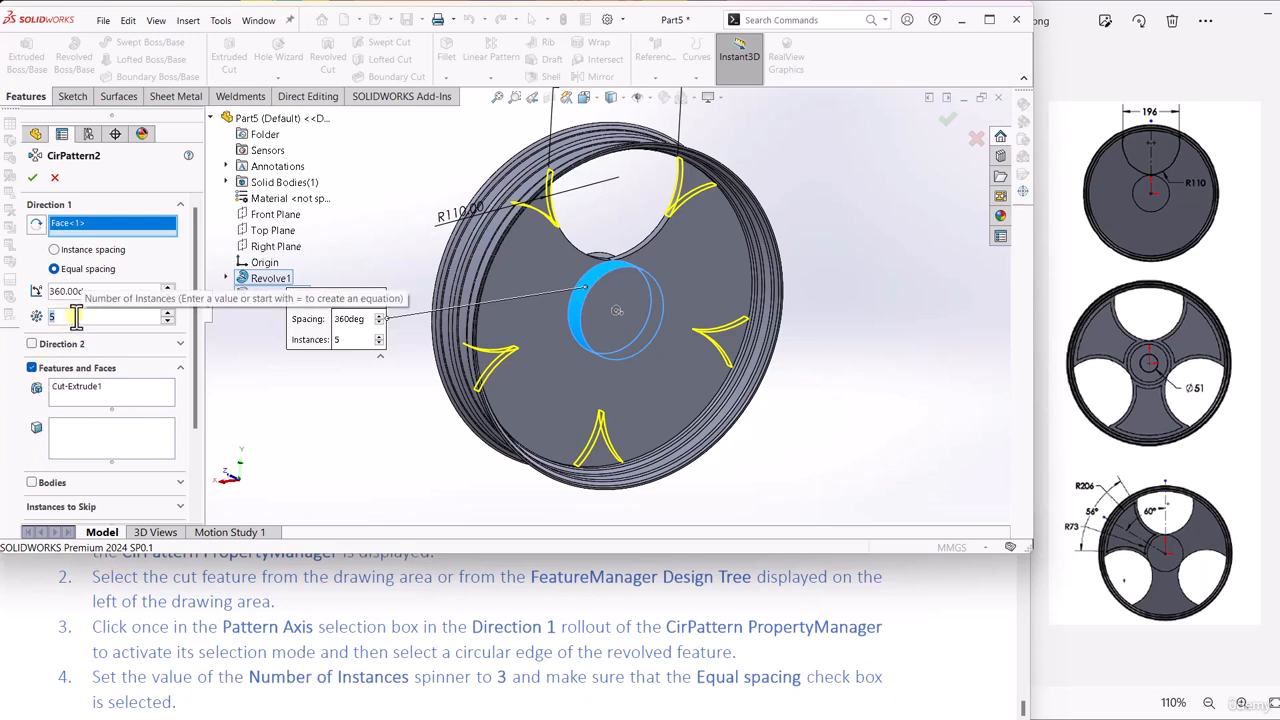
{"action": "type", "text": "3"}
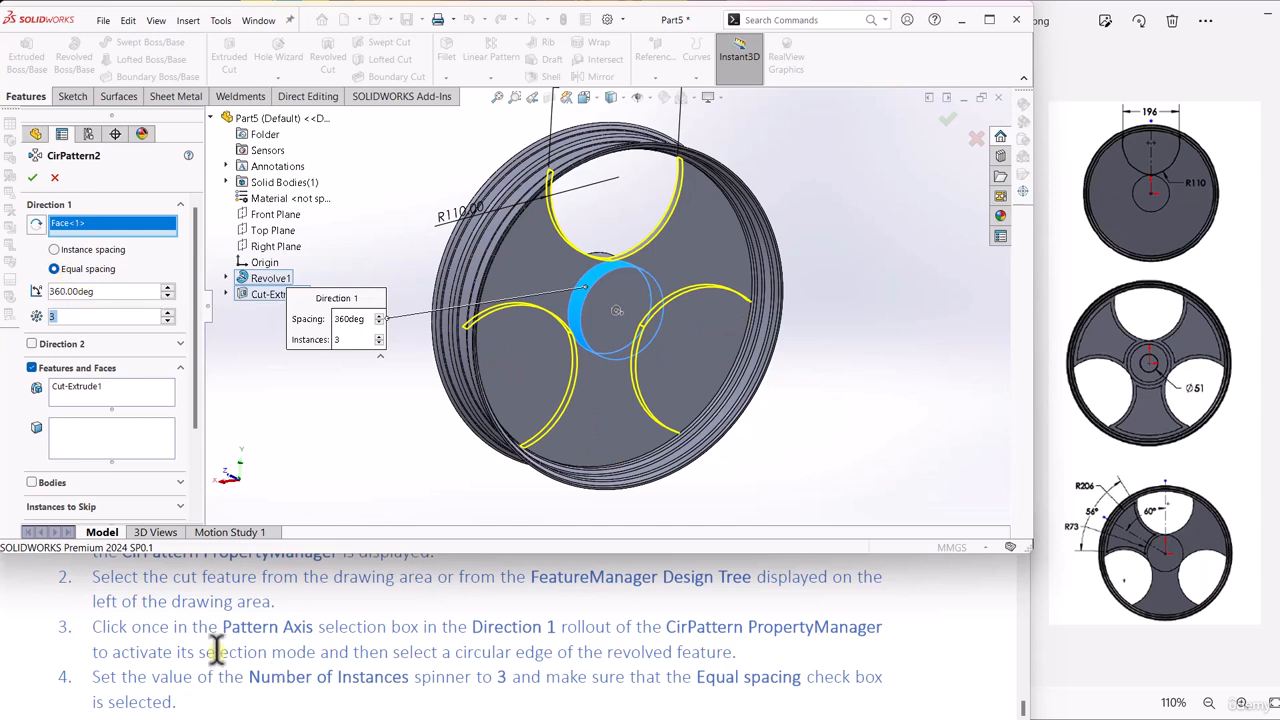
{"action": "scroll", "coordinate": [180, 638], "scroll_direction": "down", "scroll_amount": 2}
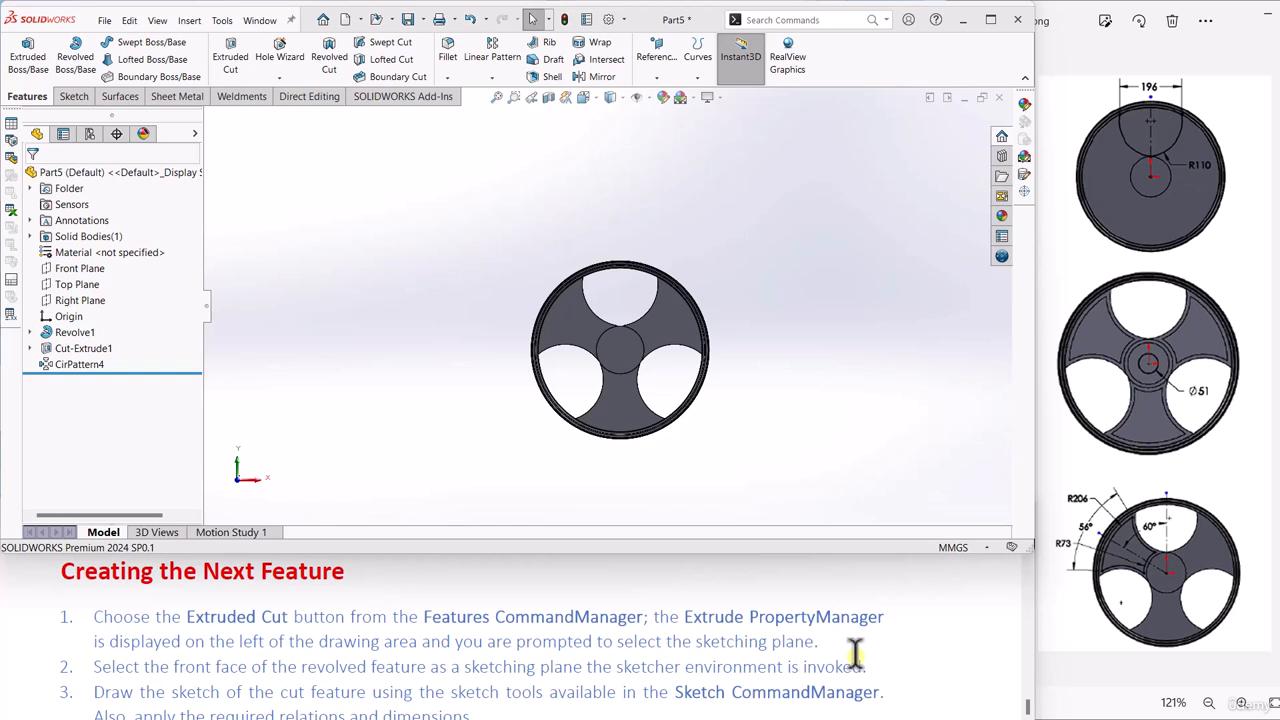
Step: Start an Extruded Cut and open its sketch on the front web face of the revolved wheel
{"action": "left_click", "coordinate": [228, 62]}
{"action": "left_click", "coordinate": [230, 62]}
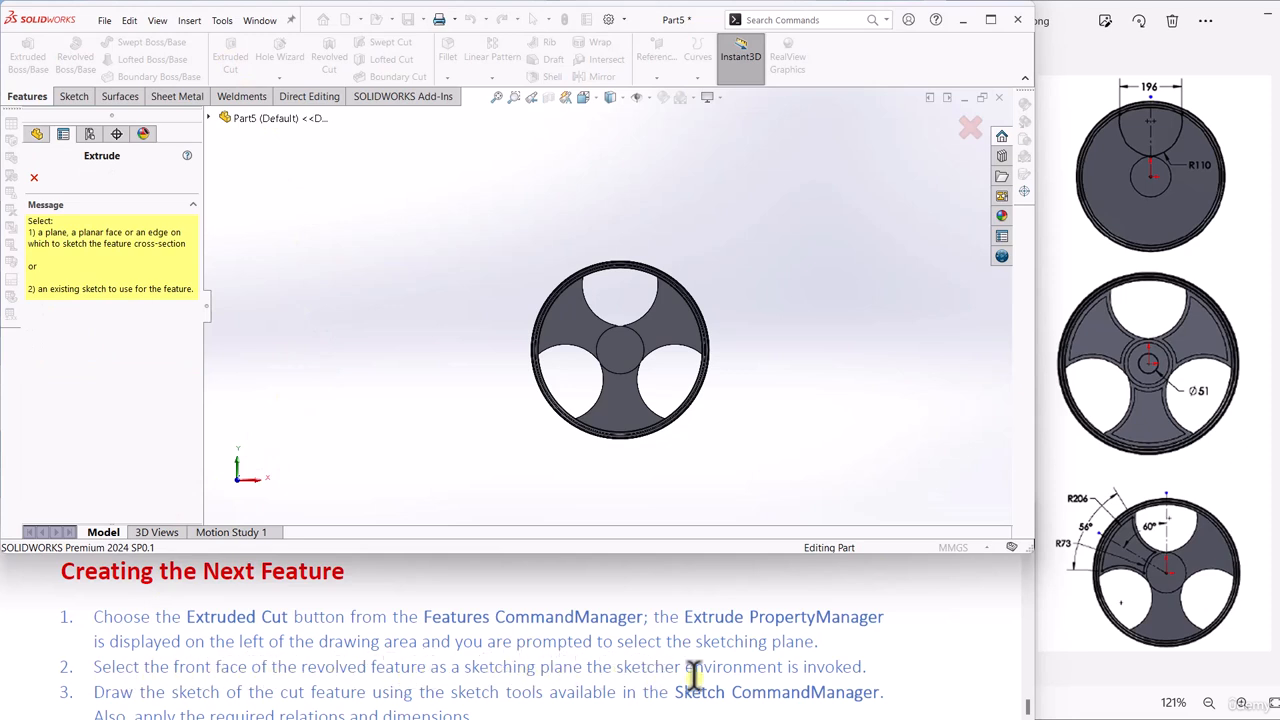
{"action": "left_click", "coordinate": [598, 337]}
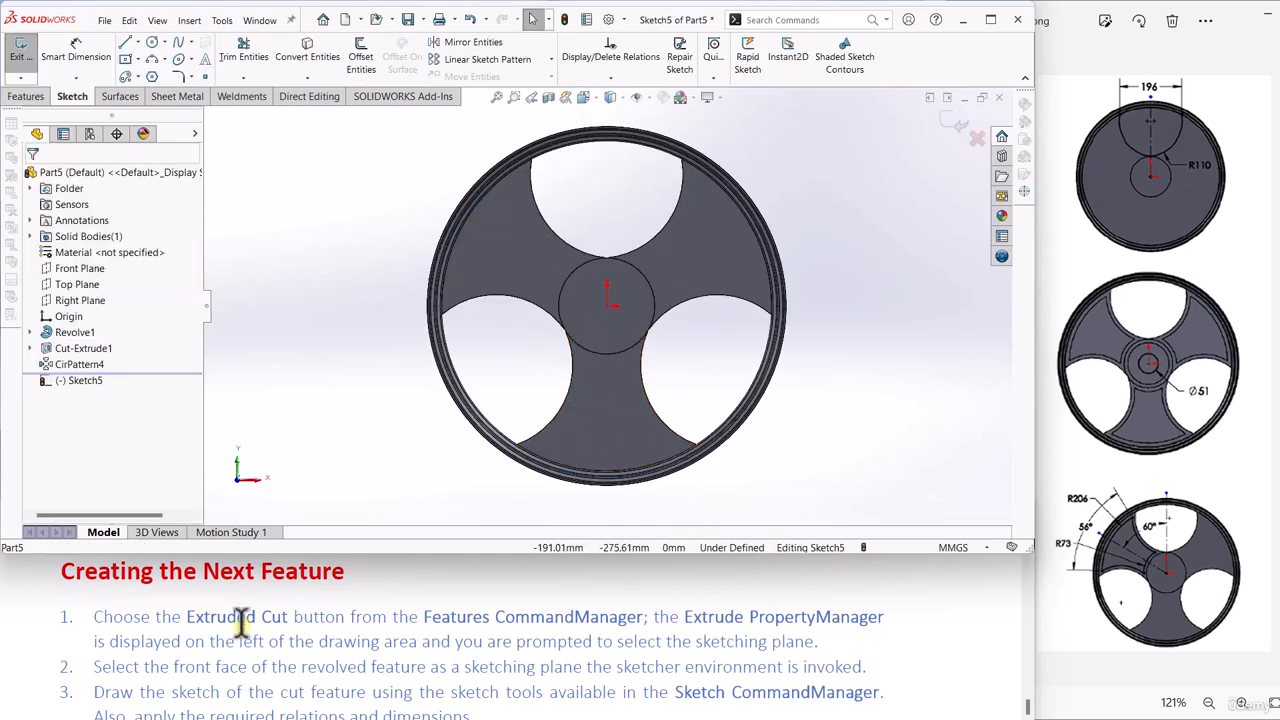
{"action": "scroll", "coordinate": [104, 652], "scroll_direction": "down", "scroll_amount": 1}
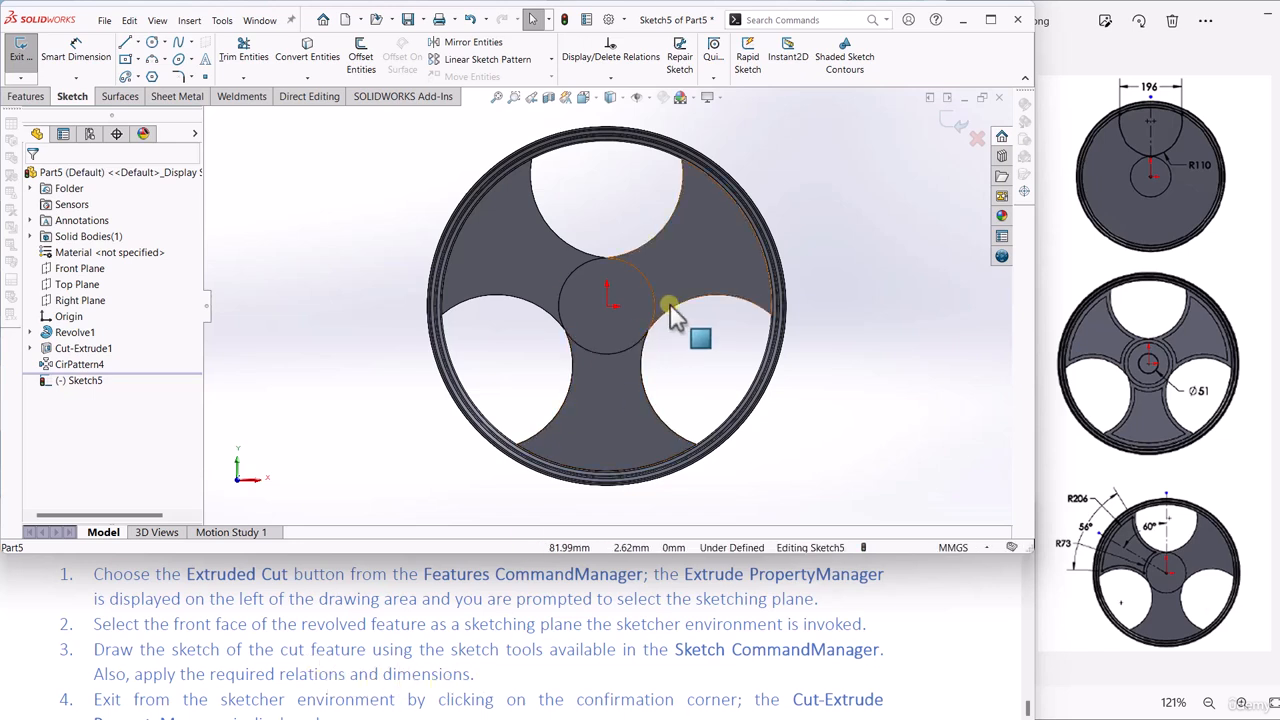
Step: Sketch a vertical centerline from the origin up through the upper opening to beyond the rim
{"action": "scroll", "coordinate": [670, 305], "scroll_direction": "up", "scroll_amount": 3}
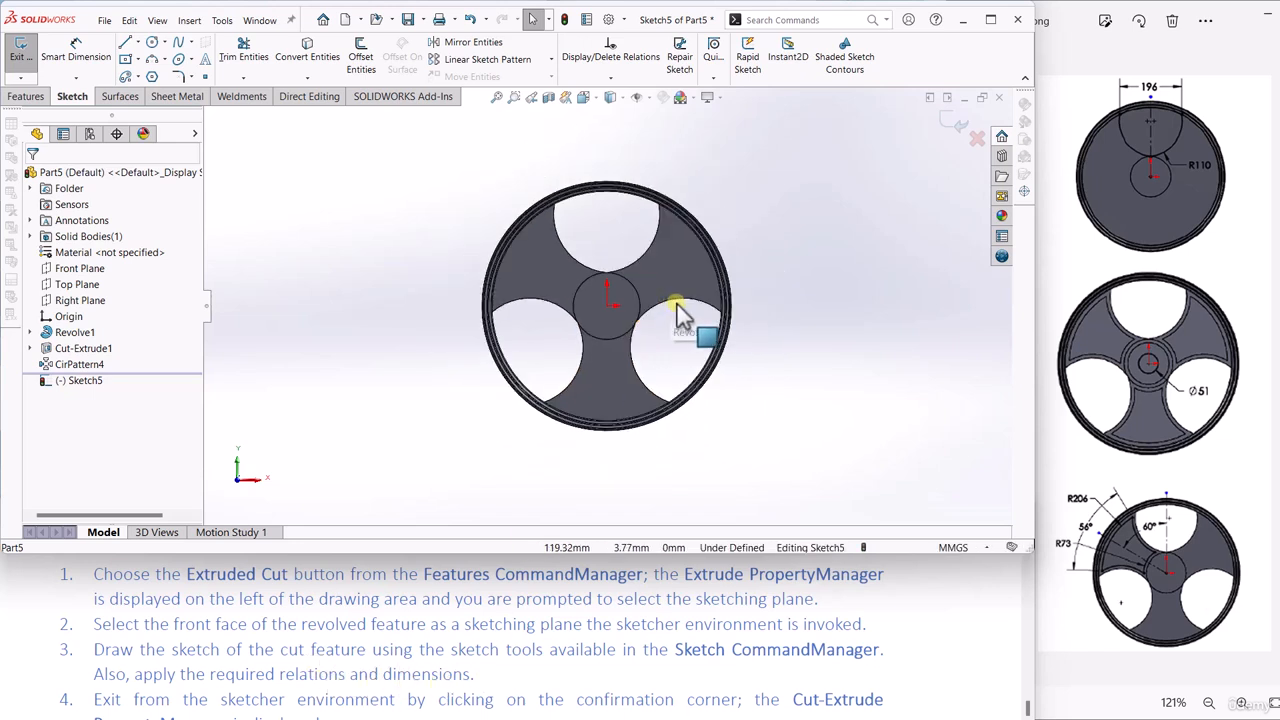
{"action": "left_click", "coordinate": [139, 44]}
{"action": "left_click", "coordinate": [145, 58]}
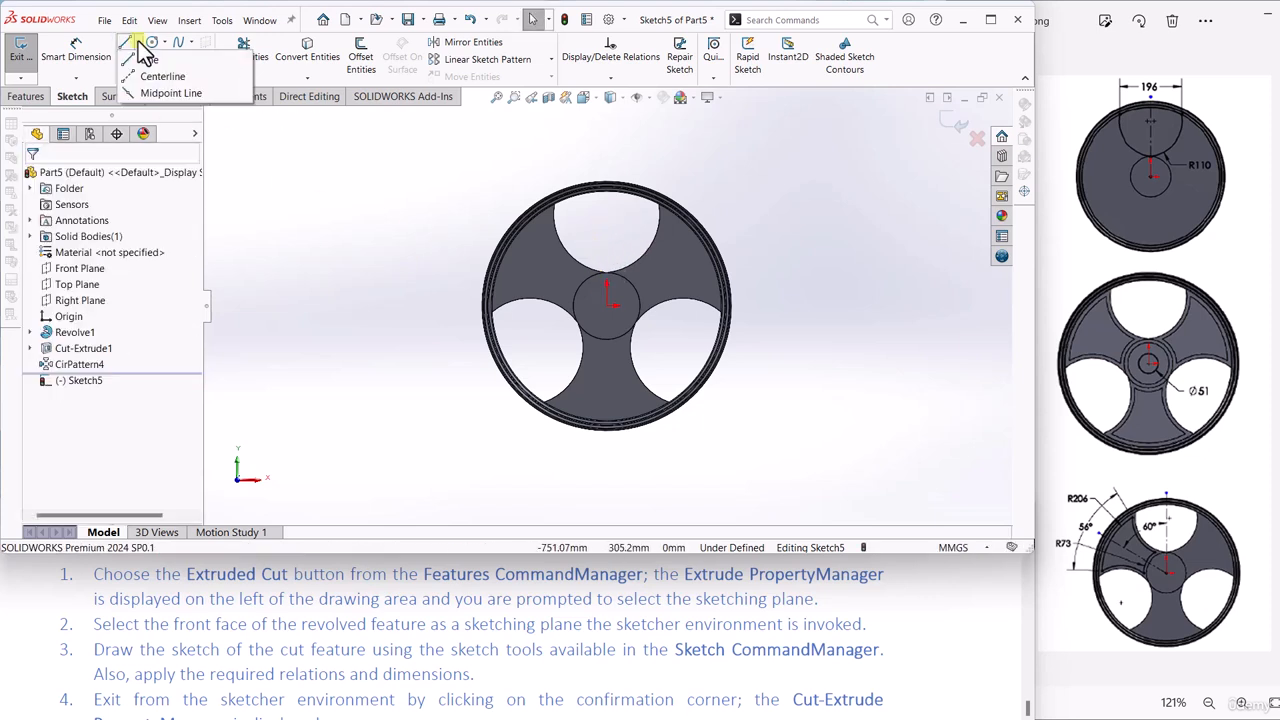
{"action": "left_click", "coordinate": [160, 76]}
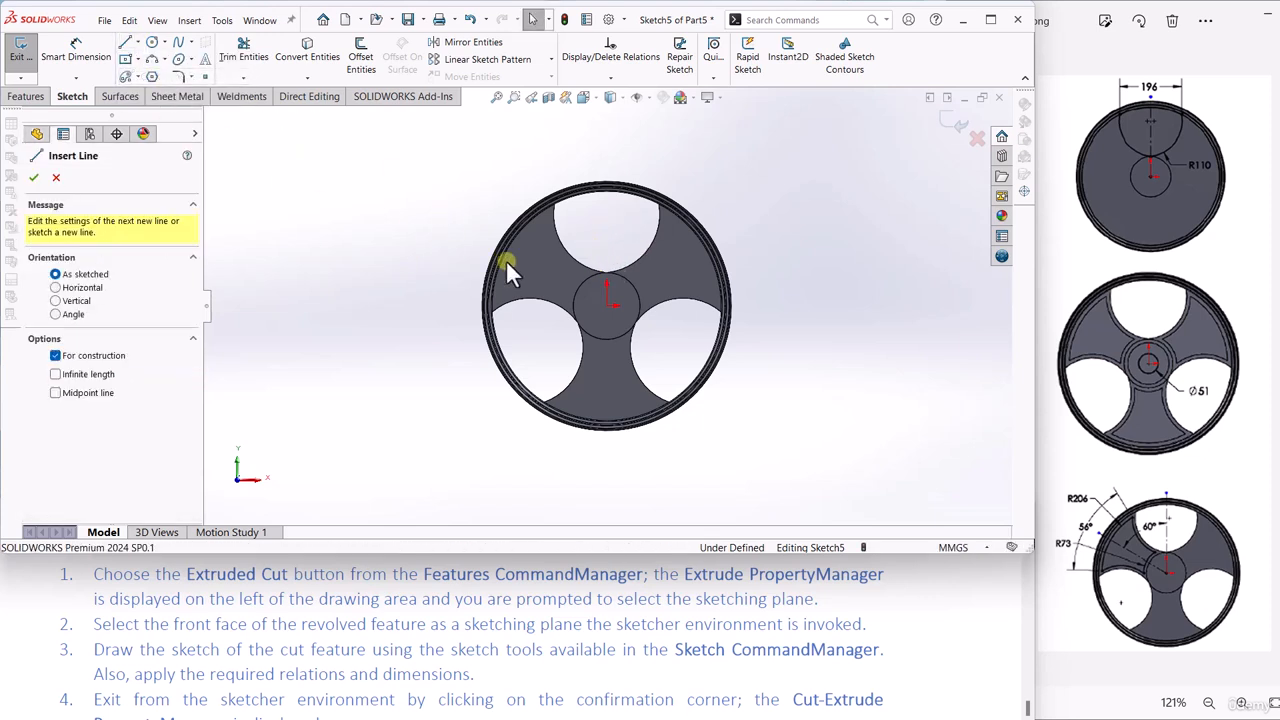
{"action": "left_click", "coordinate": [606, 305]}
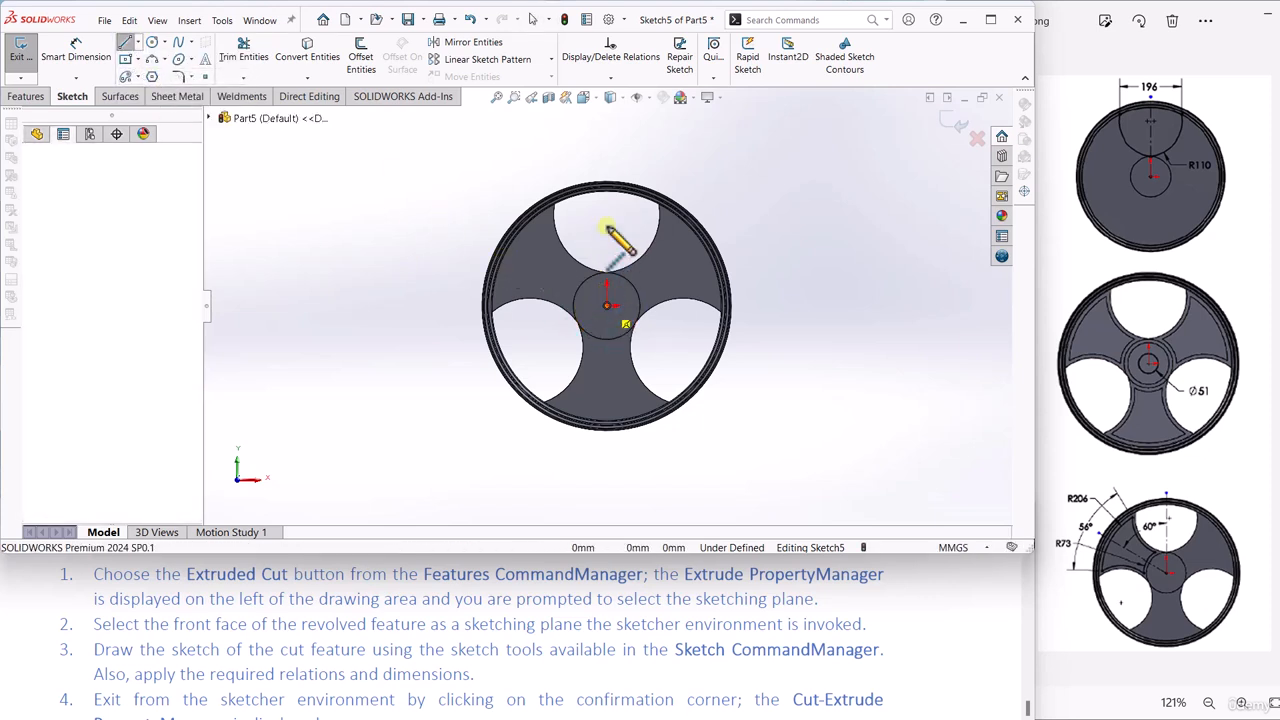
{"action": "left_click", "coordinate": [606, 127]}
{"action": "key", "text": "Escape"}
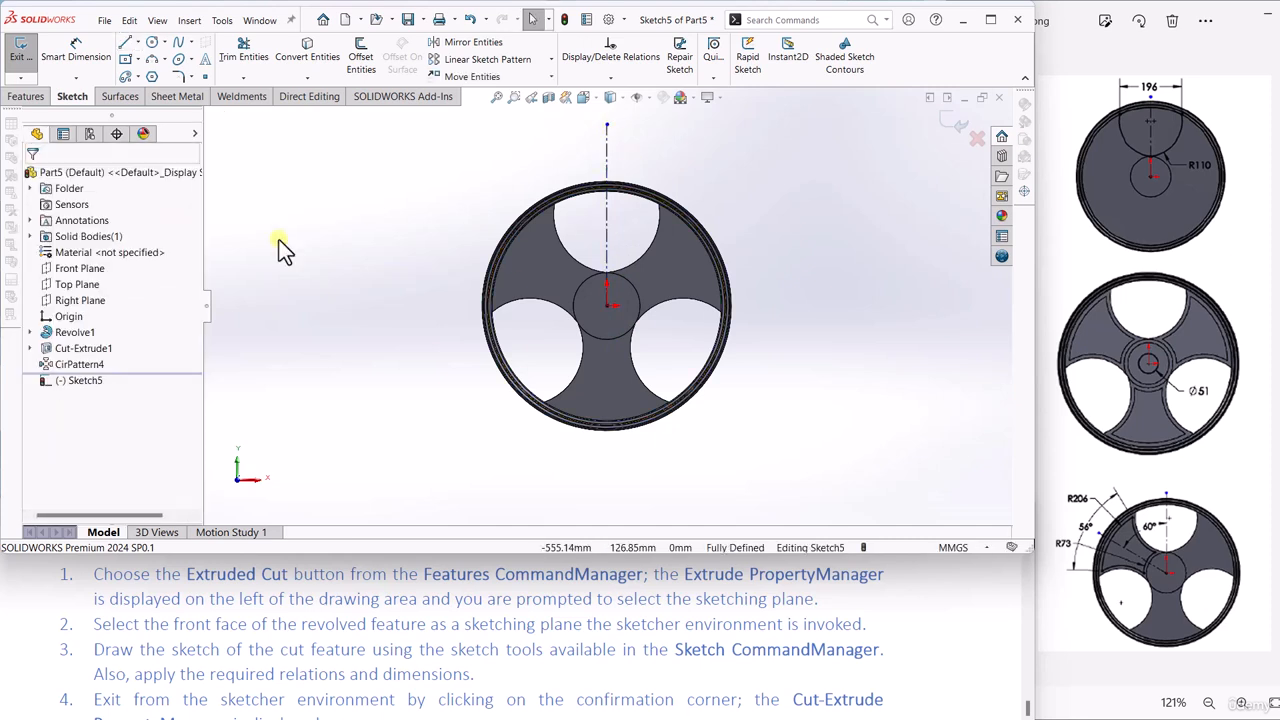
Step: Sketch a slanted centerline from the origin through the upper-left spoke to beyond the rim
{"action": "left_click", "coordinate": [138, 42]}
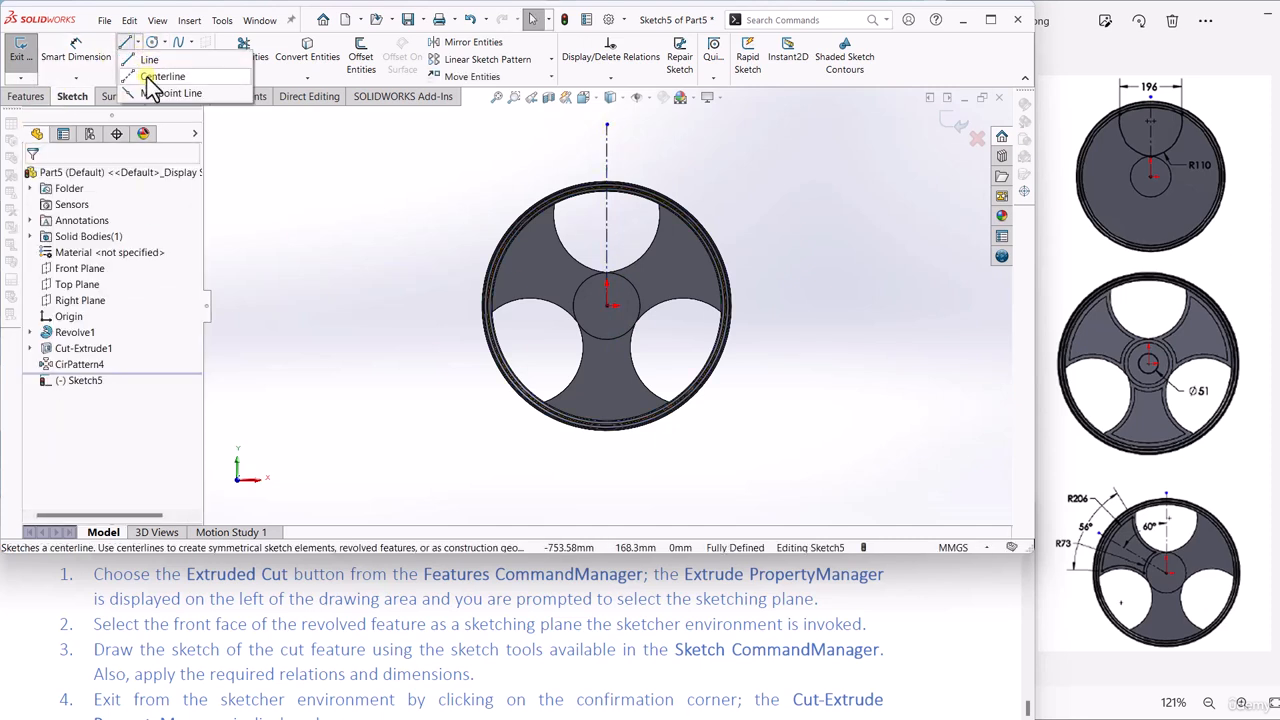
{"action": "left_click", "coordinate": [158, 75]}
{"action": "left_click", "coordinate": [606, 304]}
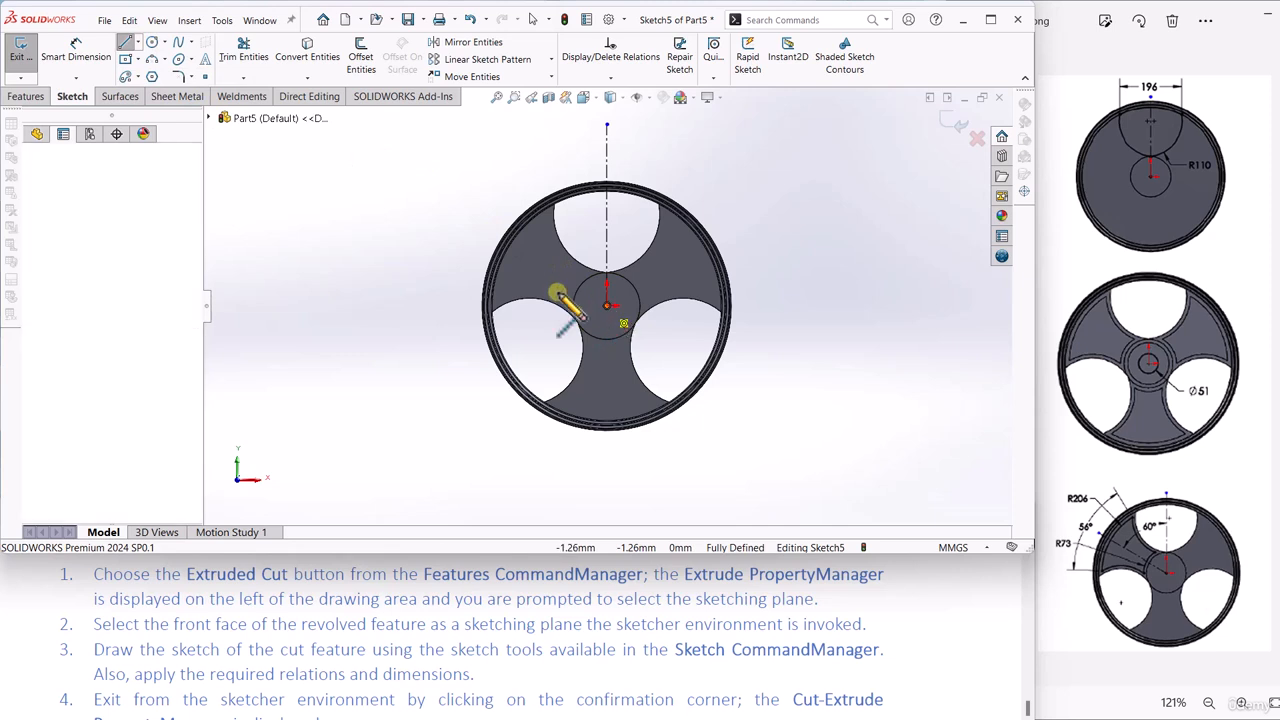
{"action": "left_click", "coordinate": [417, 182]}
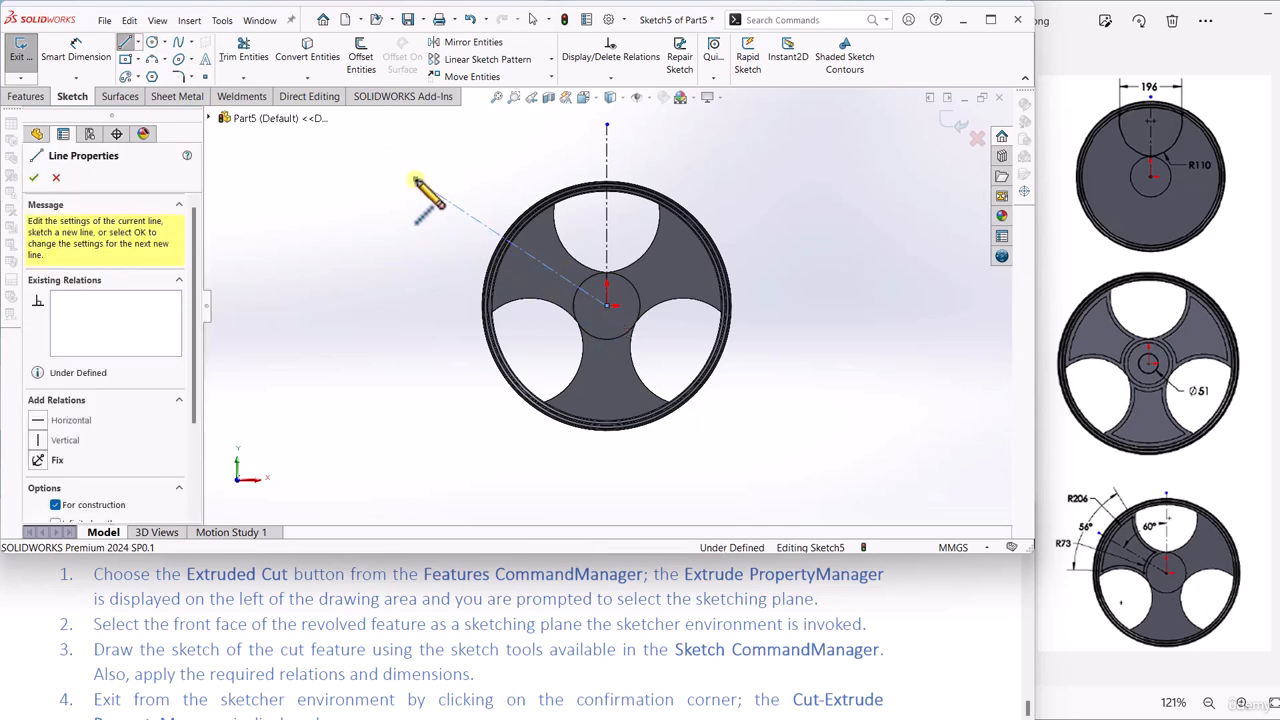
{"action": "key", "text": "Escape"}
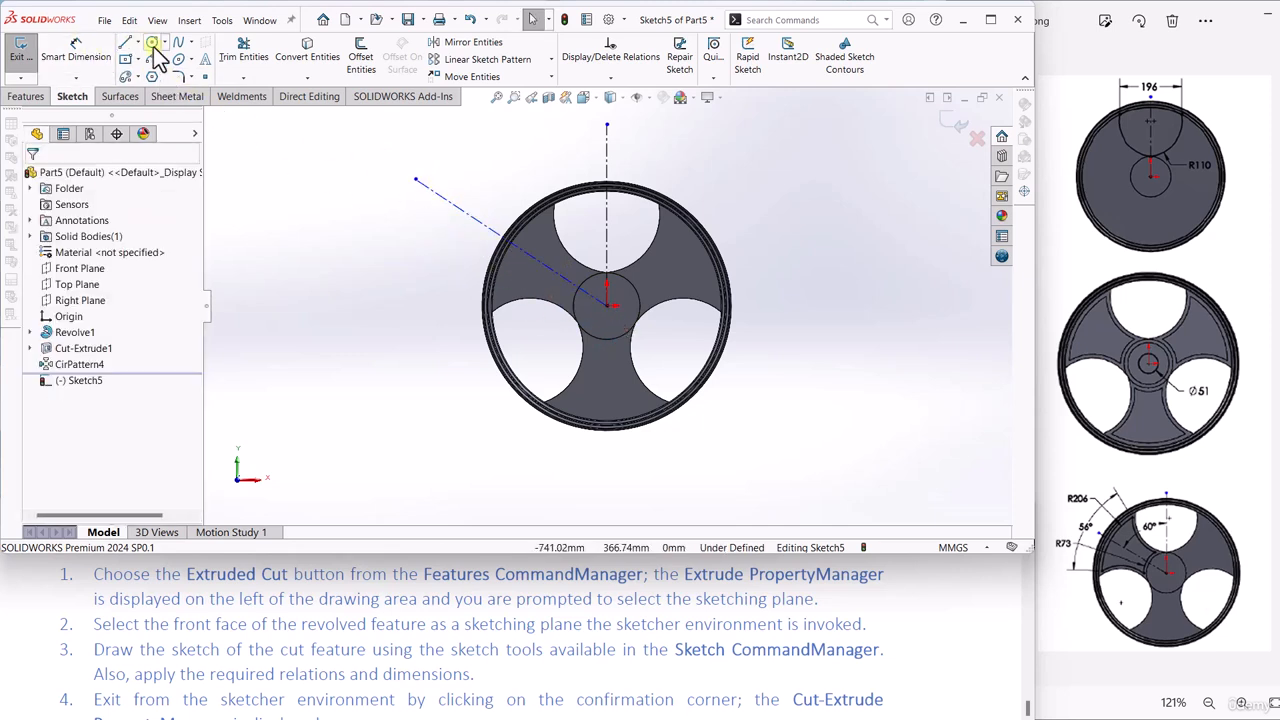
Step: Sketch a steeper centerline from the origin past the rim, between the vertical and the first slanted centerline
{"action": "key", "text": "l"}
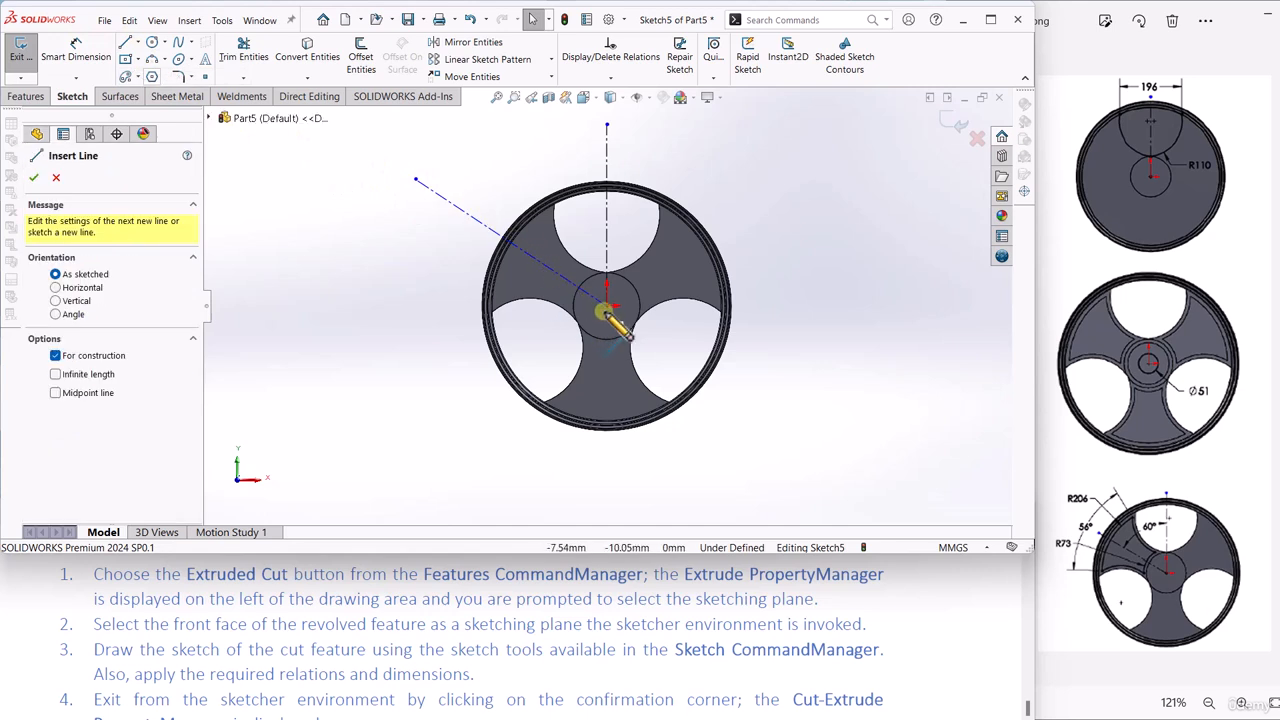
{"action": "left_click", "coordinate": [607, 305]}
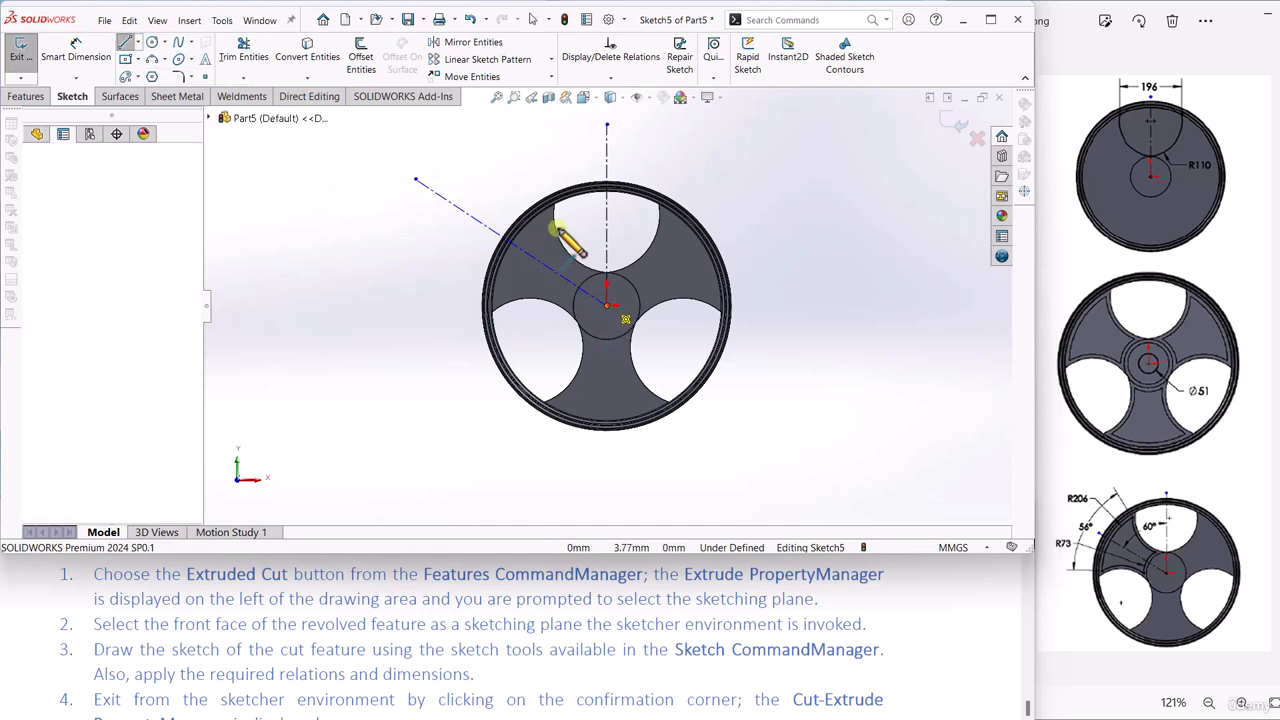
{"action": "left_click", "coordinate": [513, 147]}
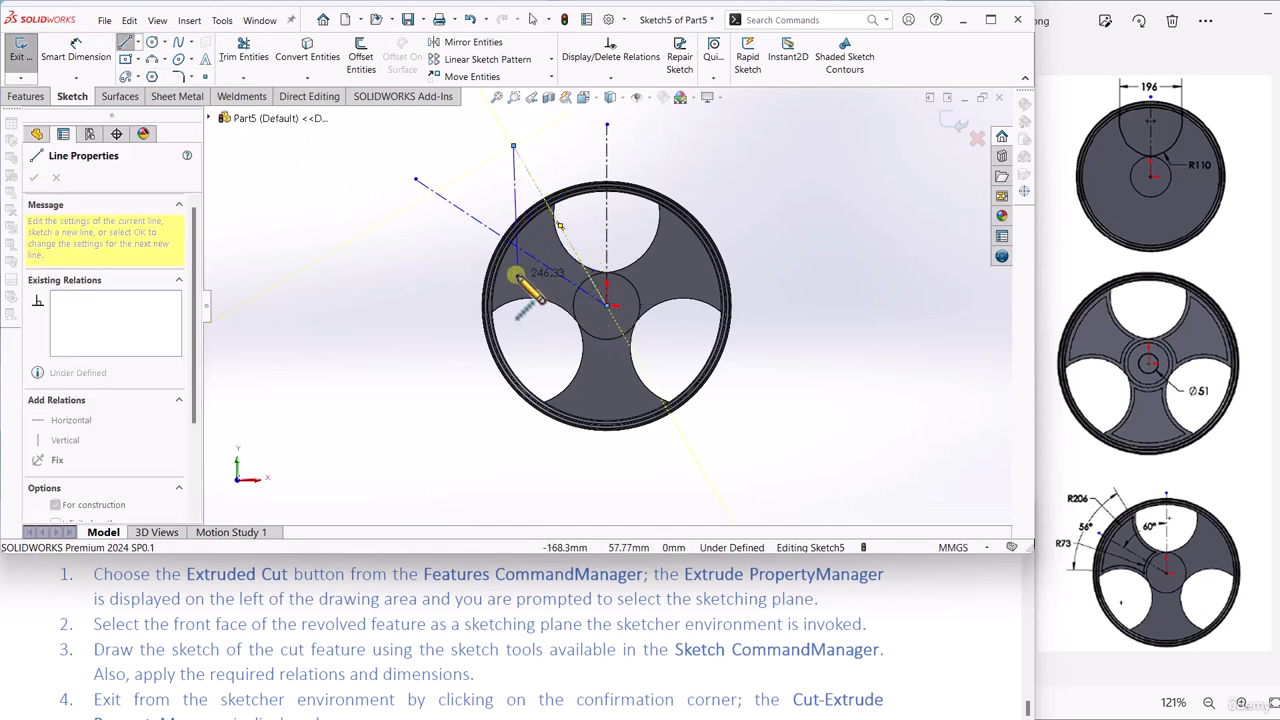
{"action": "double_click", "coordinate": [480, 170]}
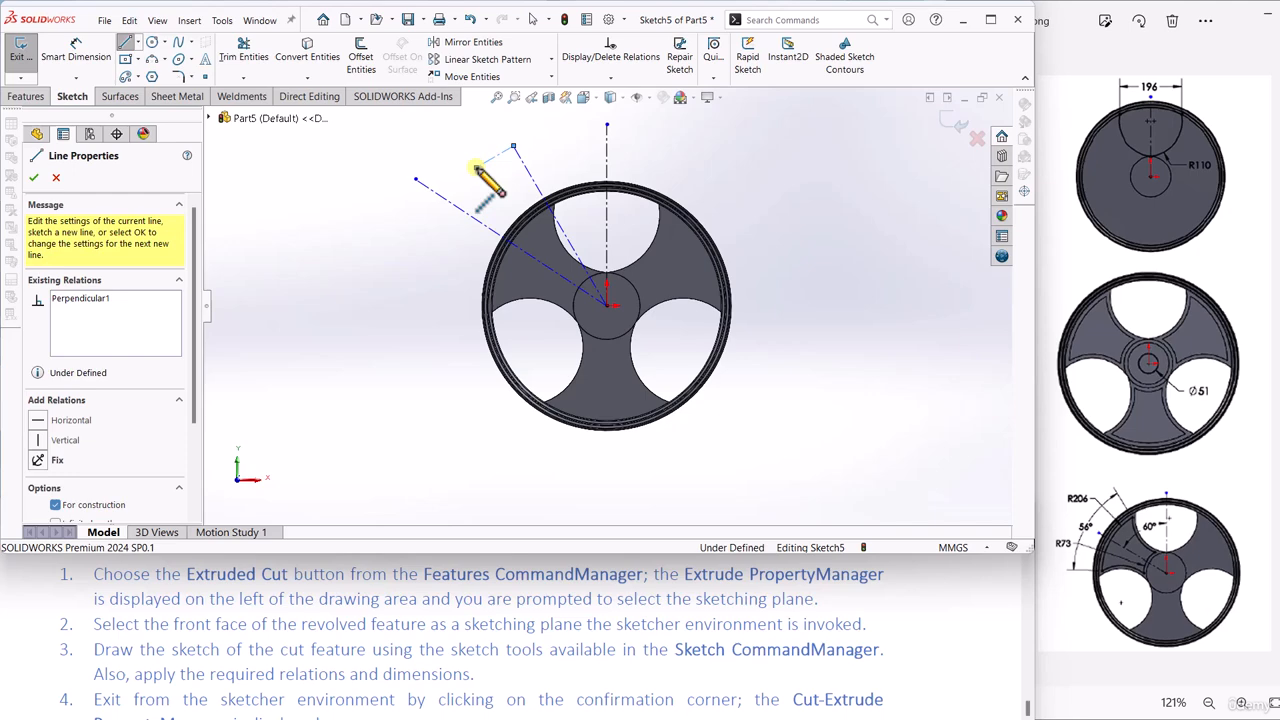
Step: Sketch a centerline from the origin past the rim on the left, rising slightly above horizontal
{"action": "left_click", "coordinate": [607, 305]}
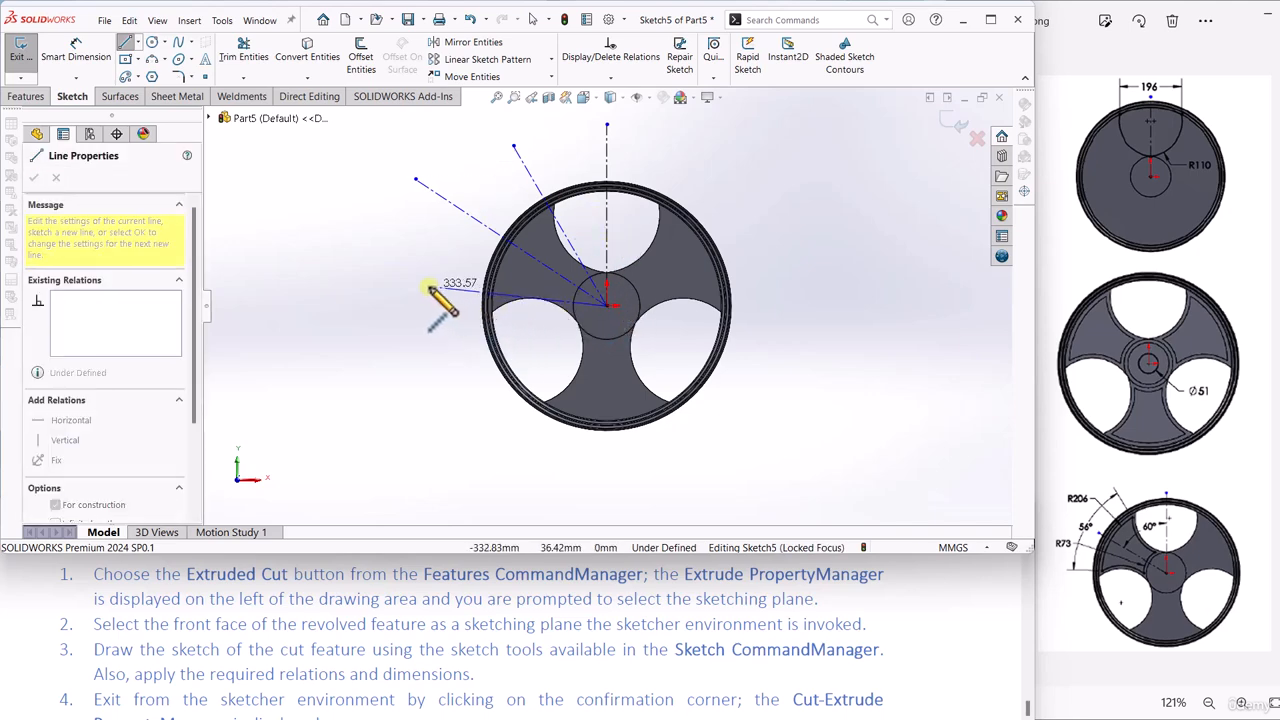
{"action": "left_click", "coordinate": [427, 287]}
{"action": "key", "text": "Escape"}
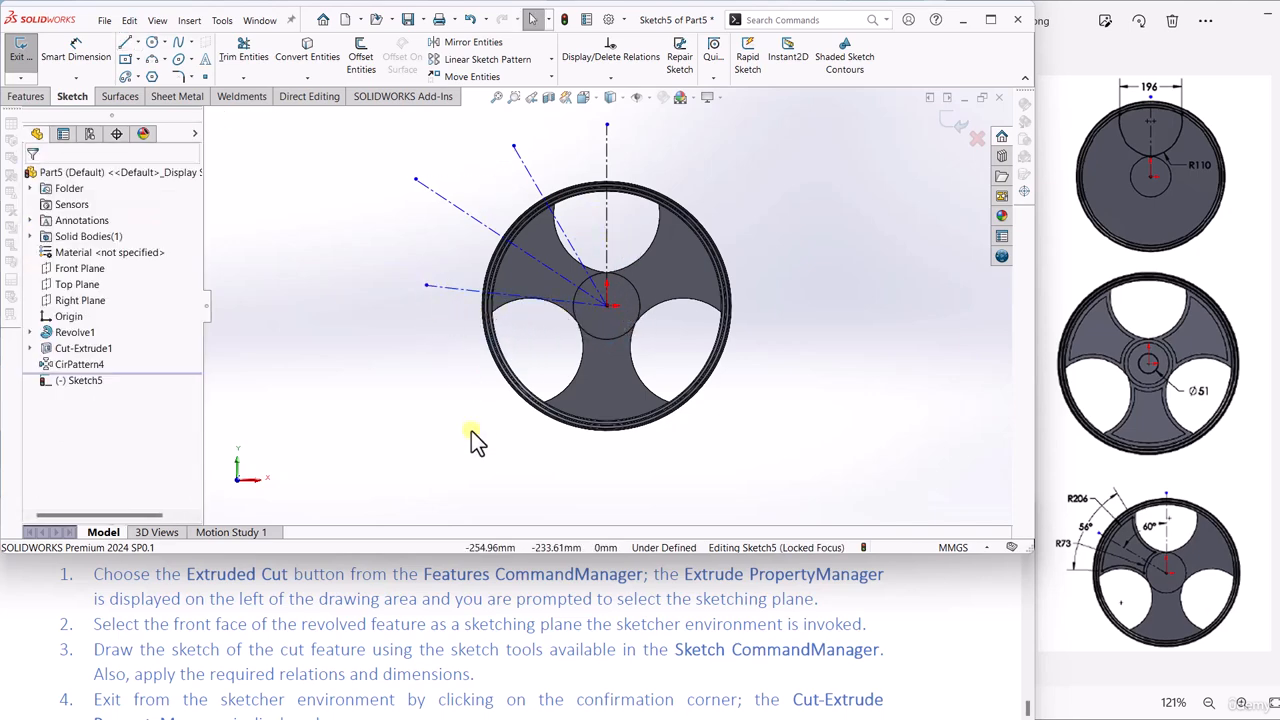
Step: Dimension the angle between the vertical centerline and the centerline through the upper-left spoke at 60°
{"action": "left_click", "coordinate": [75, 50]}
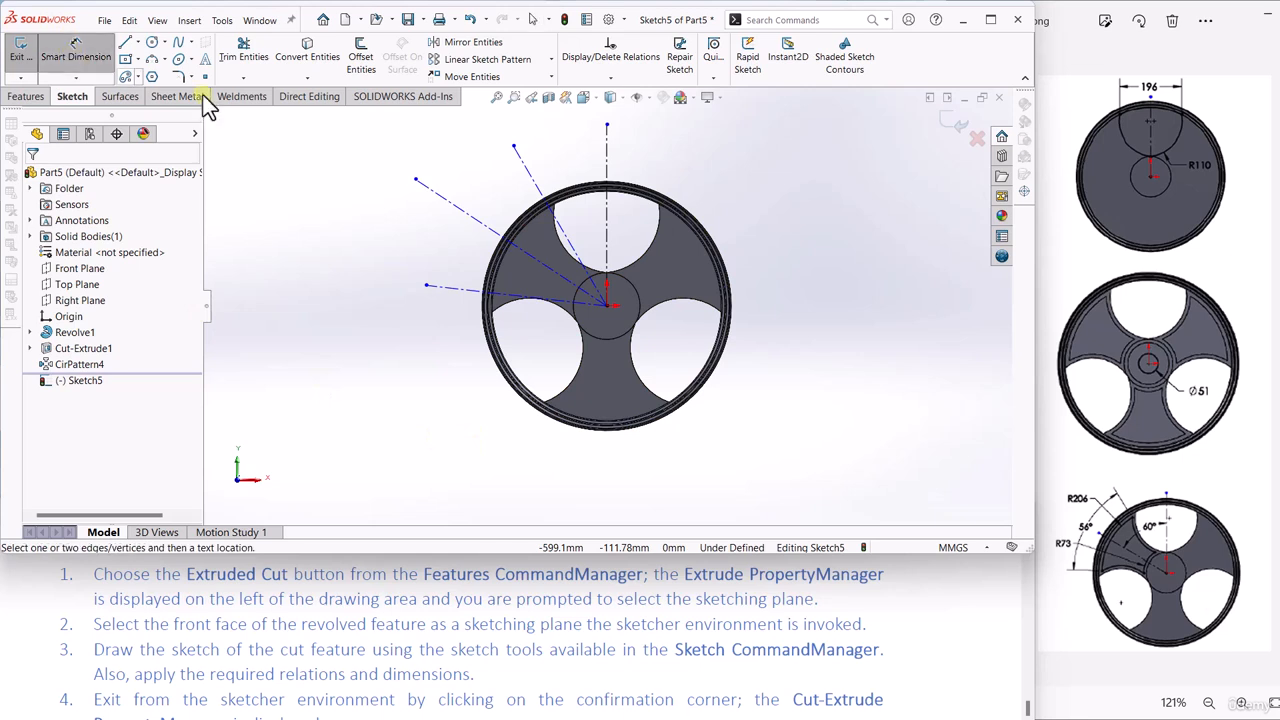
{"action": "left_click", "coordinate": [607, 155]}
{"action": "left_click", "coordinate": [436, 193]}
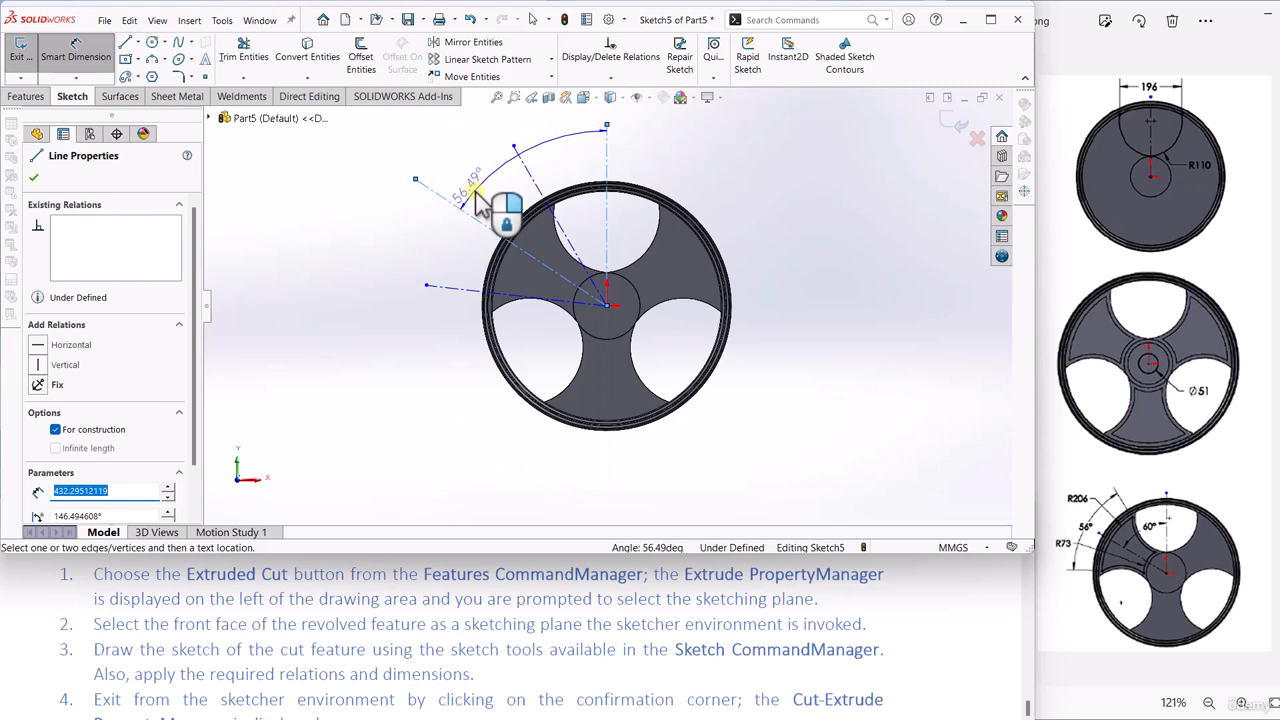
{"action": "left_click", "coordinate": [474, 190]}
{"action": "type", "text": "60"}
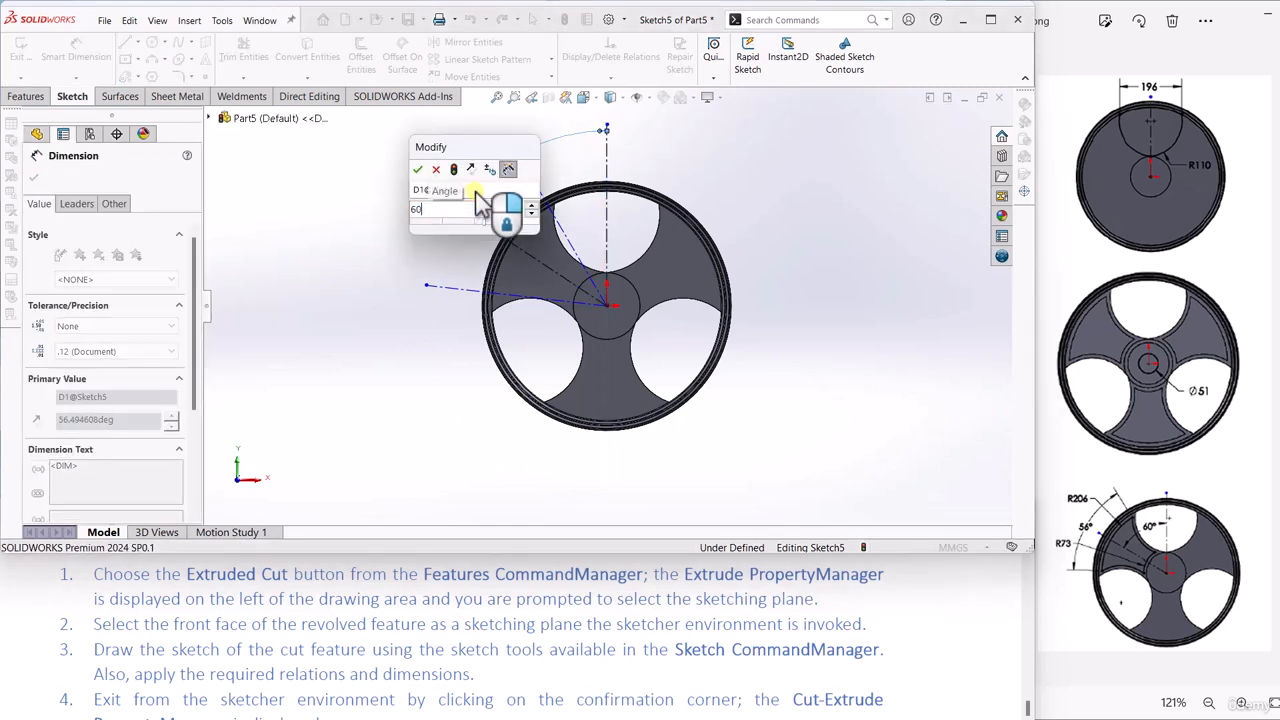
{"action": "key", "text": "Return"}
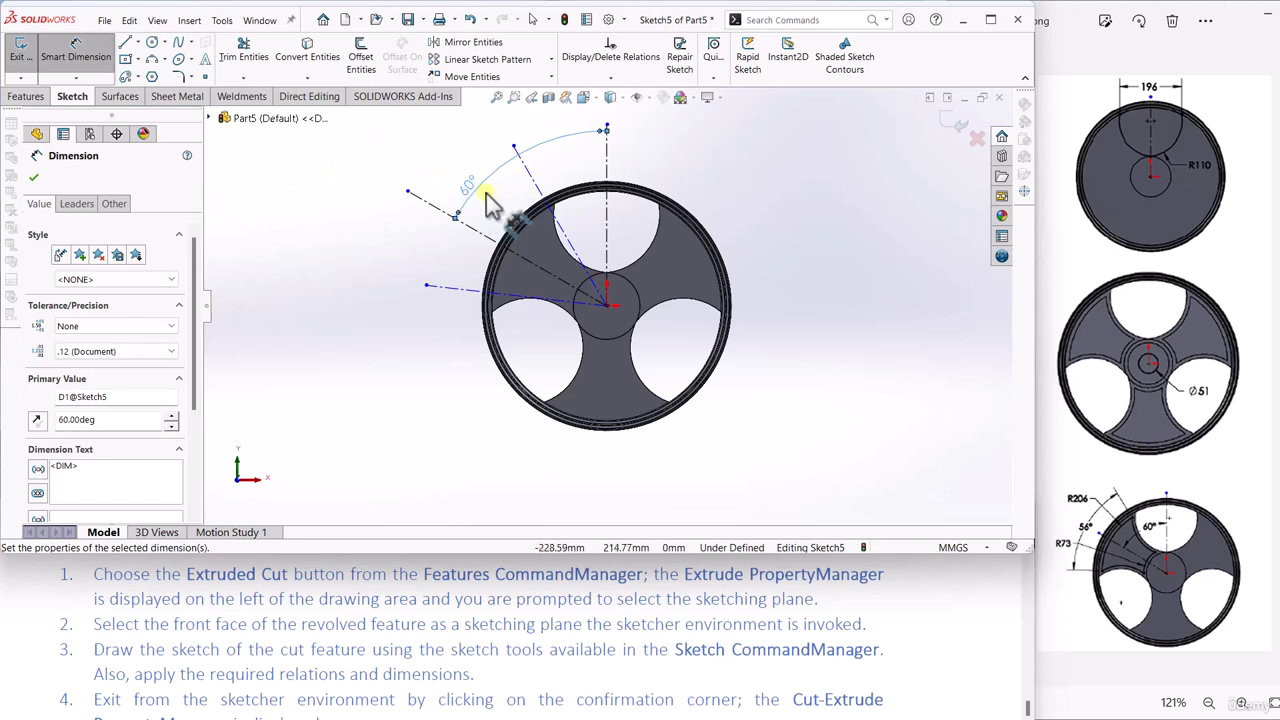
Step: Dimension the angle between the spoke's middle centerline and the steeper centerline above it at 28°
{"action": "left_click", "coordinate": [474, 228]}
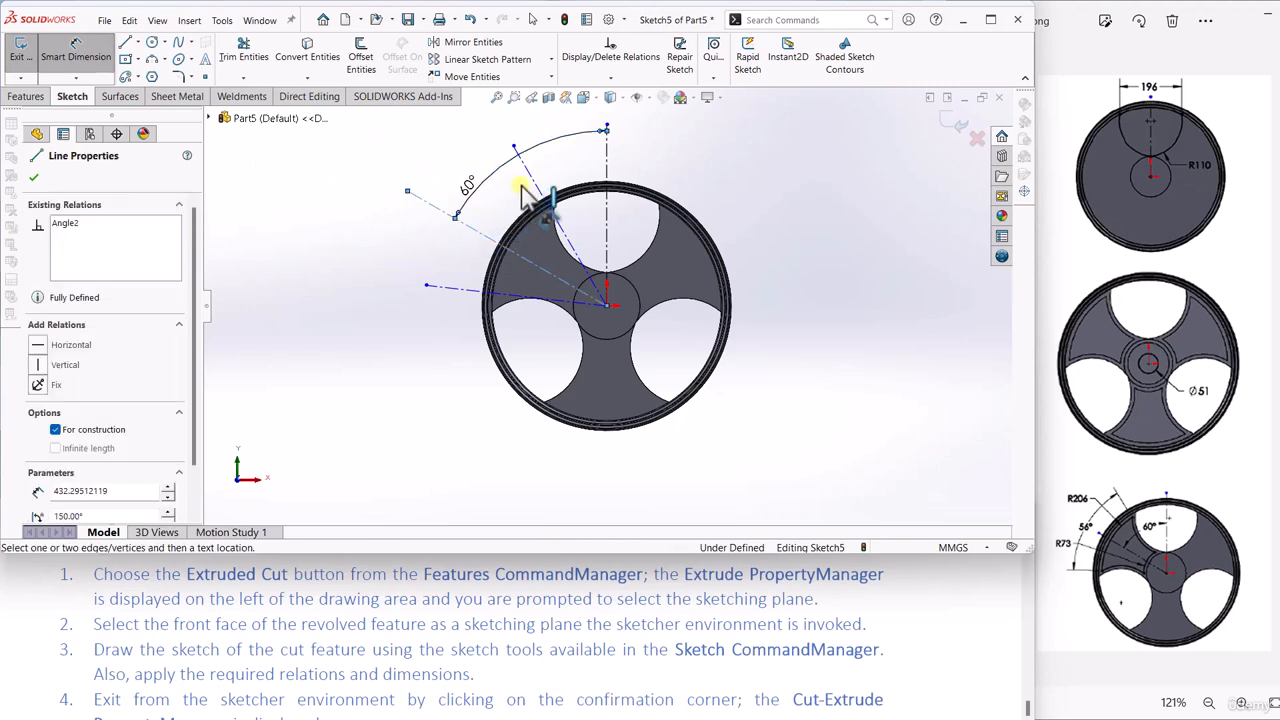
{"action": "left_click", "coordinate": [486, 179]}
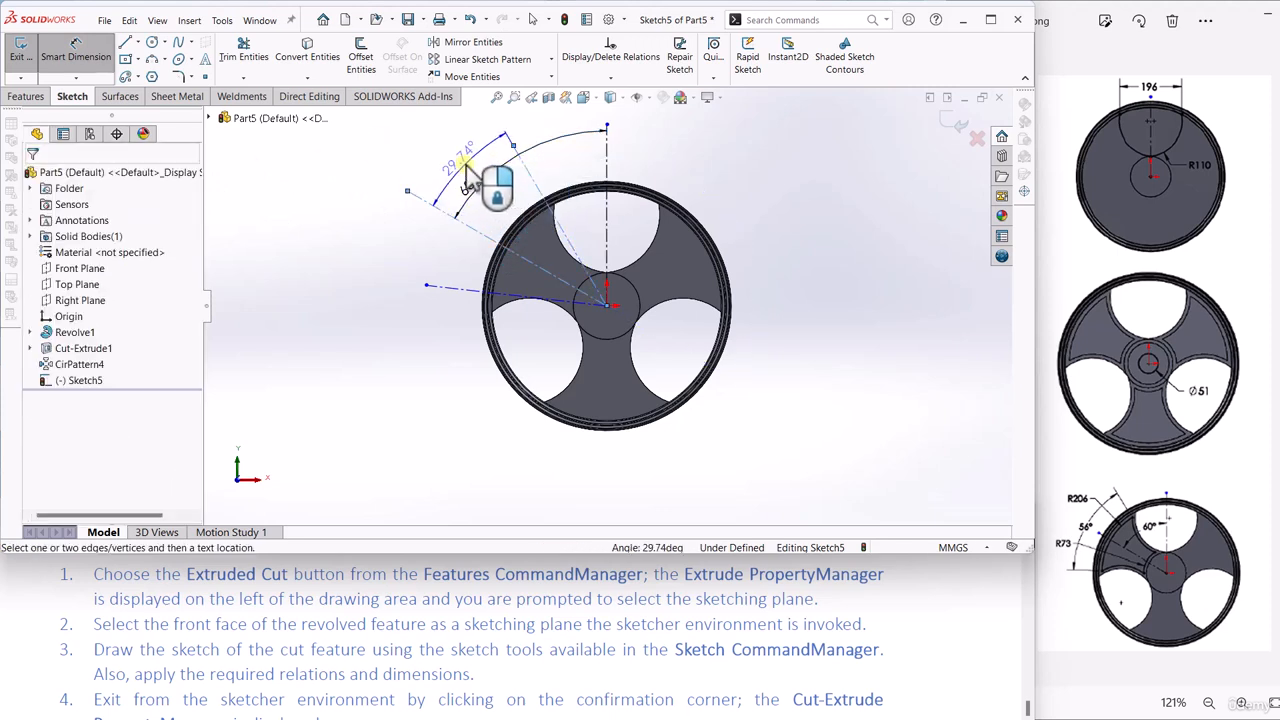
{"action": "left_click", "coordinate": [469, 169]}
{"action": "type", "text": "28"}
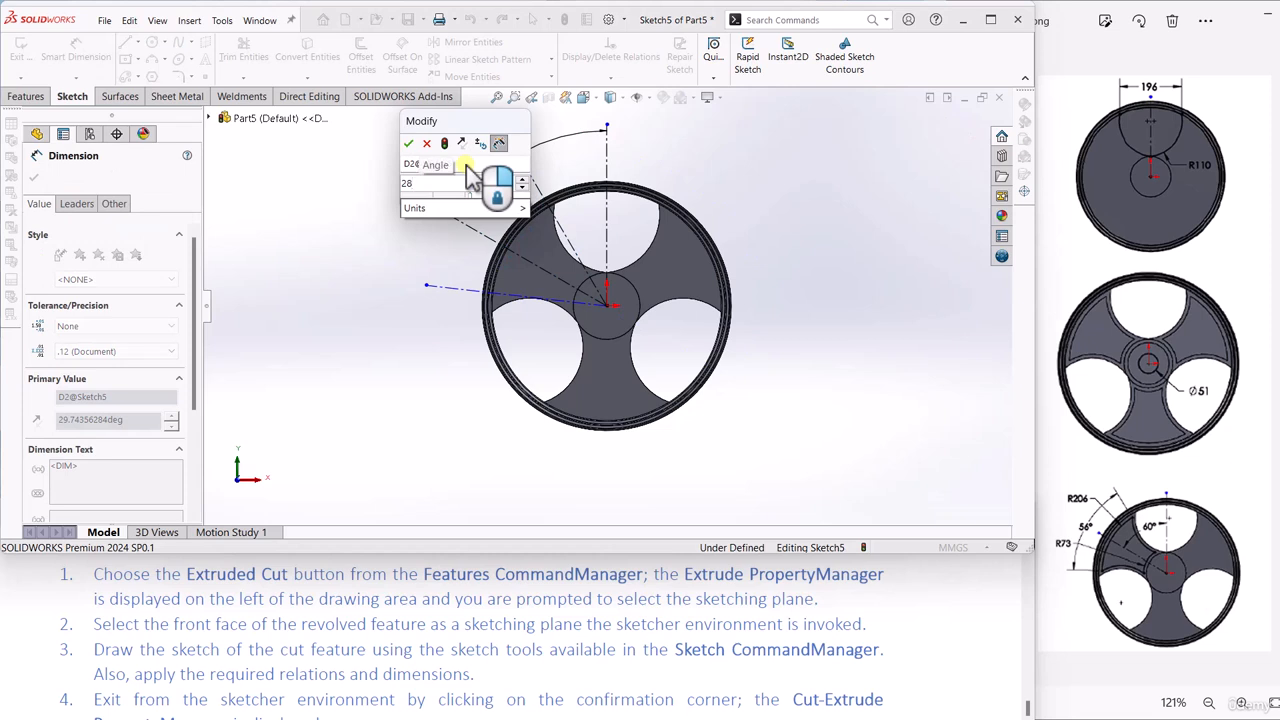
{"action": "key", "text": "Return"}
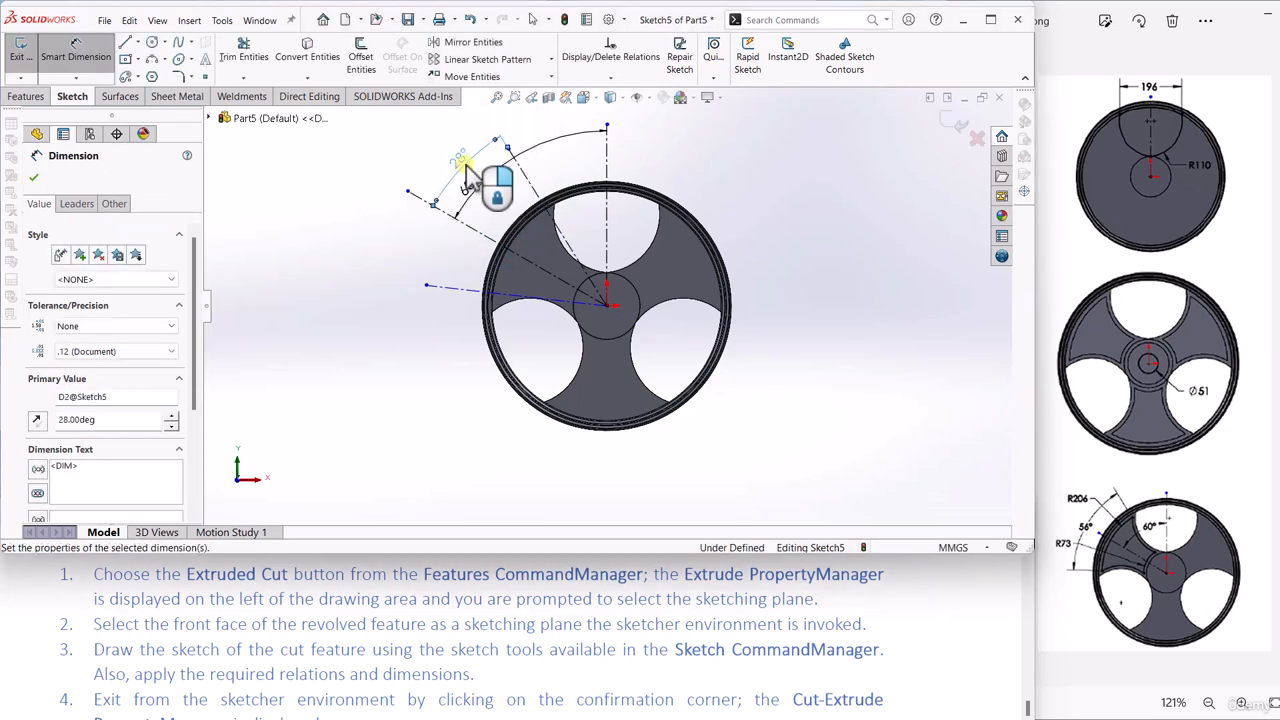
Step: Dimension the angle between the spoke's middle centerline and the nearly horizontal centerline at 28°
{"action": "left_click", "coordinate": [450, 287]}
{"action": "left_click", "coordinate": [474, 232]}
{"action": "left_click", "coordinate": [428, 240]}
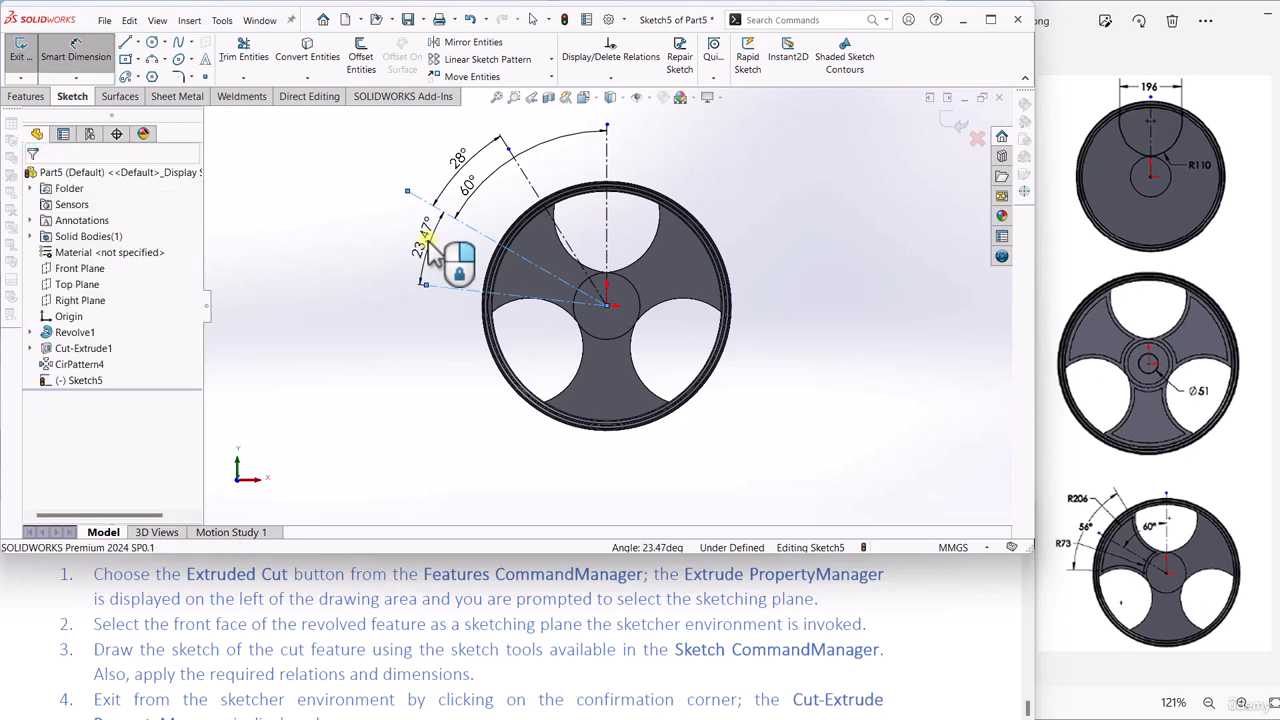
{"action": "type", "text": "28"}
{"action": "key", "text": "Return"}
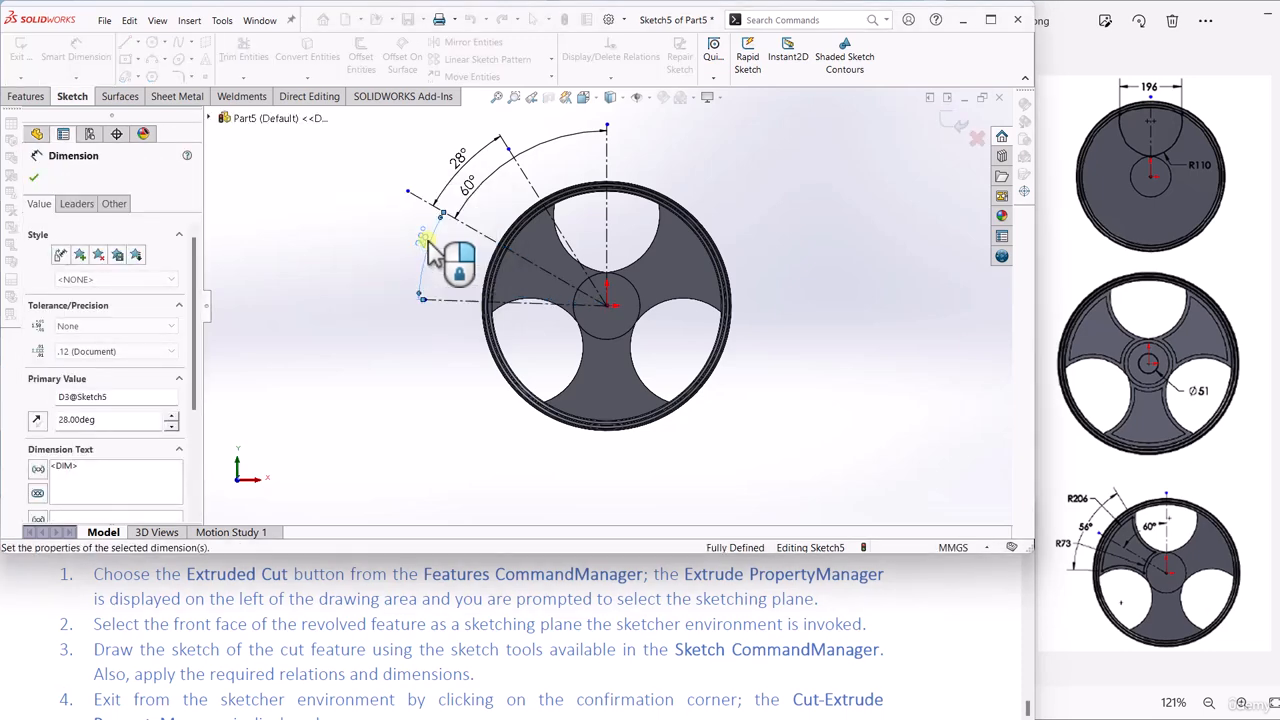
{"action": "left_click", "coordinate": [38, 179]}
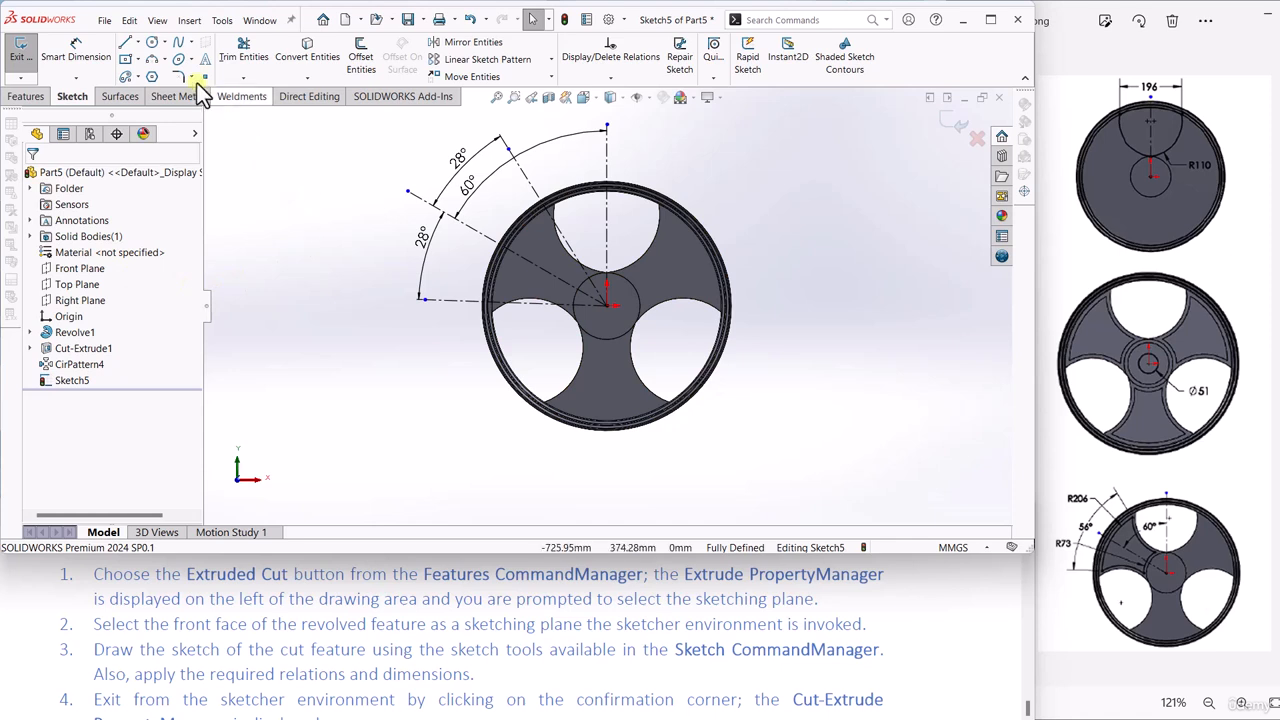
Step: Sketch two concentric circles centred on the origin, about 382 mm and 227 mm in diameter
{"action": "left_click", "coordinate": [152, 44]}
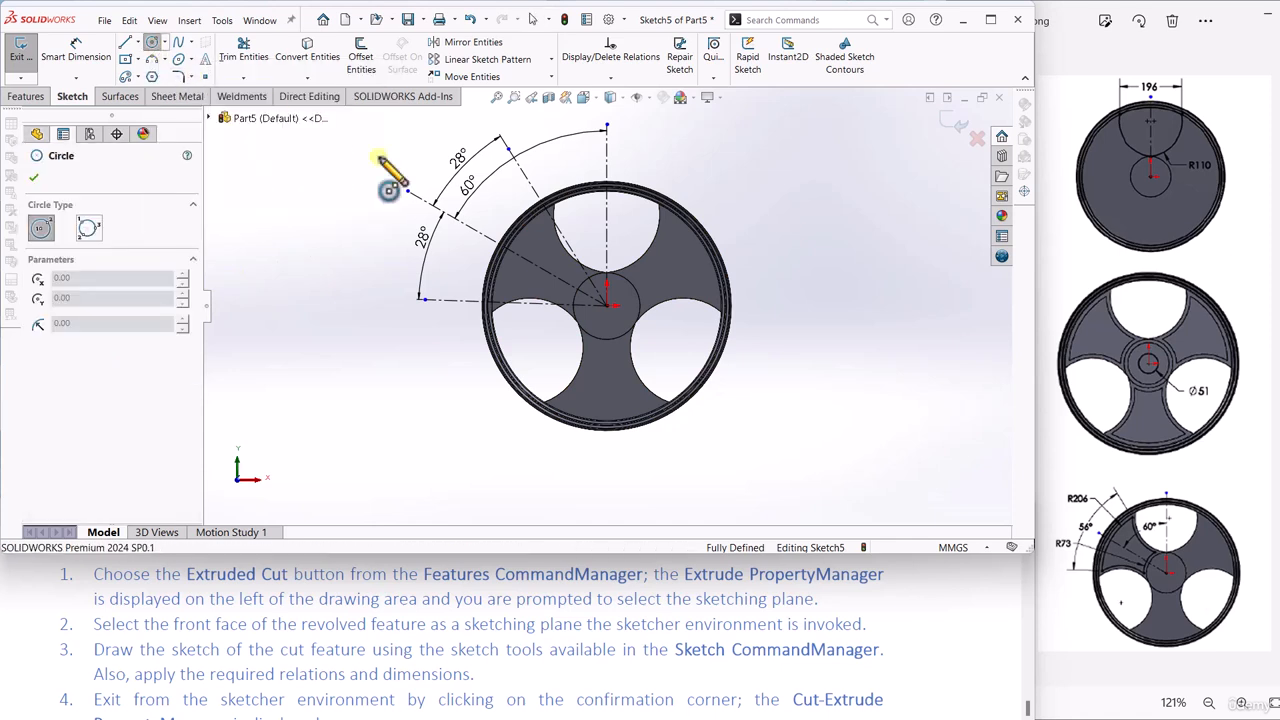
{"action": "left_click", "coordinate": [607, 305]}
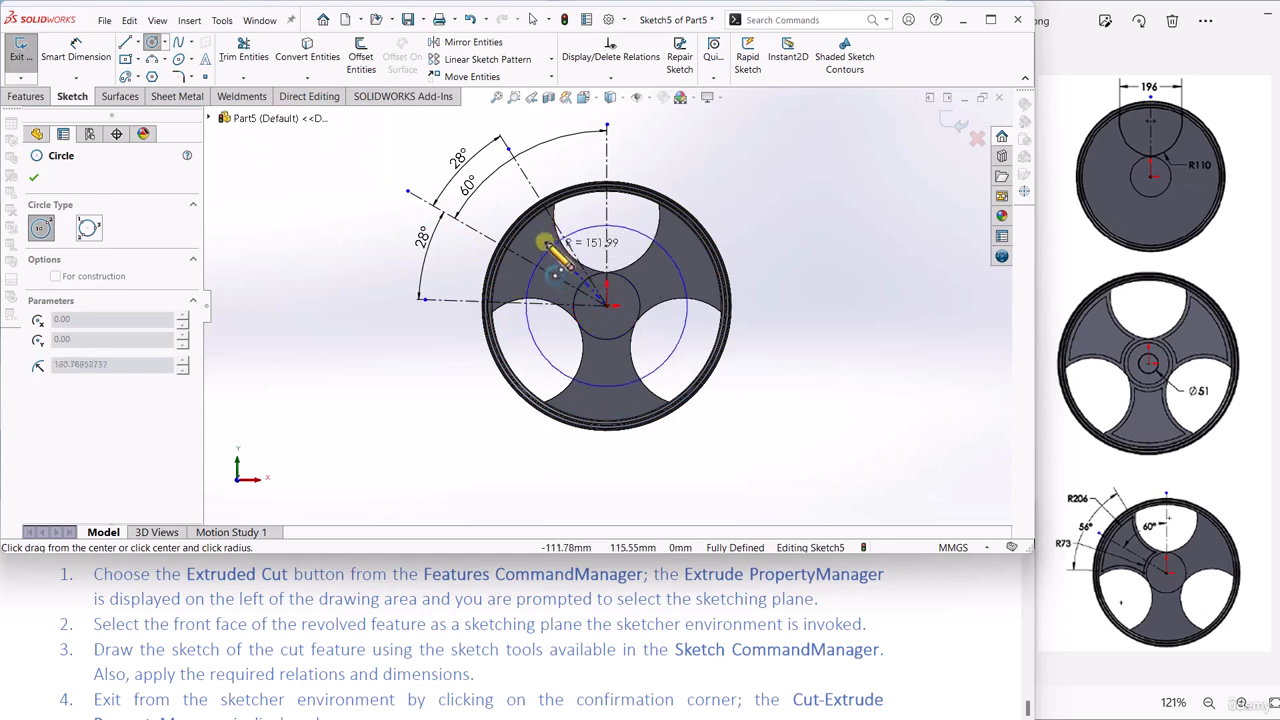
{"action": "left_click", "coordinate": [535, 233]}
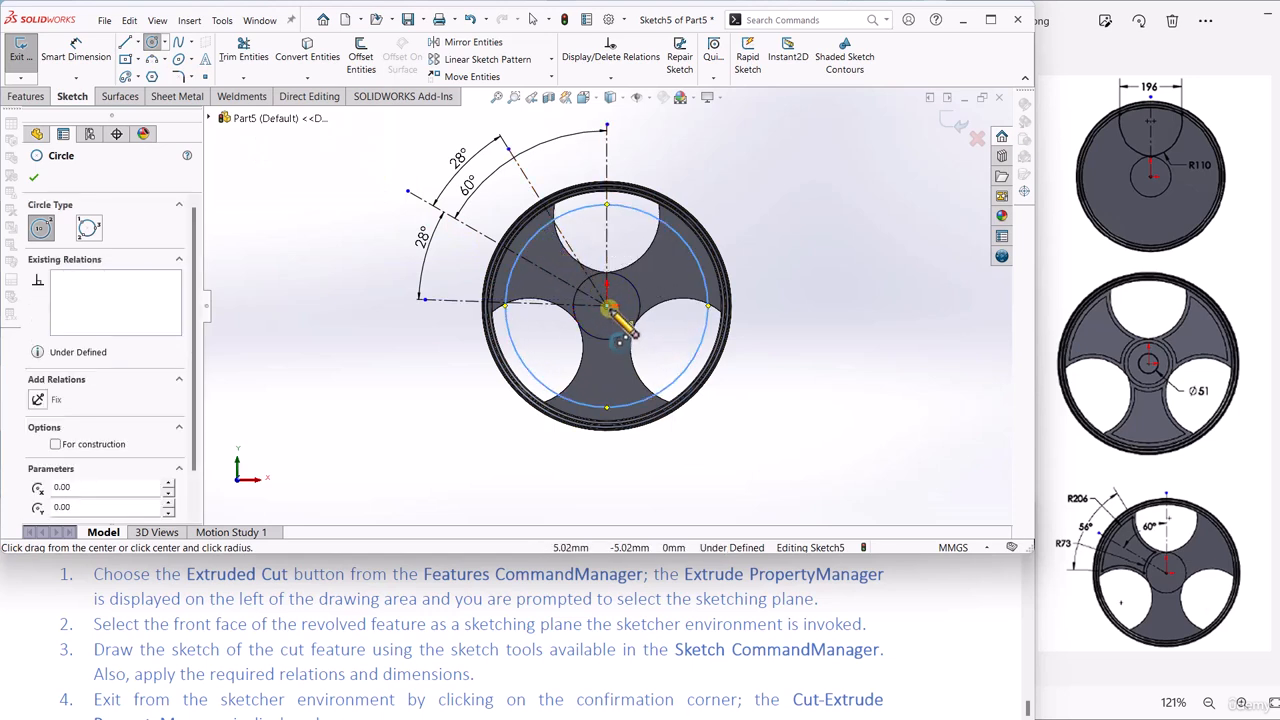
{"action": "left_click", "coordinate": [607, 305]}
{"action": "left_click", "coordinate": [566, 263]}
{"action": "key", "text": "Escape"}
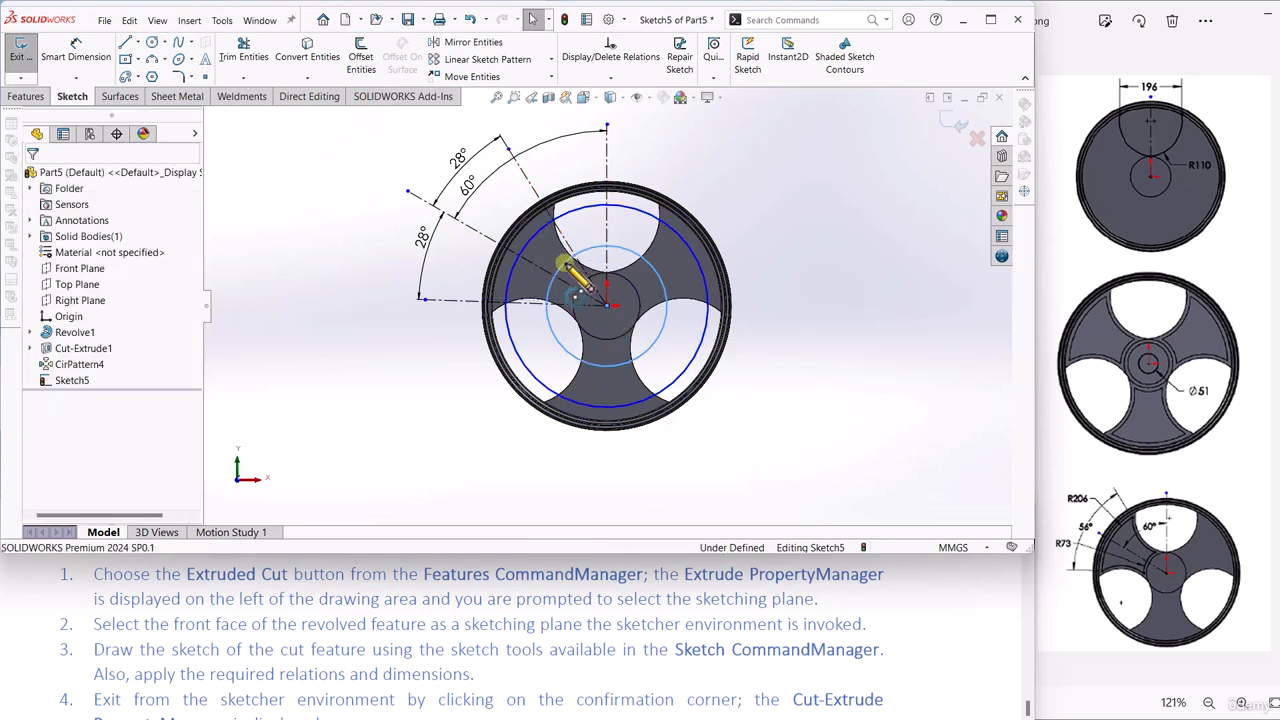
Step: Dimension the outer sketch circle's diameter as 206*2, giving 412 mm
{"action": "left_click", "coordinate": [80, 52]}
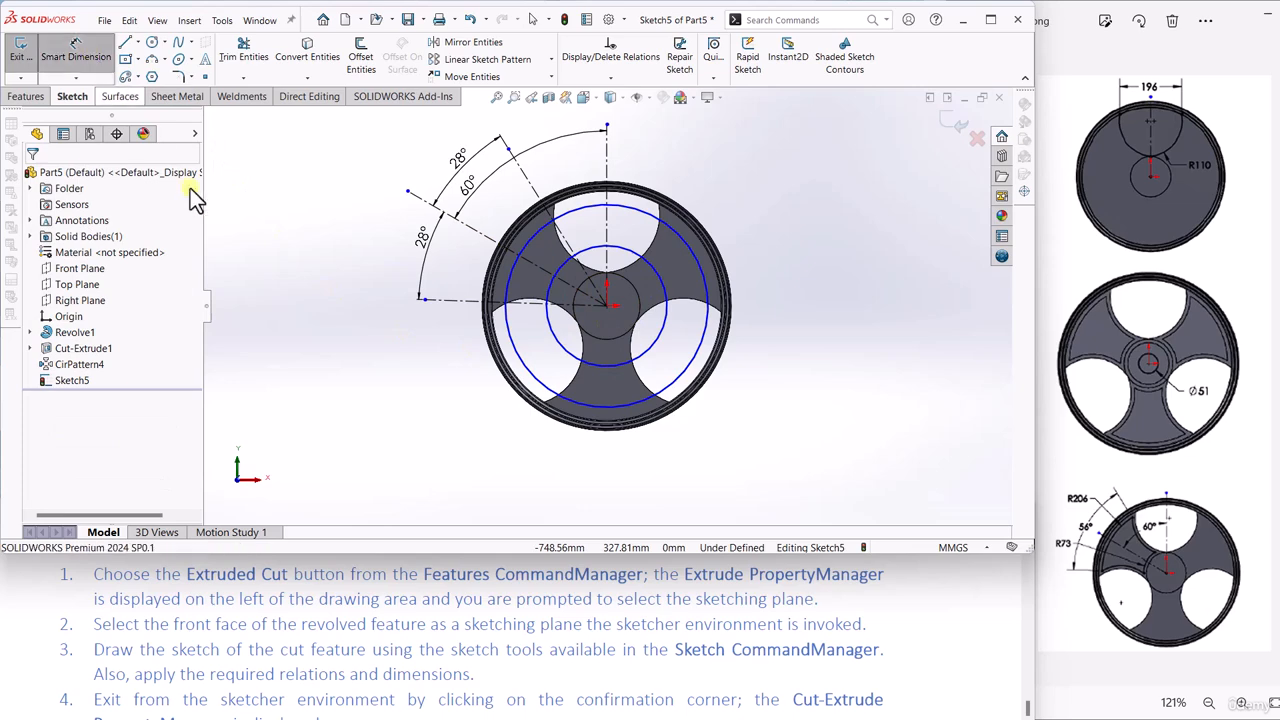
{"action": "left_click", "coordinate": [505, 276]}
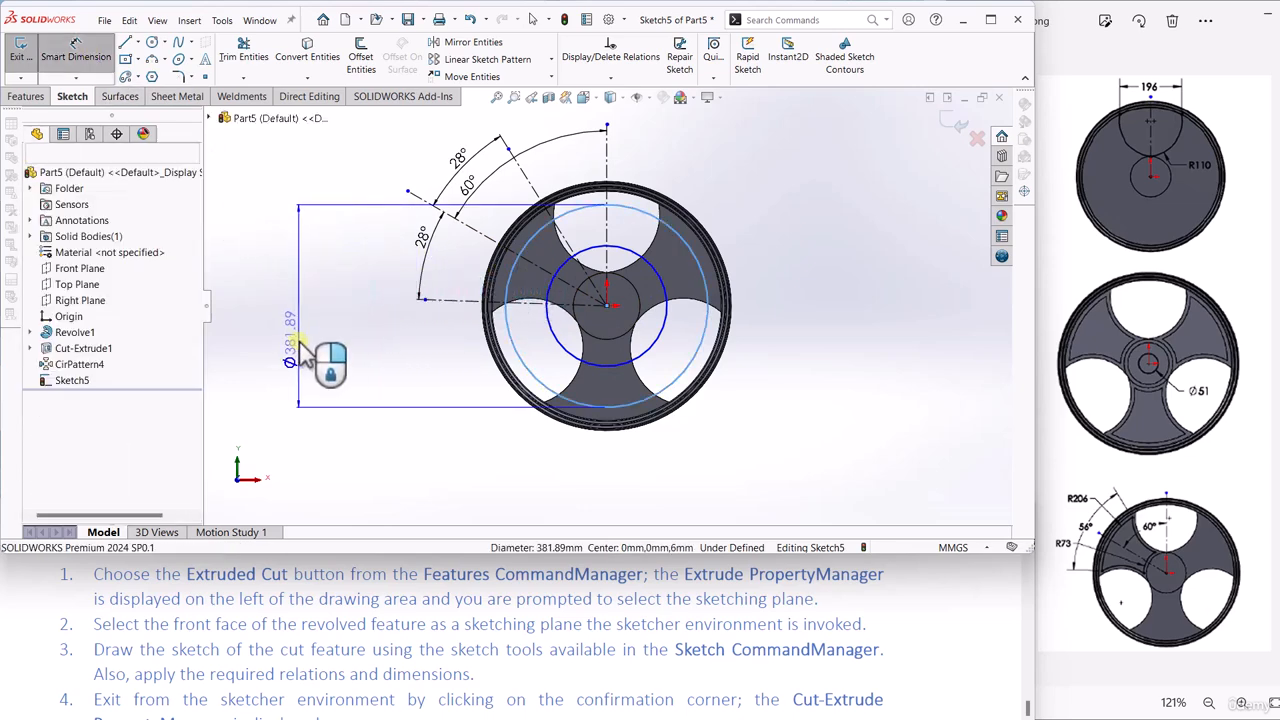
{"action": "left_click", "coordinate": [298, 346]}
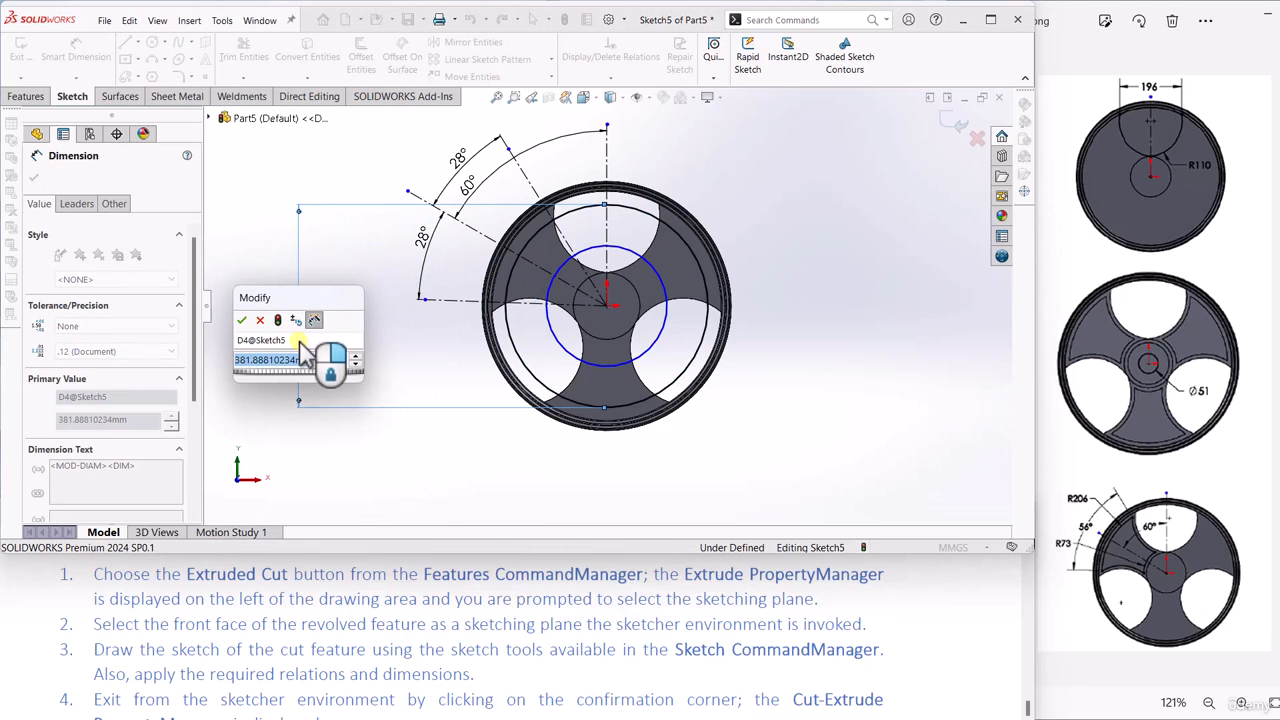
{"action": "type", "text": "20"}
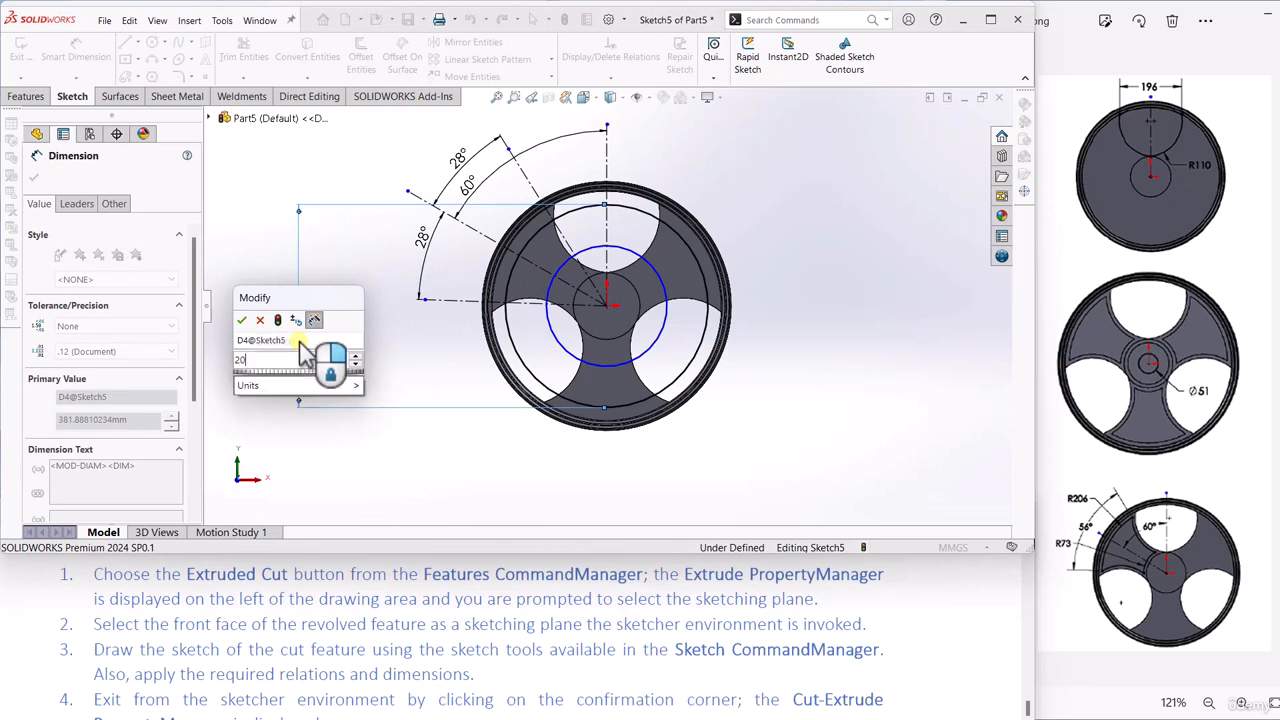
{"action": "type", "text": "6*2"}
{"action": "key", "text": "Return"}
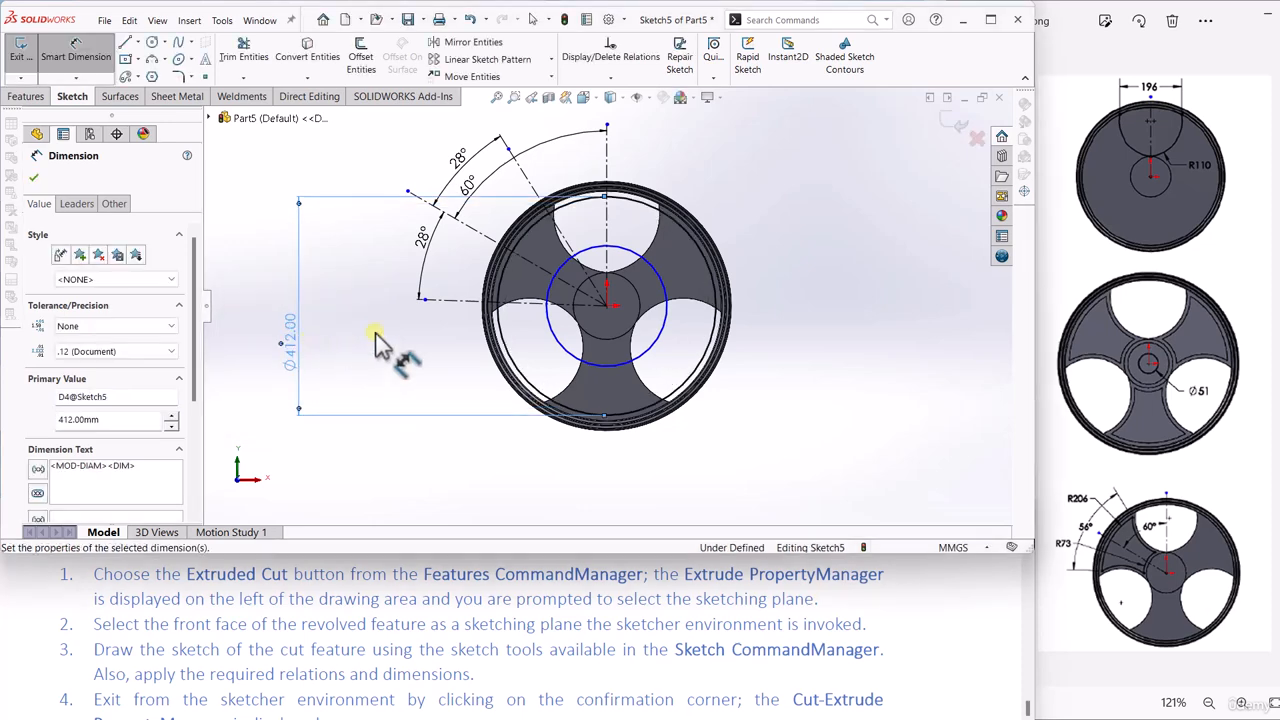
Step: Dimension the inner sketch circle's diameter as 73*2, giving 146 mm
{"action": "left_click", "coordinate": [558, 343]}
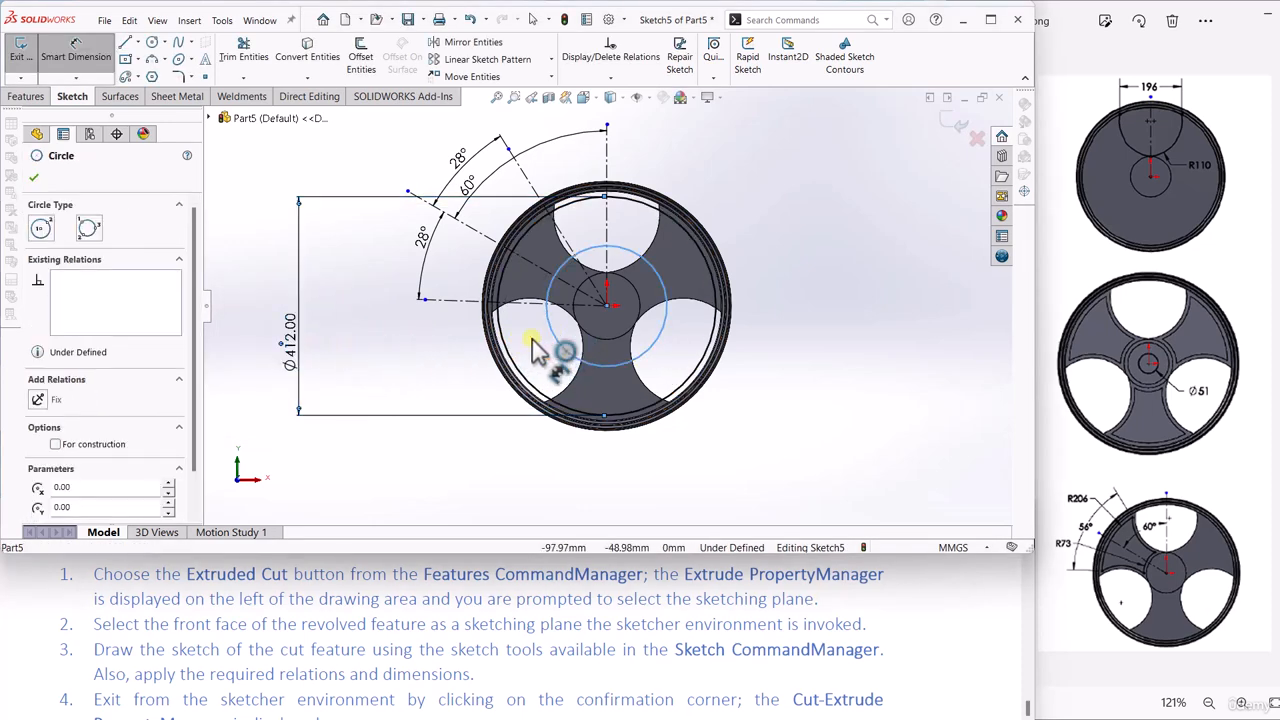
{"action": "left_click", "coordinate": [375, 362]}
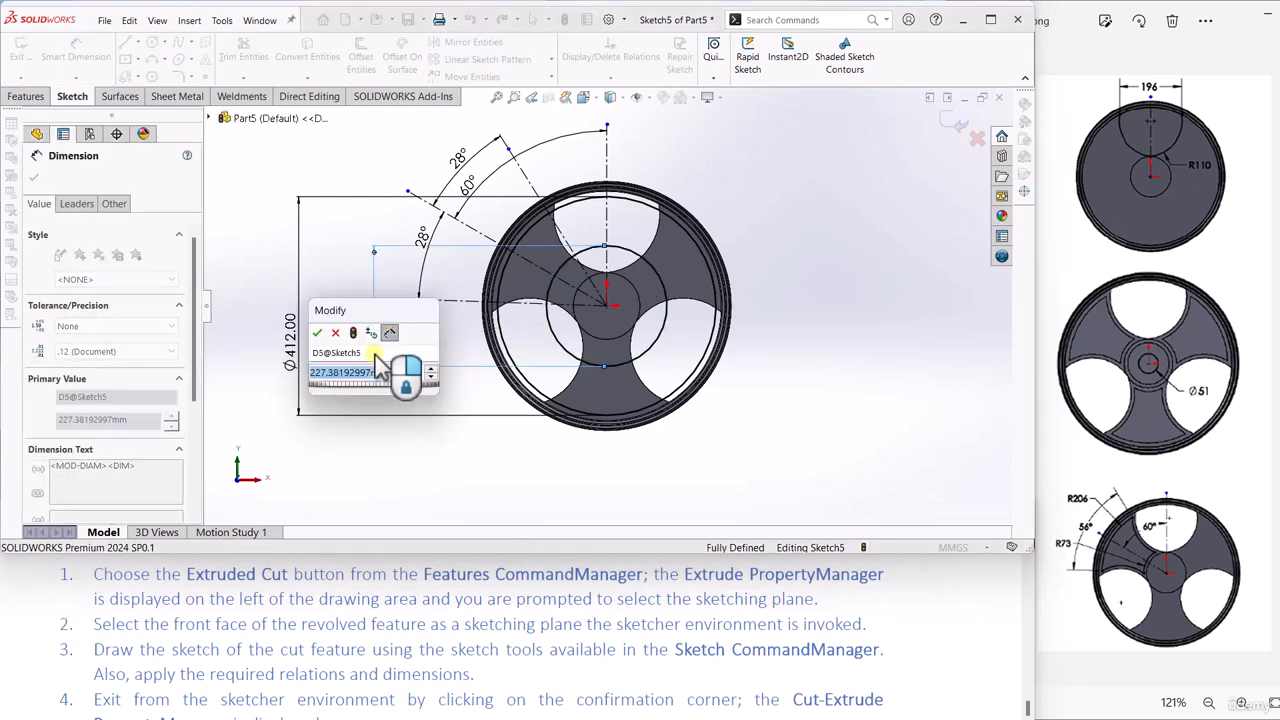
{"action": "type", "text": "73"}
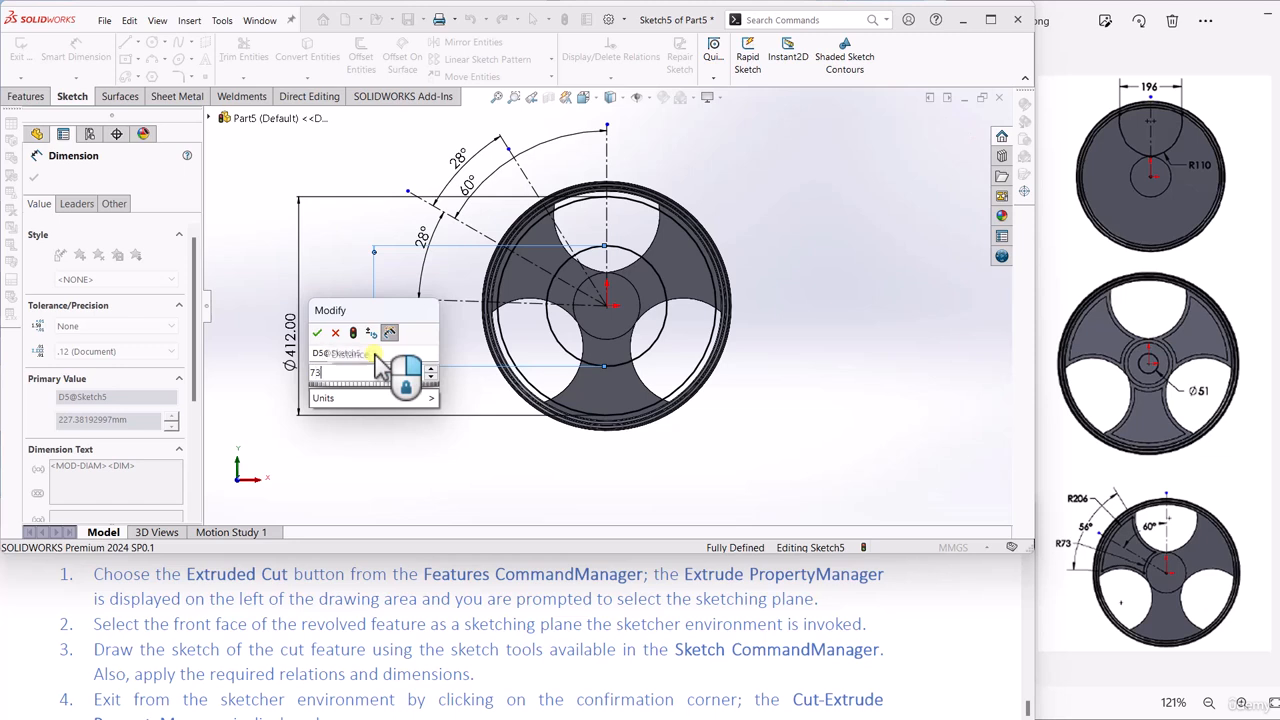
{"action": "type", "text": "*2"}
{"action": "key", "text": "Return"}
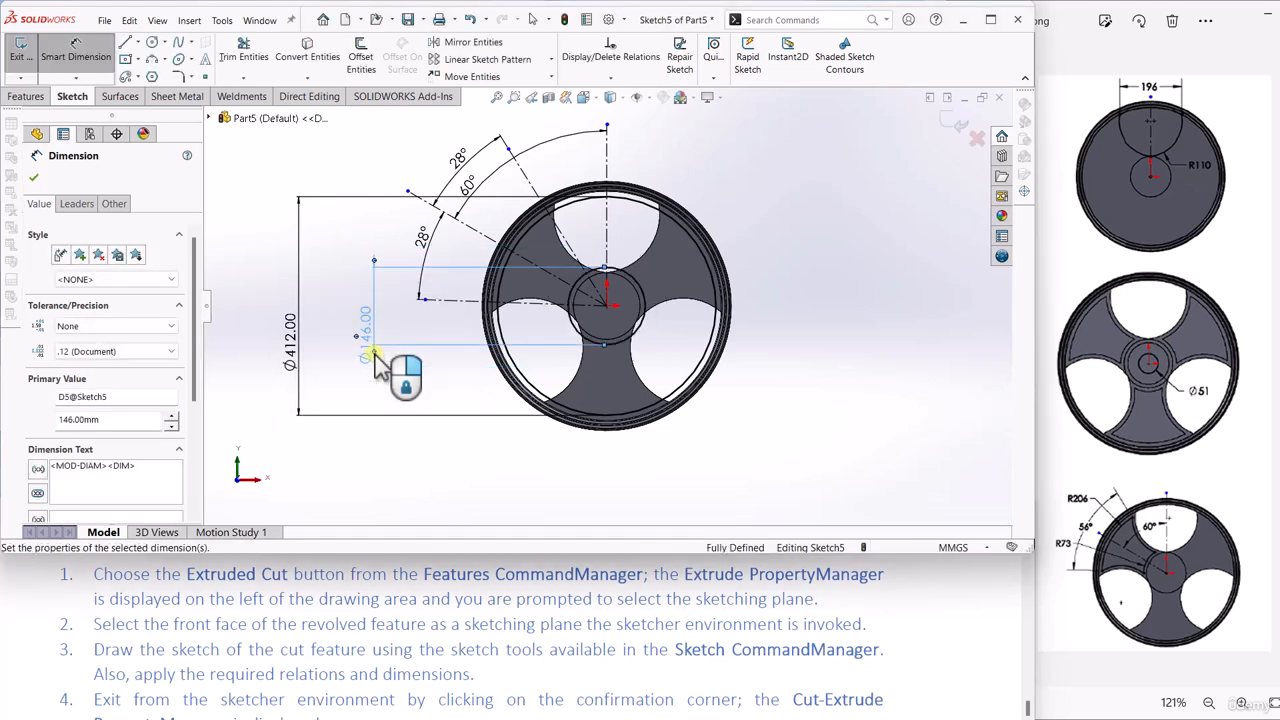
{"action": "left_click", "coordinate": [33, 180]}
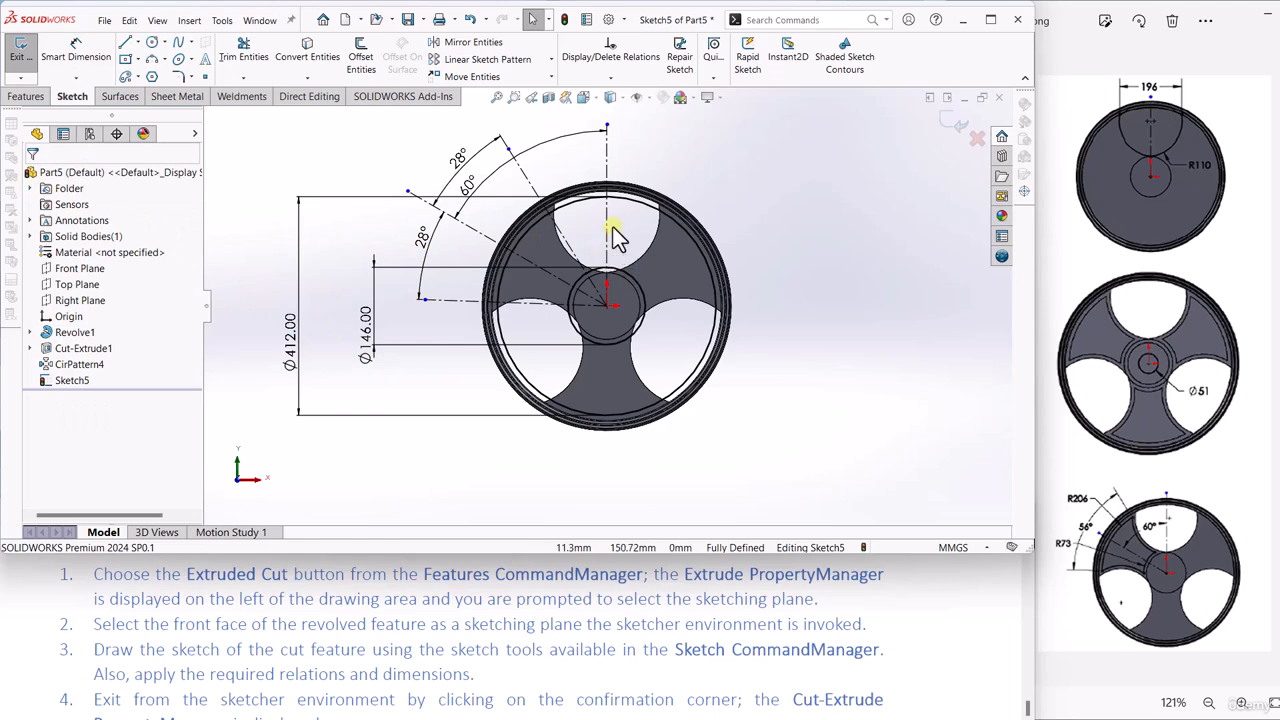
Step: Sketch a 3 Point Arc between the steep centerline's intersections with the 412 mm and 146 mm circles, bulging into the upper-left spoke
{"action": "scroll", "coordinate": [615, 235], "scroll_direction": "down", "scroll_amount": 2}
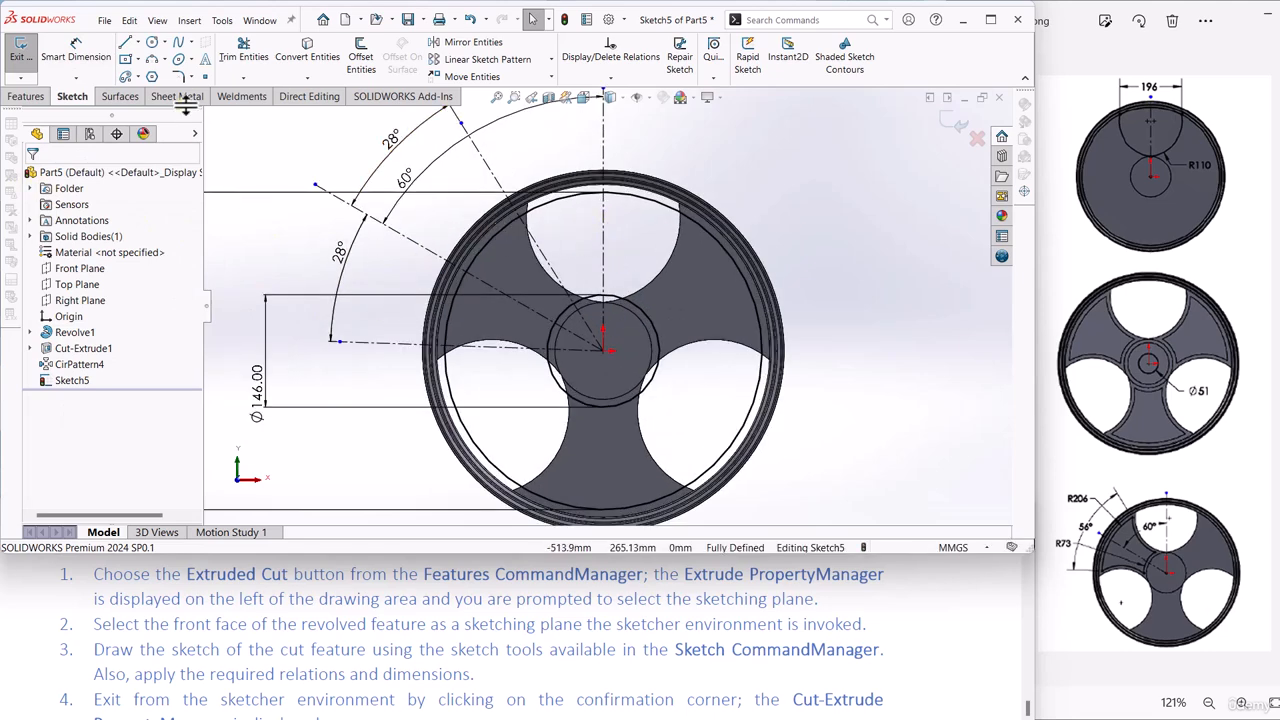
{"action": "left_click", "coordinate": [164, 60]}
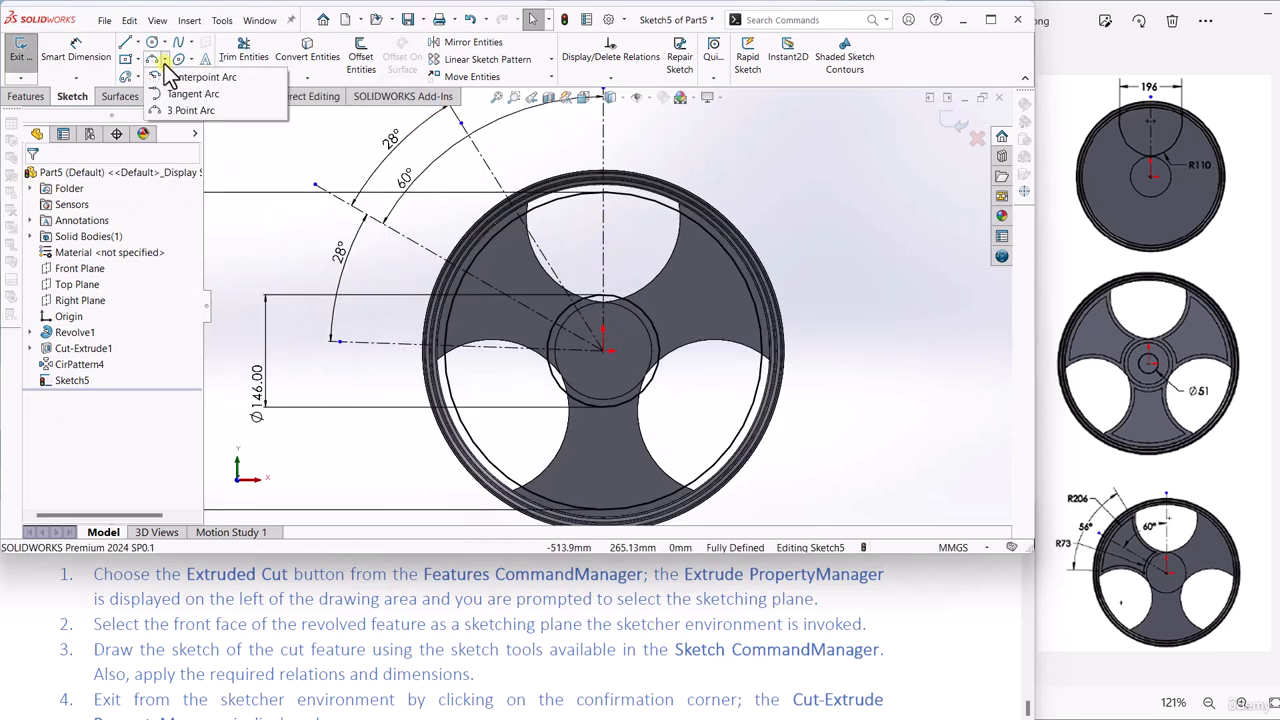
{"action": "left_click", "coordinate": [185, 110]}
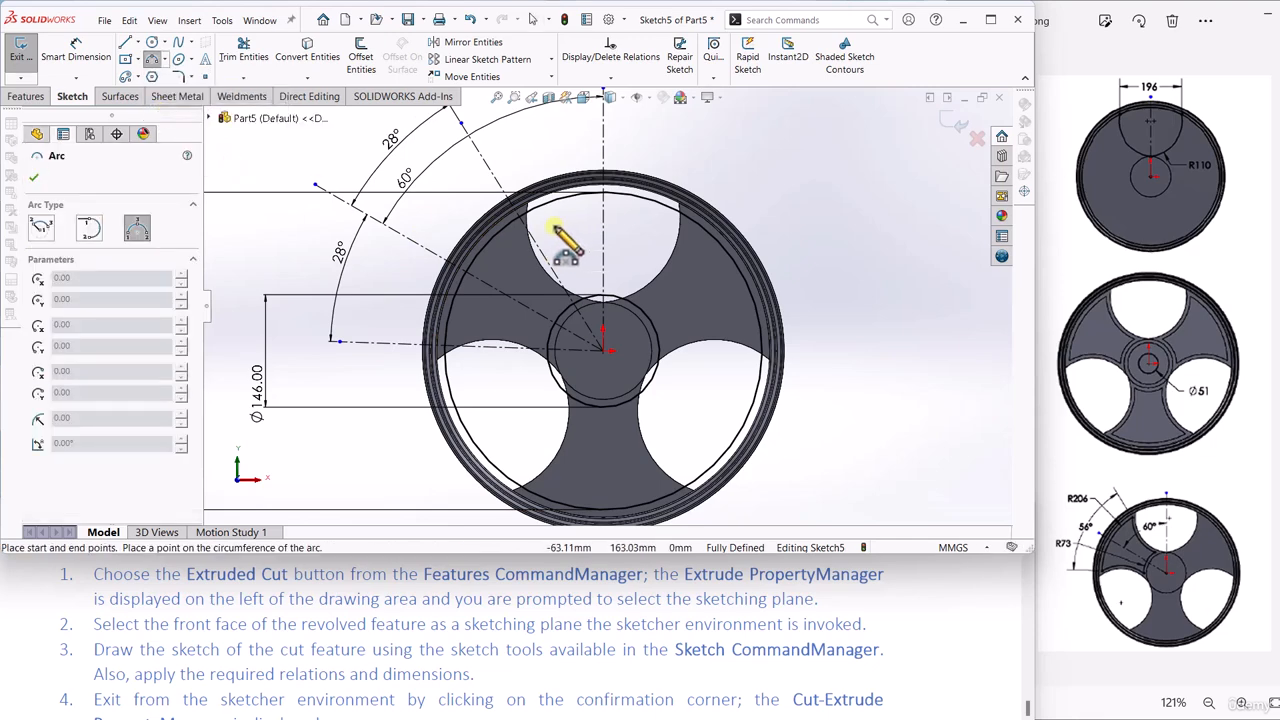
{"action": "scroll", "coordinate": [545, 247], "scroll_direction": "down", "scroll_amount": 6}
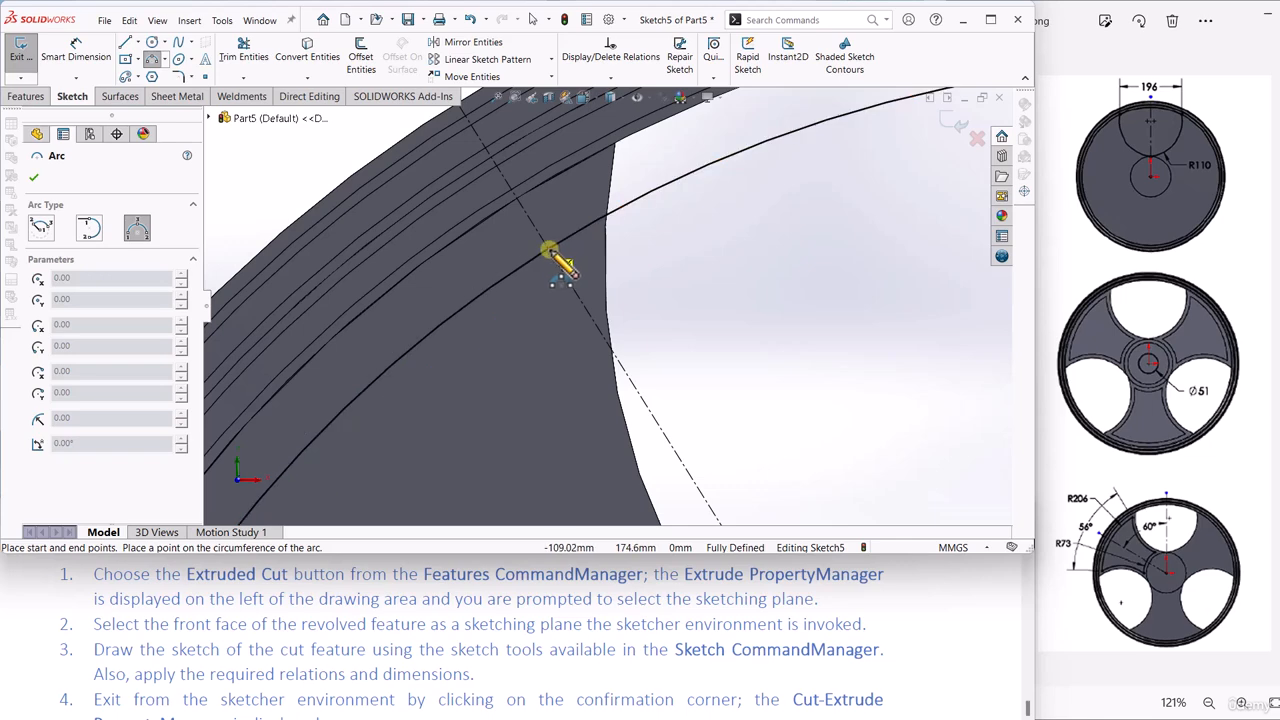
{"action": "left_click", "coordinate": [546, 246]}
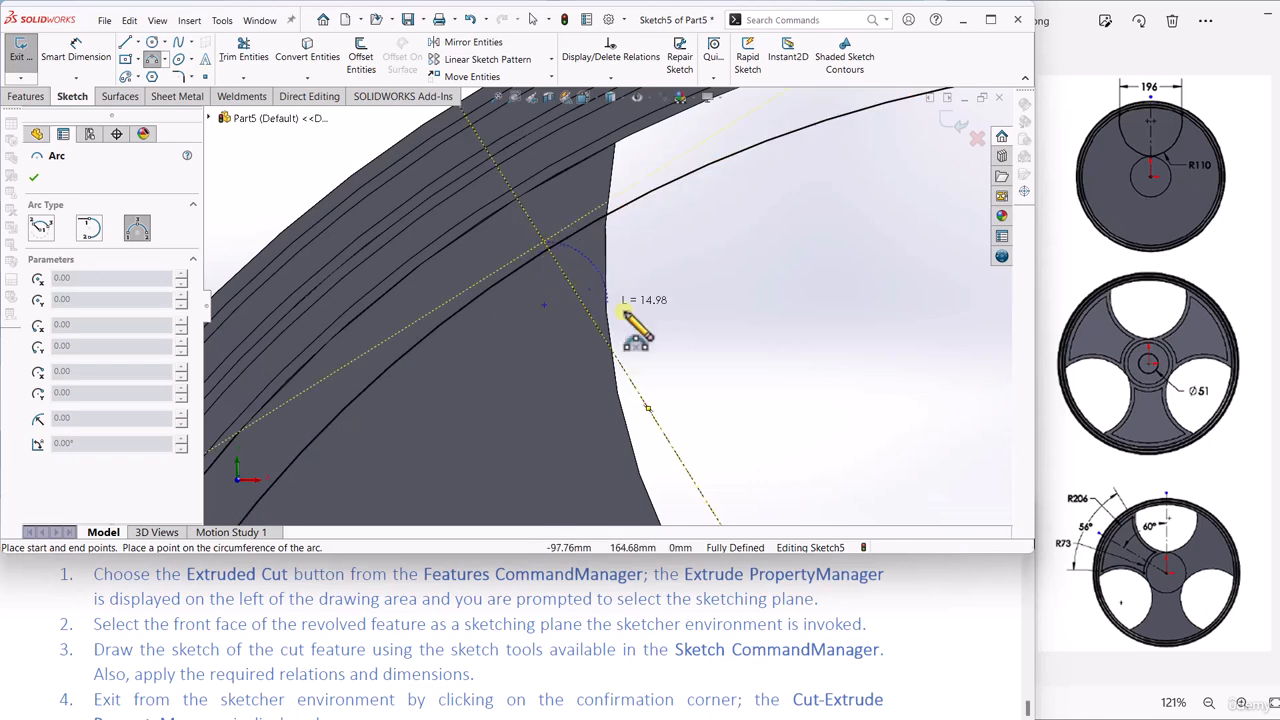
{"action": "scroll", "coordinate": [680, 415], "scroll_direction": "up", "scroll_amount": 8}
{"action": "scroll", "coordinate": [652, 400], "scroll_direction": "down", "scroll_amount": 6}
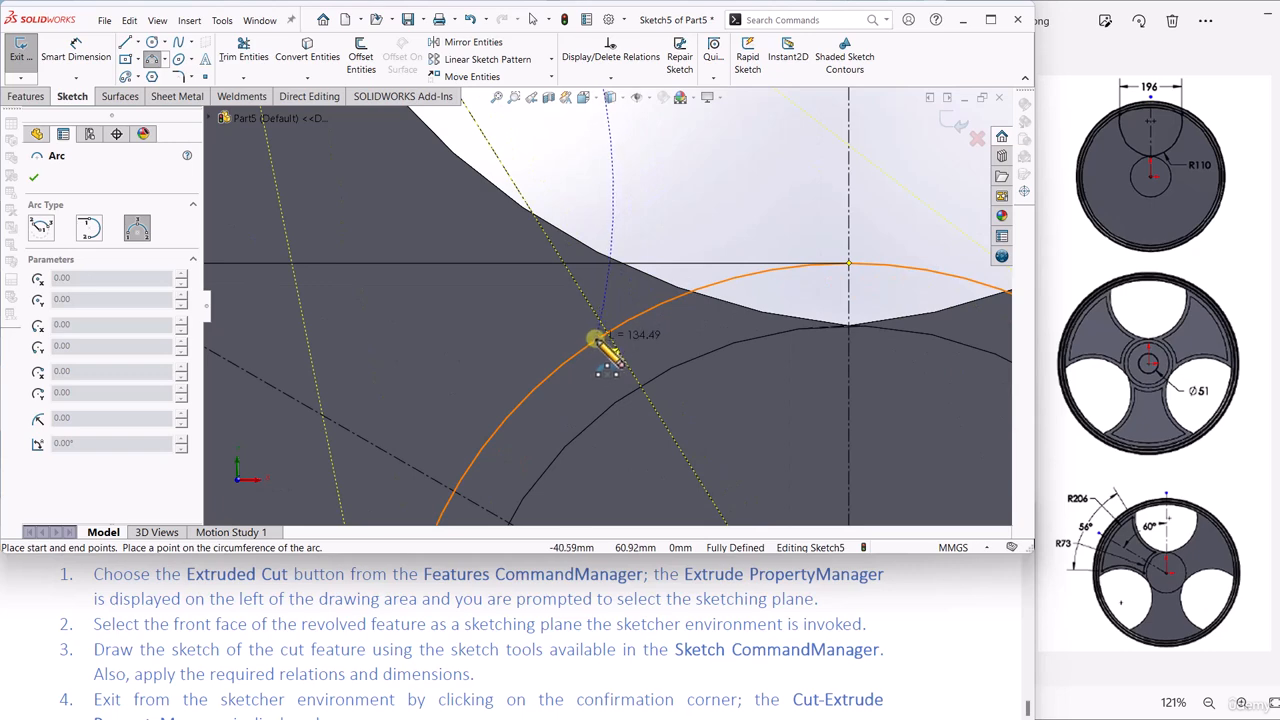
{"action": "left_click", "coordinate": [598, 342]}
{"action": "scroll", "coordinate": [528, 349], "scroll_direction": "up", "scroll_amount": 5}
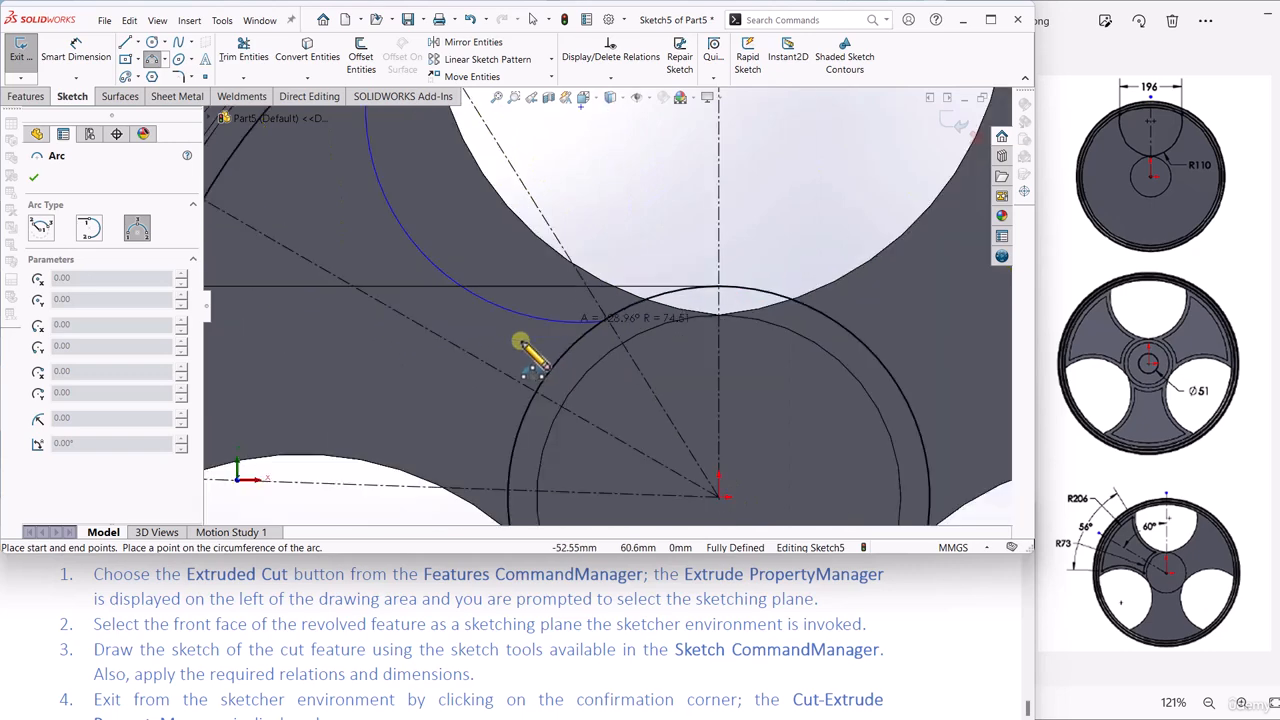
{"action": "left_click", "coordinate": [526, 252]}
{"action": "key", "text": "Escape"}
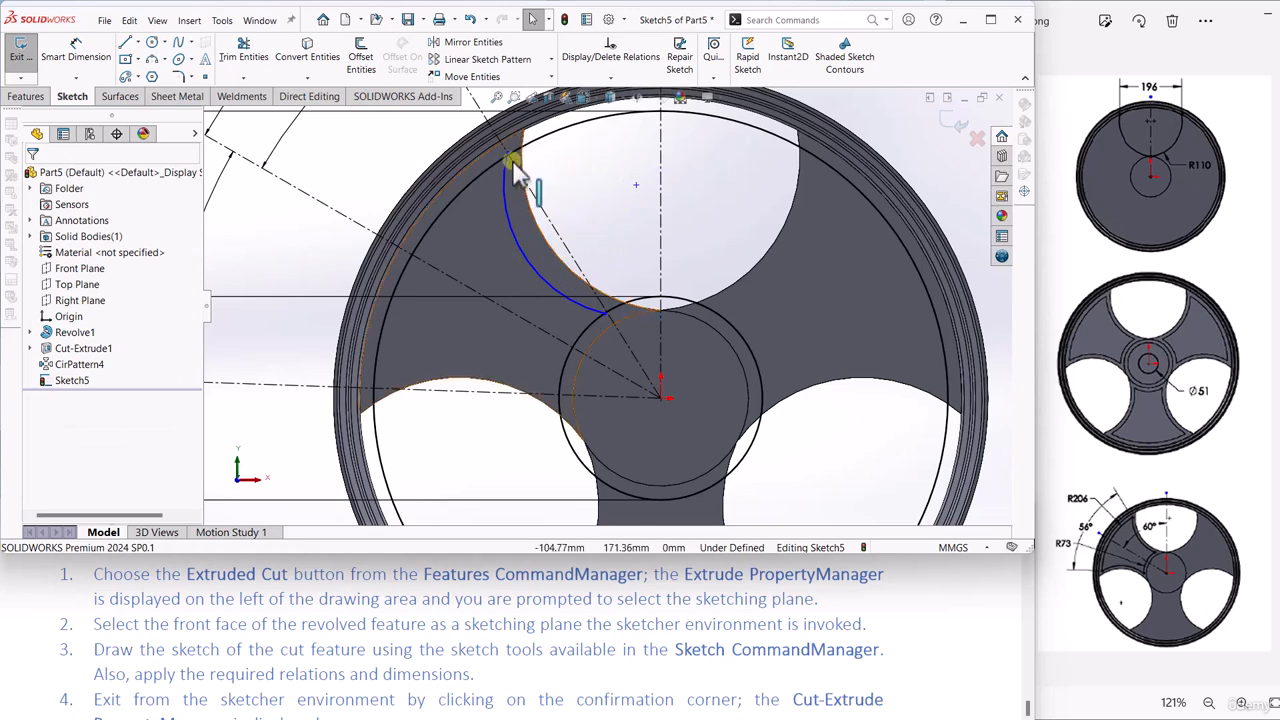
Step: Add a Coincident relation between the 3 Point Arc's outer endpoint and the 412 mm circle
{"action": "scroll", "coordinate": [512, 162], "scroll_direction": "up", "scroll_amount": 3}
{"action": "scroll", "coordinate": [521, 170], "scroll_direction": "up", "scroll_amount": 2}
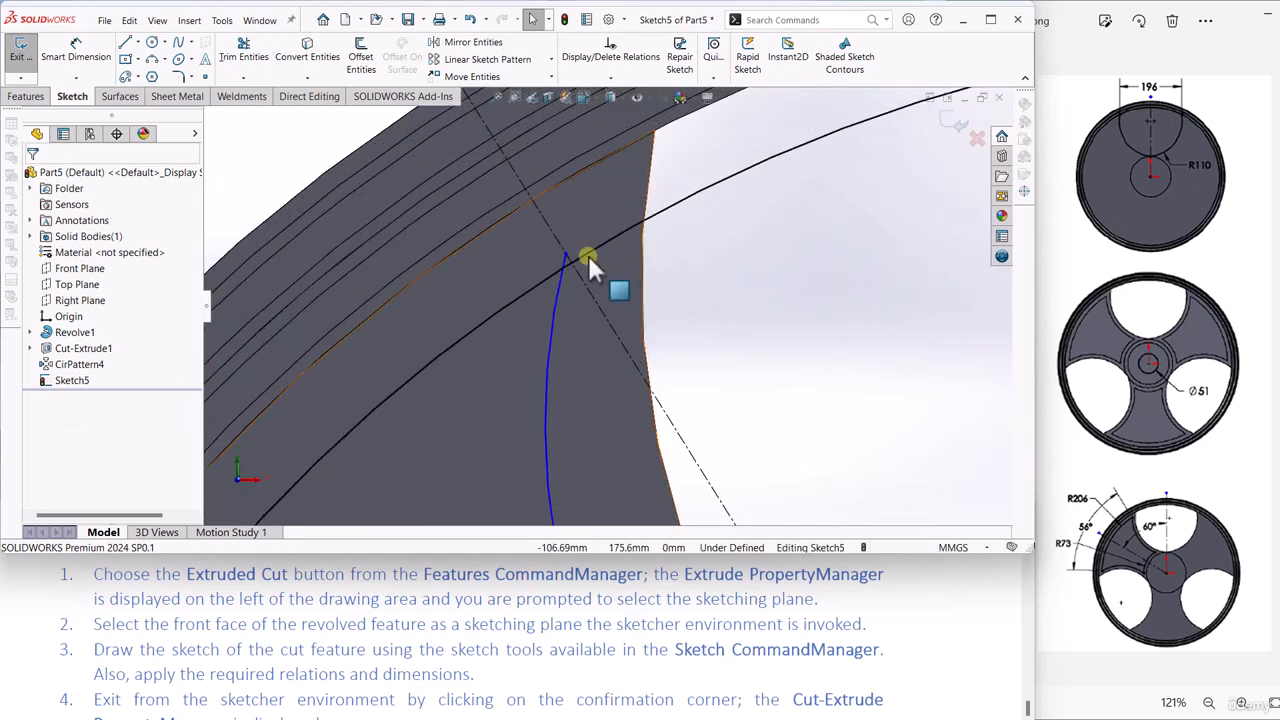
{"action": "scroll", "coordinate": [588, 258], "scroll_direction": "up", "scroll_amount": 2}
{"action": "left_click_drag", "start_coordinate": [552, 262], "coordinate": [549, 270]}
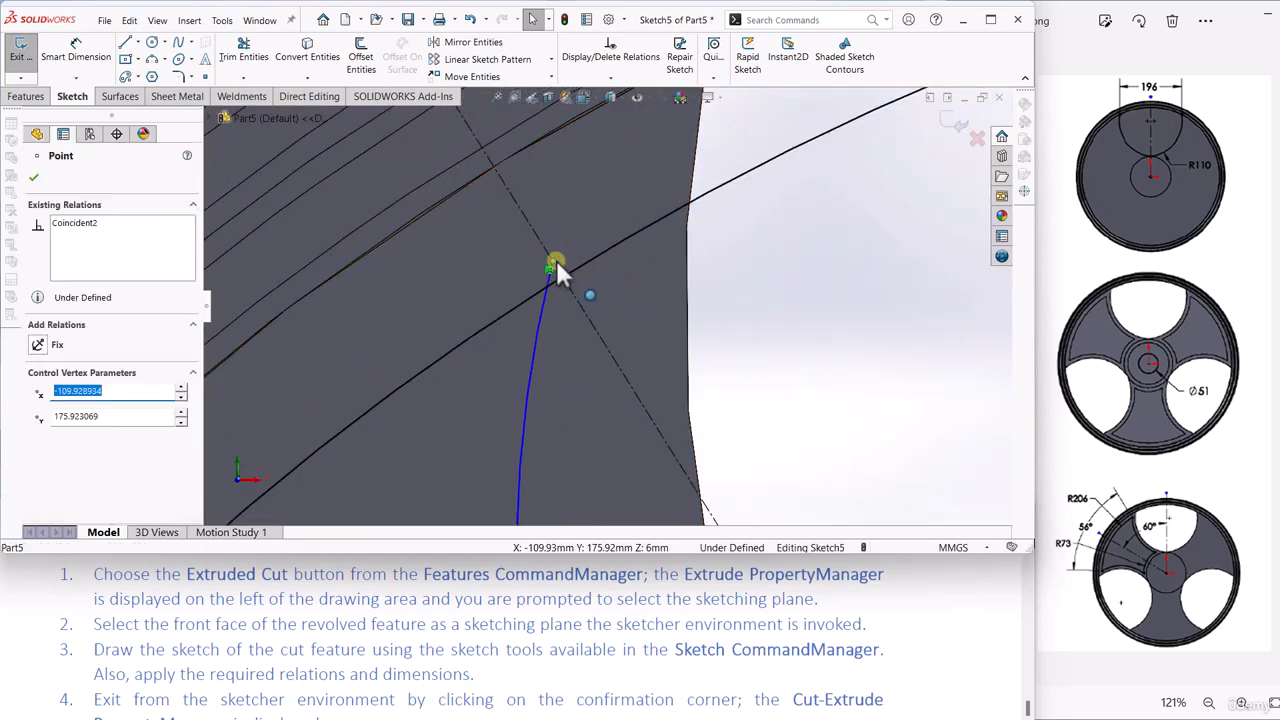
{"action": "left_click", "coordinate": [568, 274], "text": "ctrl"}
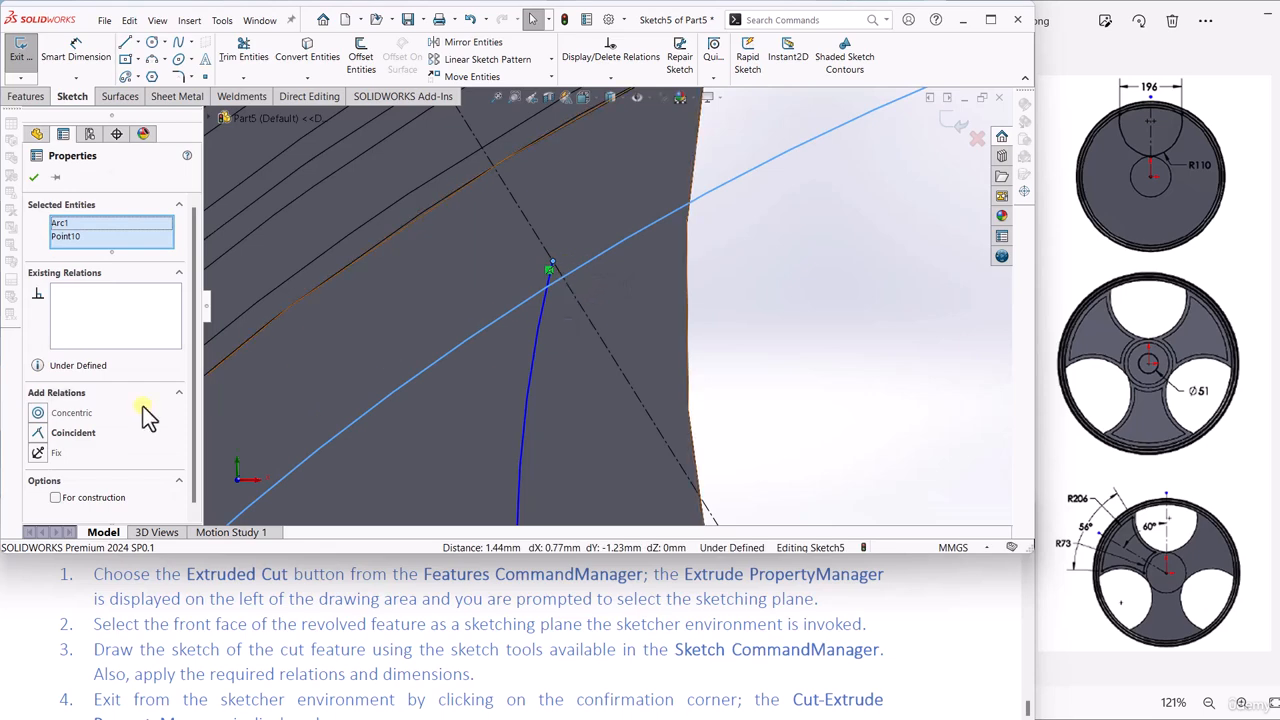
{"action": "left_click", "coordinate": [40, 433]}
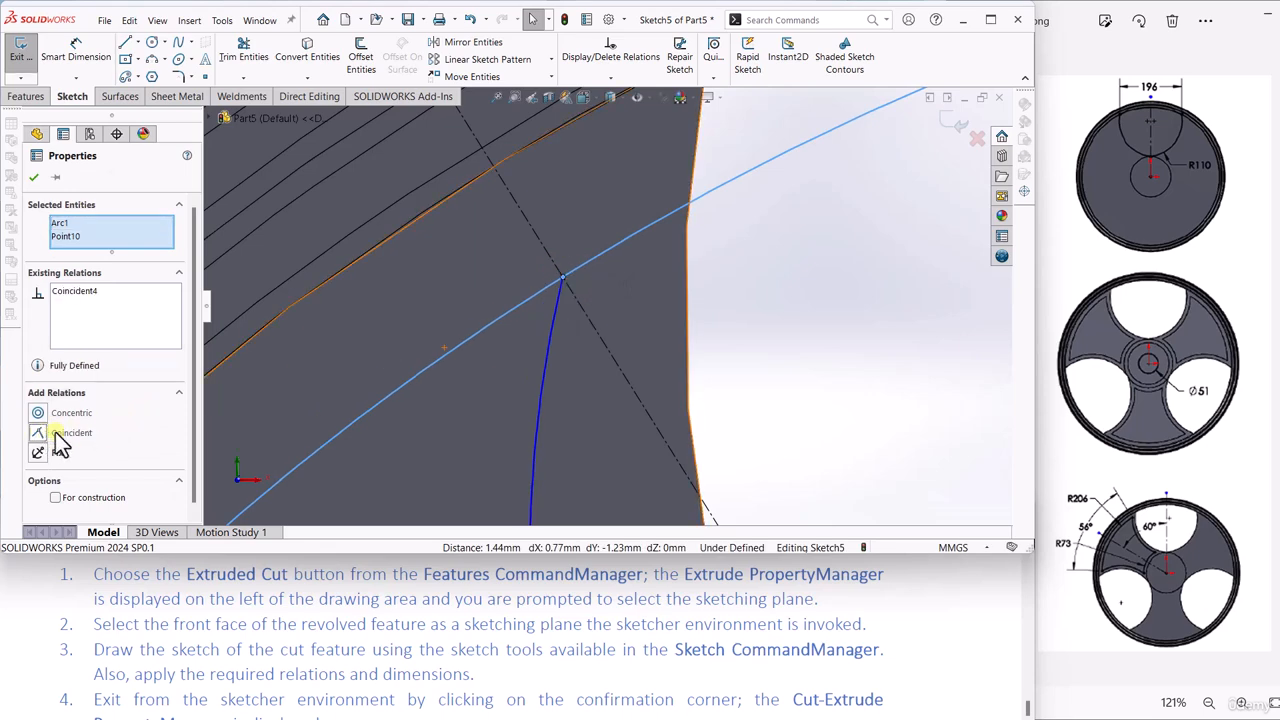
{"action": "left_click", "coordinate": [777, 303]}
Step: Make the 3 Point Arc concentric with the curved edge of the upper web opening
{"action": "scroll", "coordinate": [735, 332], "scroll_direction": "up", "scroll_amount": 10}
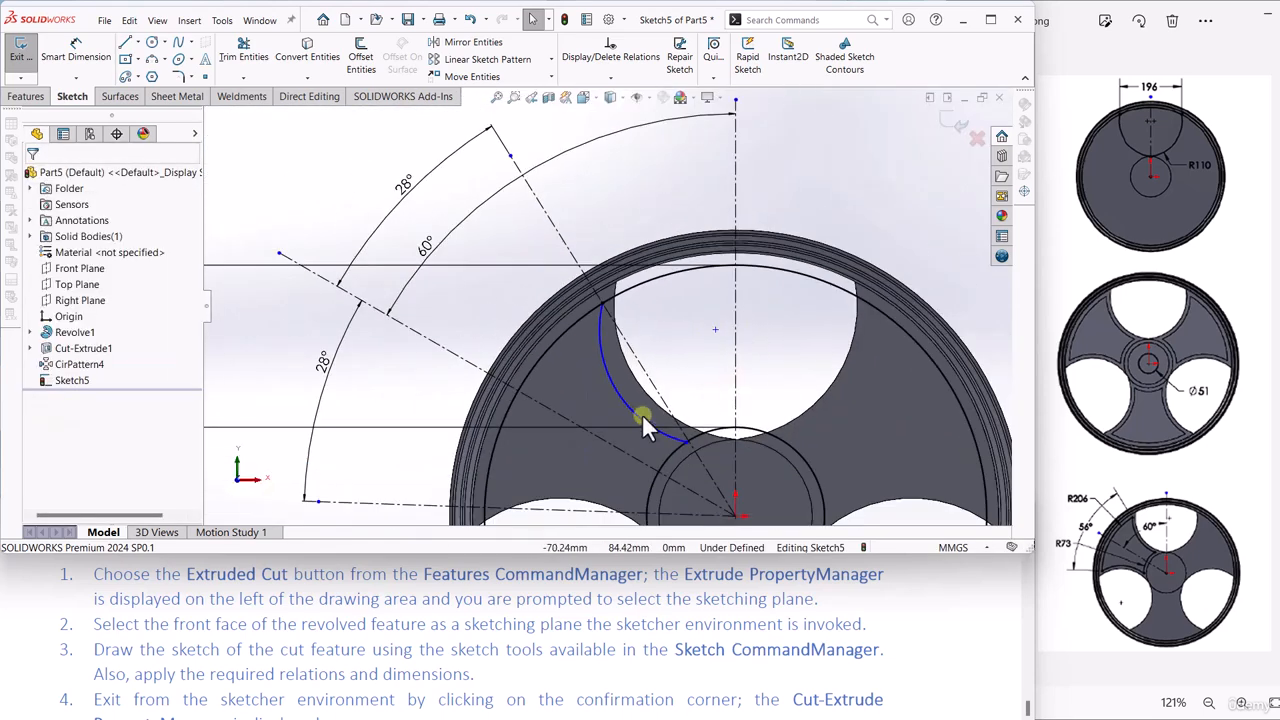
{"action": "scroll", "coordinate": [645, 425], "scroll_direction": "down", "scroll_amount": 3}
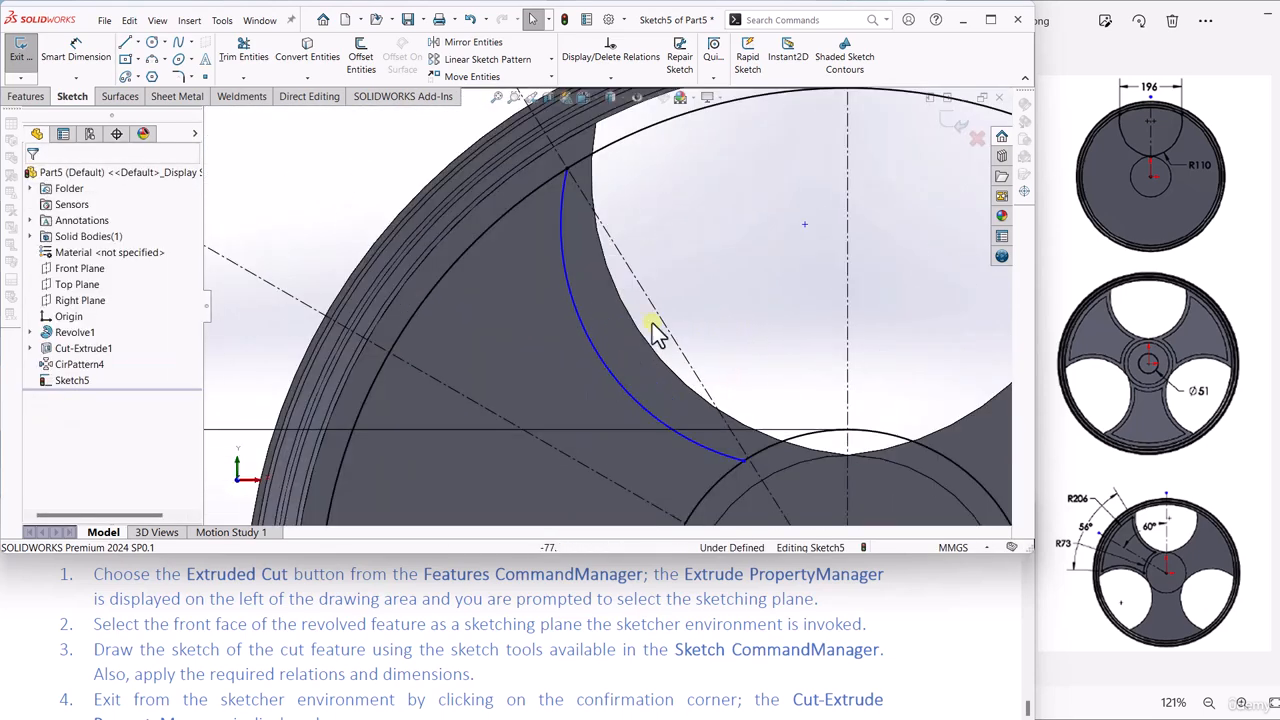
{"action": "left_click", "coordinate": [570, 285]}
{"action": "left_click", "coordinate": [600, 258], "text": "ctrl"}
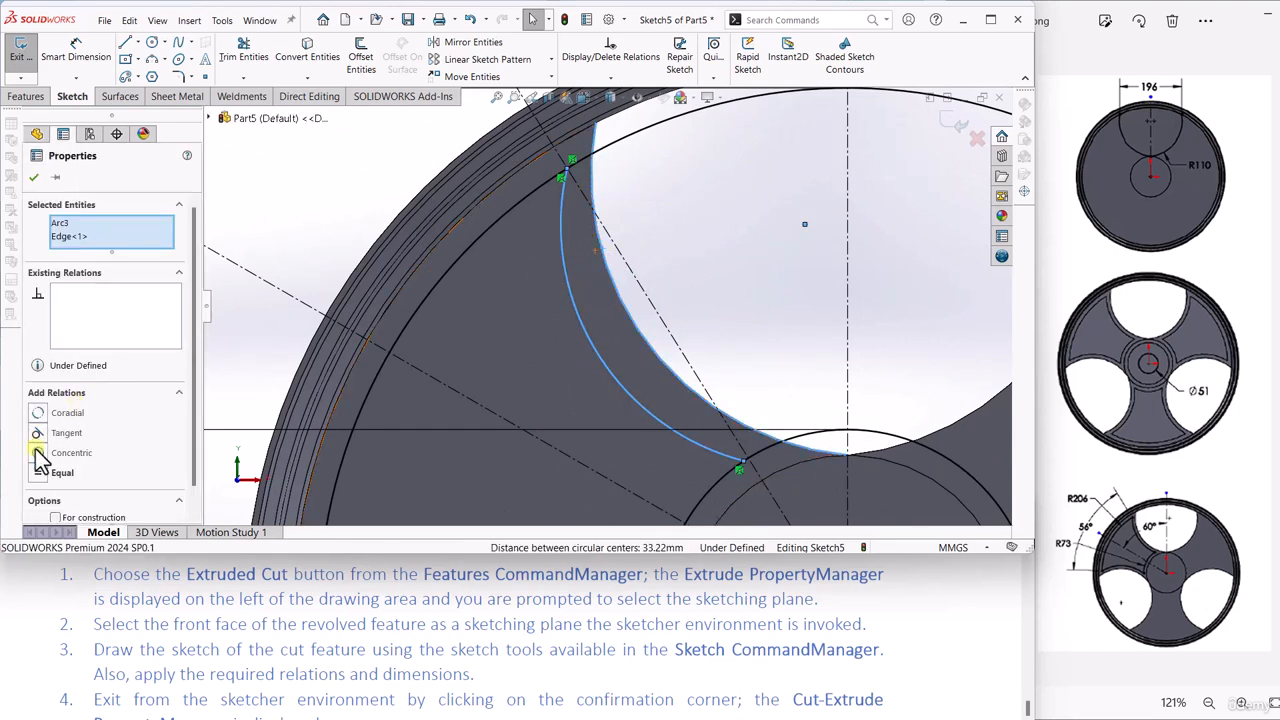
{"action": "left_click", "coordinate": [37, 452]}
{"action": "left_click", "coordinate": [34, 178]}
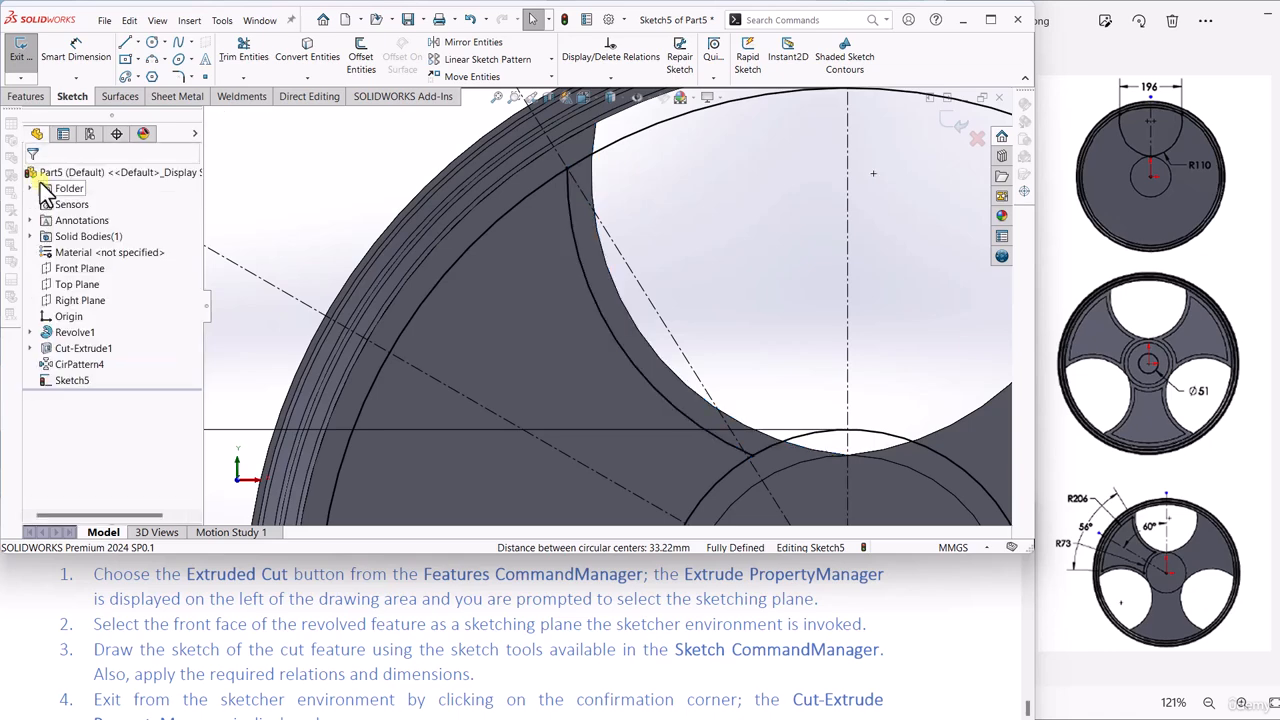
Step: Mirror the arc about the 60° centerline, keeping the original, to form the spoke pocket's other side
{"action": "scroll", "coordinate": [641, 345], "scroll_direction": "up", "scroll_amount": 5}
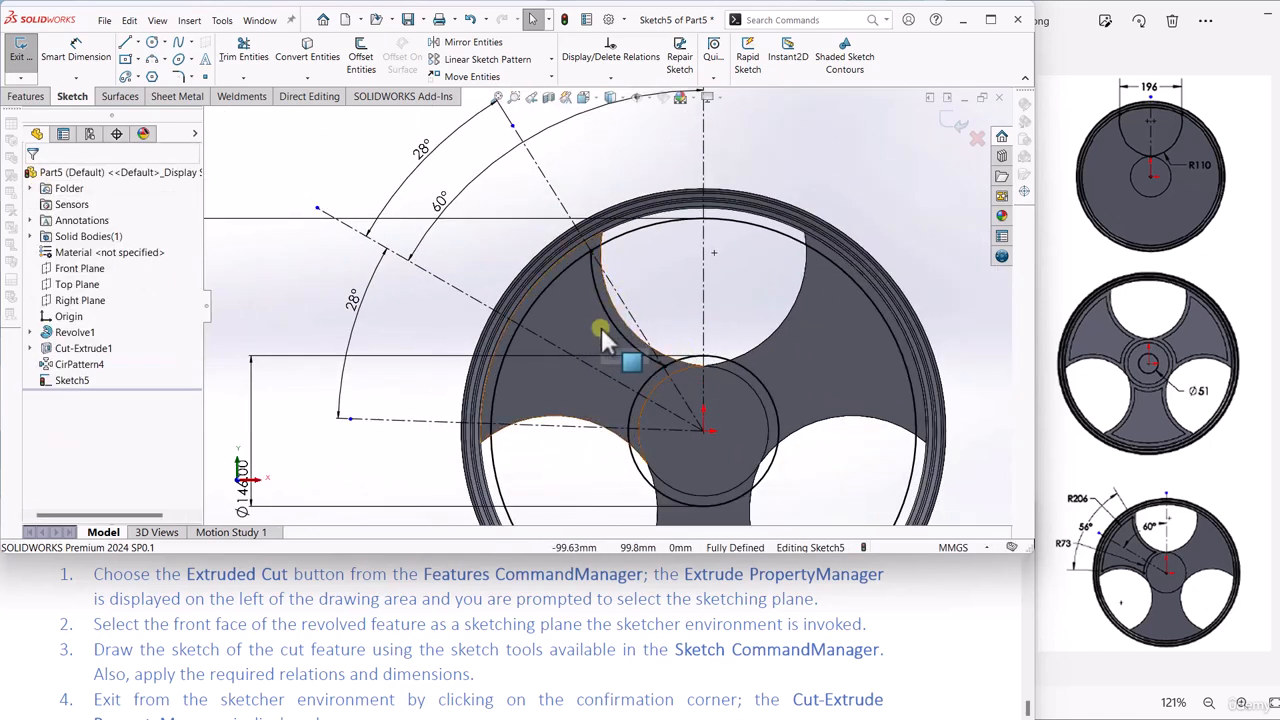
{"action": "left_click", "coordinate": [474, 43]}
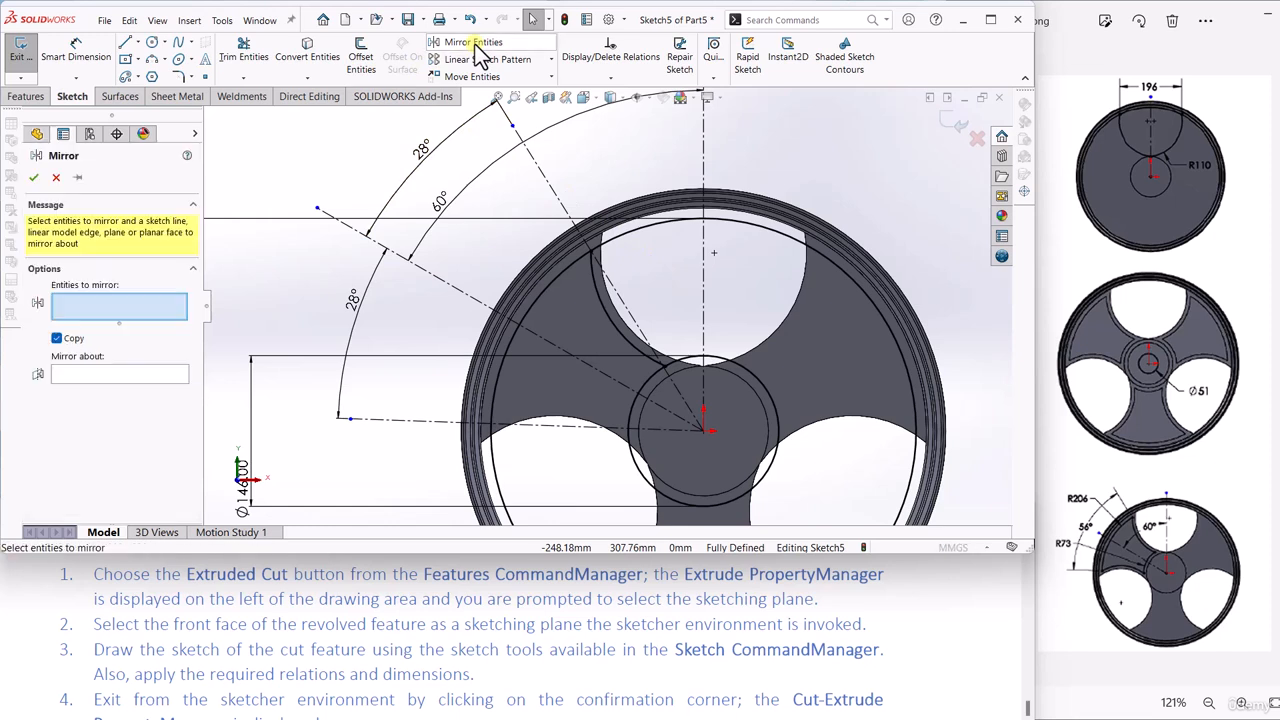
{"action": "left_click", "coordinate": [597, 298]}
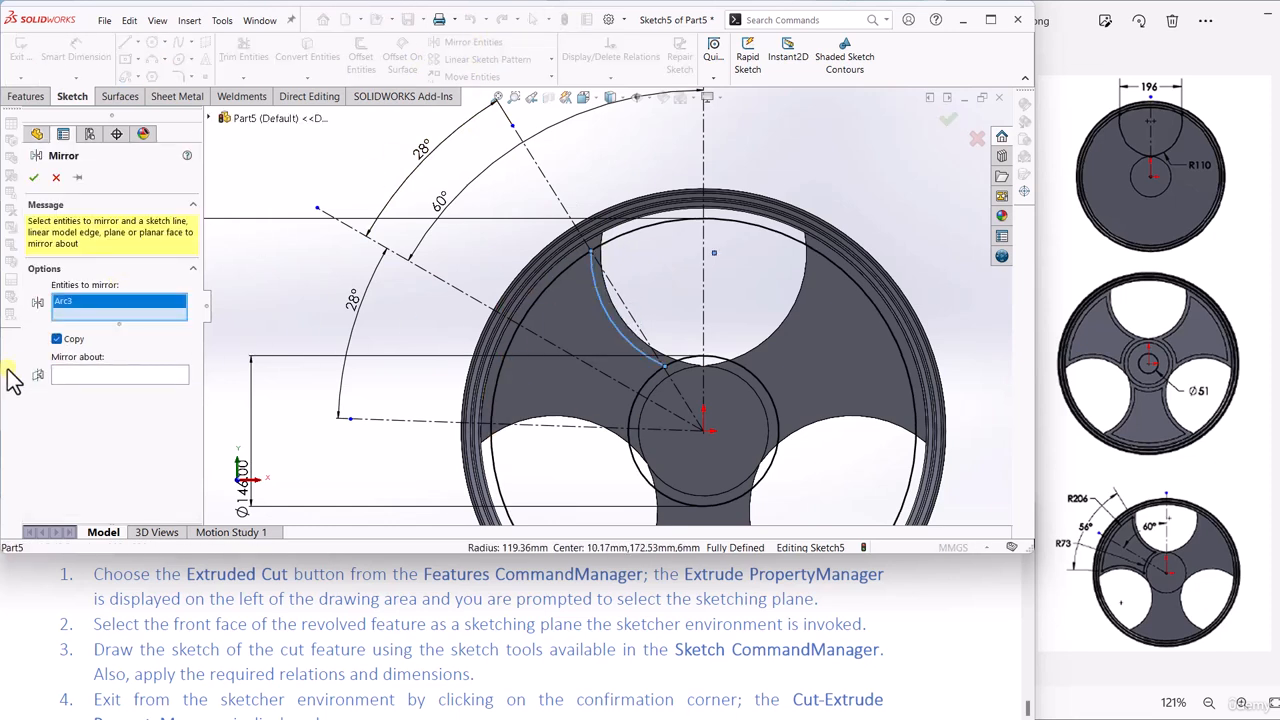
{"action": "left_click", "coordinate": [71, 376]}
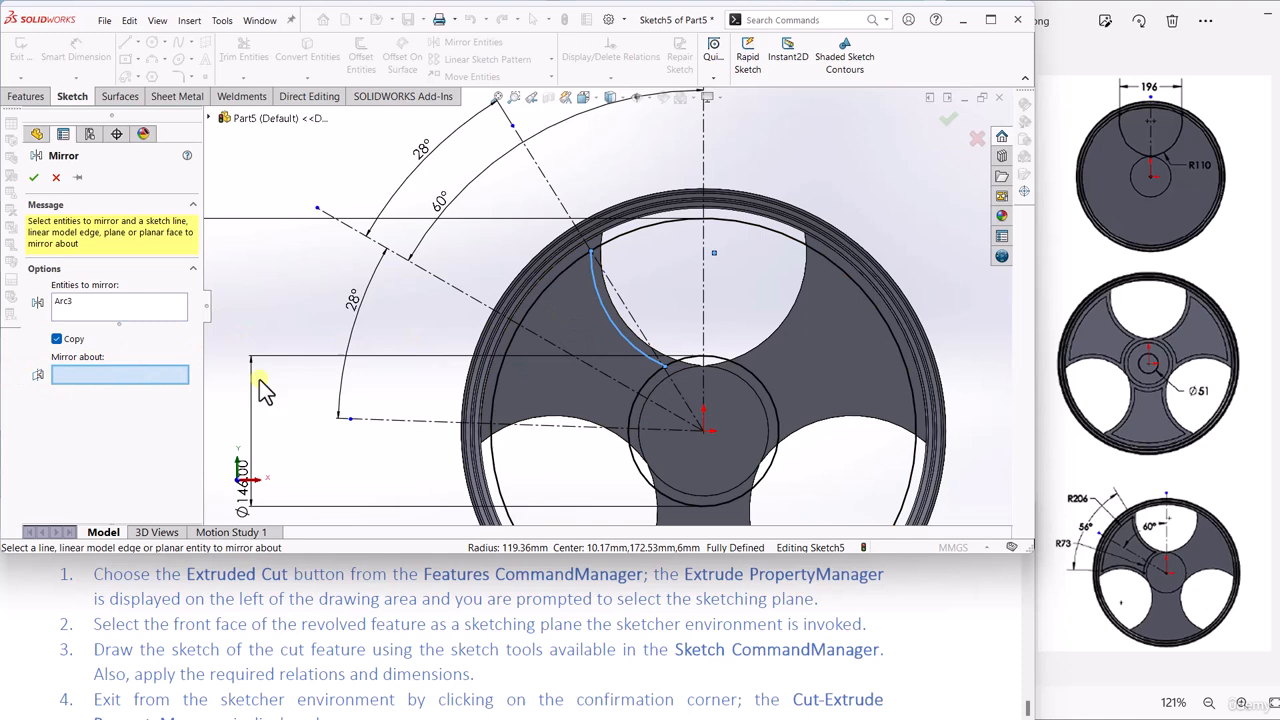
{"action": "left_click", "coordinate": [548, 340]}
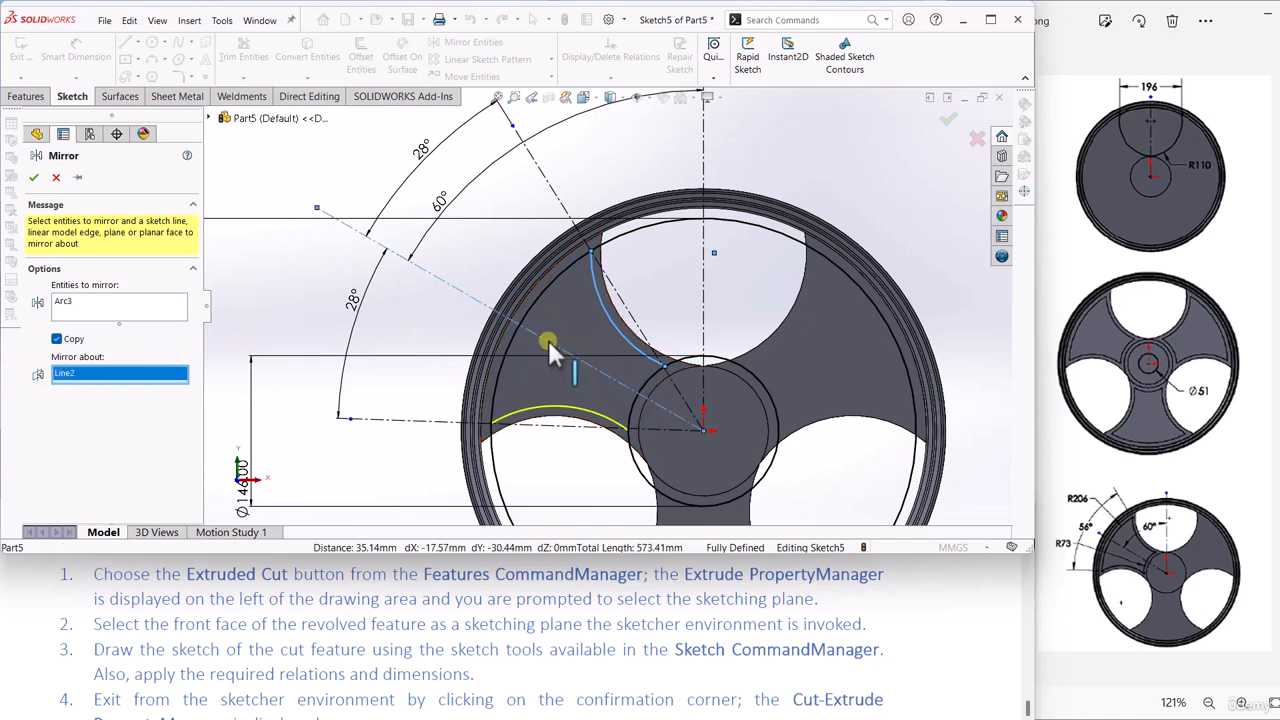
{"action": "left_click", "coordinate": [35, 178]}
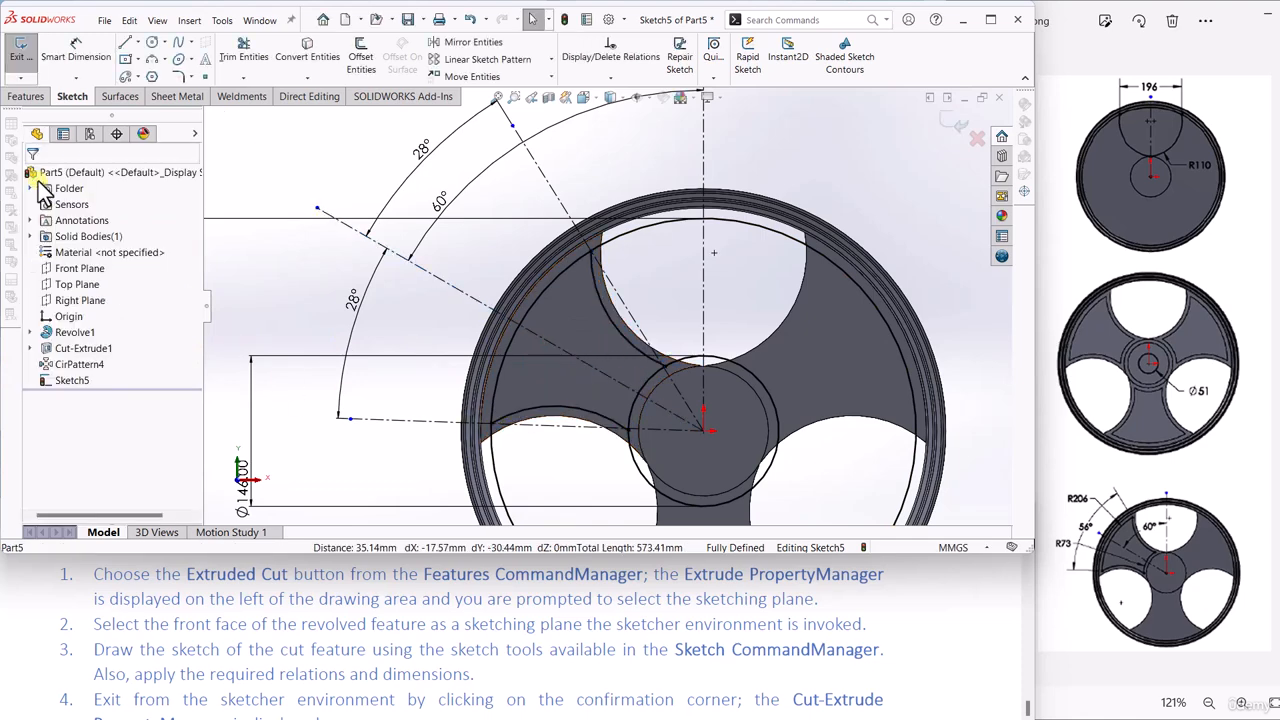
Step: Power-trim the excess portions of the 412 mm and 146 mm circles outside the upper-left spoke pocket profile
{"action": "scroll", "coordinate": [680, 362], "scroll_direction": "down", "scroll_amount": 3}
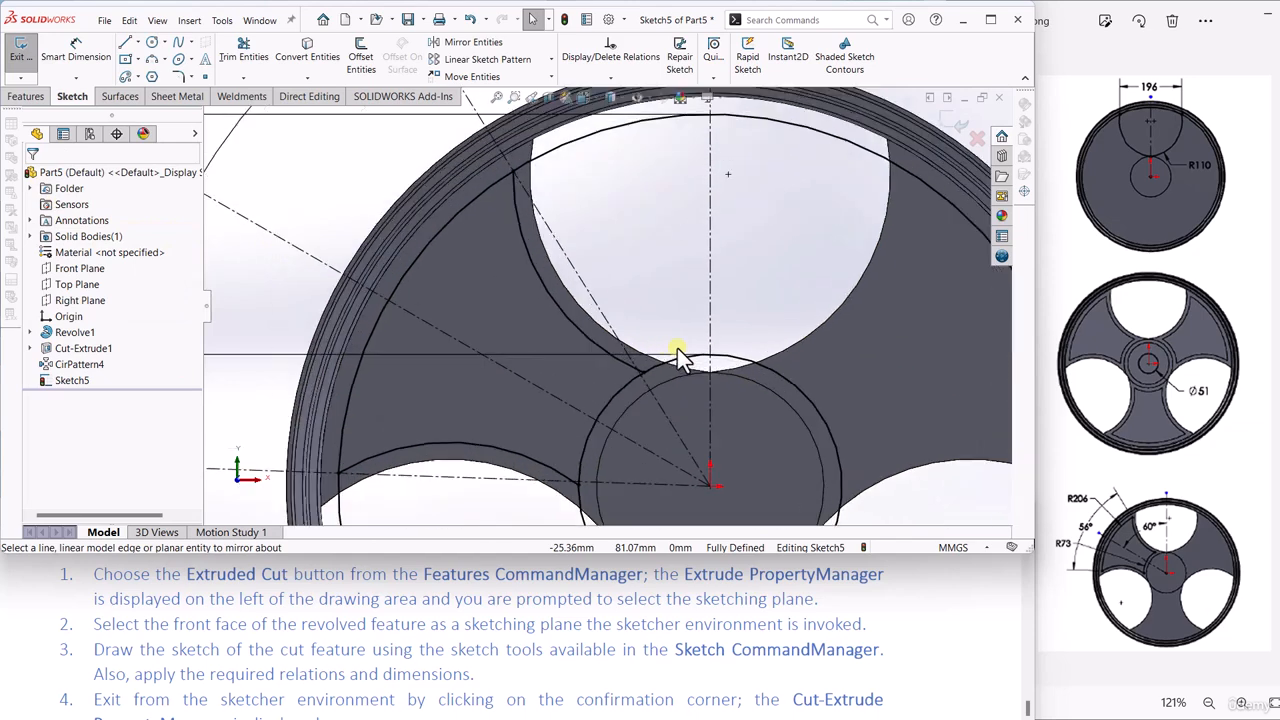
{"action": "scroll", "coordinate": [680, 365], "scroll_direction": "up", "scroll_amount": 4}
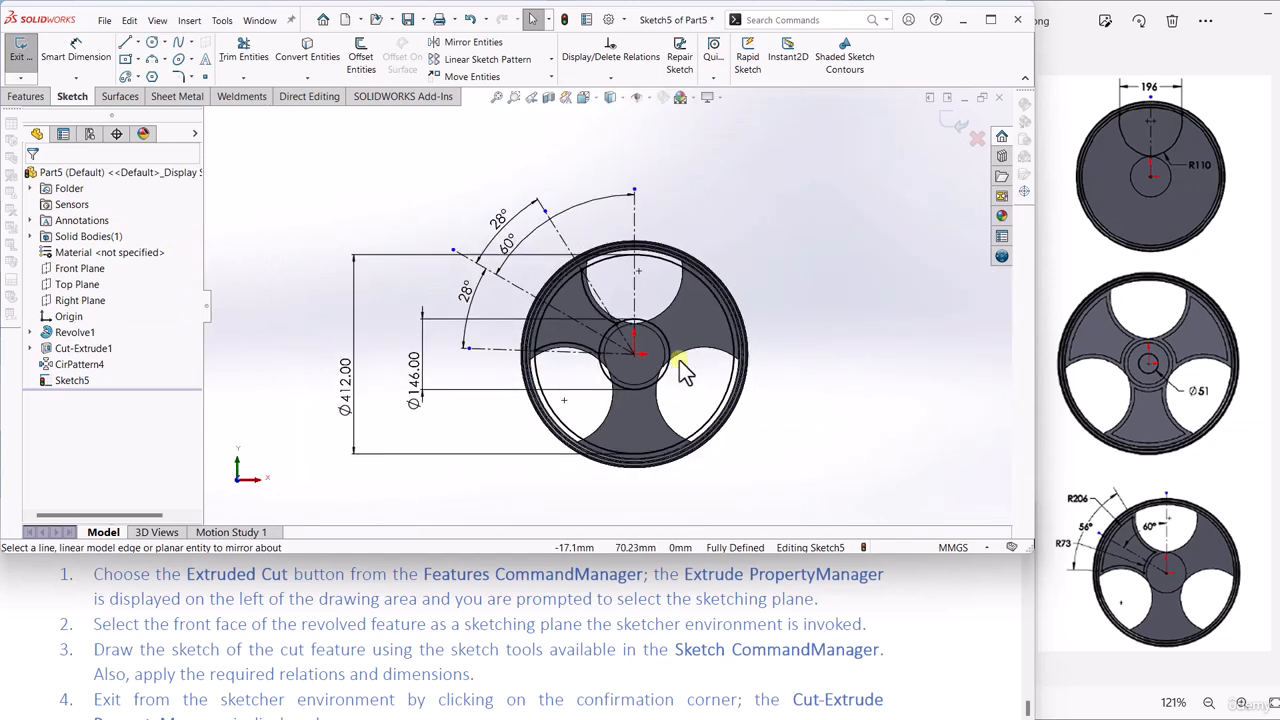
{"action": "scroll", "coordinate": [679, 362], "scroll_direction": "up", "scroll_amount": 2}
{"action": "scroll", "coordinate": [720, 324], "scroll_direction": "down", "scroll_amount": 2}
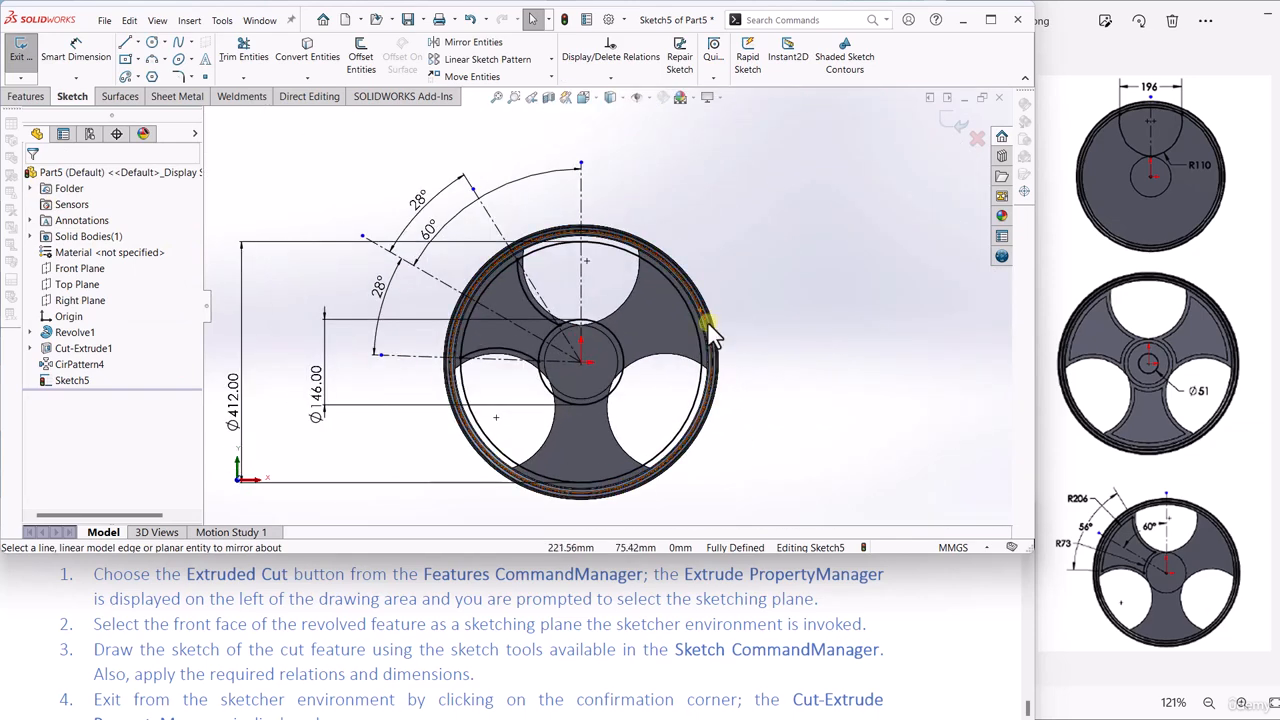
{"action": "scroll", "coordinate": [586, 376], "scroll_direction": "down", "scroll_amount": 2}
{"action": "scroll", "coordinate": [586, 376], "scroll_direction": "up", "scroll_amount": 3}
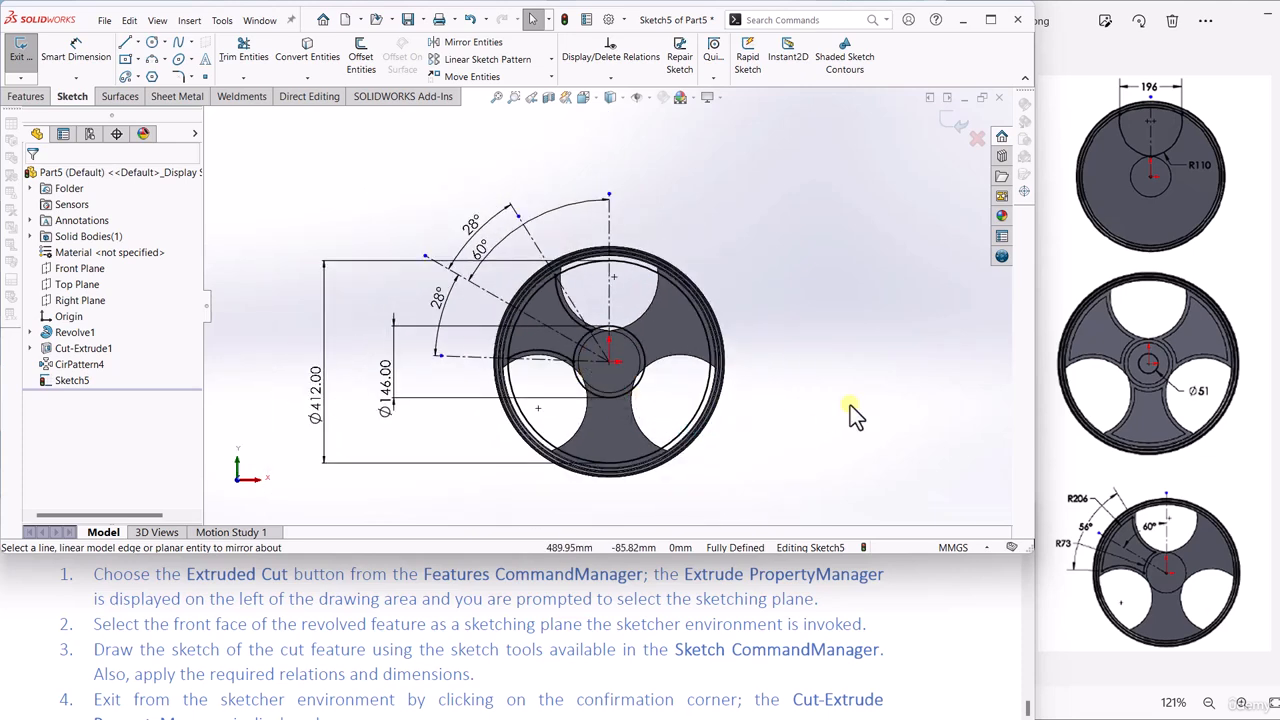
{"action": "left_click", "coordinate": [256, 68]}
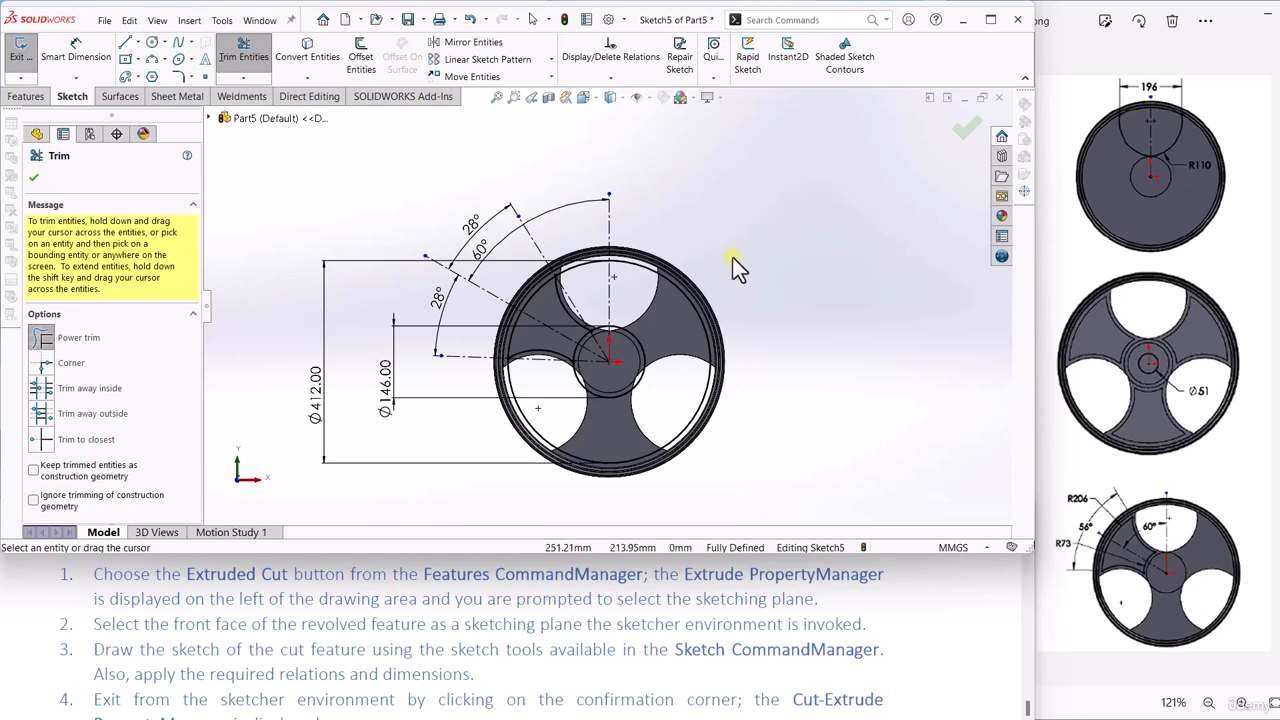
{"action": "mouse_move", "coordinate": [708, 274]}
{"action": "left_mouse_down"}
{"action": "mouse_move", "coordinate": [668, 335]}
{"action": "mouse_move", "coordinate": [602, 362]}
{"action": "left_mouse_up"}
{"action": "scroll", "coordinate": [652, 338], "scroll_direction": "down", "scroll_amount": 3}
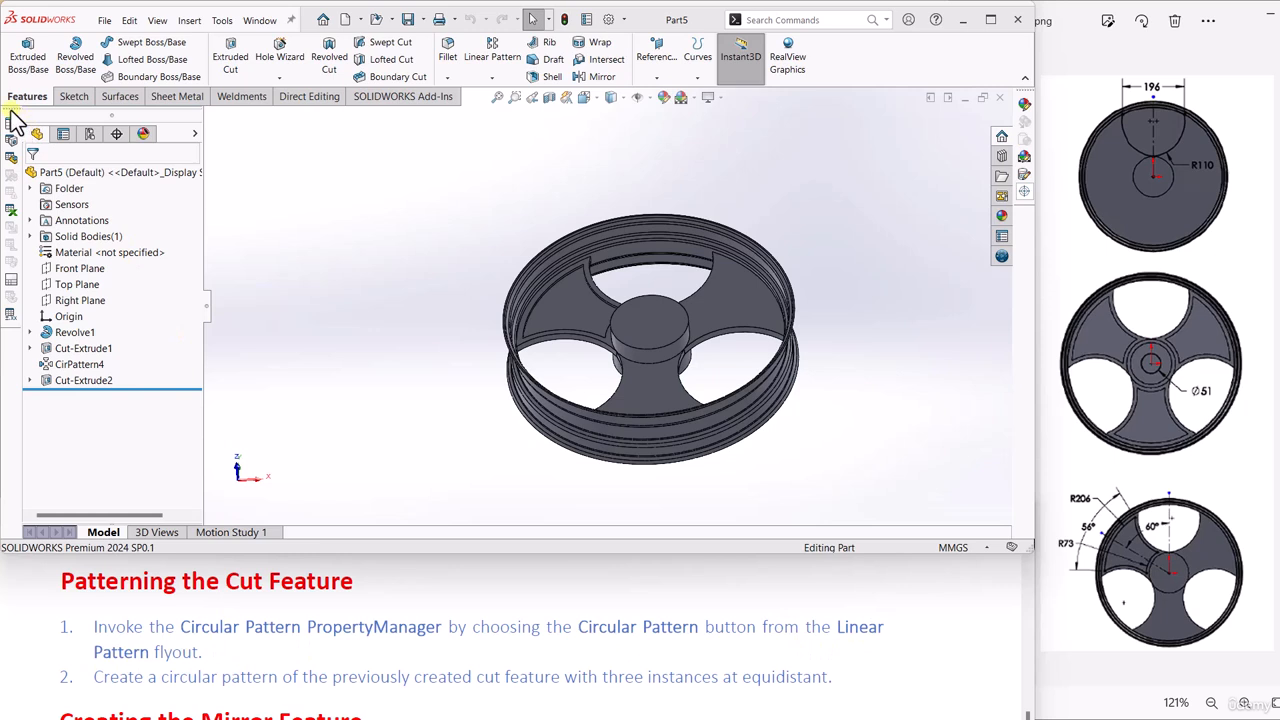
Step: Circular-pattern Cut-Extrude2 about the hub's cylindrical face with 3 equally spaced instances over 360°
{"action": "left_click", "coordinate": [482, 79]}
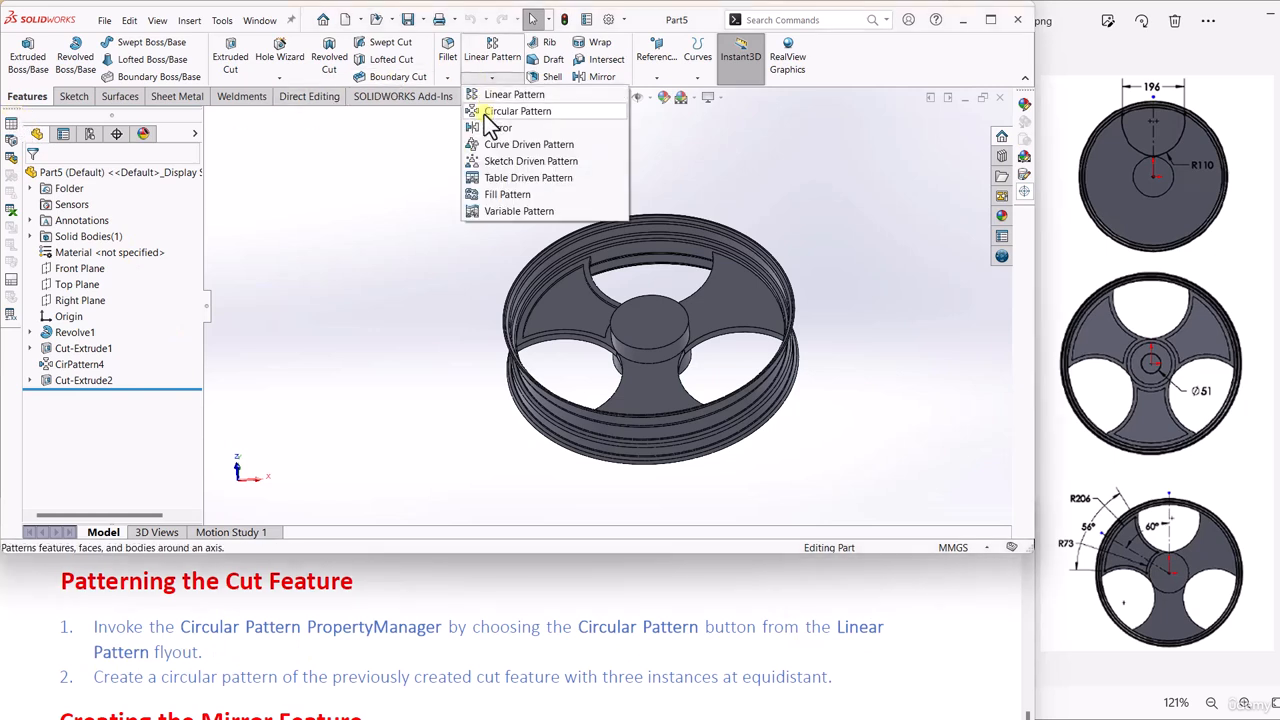
{"action": "left_click", "coordinate": [486, 112]}
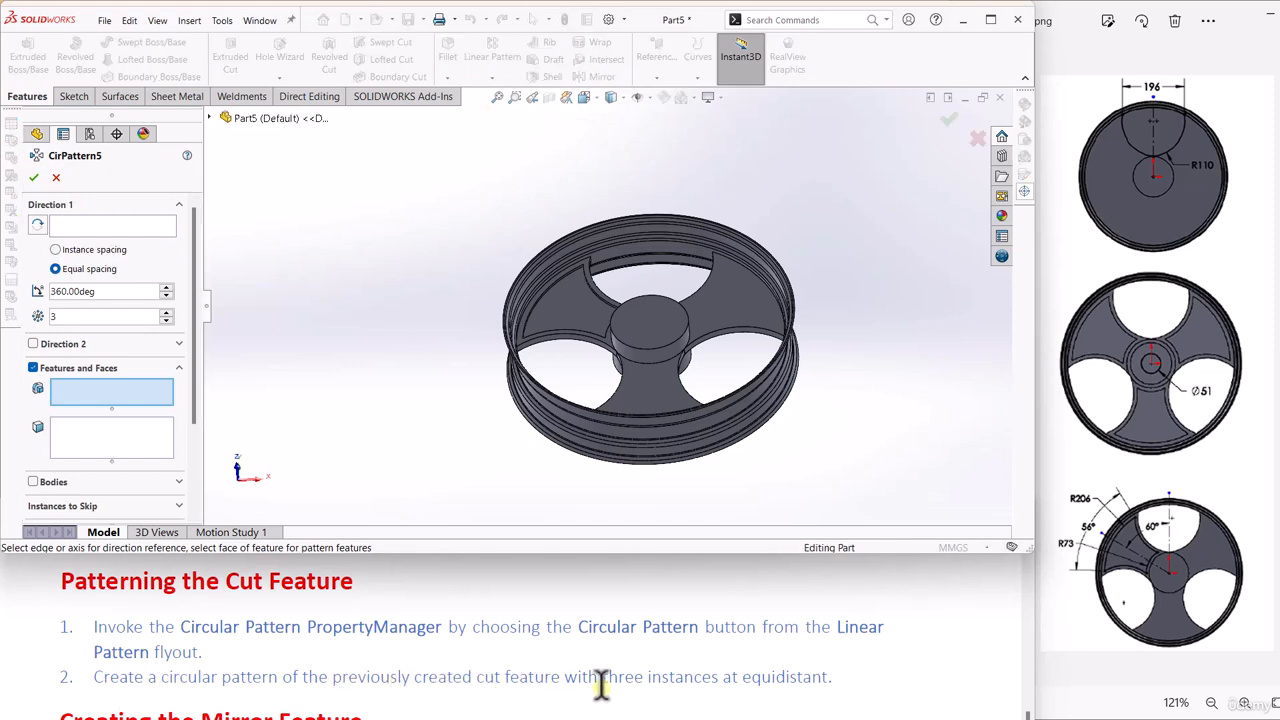
{"action": "left_click", "coordinate": [226, 118]}
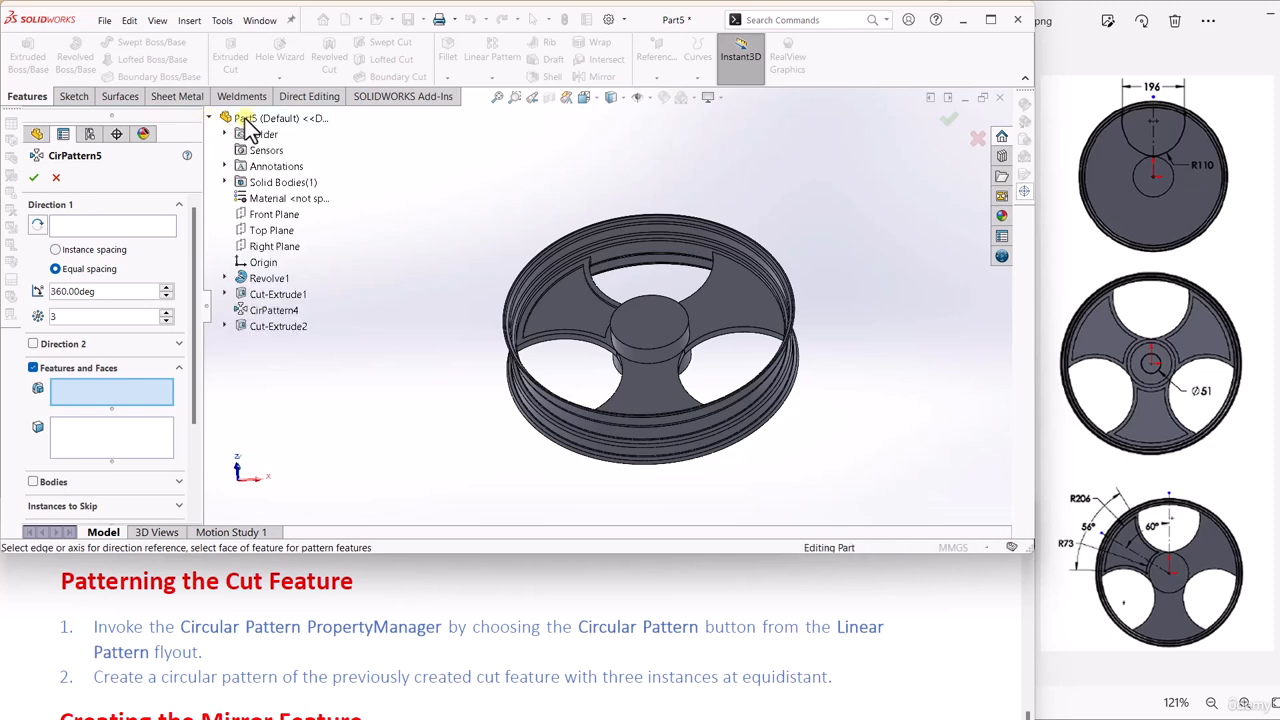
{"action": "left_click", "coordinate": [281, 328]}
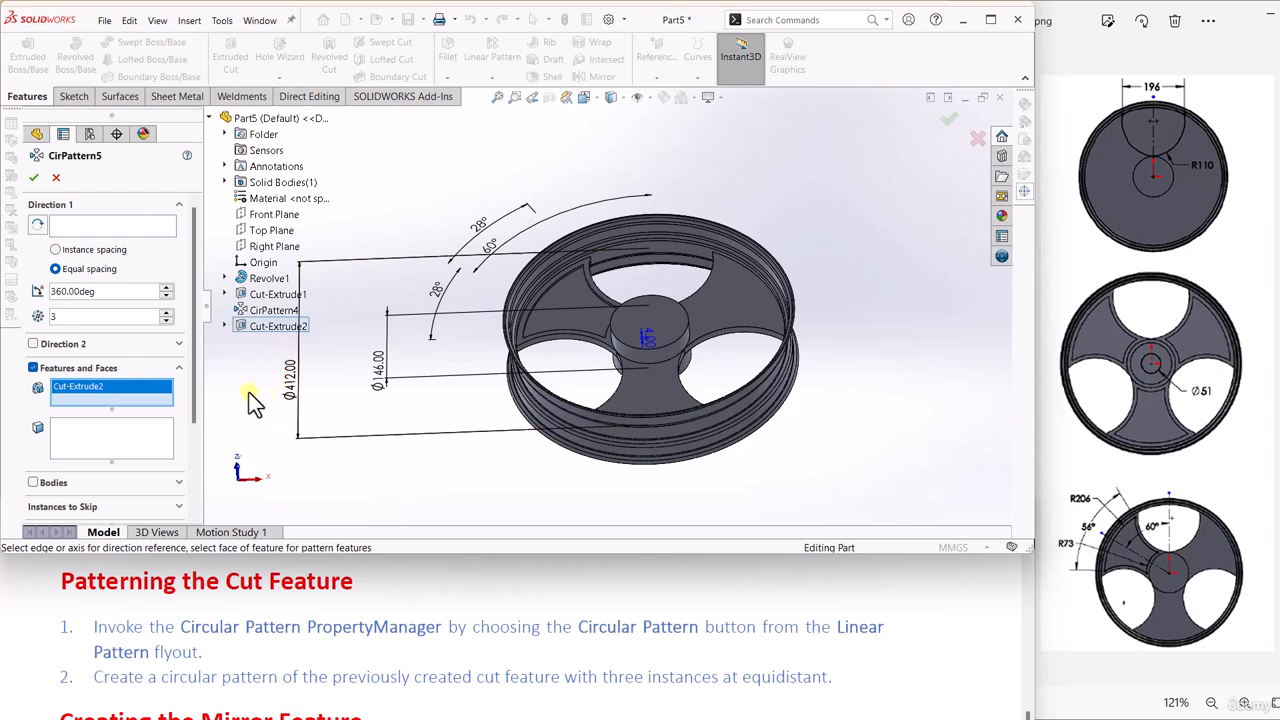
{"action": "double_click", "coordinate": [79, 320]}
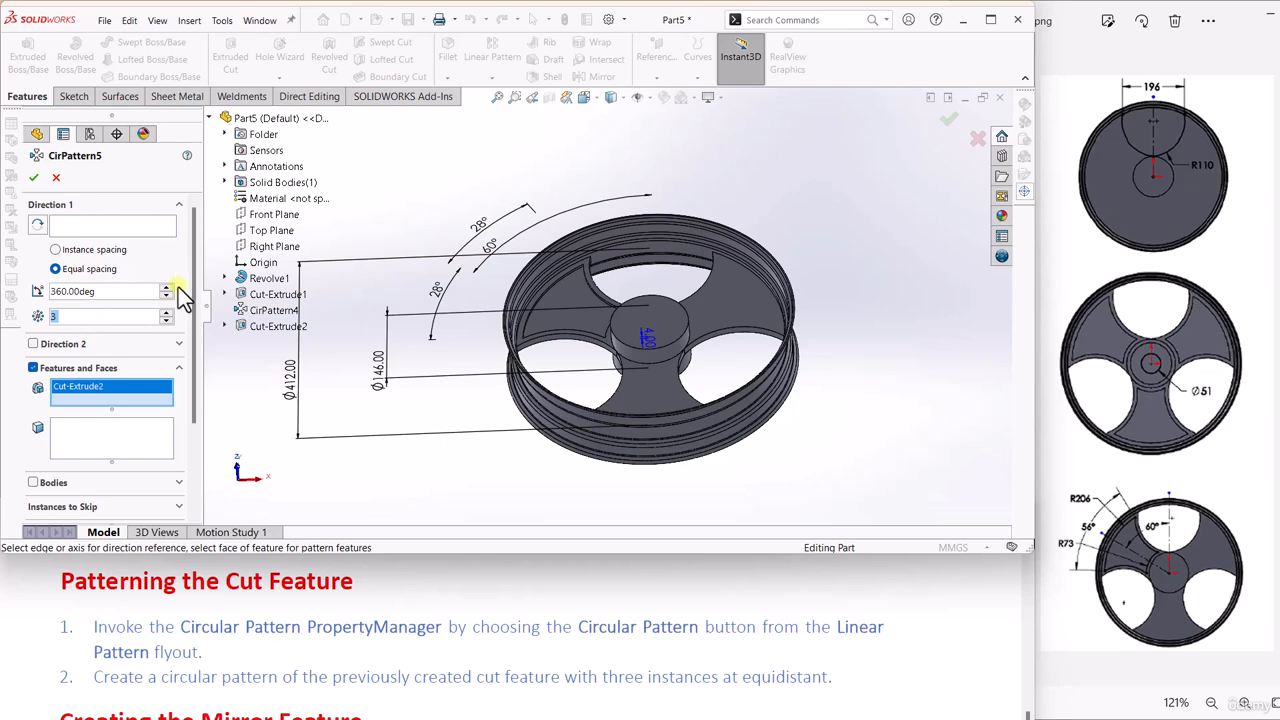
{"action": "left_click", "coordinate": [140, 229]}
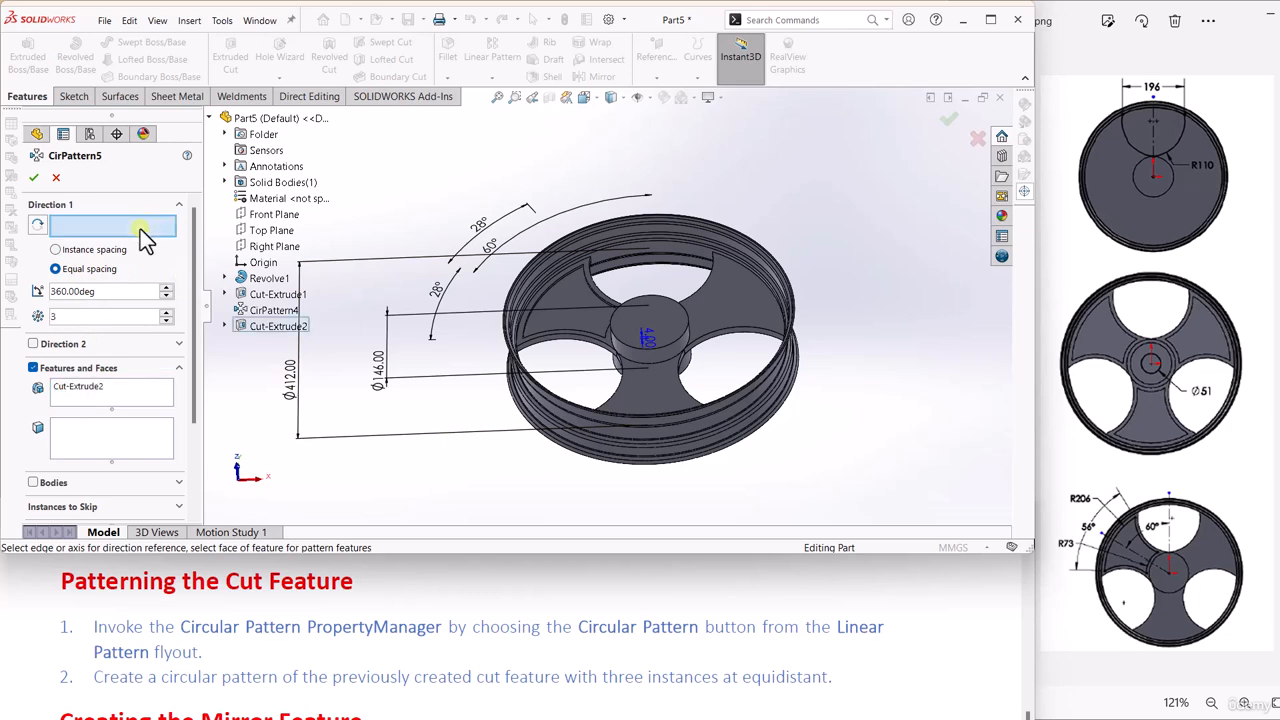
{"action": "left_click", "coordinate": [636, 353]}
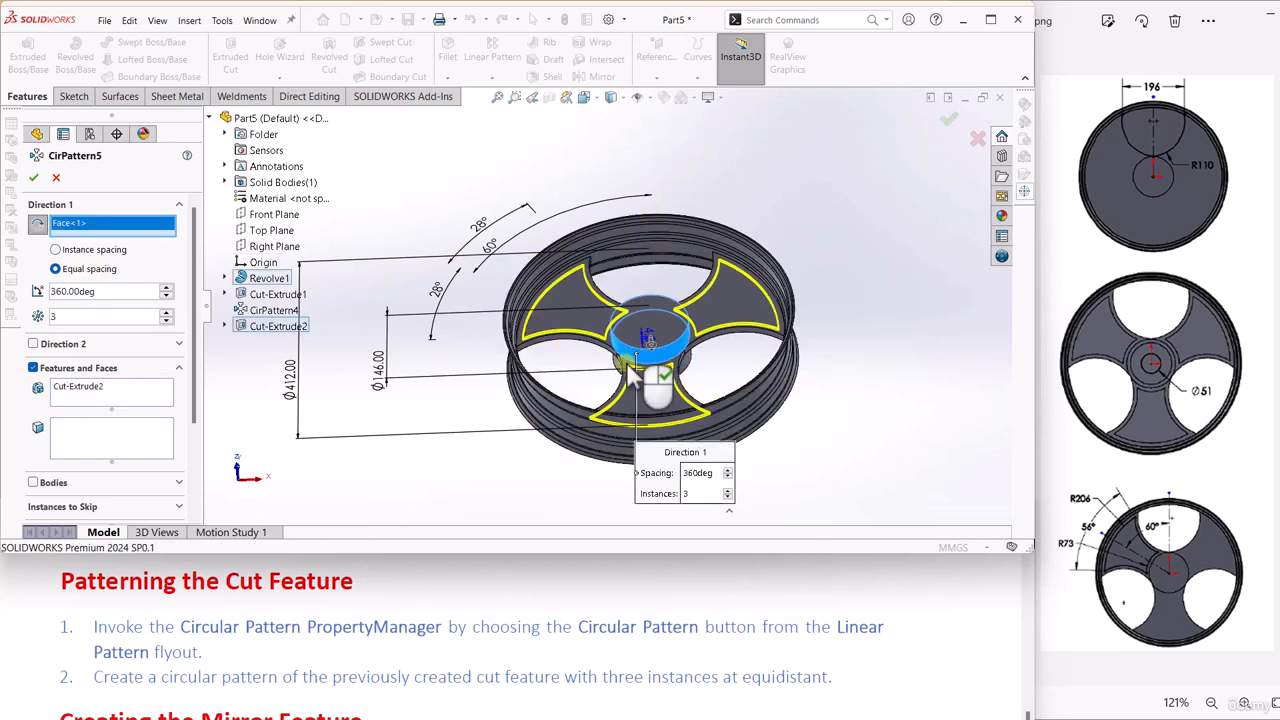
{"action": "left_click", "coordinate": [29, 182]}
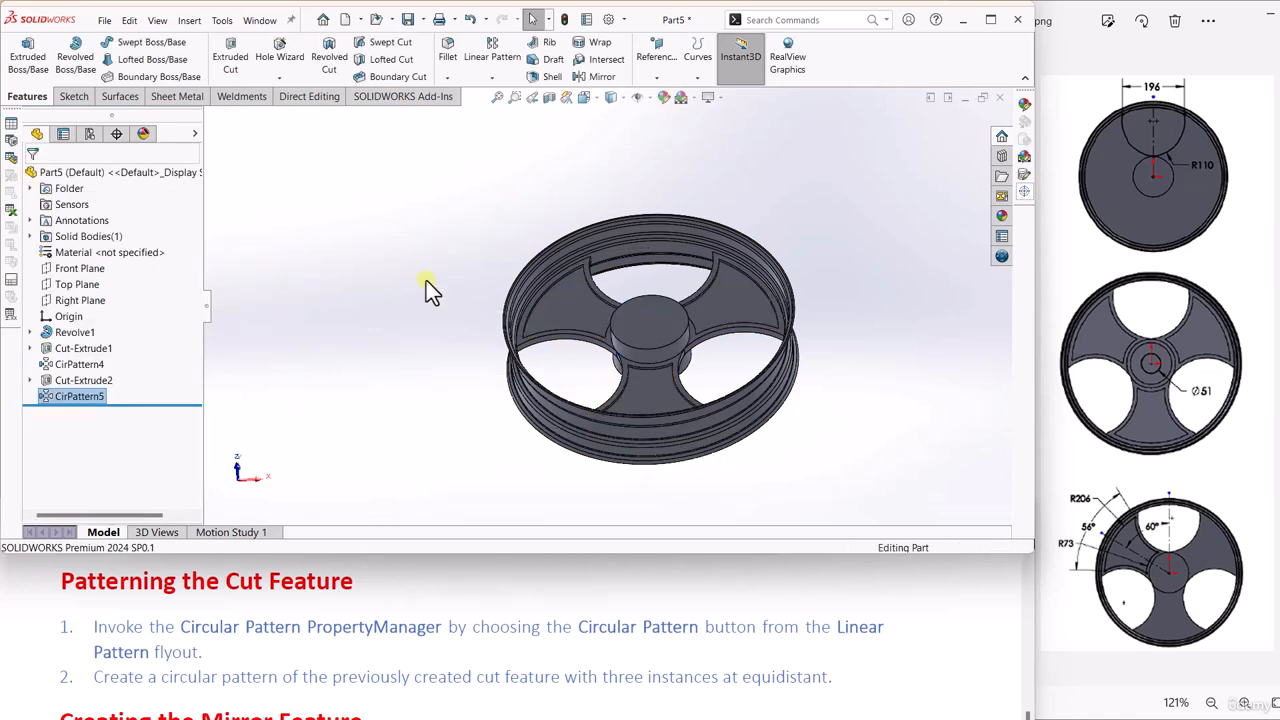
{"action": "left_click", "coordinate": [426, 280]}
Step: Mirror the CirPattern2 pocket pattern about the Front Plane
{"action": "scroll", "coordinate": [602, 310], "scroll_direction": "up", "scroll_amount": 3}
{"action": "middle_click_drag", "start_coordinate": [706, 288], "coordinate": [743, 377]}
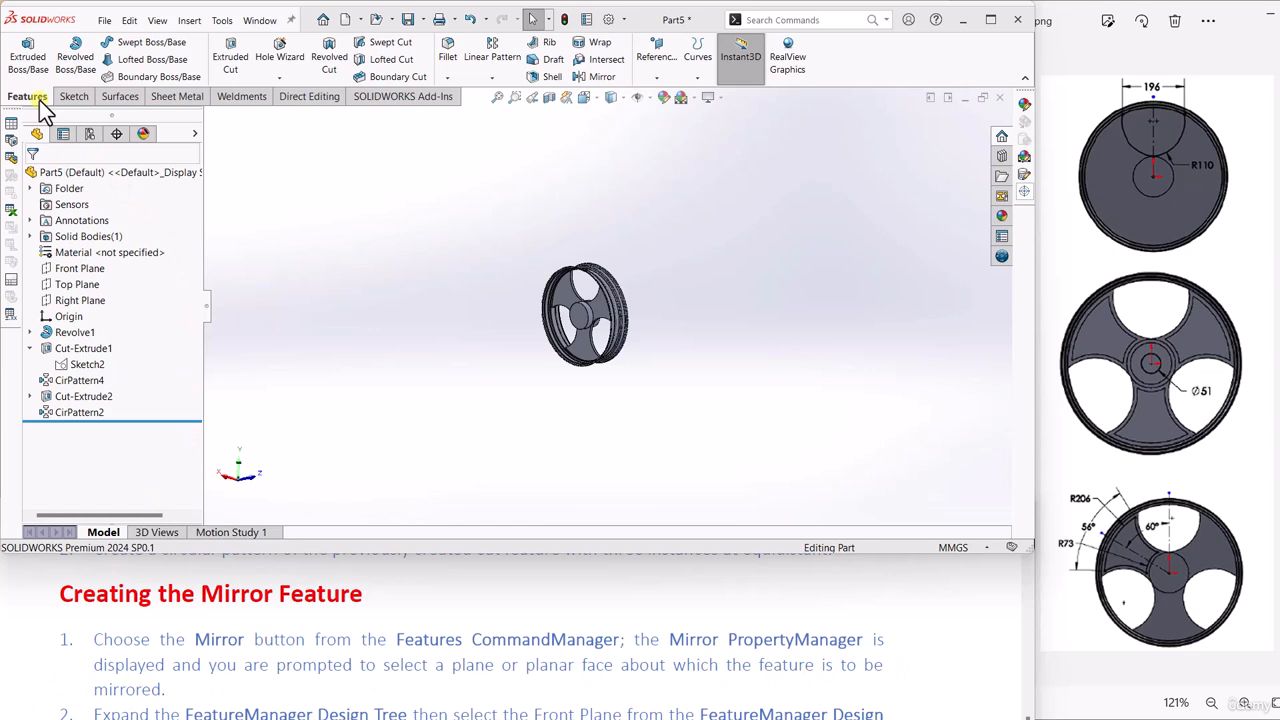
{"action": "left_click", "coordinate": [489, 78]}
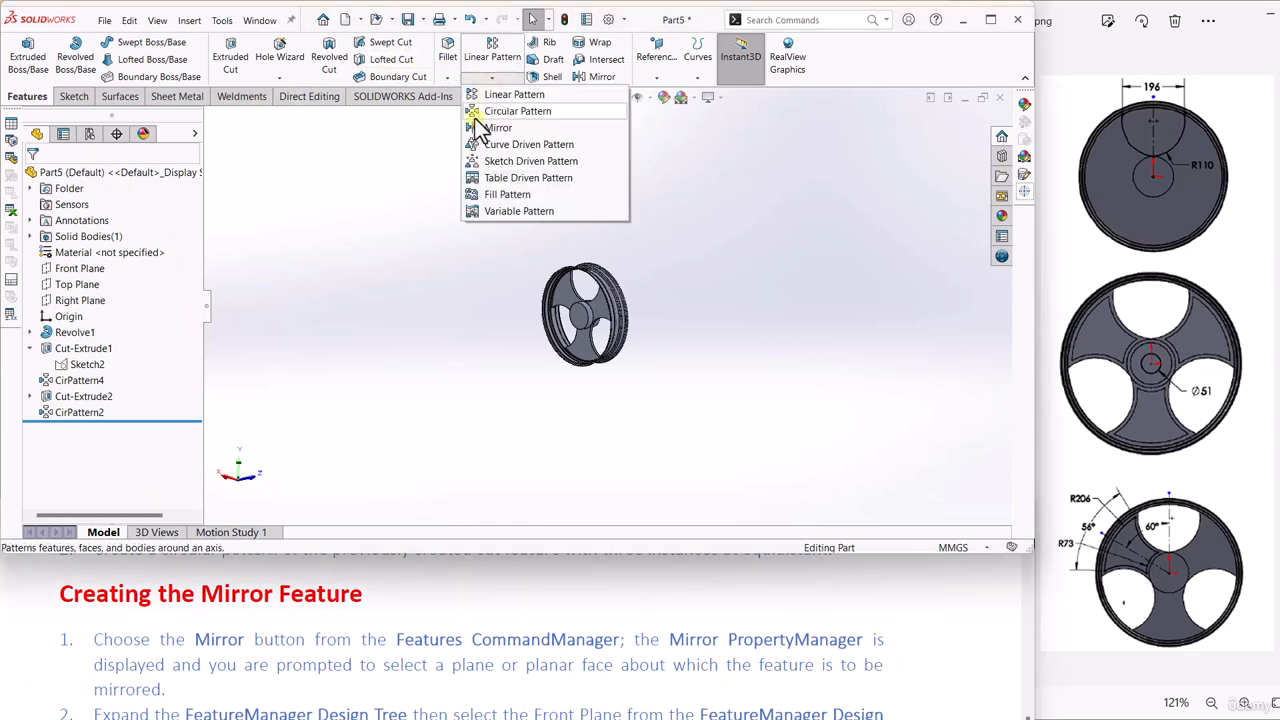
{"action": "left_click", "coordinate": [481, 126]}
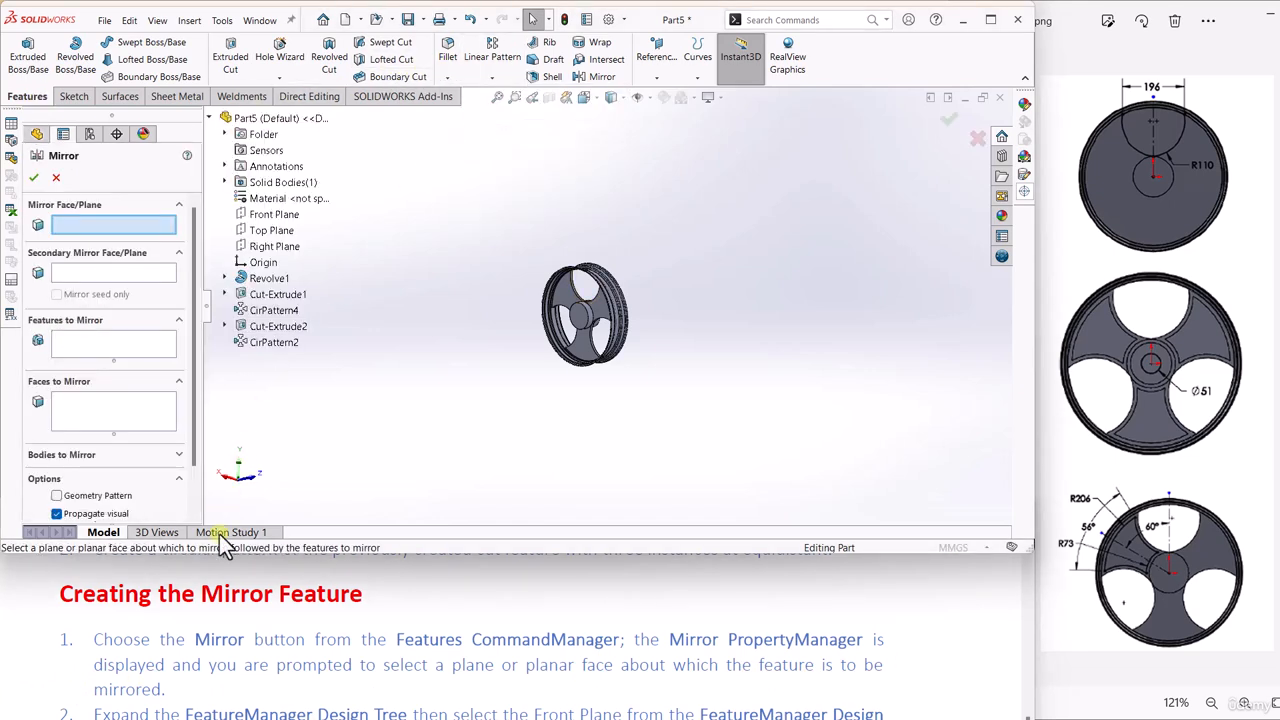
{"action": "scroll", "coordinate": [163, 650], "scroll_direction": "down", "scroll_amount": 2}
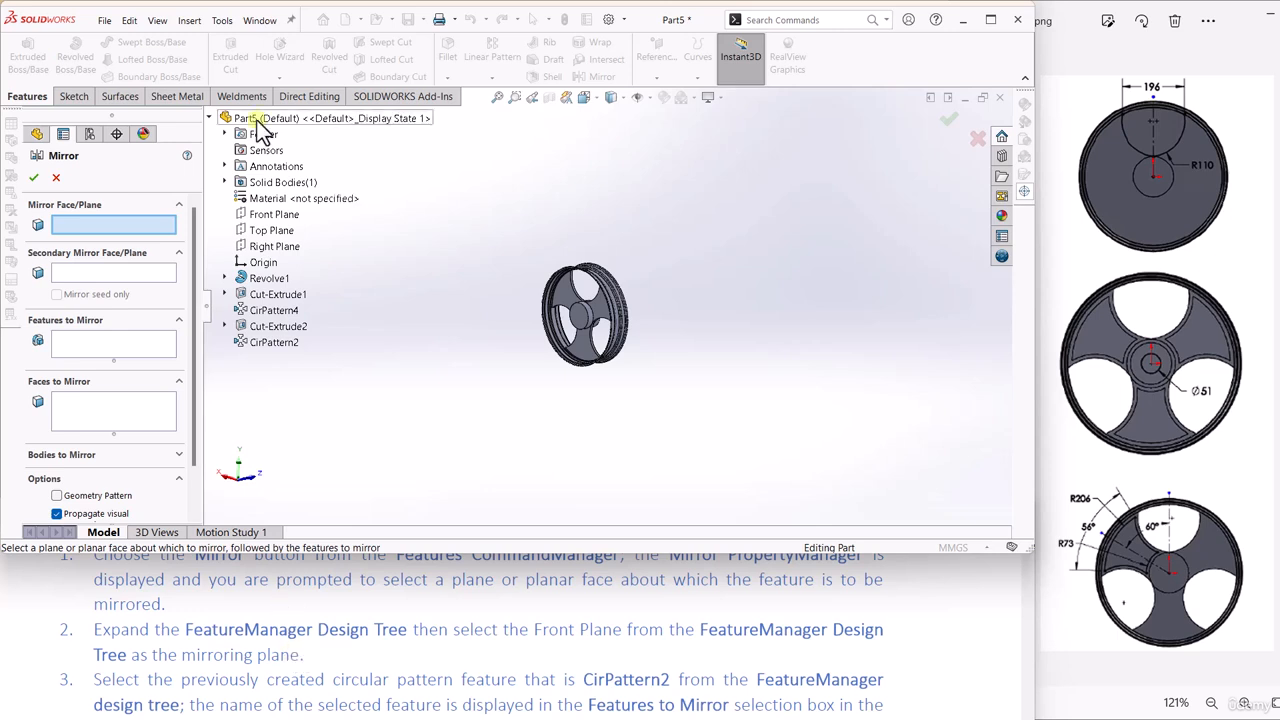
{"action": "left_click", "coordinate": [272, 216]}
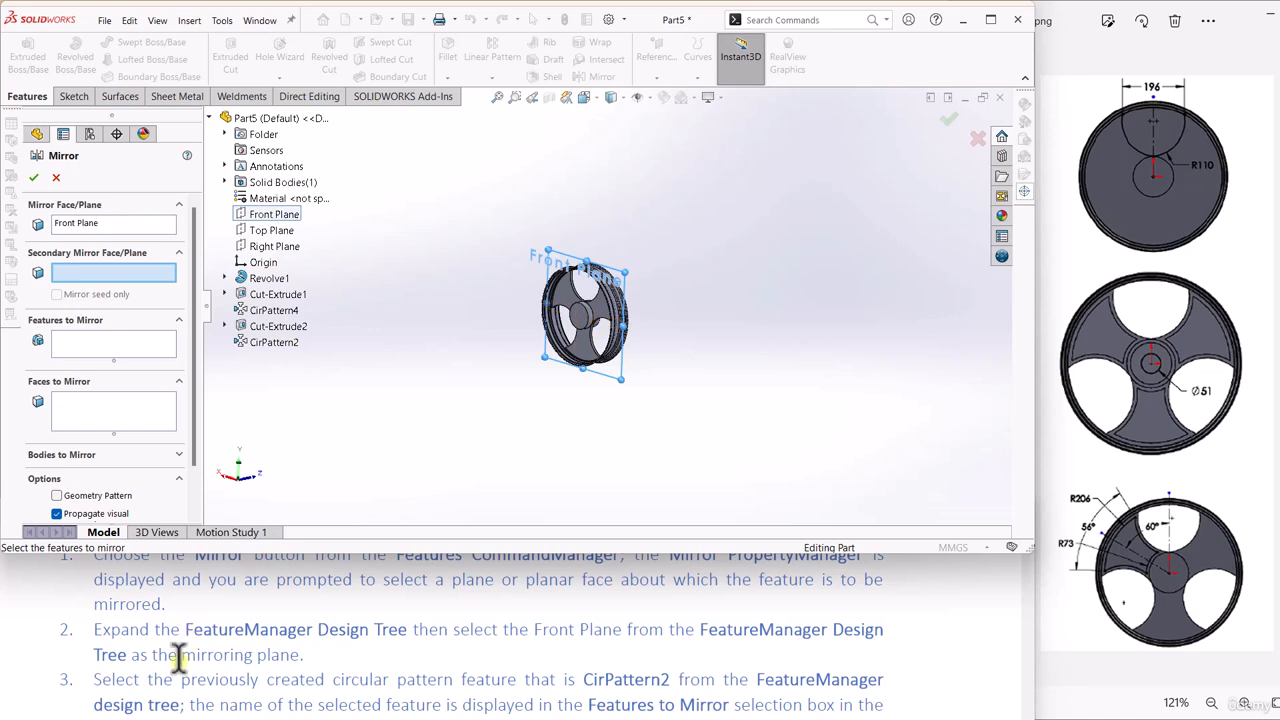
{"action": "scroll", "coordinate": [166, 680], "scroll_direction": "down", "scroll_amount": 1}
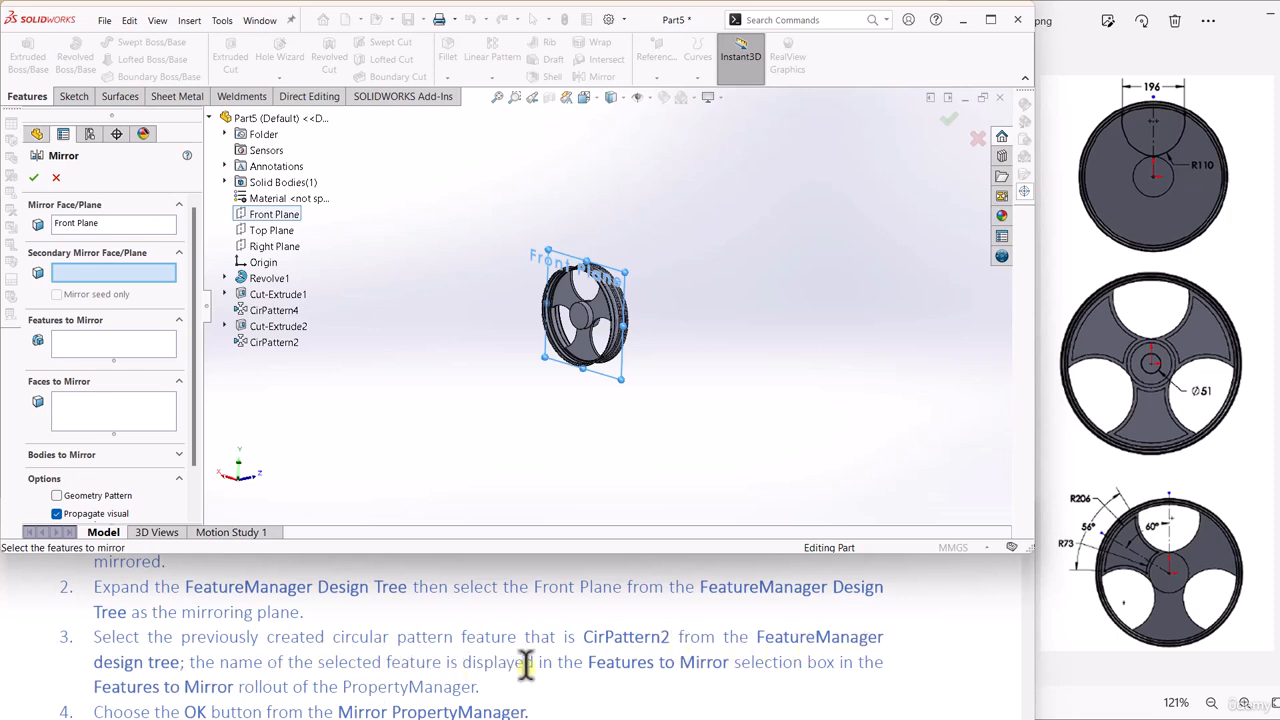
{"action": "left_click", "coordinate": [101, 342]}
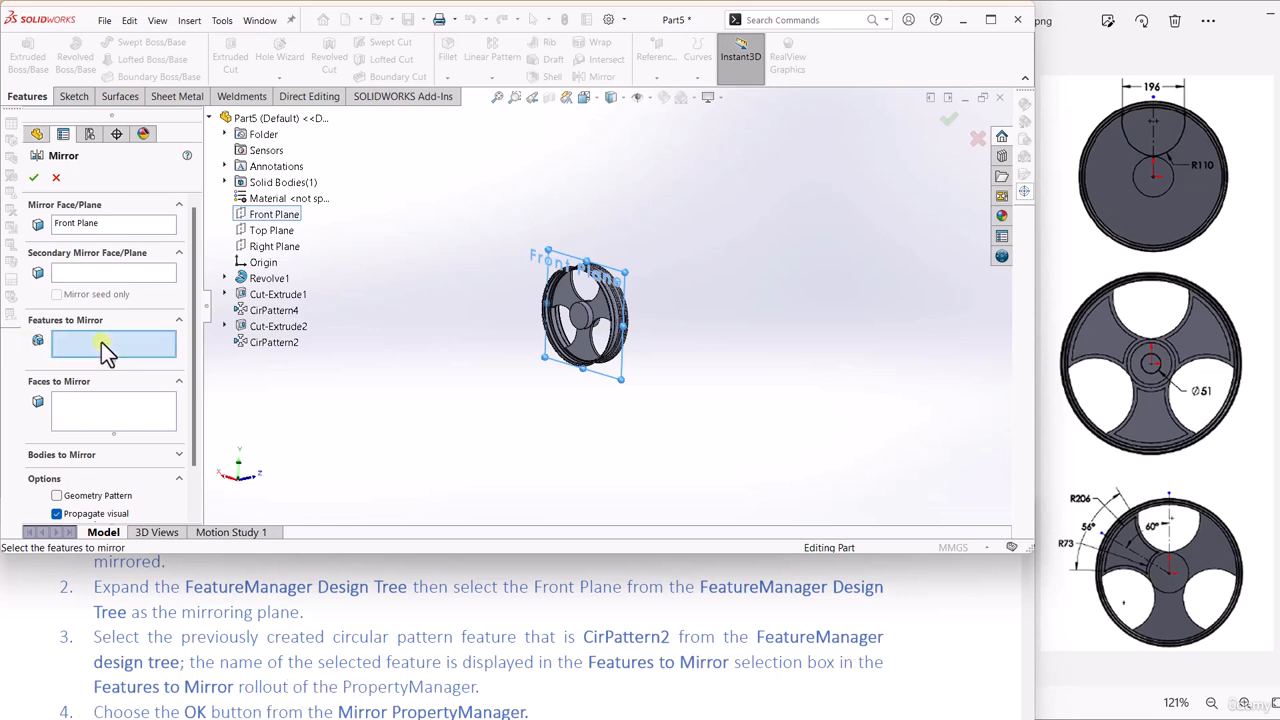
{"action": "left_click", "coordinate": [261, 343]}
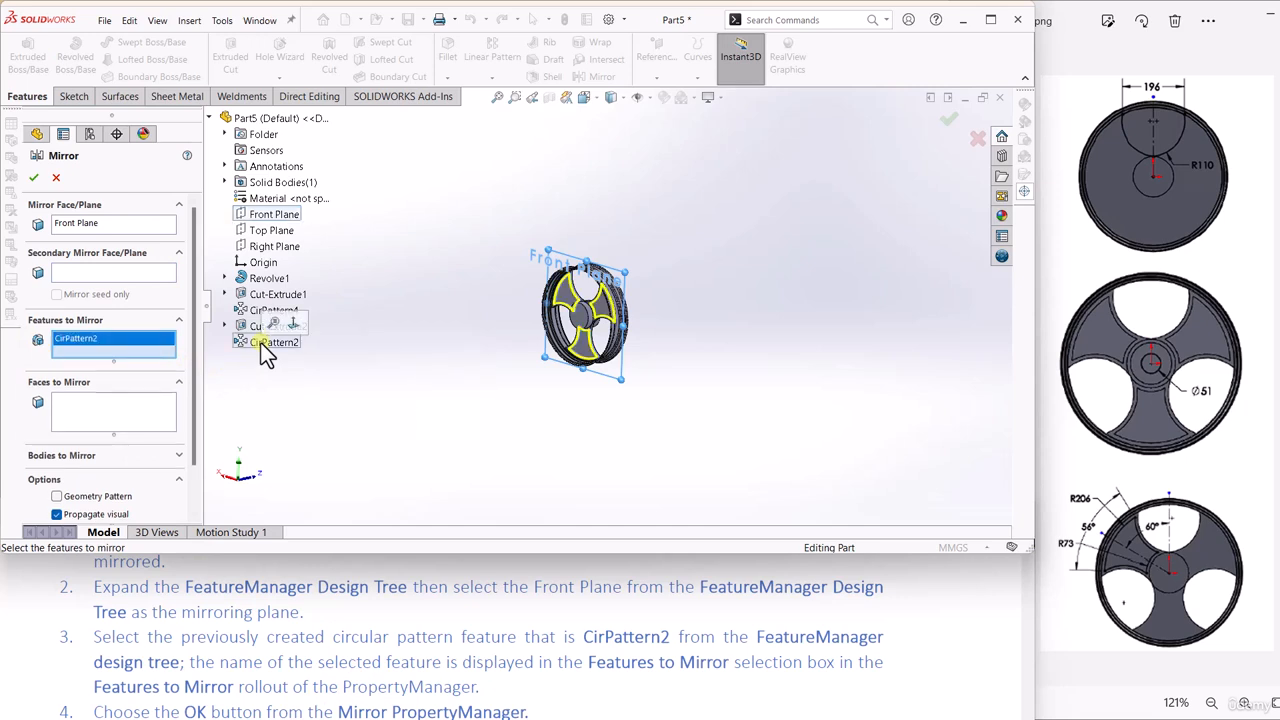
{"action": "scroll", "coordinate": [170, 670], "scroll_direction": "down", "scroll_amount": 1}
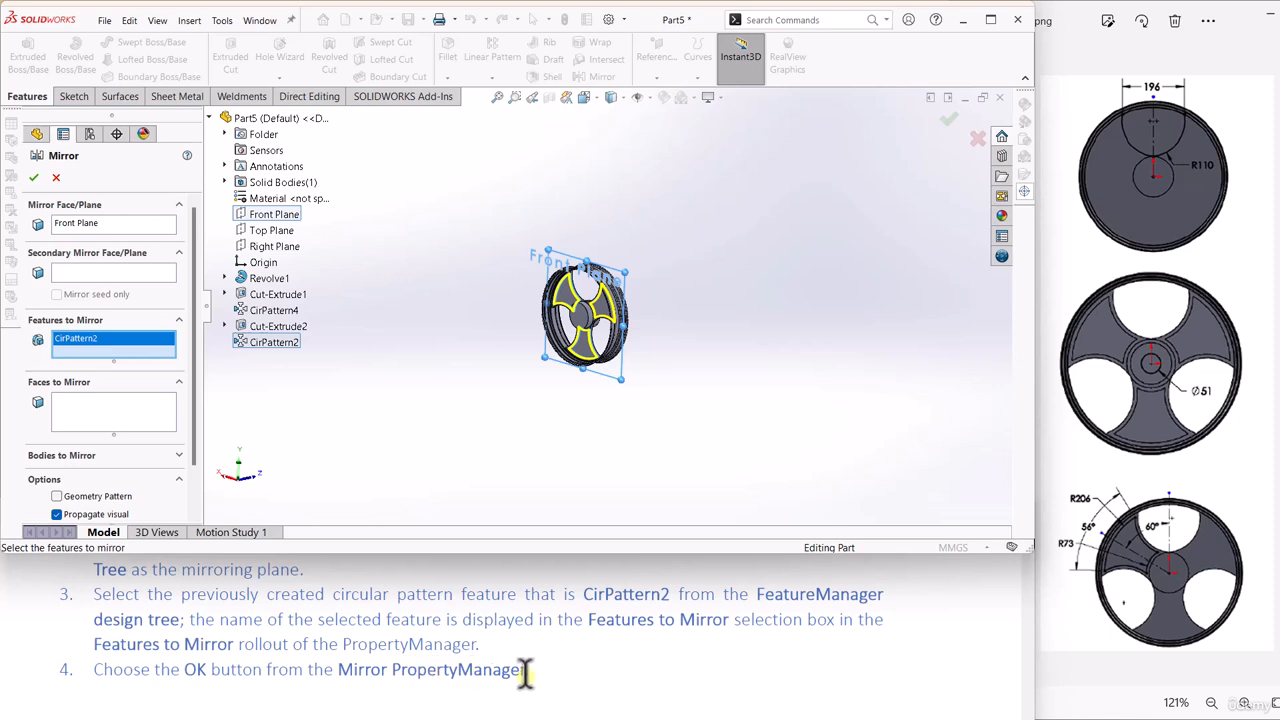
{"action": "left_click", "coordinate": [34, 179]}
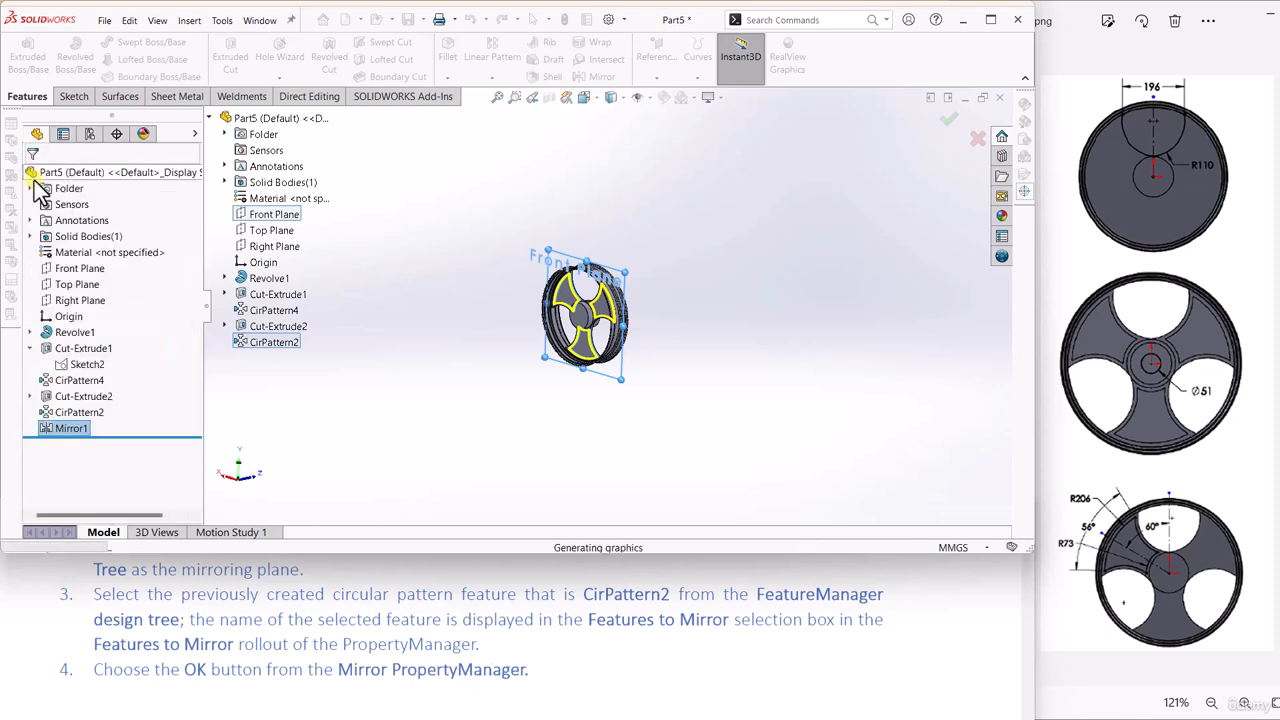
{"action": "left_click", "coordinate": [457, 378]}
Step: Start an Extruded Cut sketch on the hub's flat end face and draw a circle about 90 mm in diameter centred on the origin
{"action": "scroll", "coordinate": [552, 322], "scroll_direction": "down", "scroll_amount": 3}
{"action": "scroll", "coordinate": [740, 277], "scroll_direction": "down", "scroll_amount": 1}
{"action": "middle_click_drag", "start_coordinate": [740, 277], "coordinate": [611, 285]}
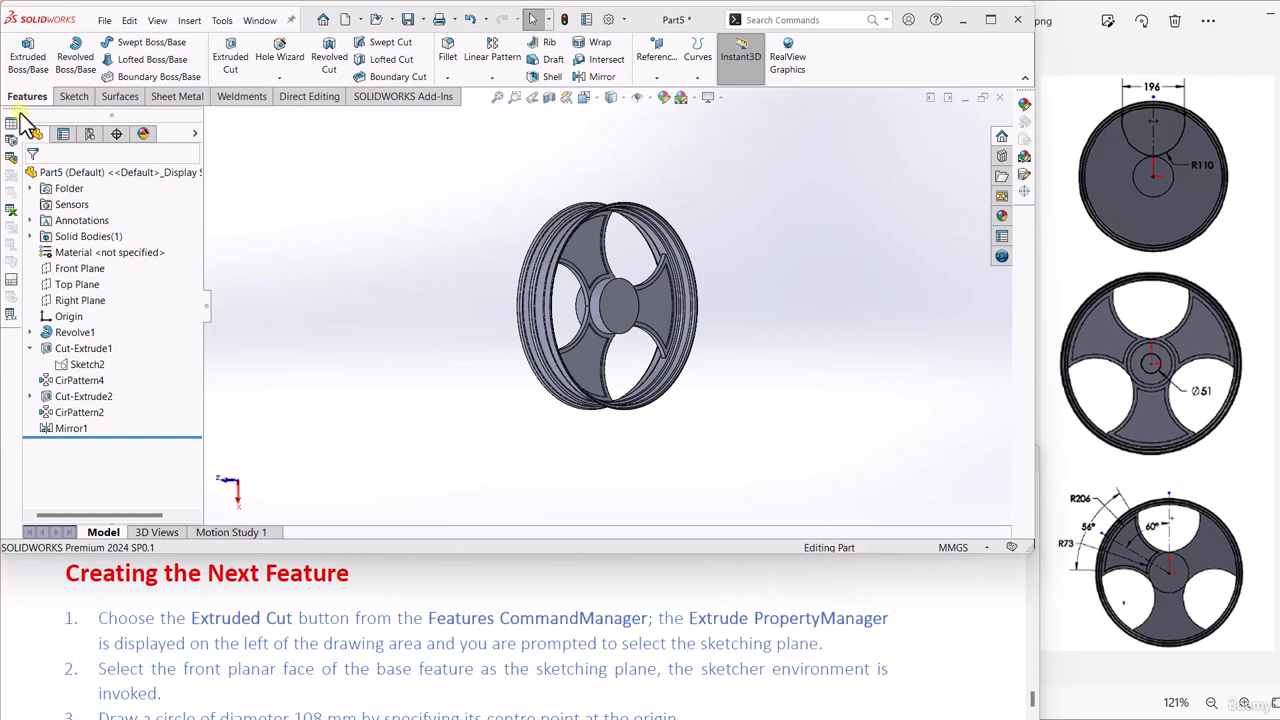
{"action": "left_click", "coordinate": [231, 58]}
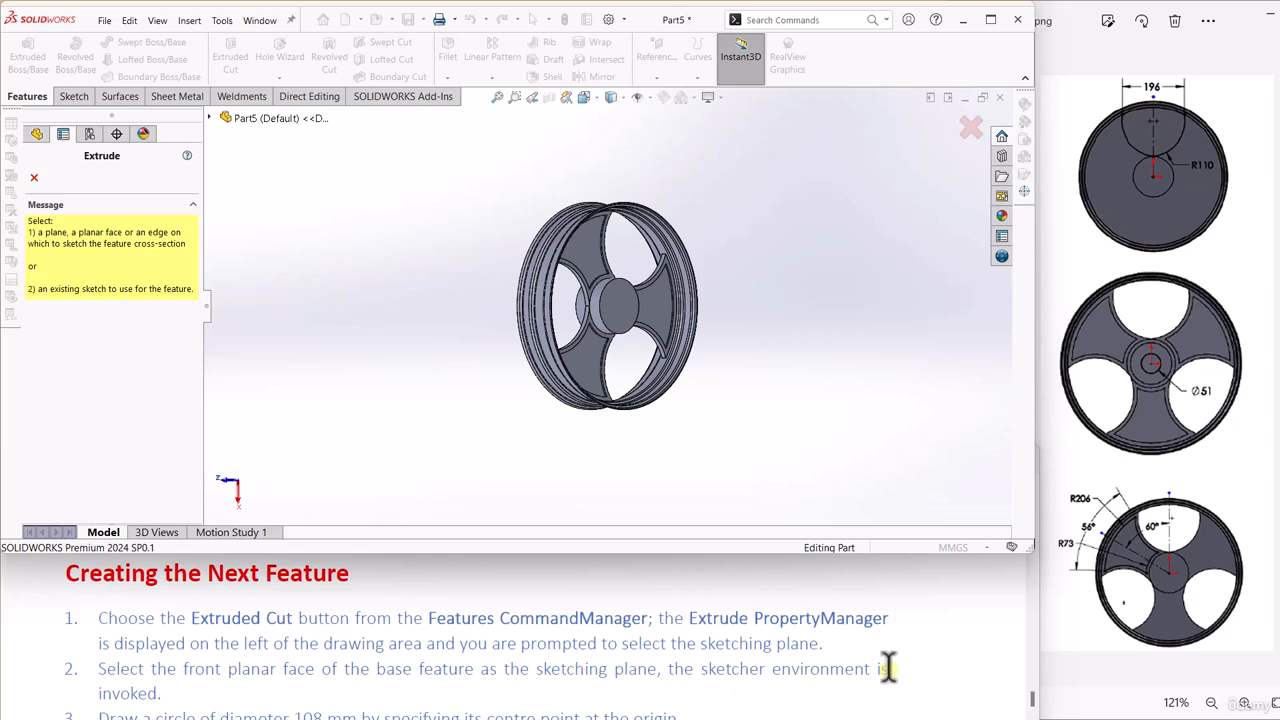
{"action": "left_click", "coordinate": [625, 322]}
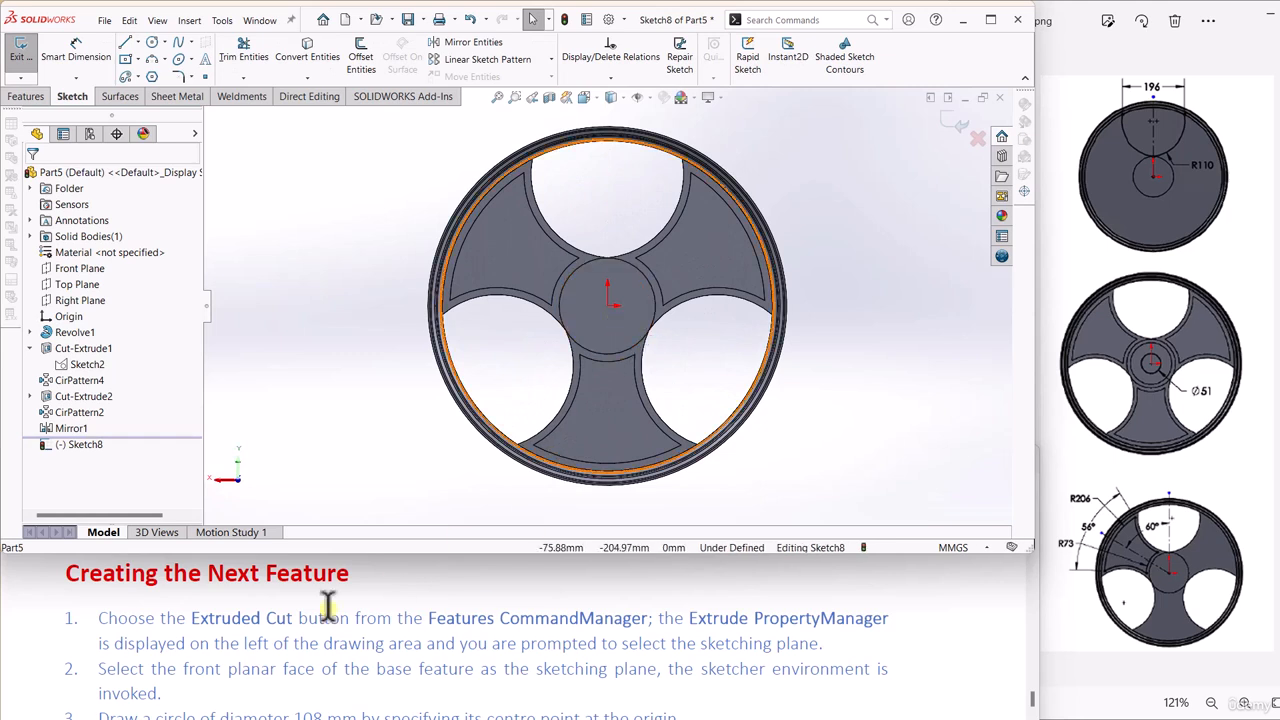
{"action": "scroll", "coordinate": [145, 700], "scroll_direction": "down", "scroll_amount": 1}
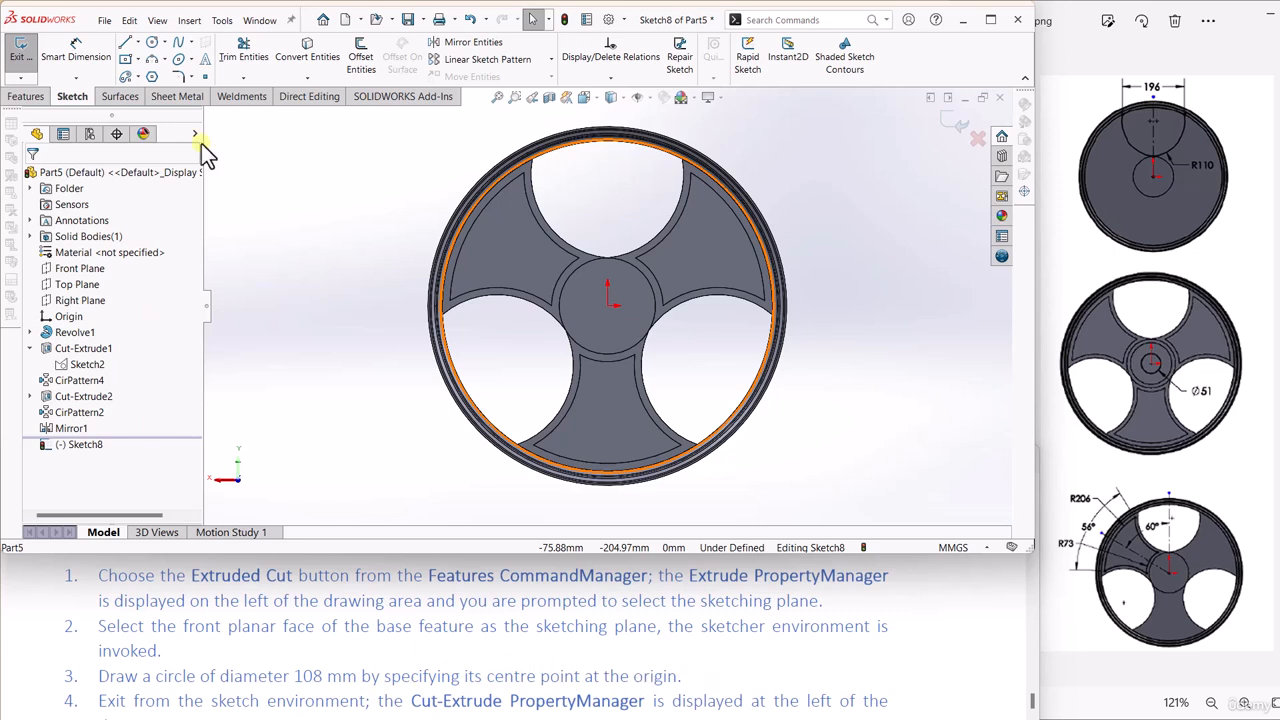
{"action": "left_click", "coordinate": [148, 44]}
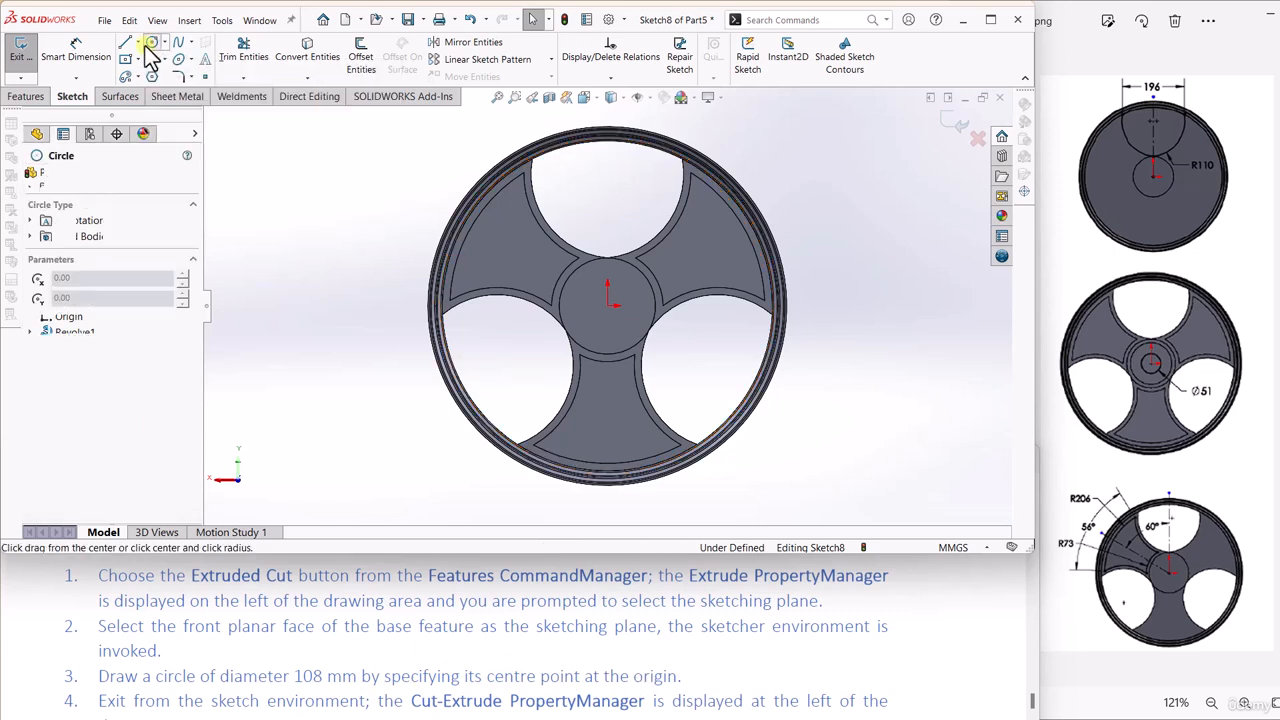
{"action": "left_click", "coordinate": [607, 306]}
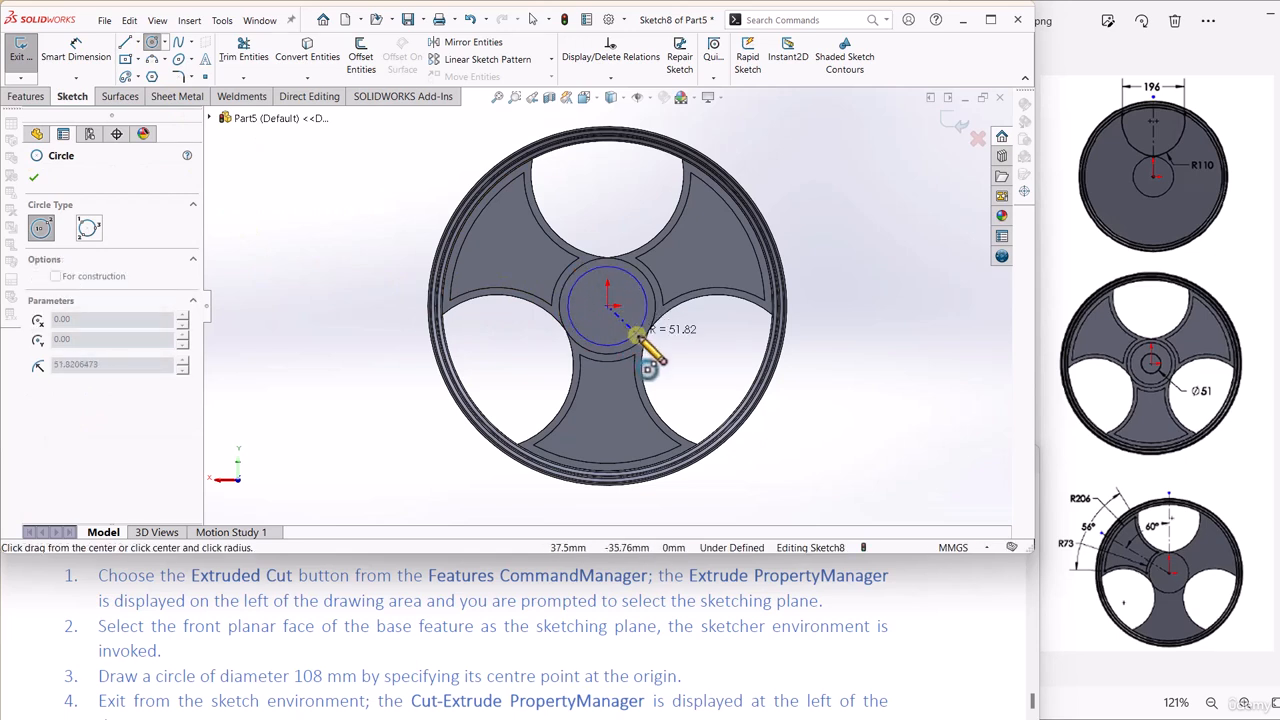
{"action": "left_click", "coordinate": [638, 327]}
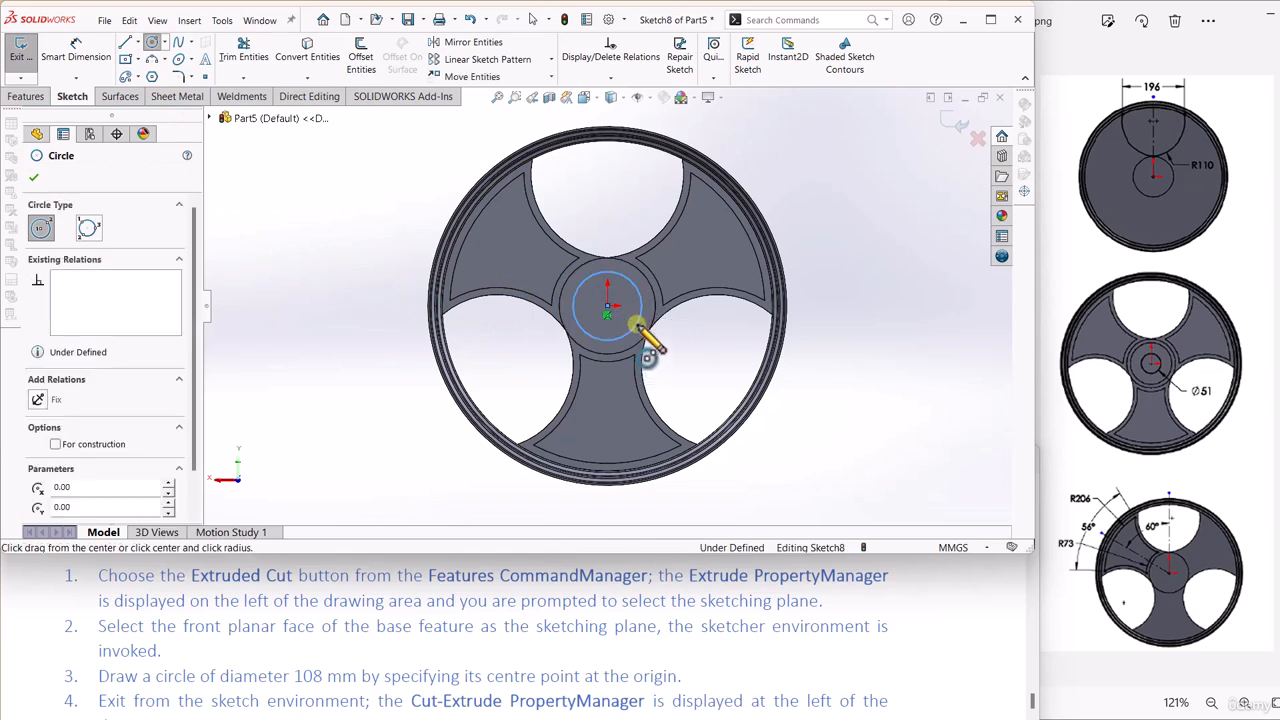
{"action": "left_click", "coordinate": [33, 179]}
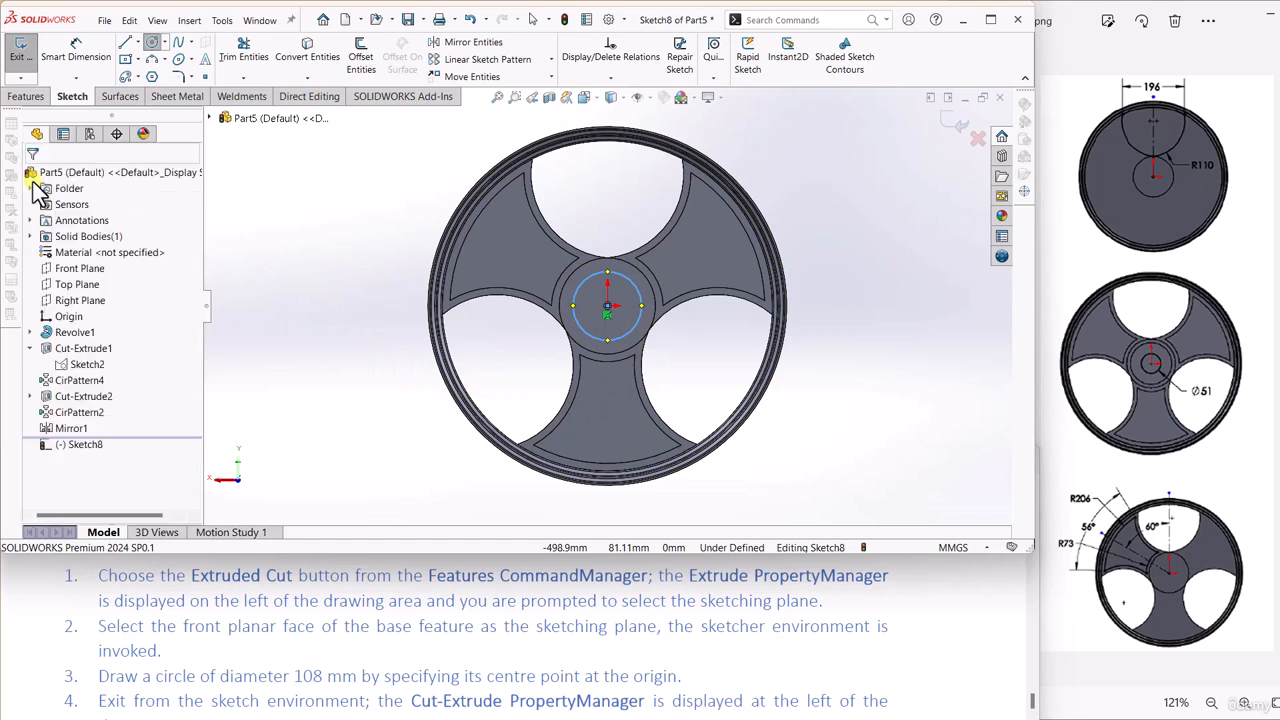
Step: Dimension the hub circle's diameter to 108 mm
{"action": "left_click", "coordinate": [78, 52]}
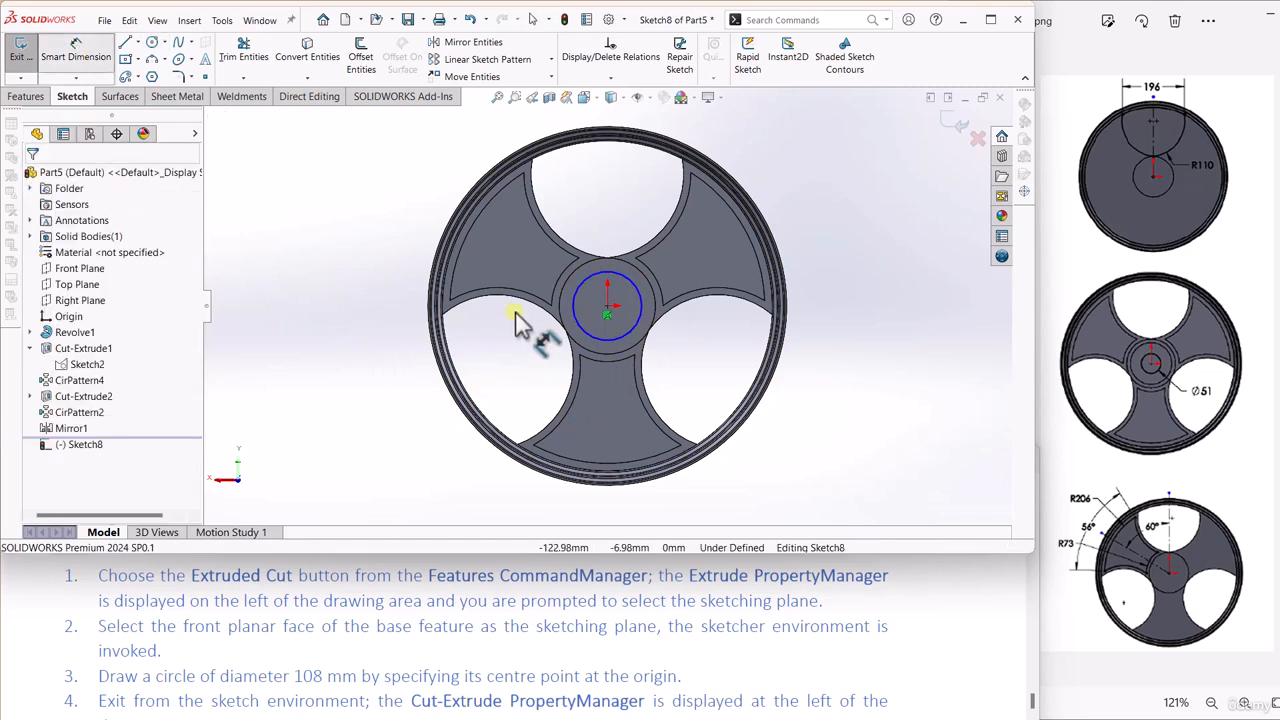
{"action": "left_click", "coordinate": [553, 323]}
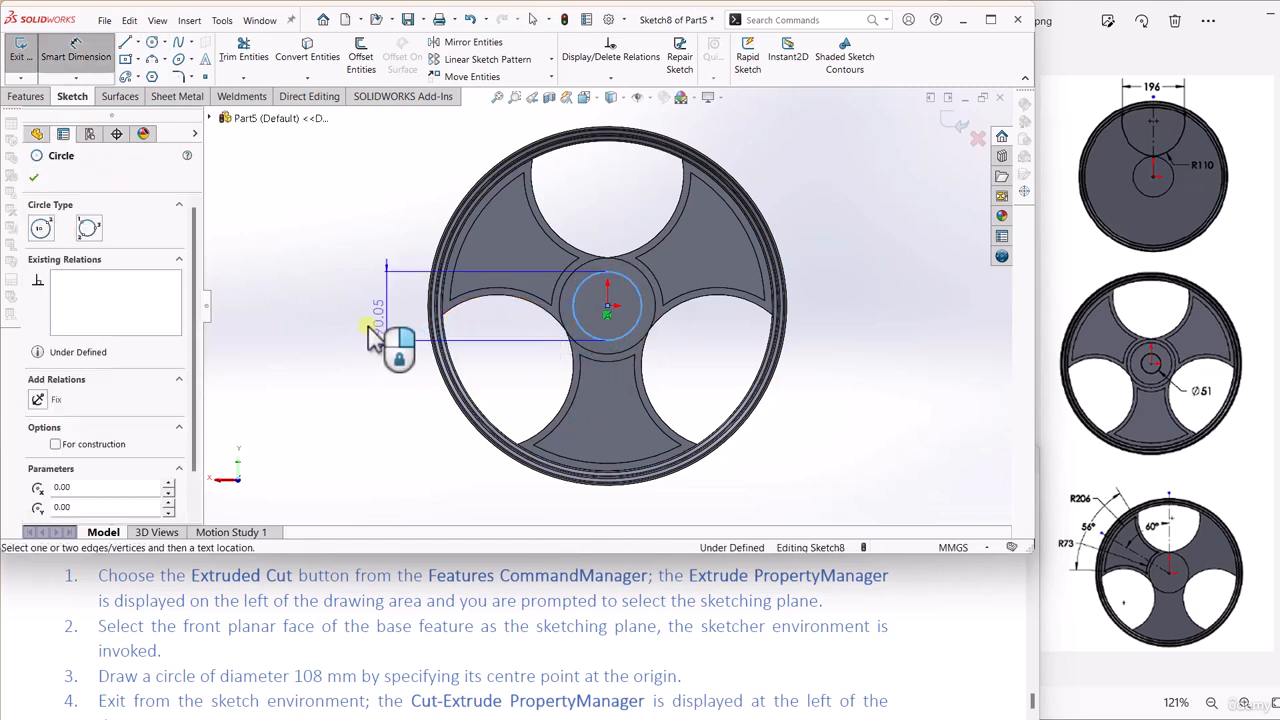
{"action": "left_click", "coordinate": [347, 338]}
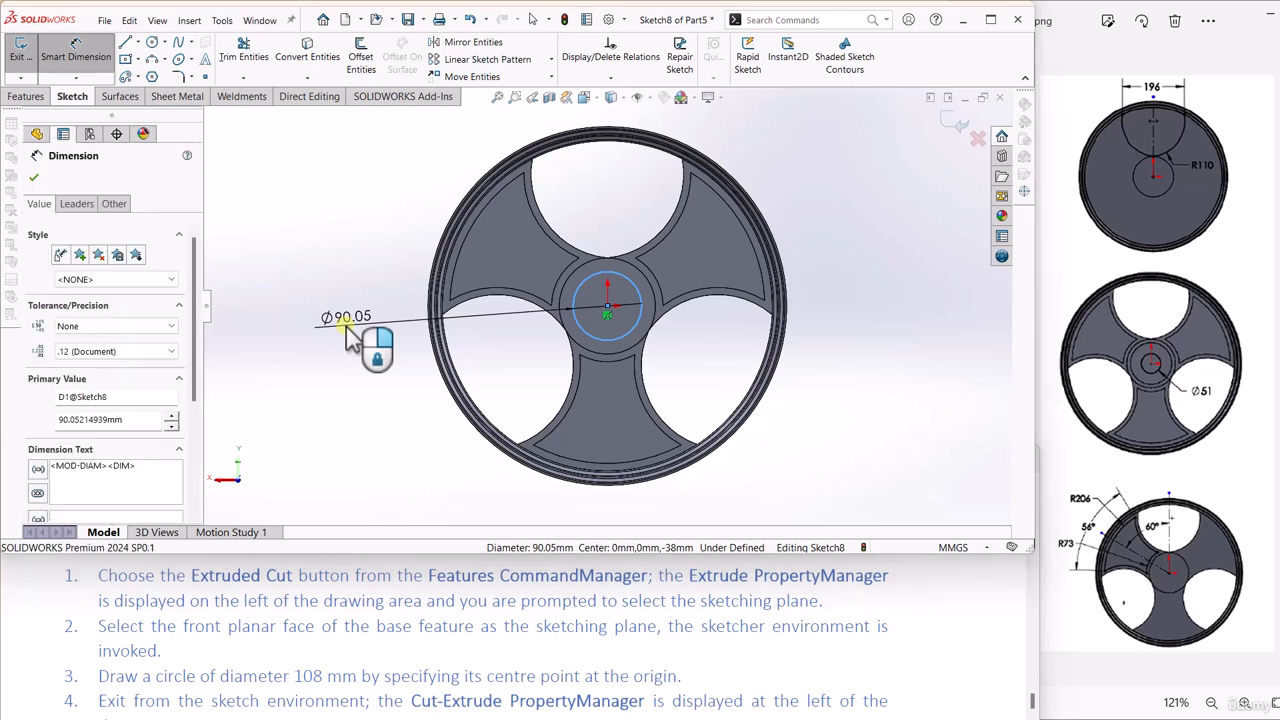
{"action": "type", "text": "108"}
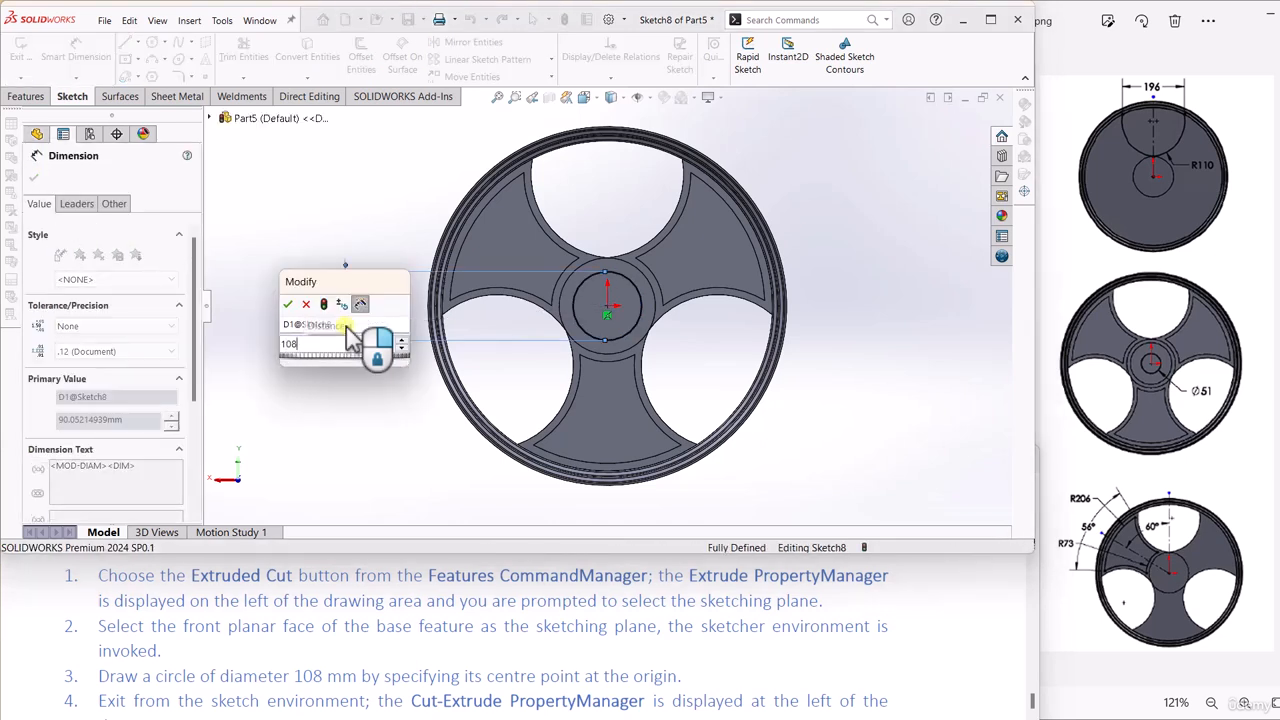
{"action": "key", "text": "Return"}
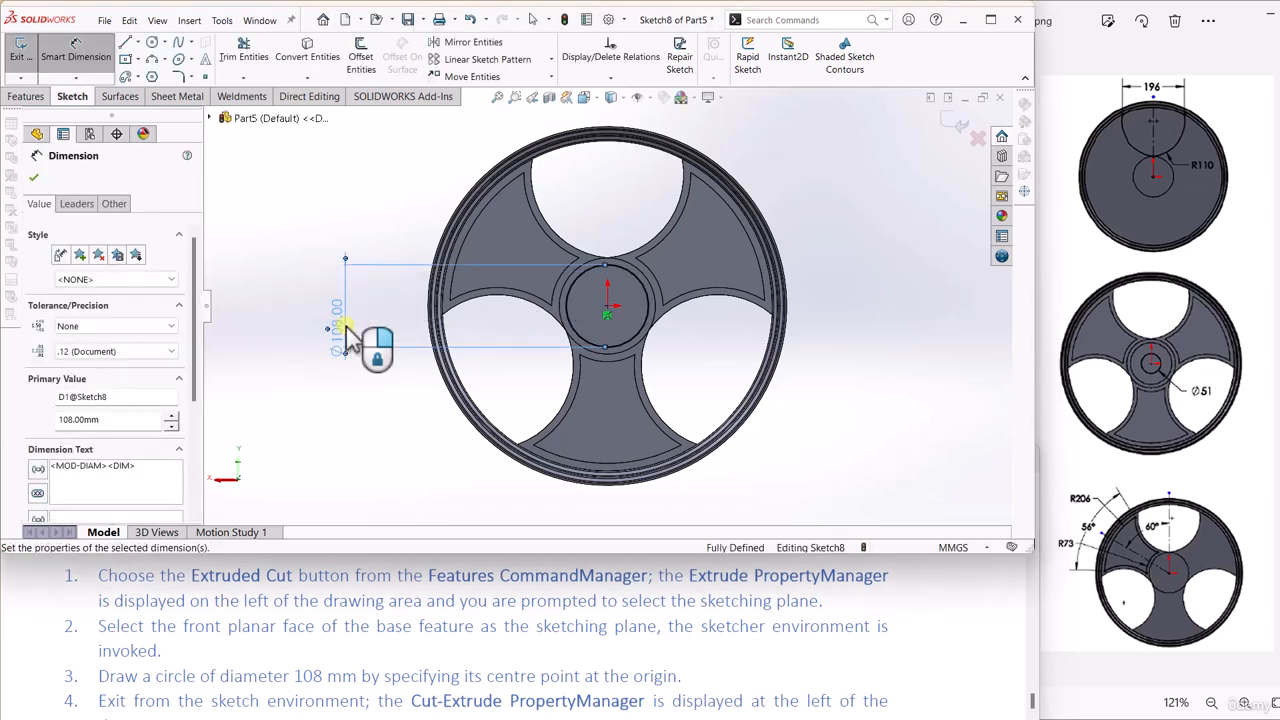
{"action": "left_click", "coordinate": [36, 177]}
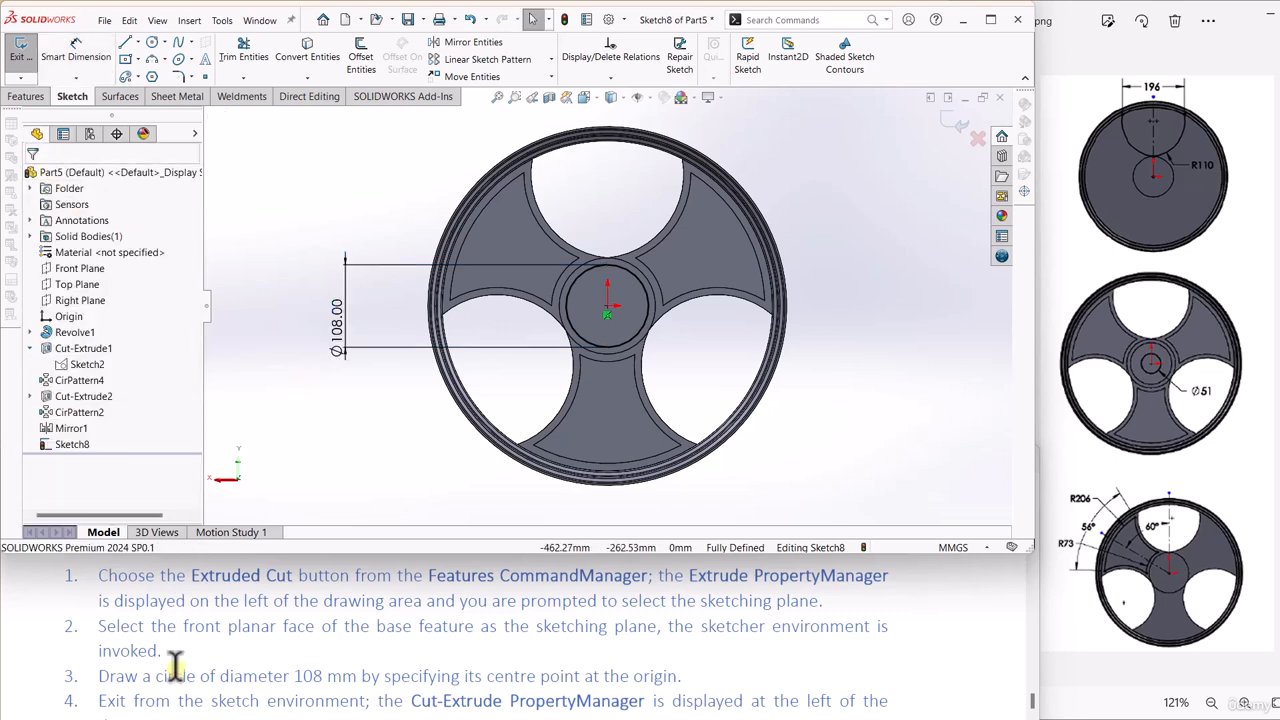
Step: Exit the sketch and cut the hub circle Up To Surface, using the recessed face of the upper-left spoke pocket as the end face
{"action": "scroll", "coordinate": [172, 664], "scroll_direction": "down", "scroll_amount": 1}
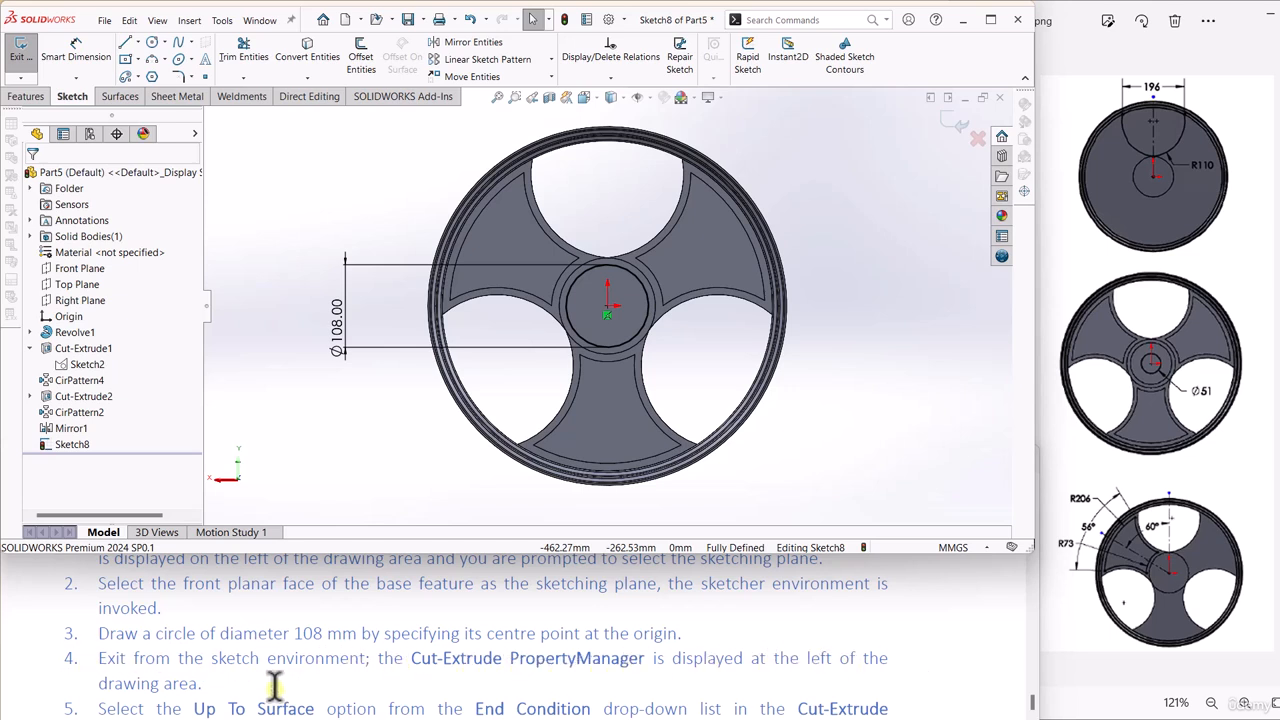
{"action": "left_click", "coordinate": [962, 125]}
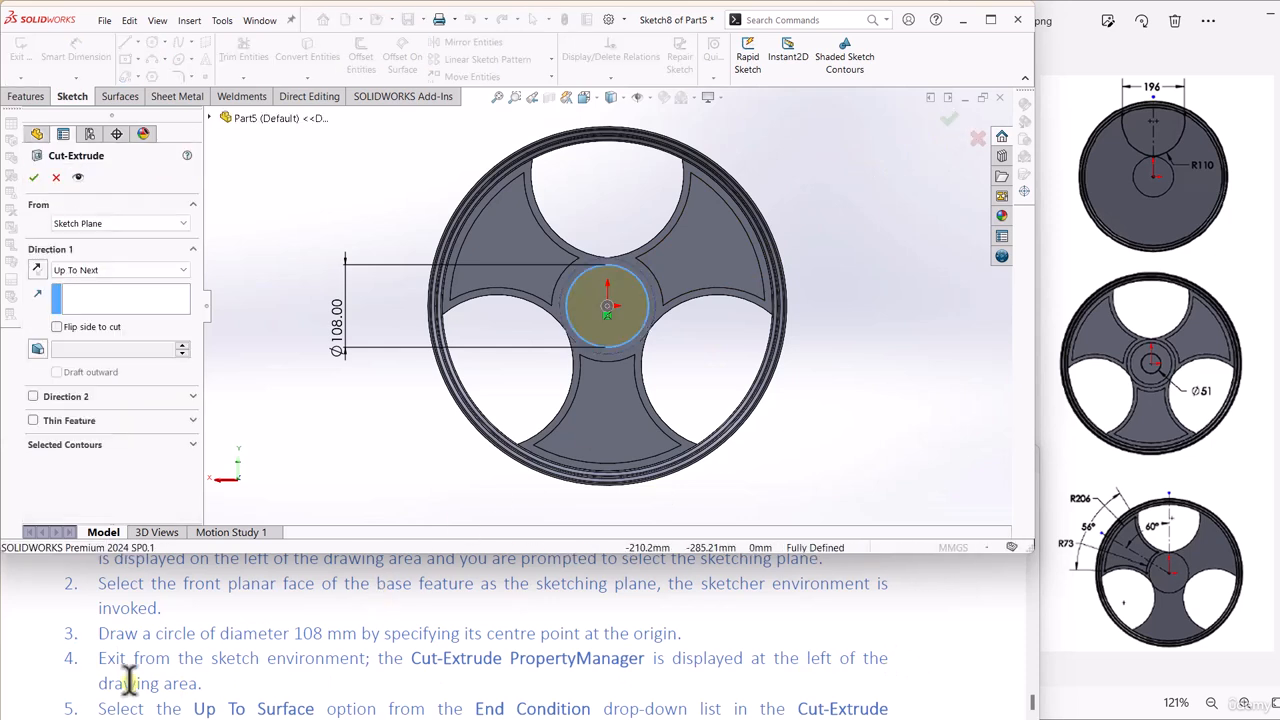
{"action": "scroll", "coordinate": [130, 680], "scroll_direction": "down", "scroll_amount": 1}
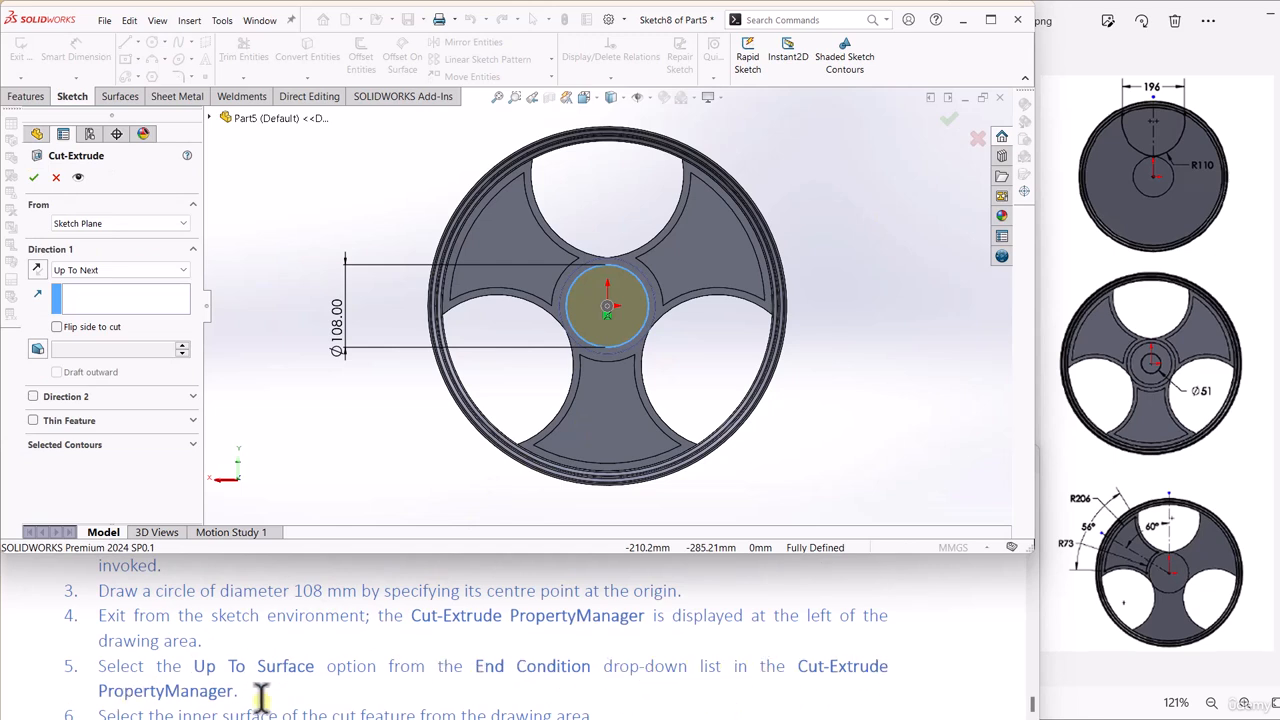
{"action": "left_click", "coordinate": [99, 223]}
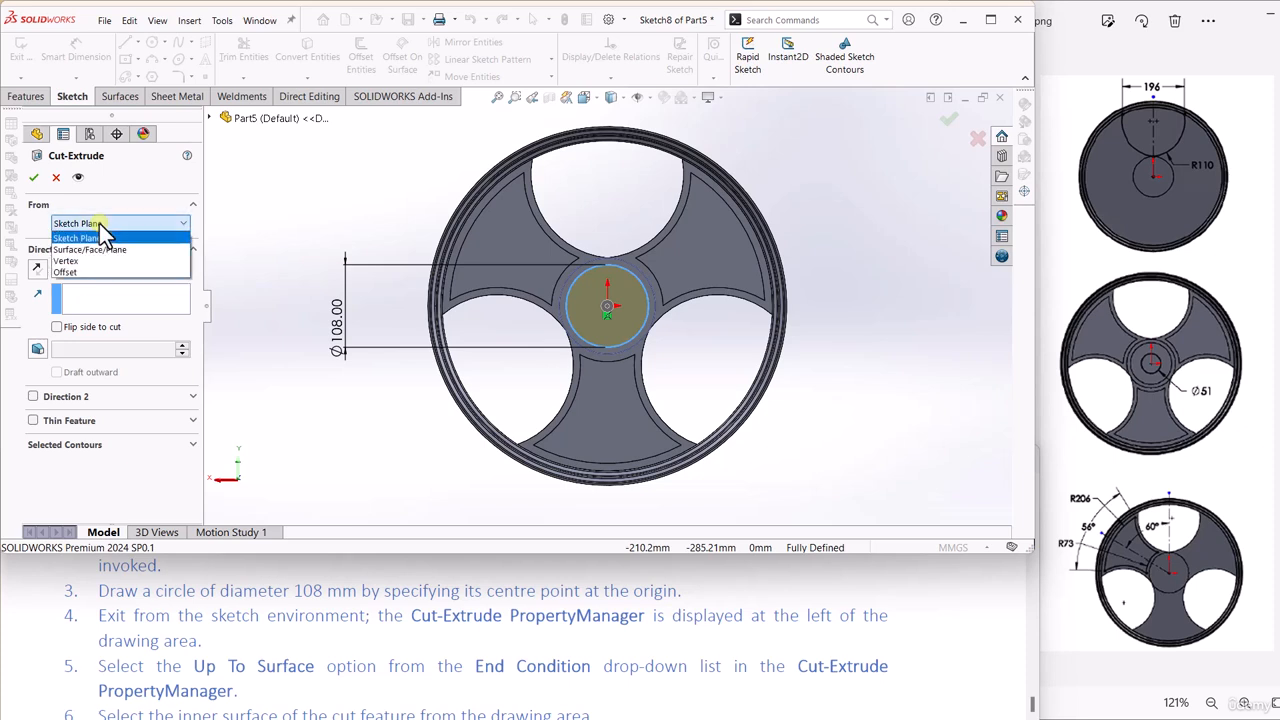
{"action": "left_click", "coordinate": [99, 223]}
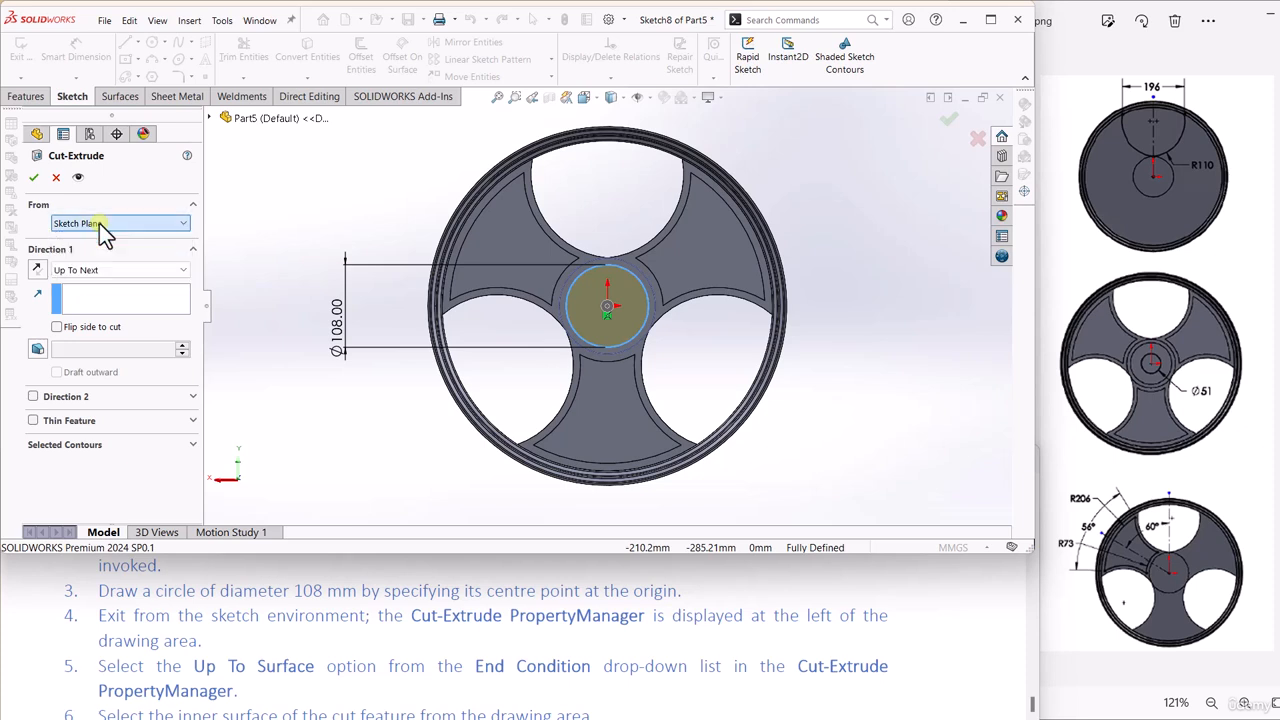
{"action": "left_click", "coordinate": [83, 271]}
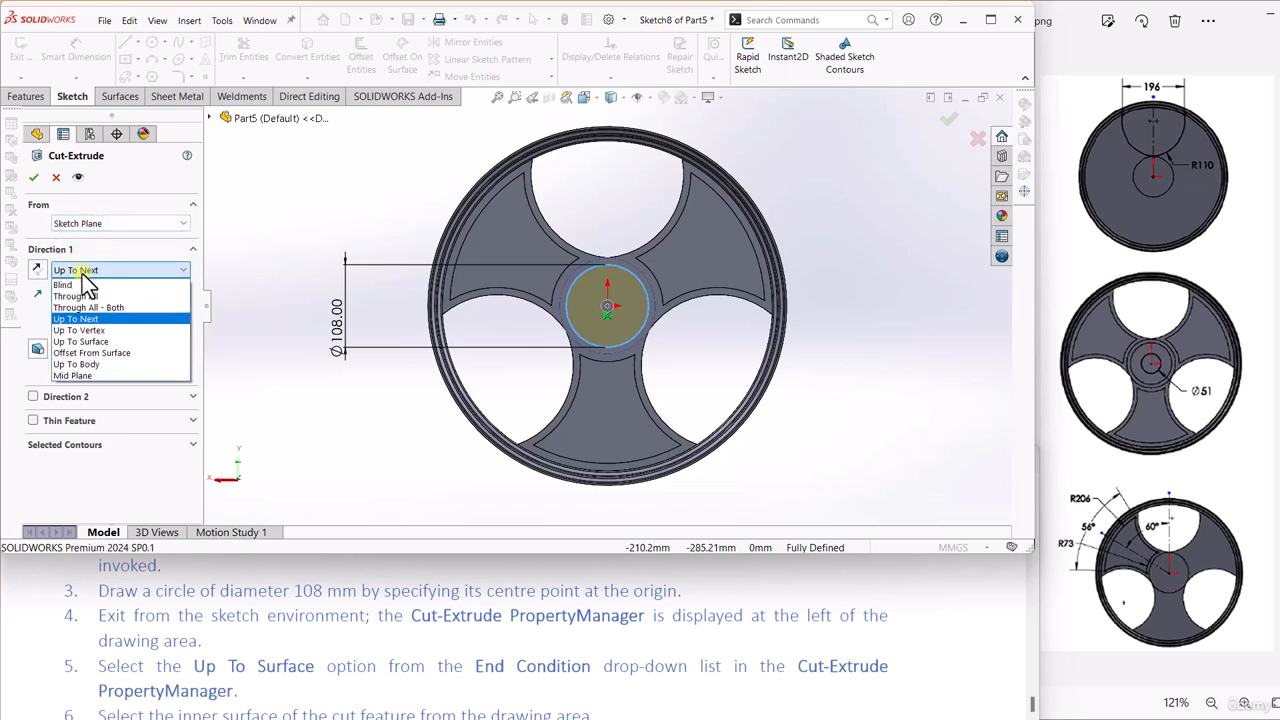
{"action": "left_click", "coordinate": [80, 341]}
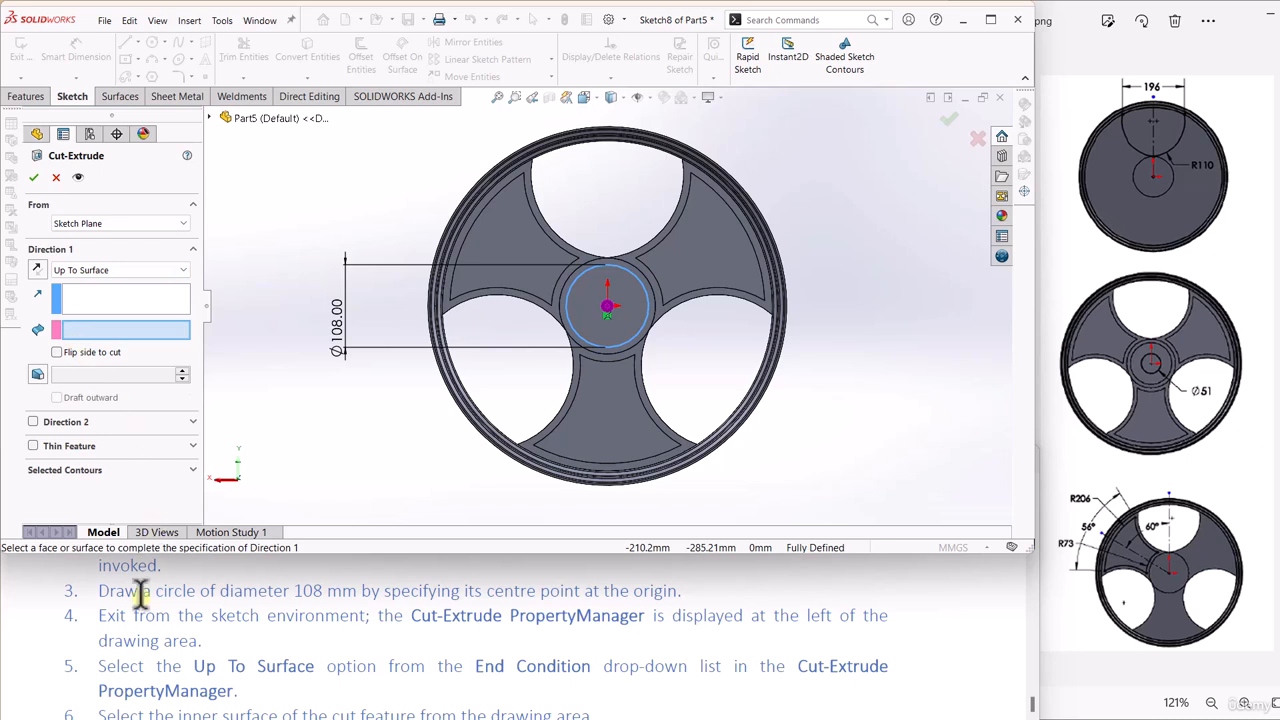
{"action": "scroll", "coordinate": [140, 592], "scroll_direction": "down", "scroll_amount": 2}
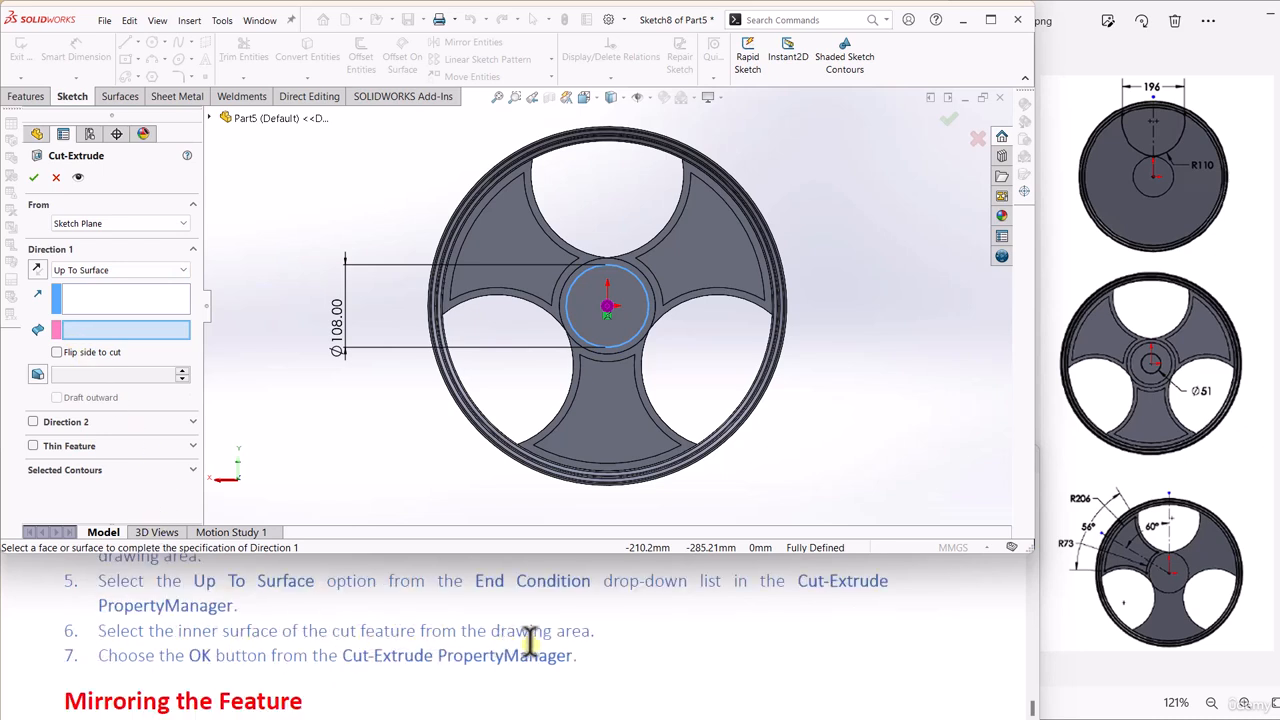
{"action": "left_click", "coordinate": [525, 236]}
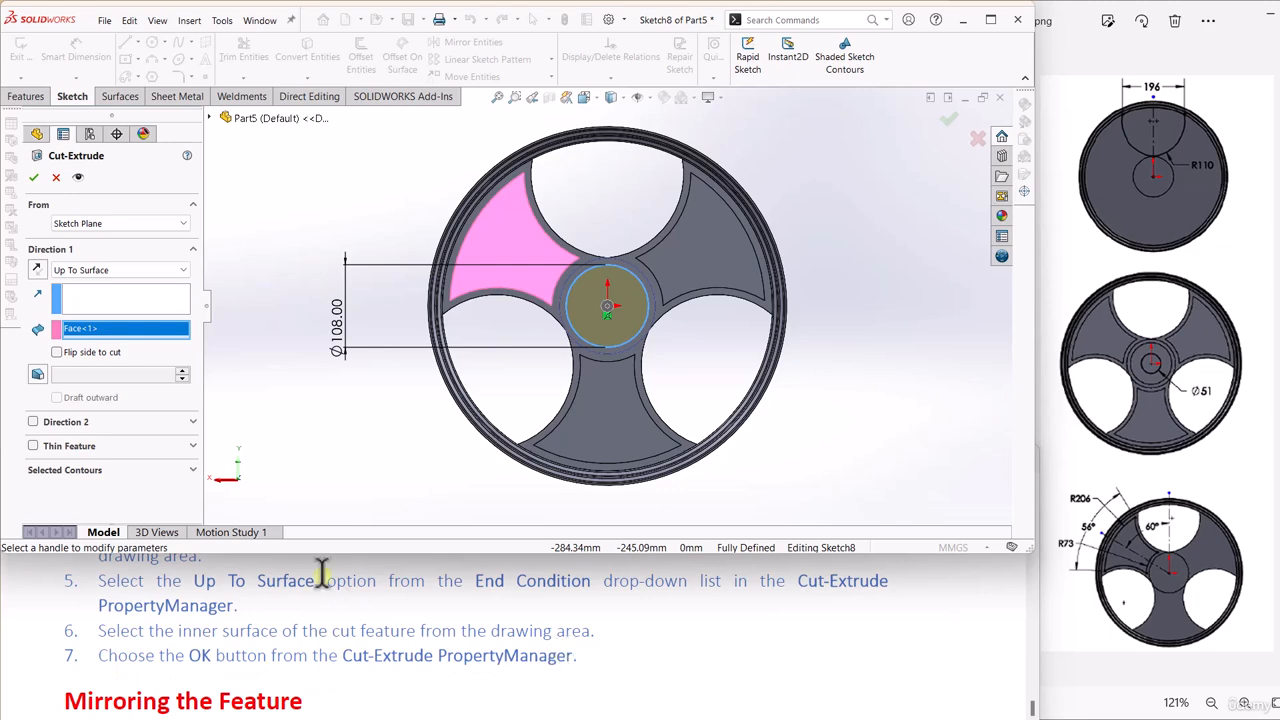
{"action": "left_click", "coordinate": [37, 176]}
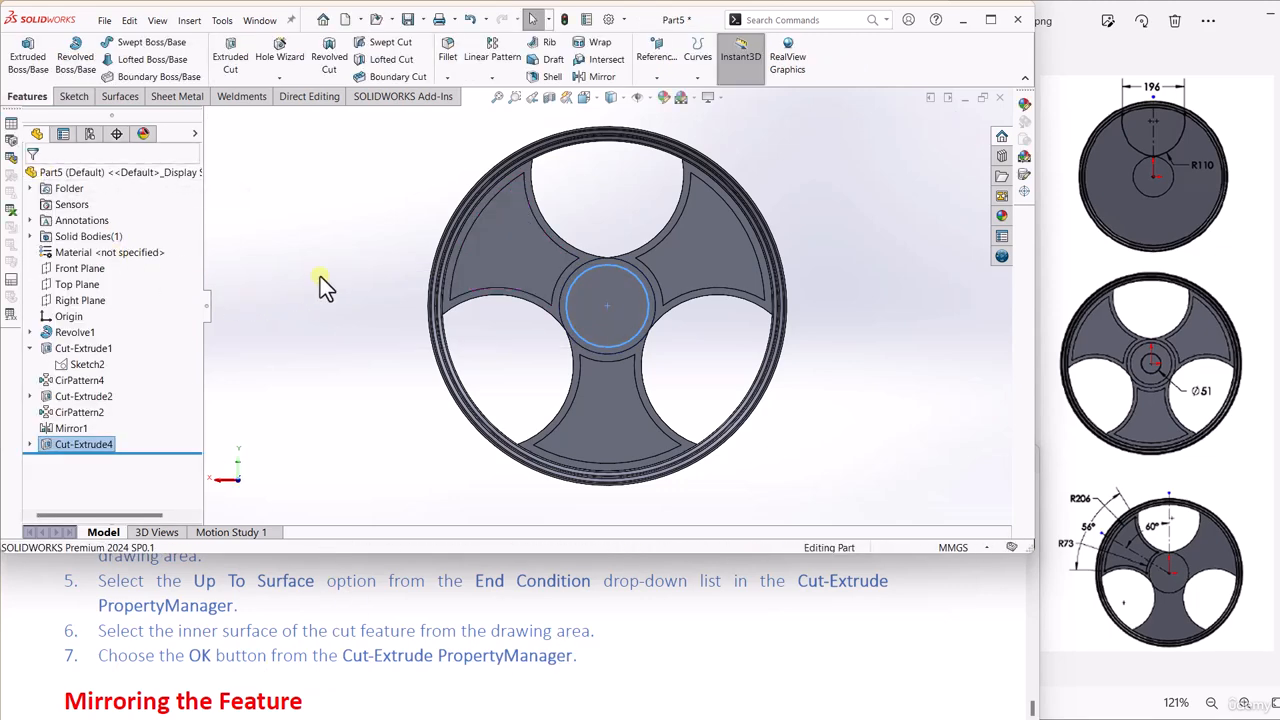
{"action": "left_click", "coordinate": [332, 284]}
{"action": "mouse_move", "coordinate": [487, 310]}
{"action": "middle_mouse_down"}
{"action": "mouse_move", "coordinate": [443, 280]}
{"action": "mouse_move", "coordinate": [500, 320]}
{"action": "middle_mouse_up"}
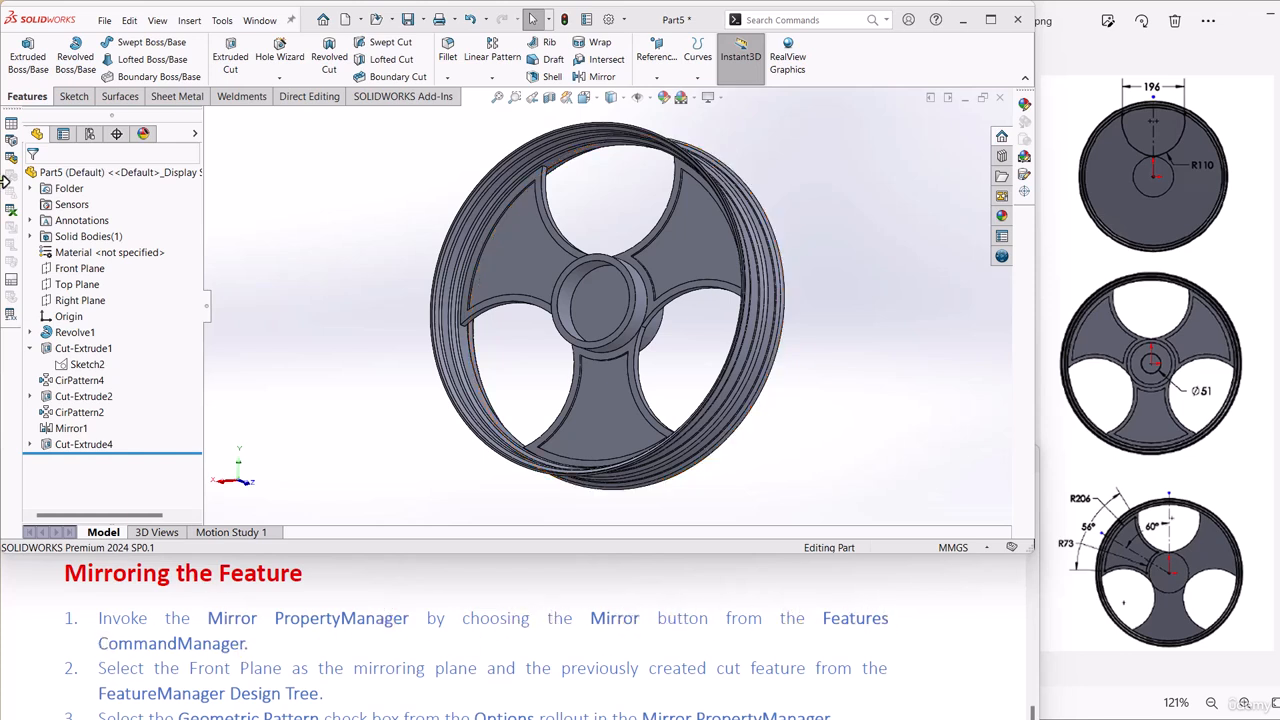
Step: Mirror the 108 mm hub recess cut about the Front Plane with Geometry Pattern enabled
{"action": "left_click", "coordinate": [491, 76]}
{"action": "left_click", "coordinate": [497, 129]}
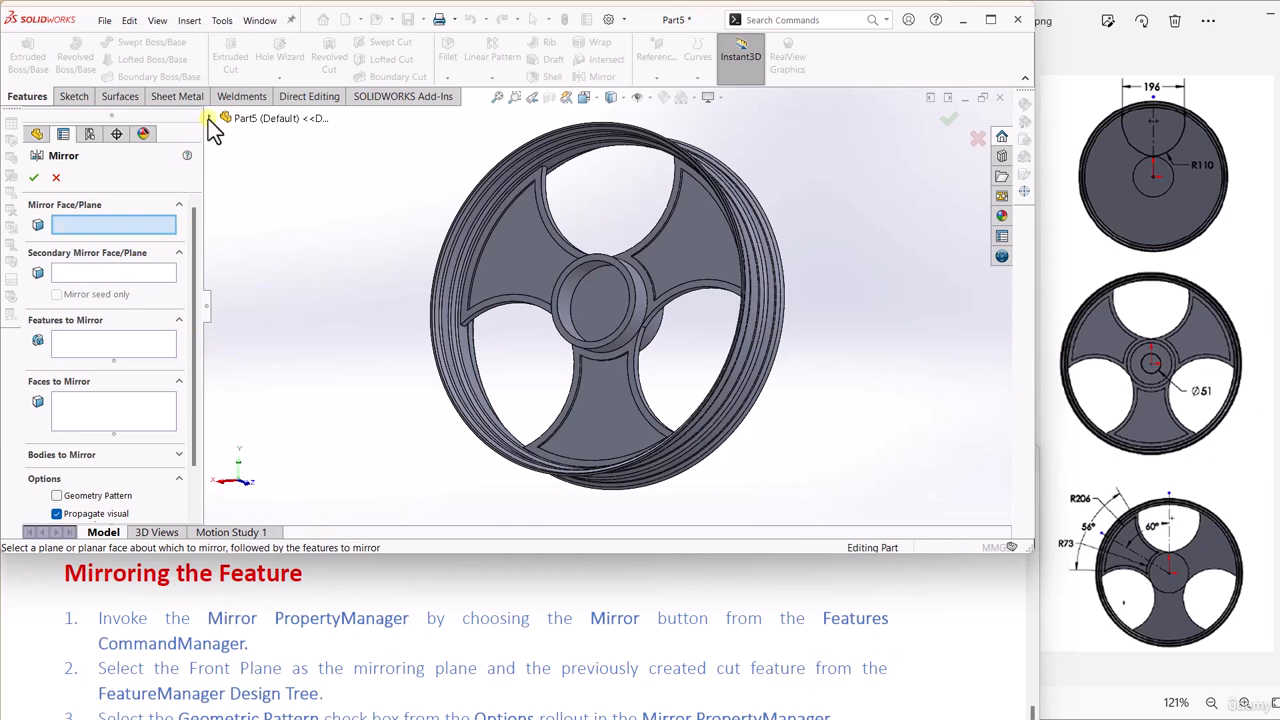
{"action": "left_click", "coordinate": [240, 118]}
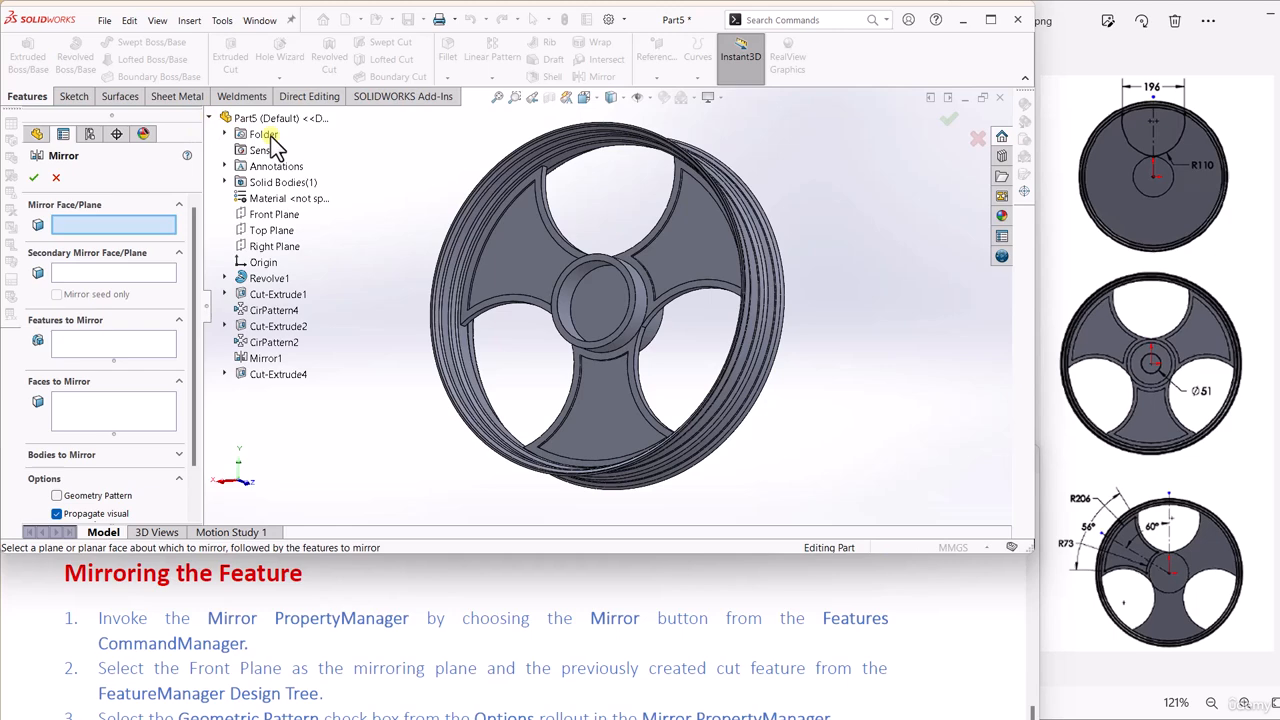
{"action": "left_click", "coordinate": [272, 216]}
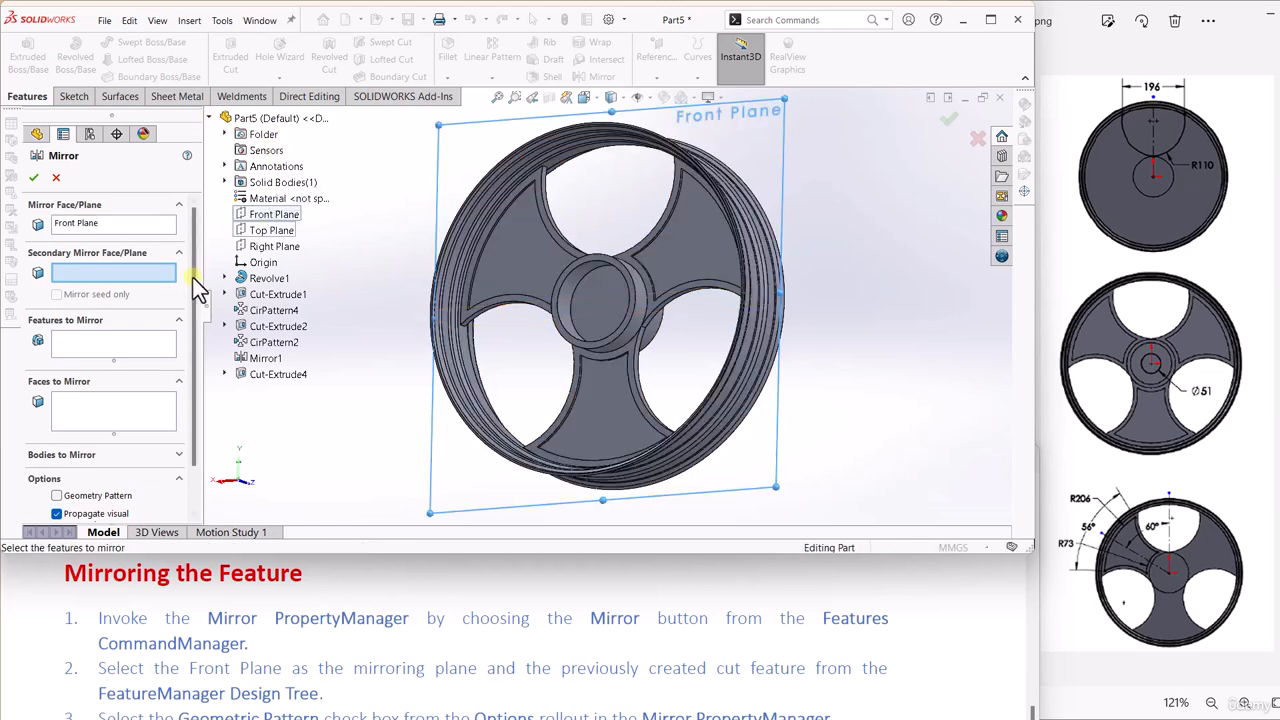
{"action": "left_click", "coordinate": [94, 342]}
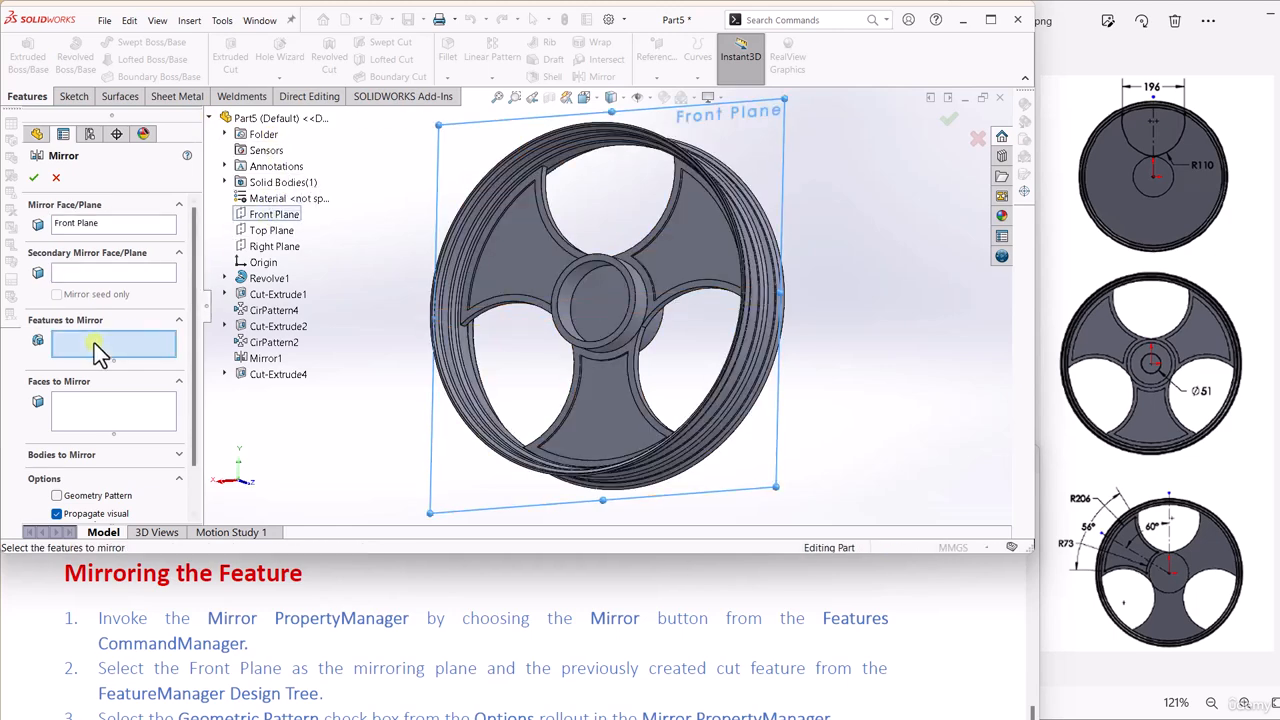
{"action": "left_click", "coordinate": [270, 375]}
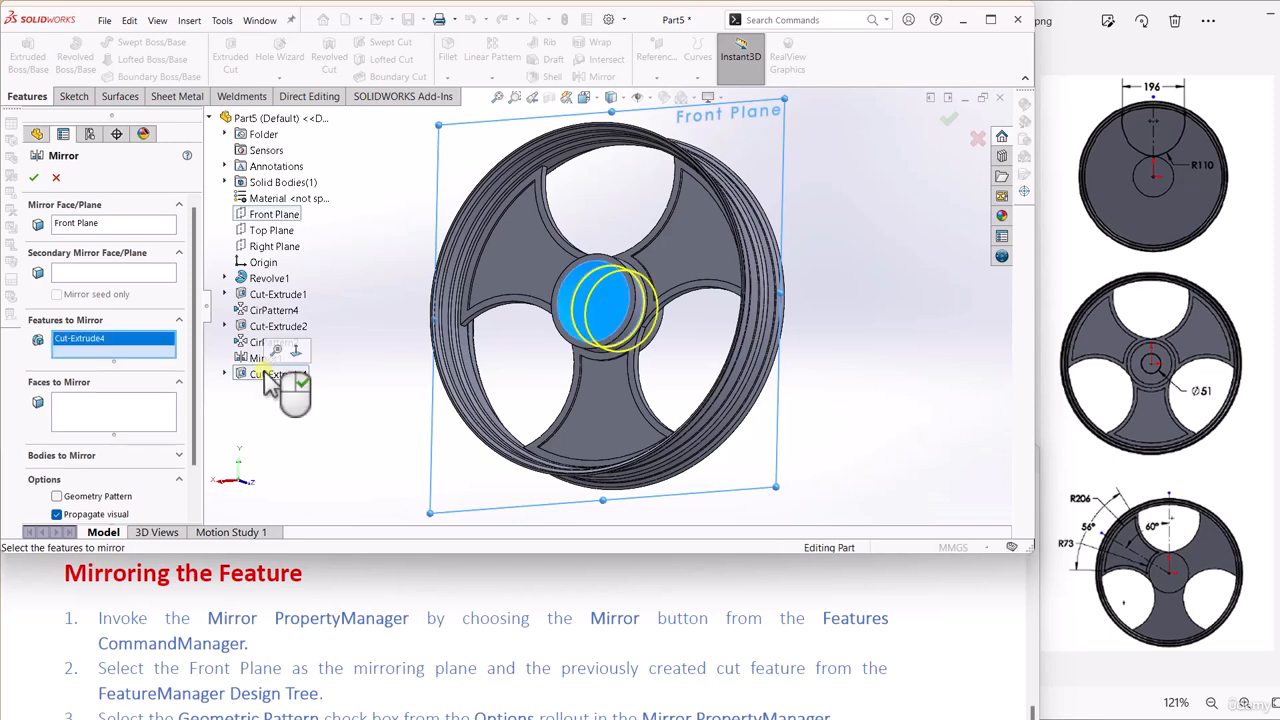
{"action": "scroll", "coordinate": [120, 655], "scroll_direction": "down", "scroll_amount": 1}
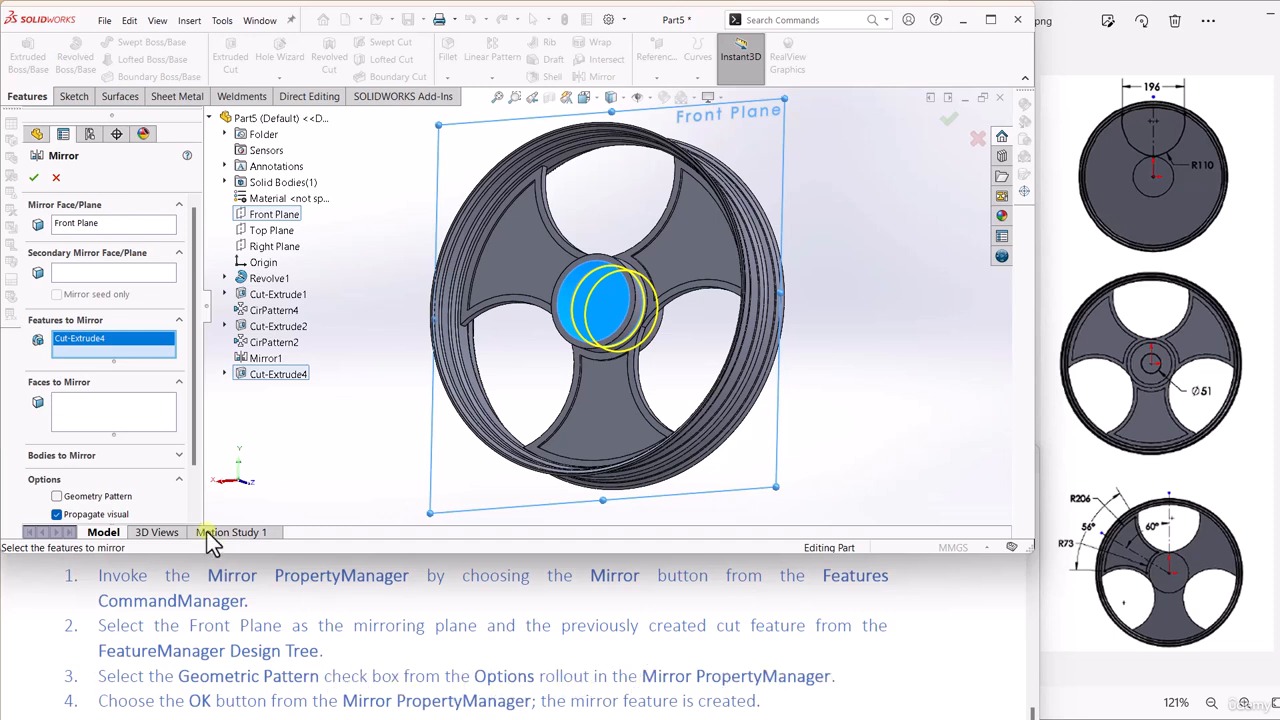
{"action": "left_click", "coordinate": [57, 497]}
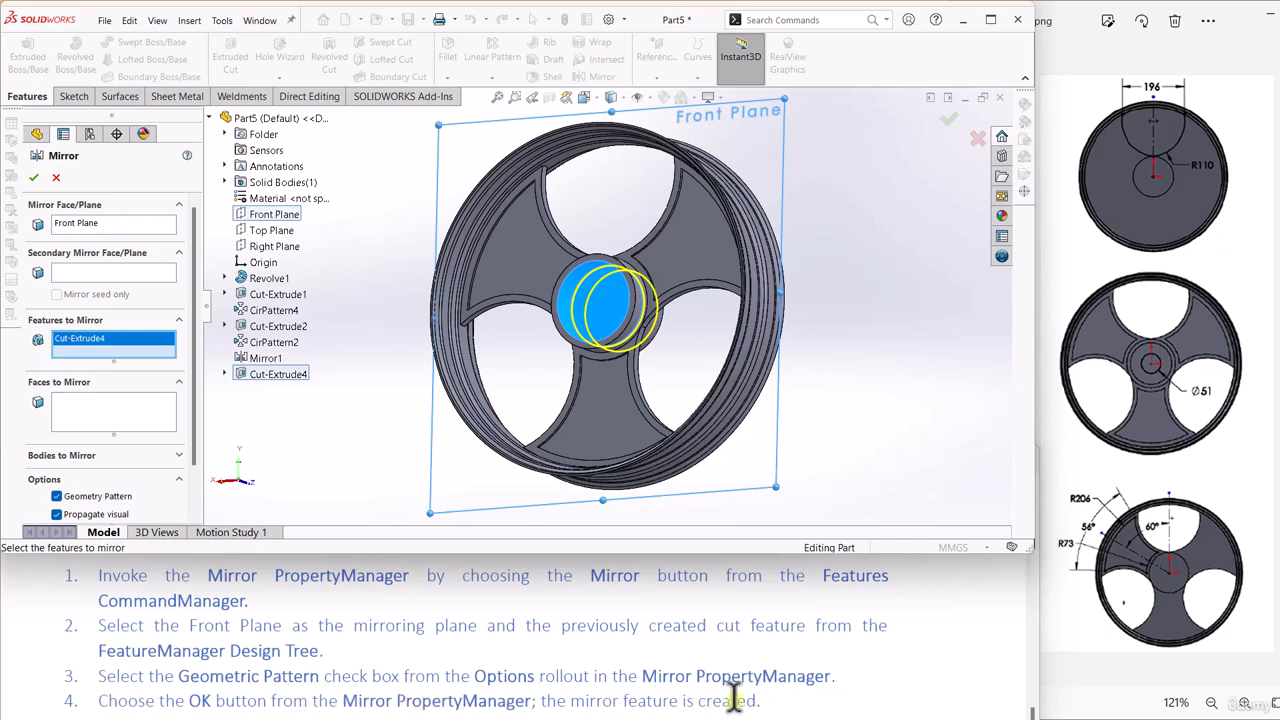
{"action": "left_click", "coordinate": [36, 177]}
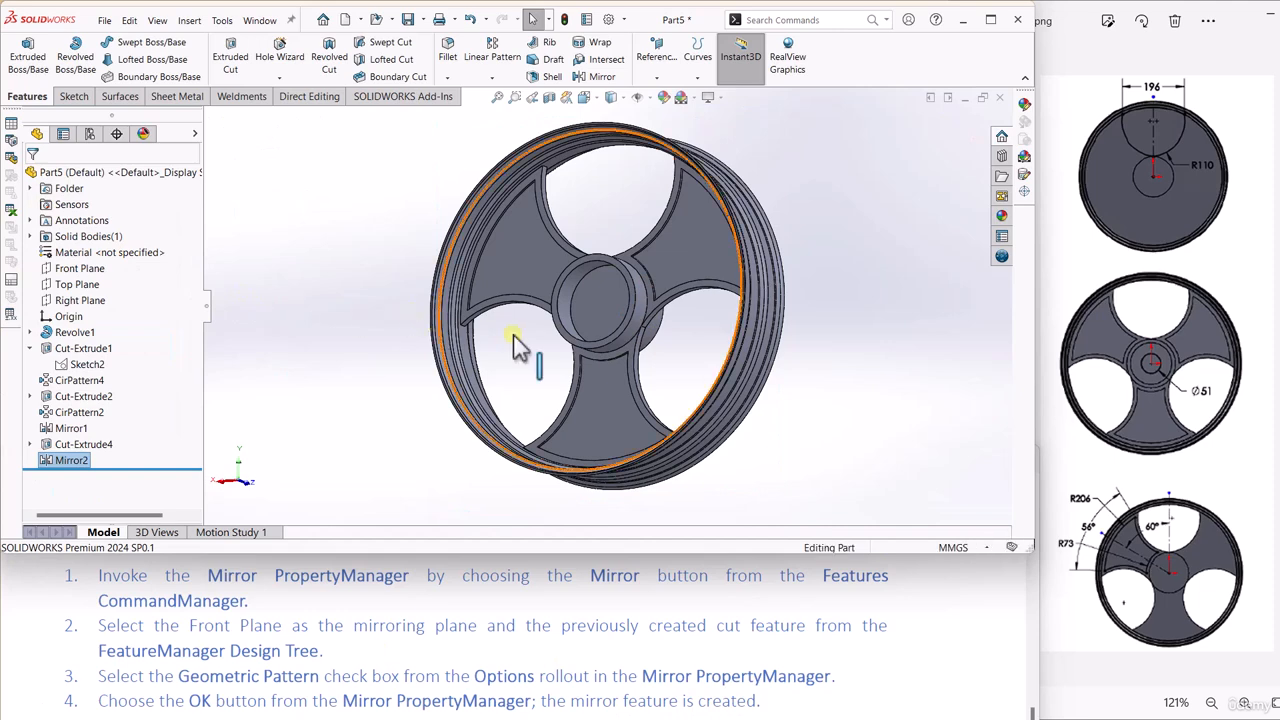
Step: Start a sketch on the recessed face of the hub and draw a circle about 95 mm in diameter centred on the origin
{"action": "scroll", "coordinate": [655, 315], "scroll_direction": "up", "scroll_amount": 3}
{"action": "middle_click_drag", "start_coordinate": [665, 312], "coordinate": [612, 362]}
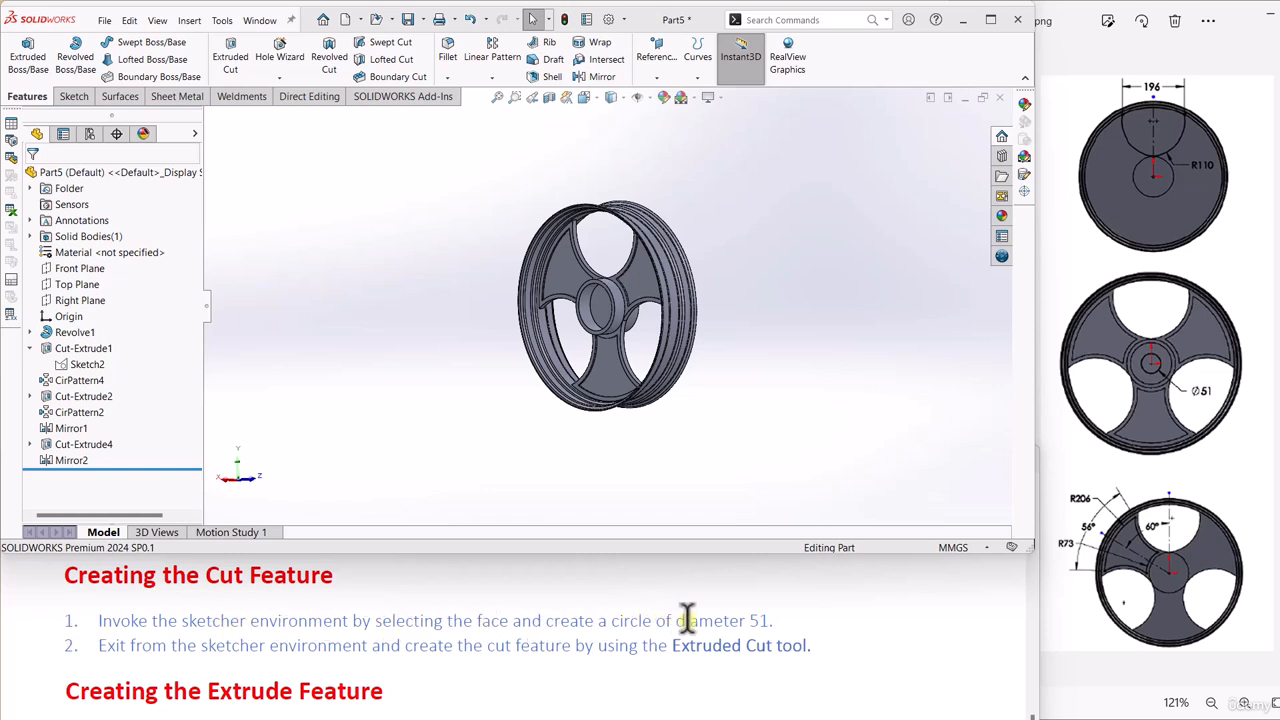
{"action": "left_click", "coordinate": [600, 314]}
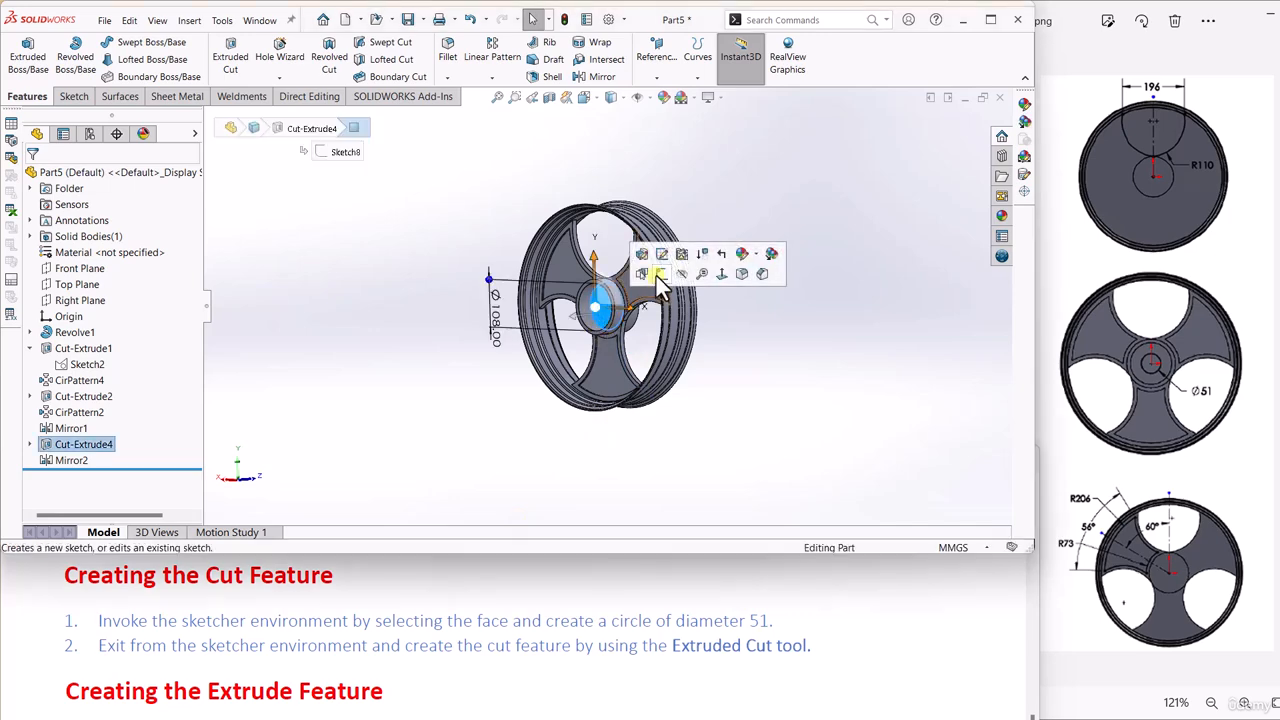
{"action": "left_click", "coordinate": [661, 273]}
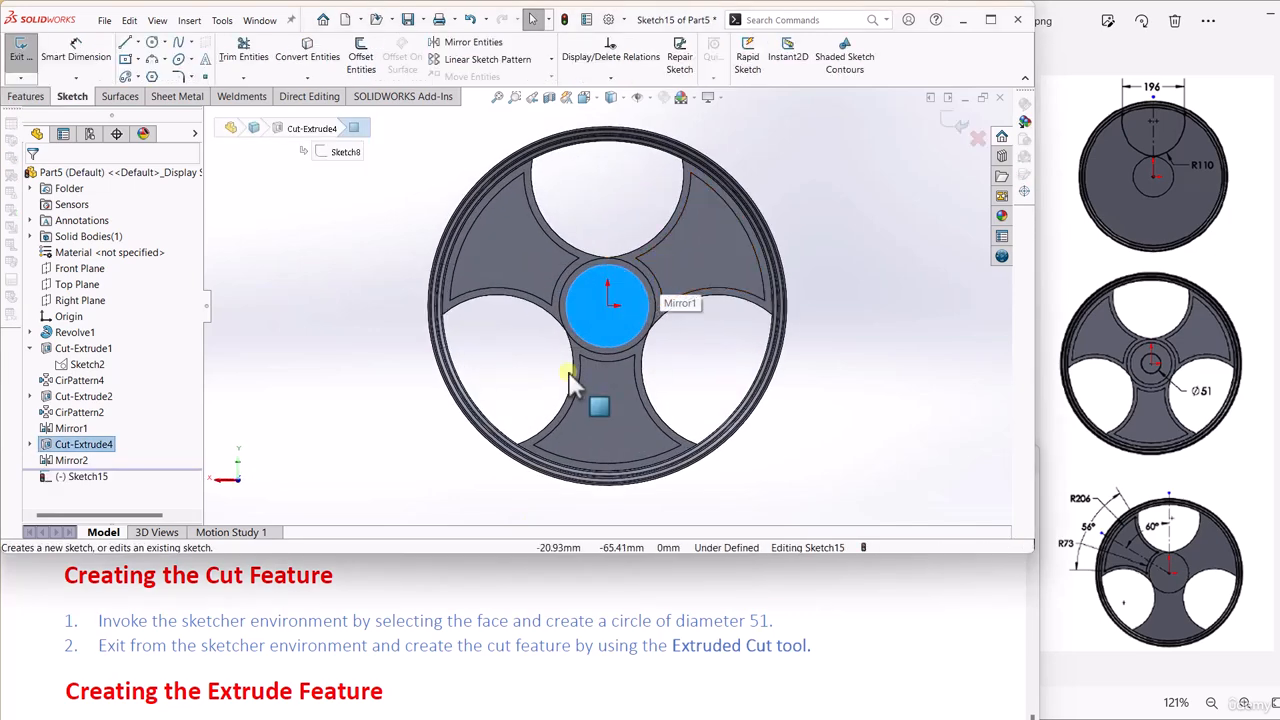
{"action": "left_click", "coordinate": [151, 43]}
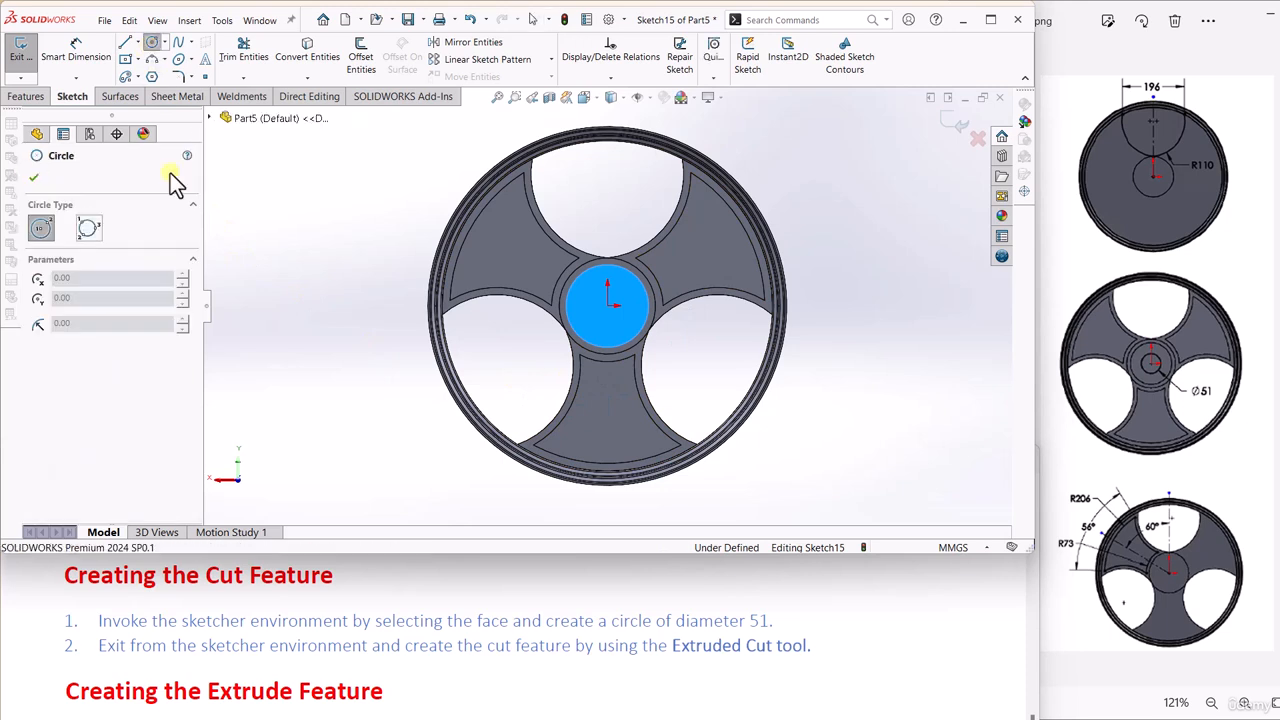
{"action": "left_click", "coordinate": [606, 306]}
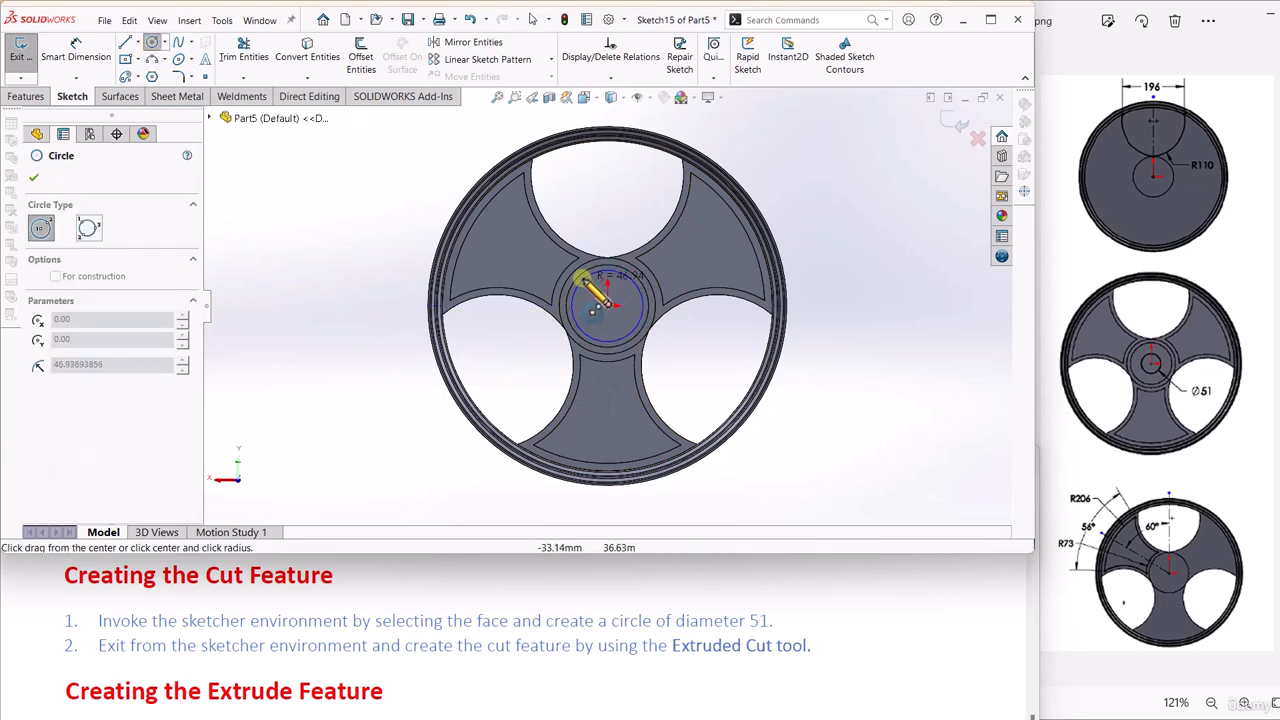
{"action": "left_click", "coordinate": [580, 281]}
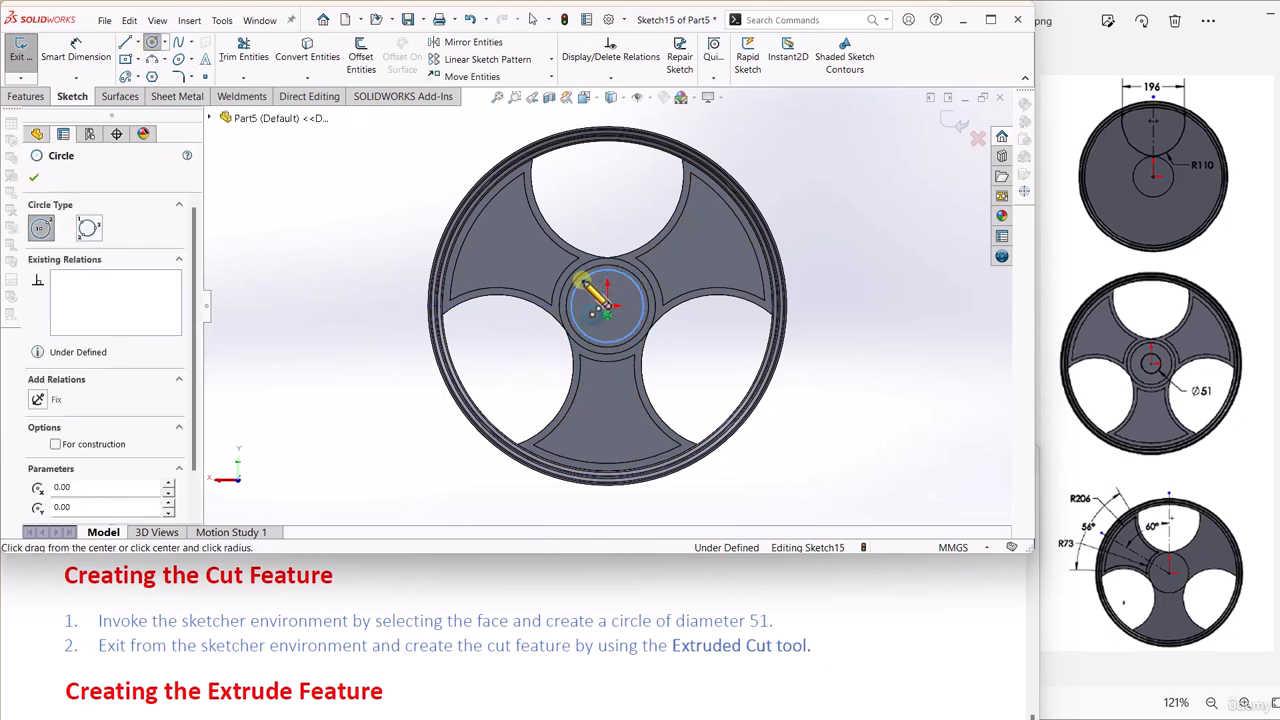
{"action": "left_click", "coordinate": [34, 177]}
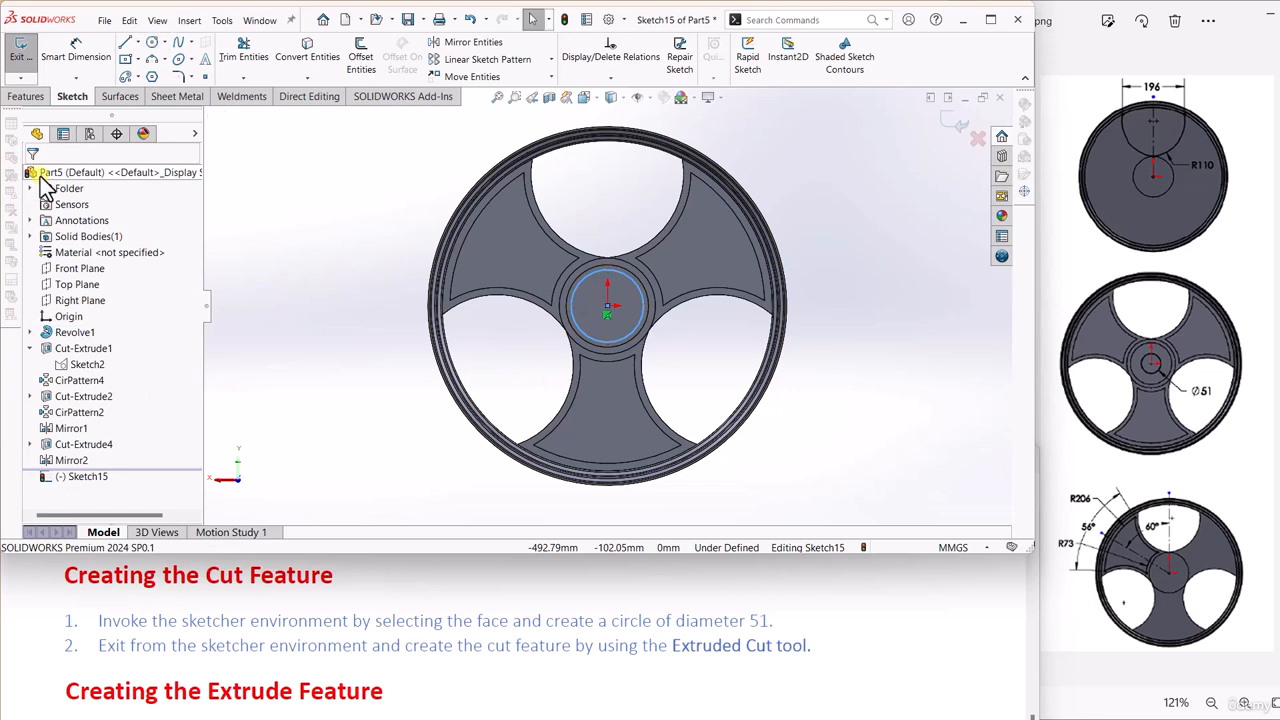
Step: Dimension the new hub circle's diameter to 51 mm
{"action": "left_click", "coordinate": [80, 50]}
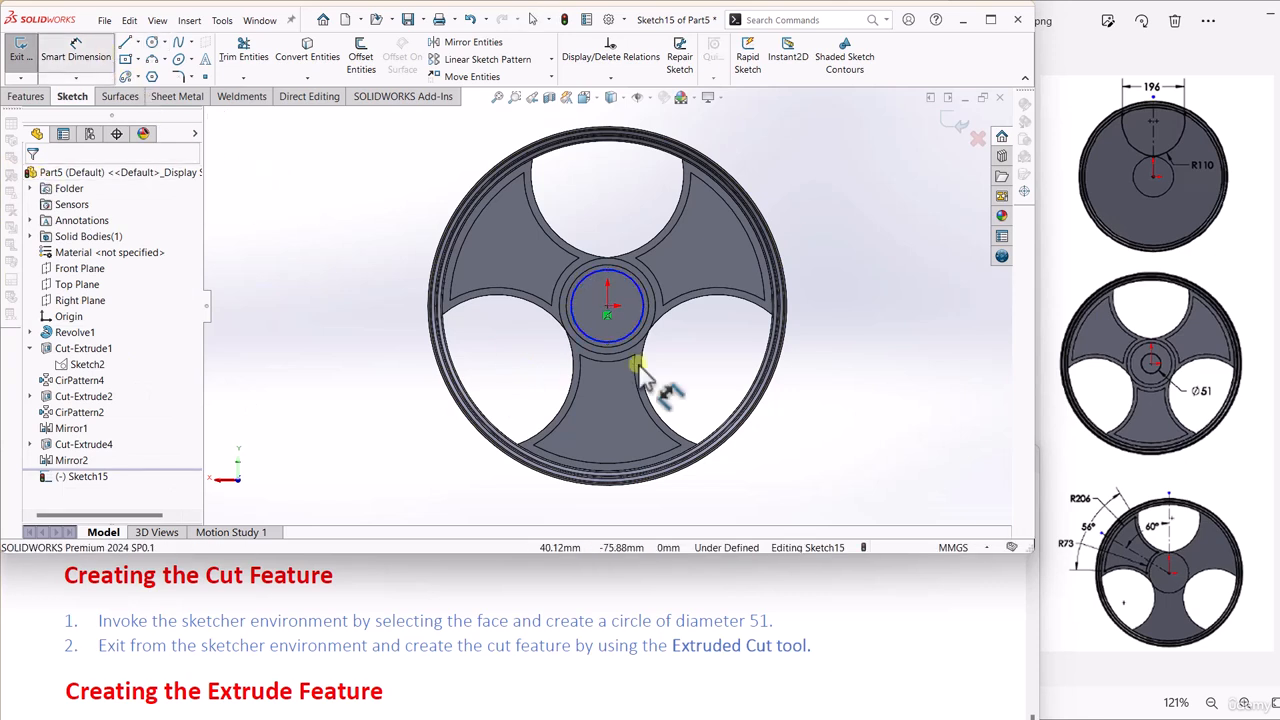
{"action": "left_click", "coordinate": [570, 308]}
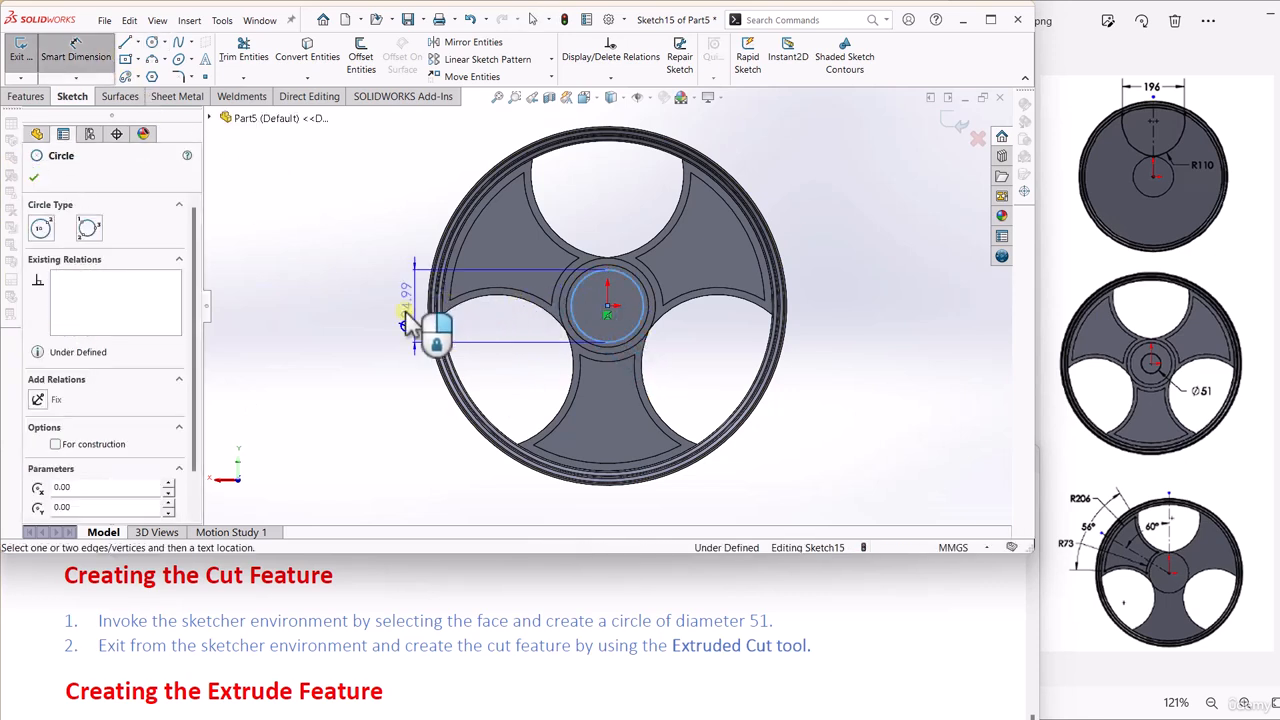
{"action": "left_click", "coordinate": [390, 322]}
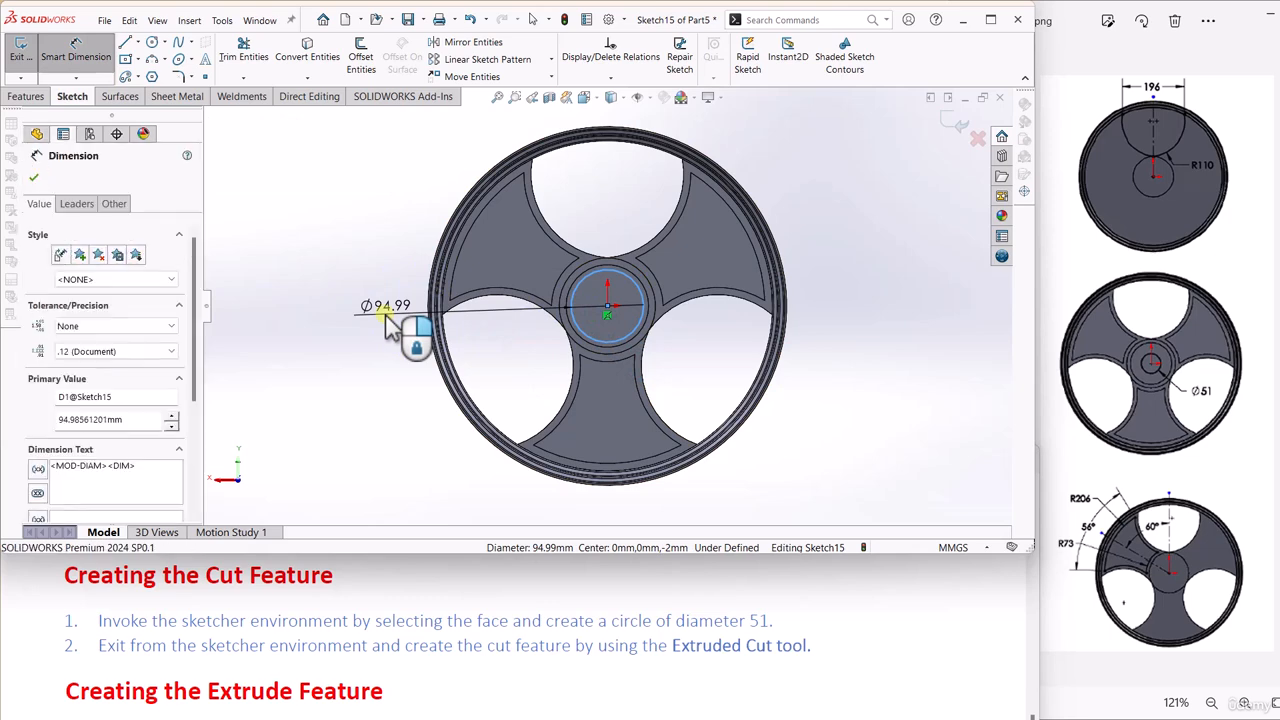
{"action": "key", "text": "Return"}
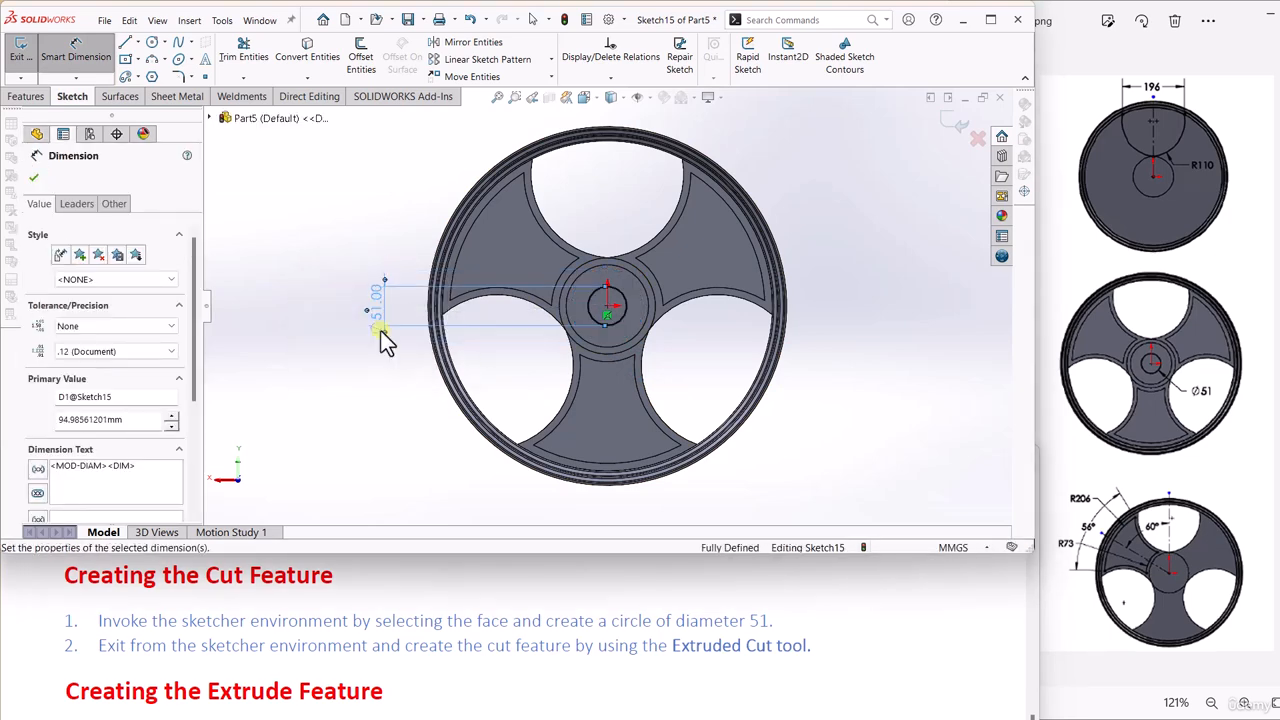
{"action": "left_click", "coordinate": [36, 176]}
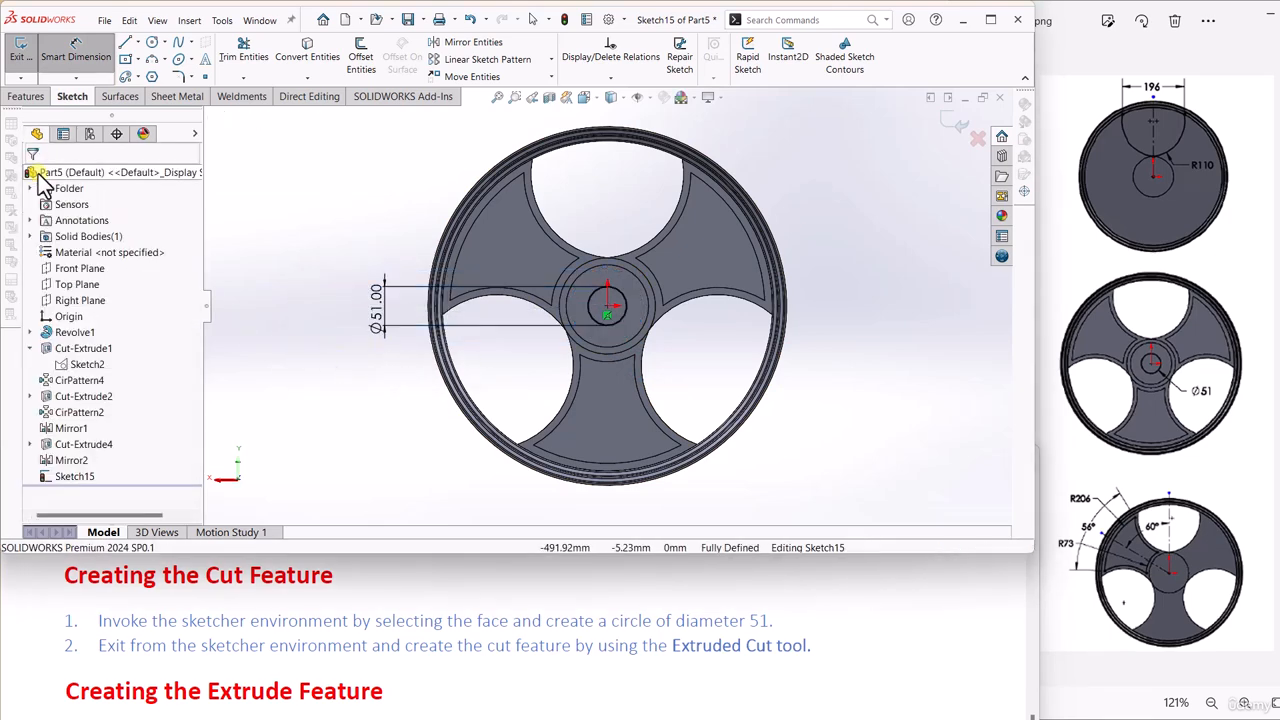
{"action": "key", "text": "Escape"}
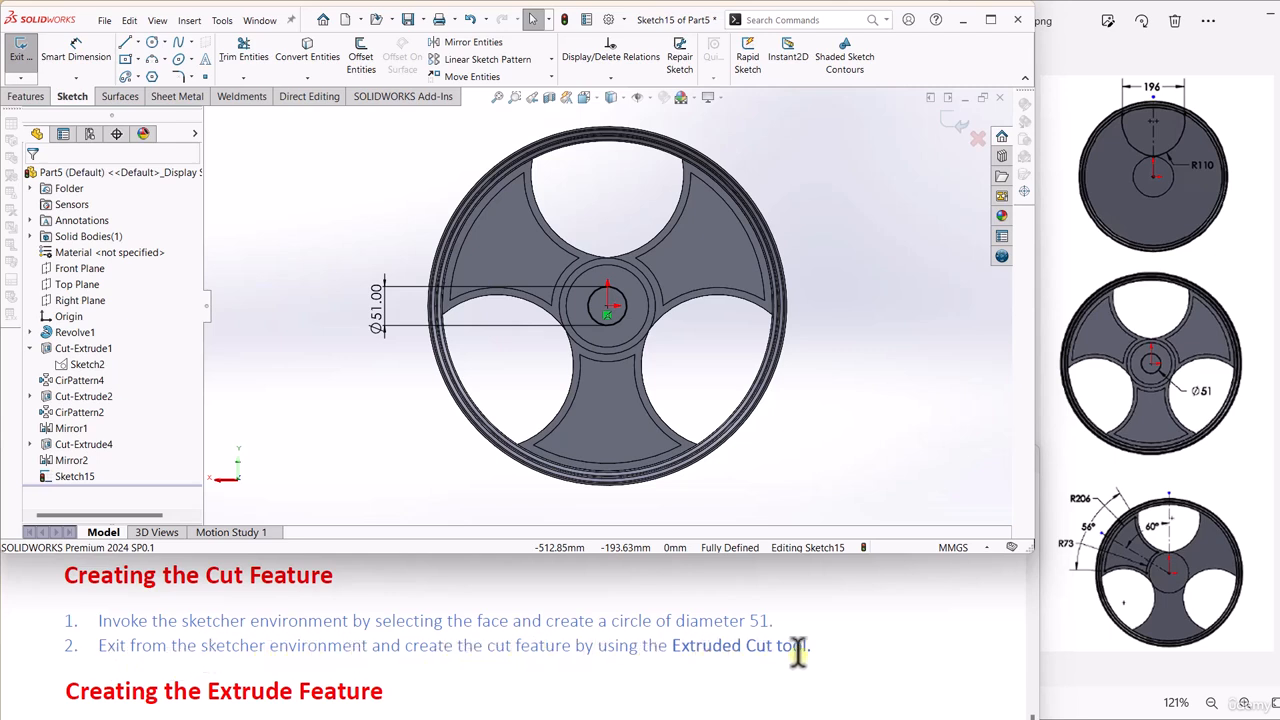
Step: Exit the sketch and cut the 51 mm circle Through All to make the hub bore
{"action": "left_click", "coordinate": [954, 122]}
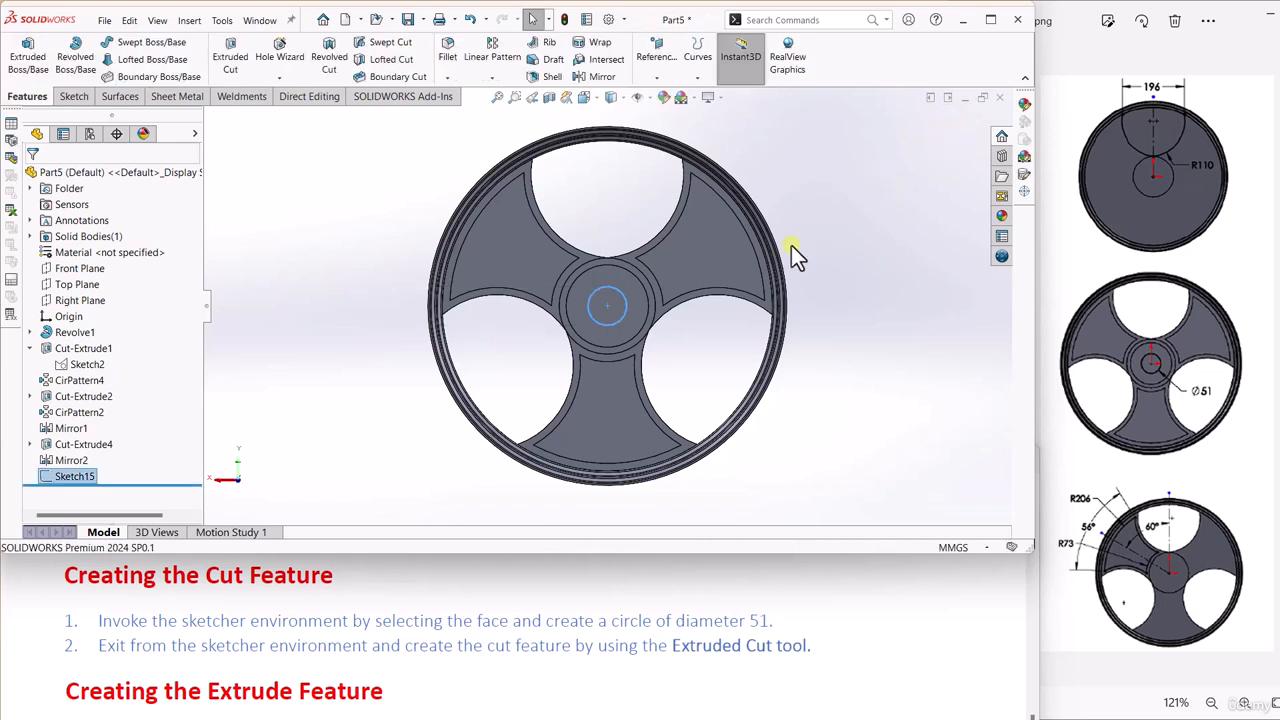
{"action": "left_click", "coordinate": [232, 66]}
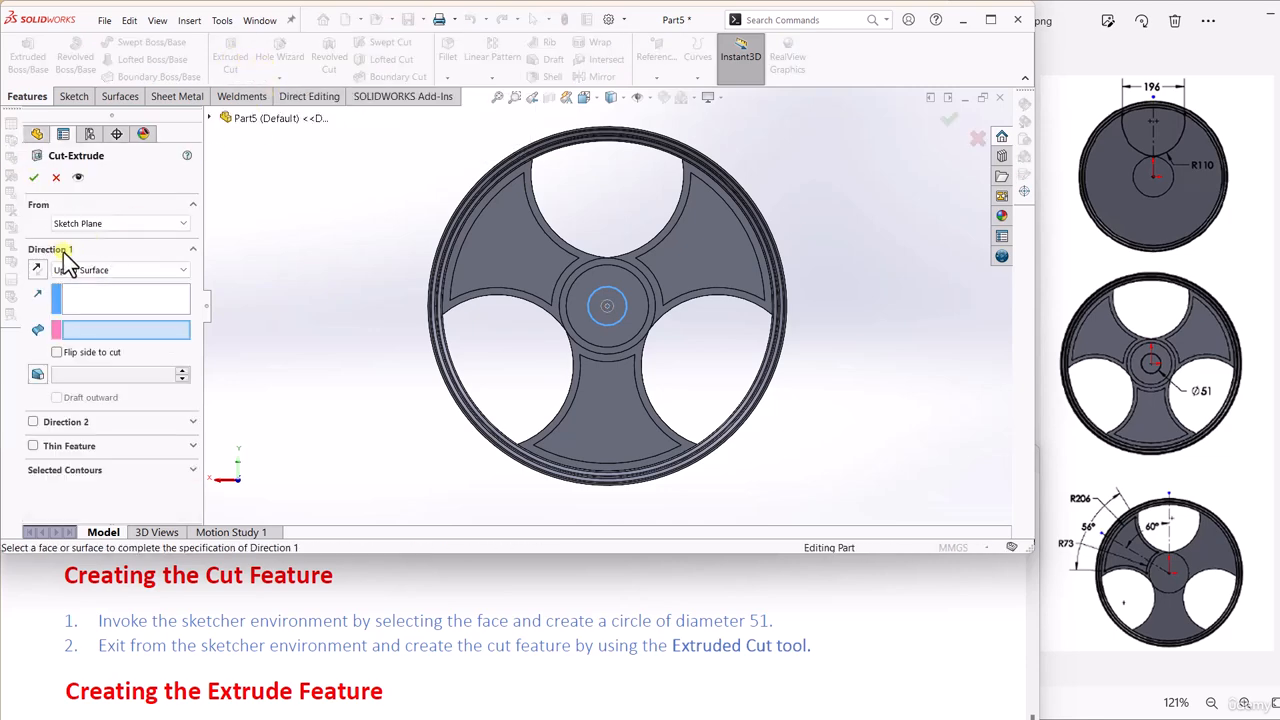
{"action": "left_click", "coordinate": [80, 272]}
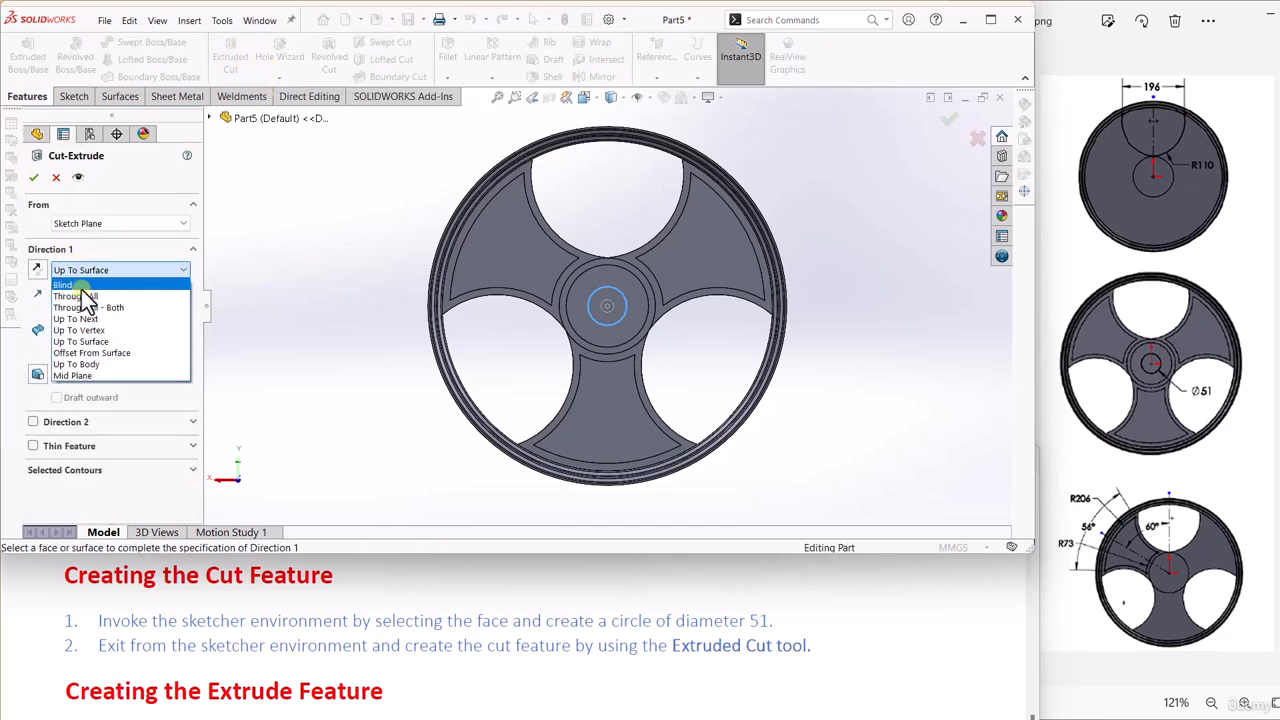
{"action": "left_click", "coordinate": [86, 296]}
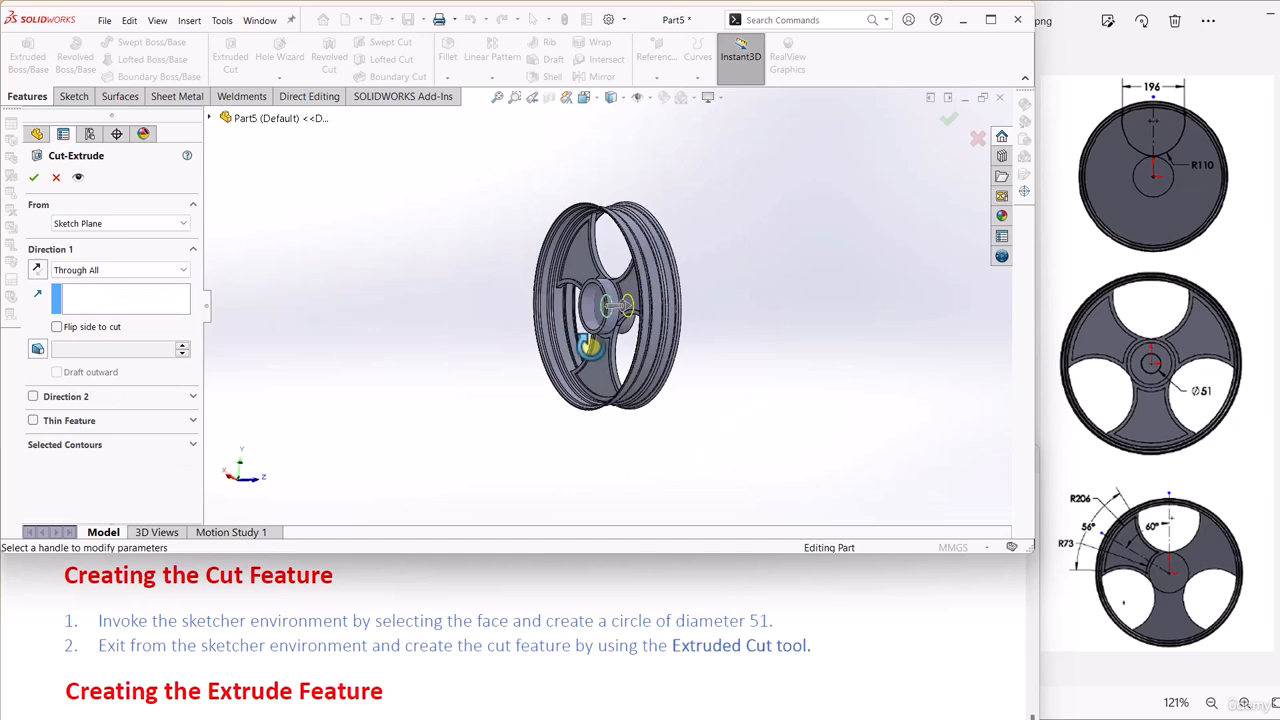
{"action": "left_click", "coordinate": [34, 179]}
{"action": "left_click", "coordinate": [313, 257]}
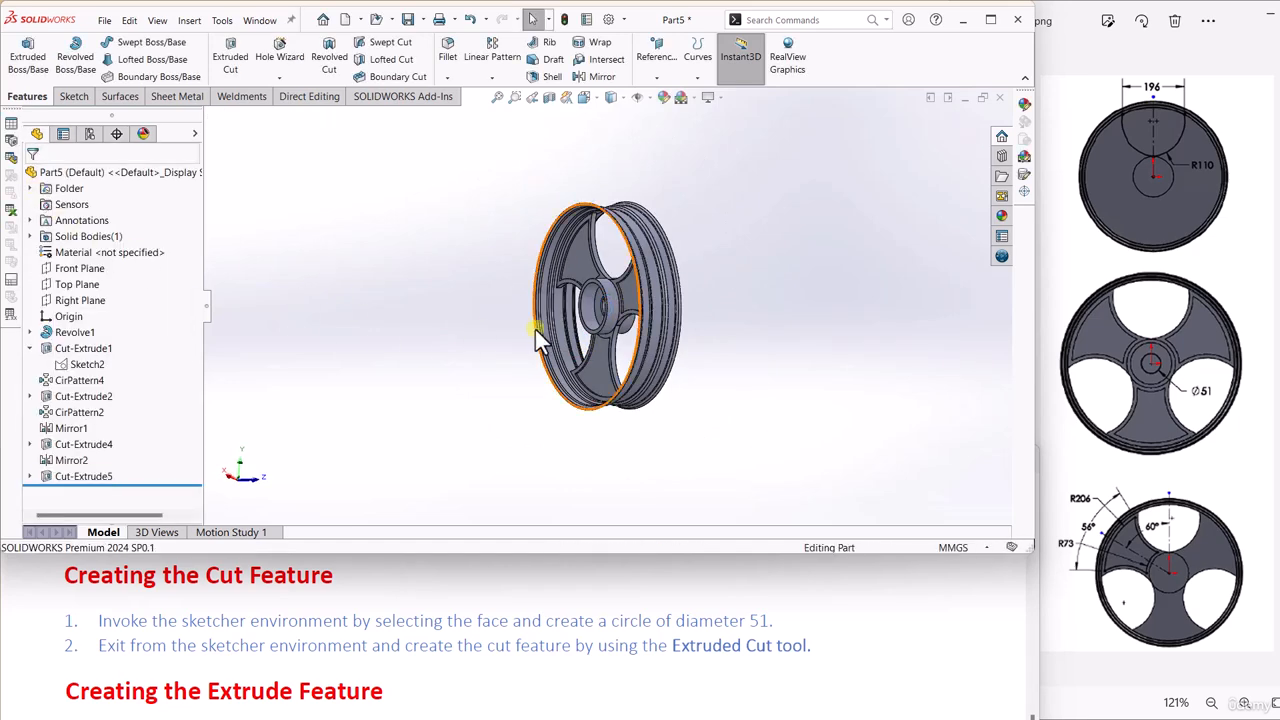
Step: Start an Extruded Boss sketch on the hub's flat end face and draw a vertical centerline about 142 mm long upward from the origin
{"action": "scroll", "coordinate": [535, 329], "scroll_direction": "down", "scroll_amount": 3}
{"action": "mouse_move", "coordinate": [659, 284]}
{"action": "middle_mouse_down"}
{"action": "mouse_move", "coordinate": [720, 323]}
{"action": "mouse_move", "coordinate": [665, 288]}
{"action": "middle_mouse_up"}
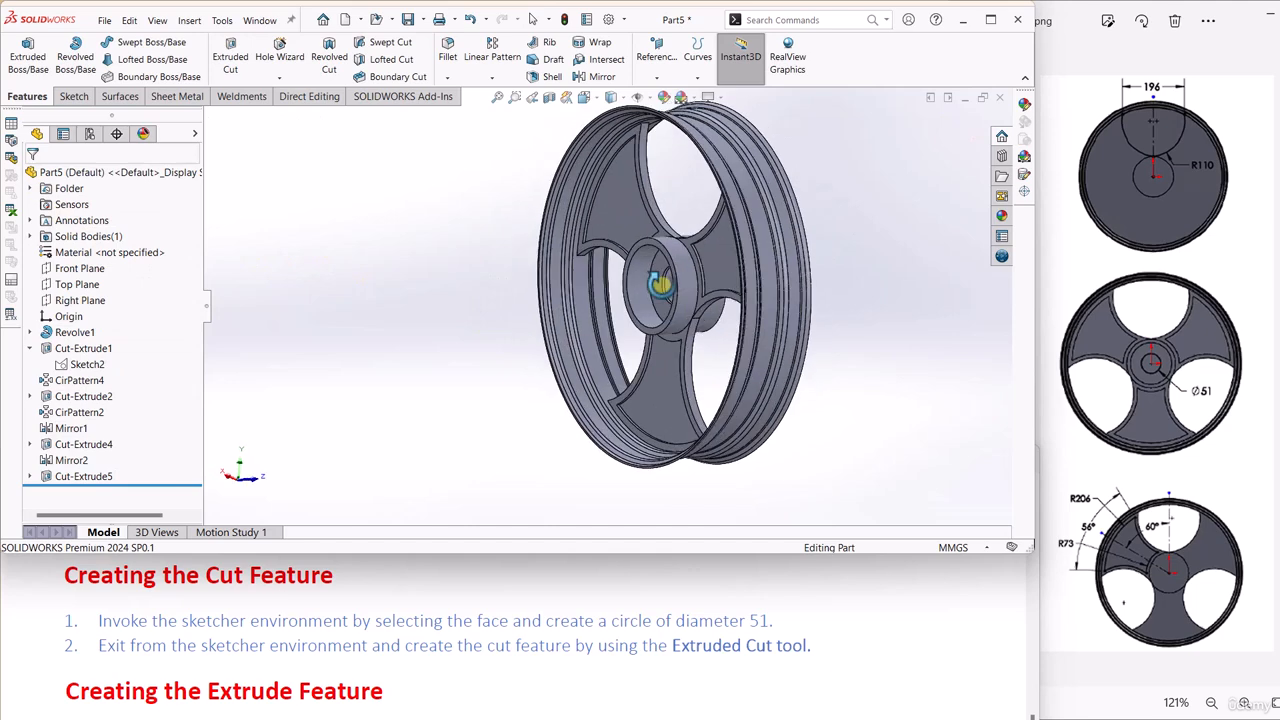
{"action": "key", "text": "ctrl+1"}
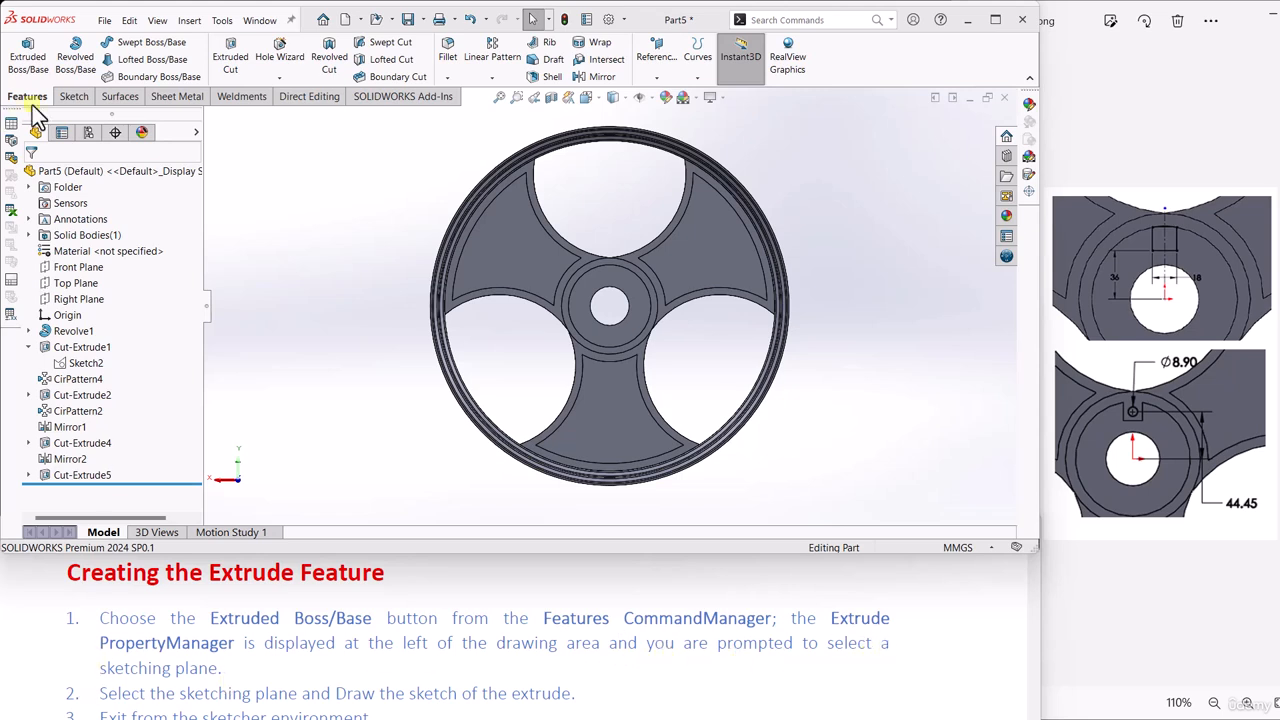
{"action": "left_click", "coordinate": [28, 55]}
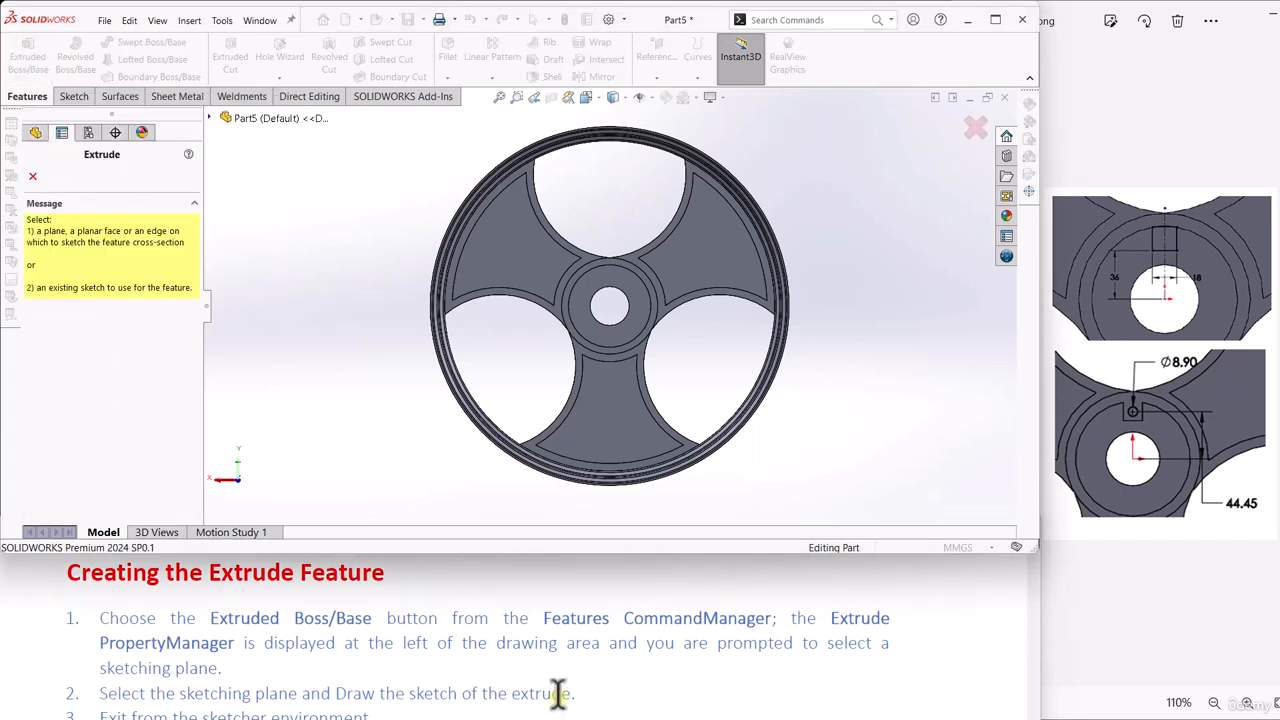
{"action": "scroll", "coordinate": [597, 267], "scroll_direction": "down", "scroll_amount": 5}
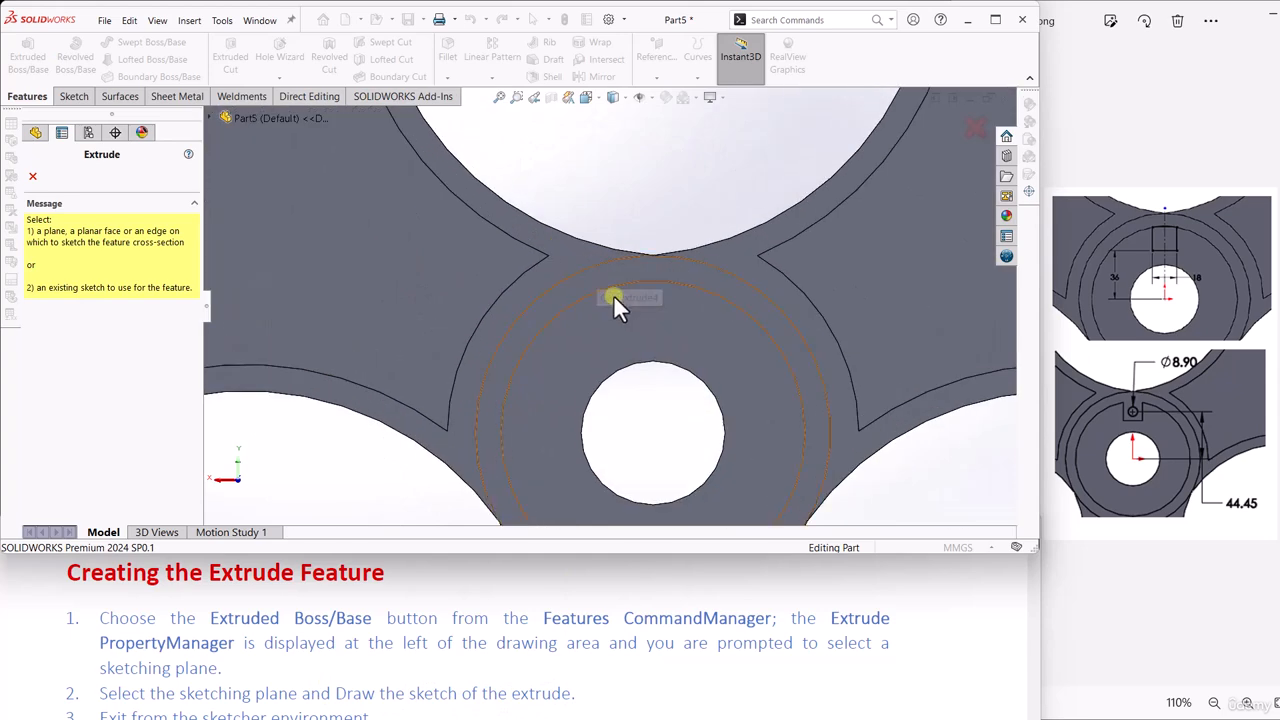
{"action": "left_click", "coordinate": [598, 276]}
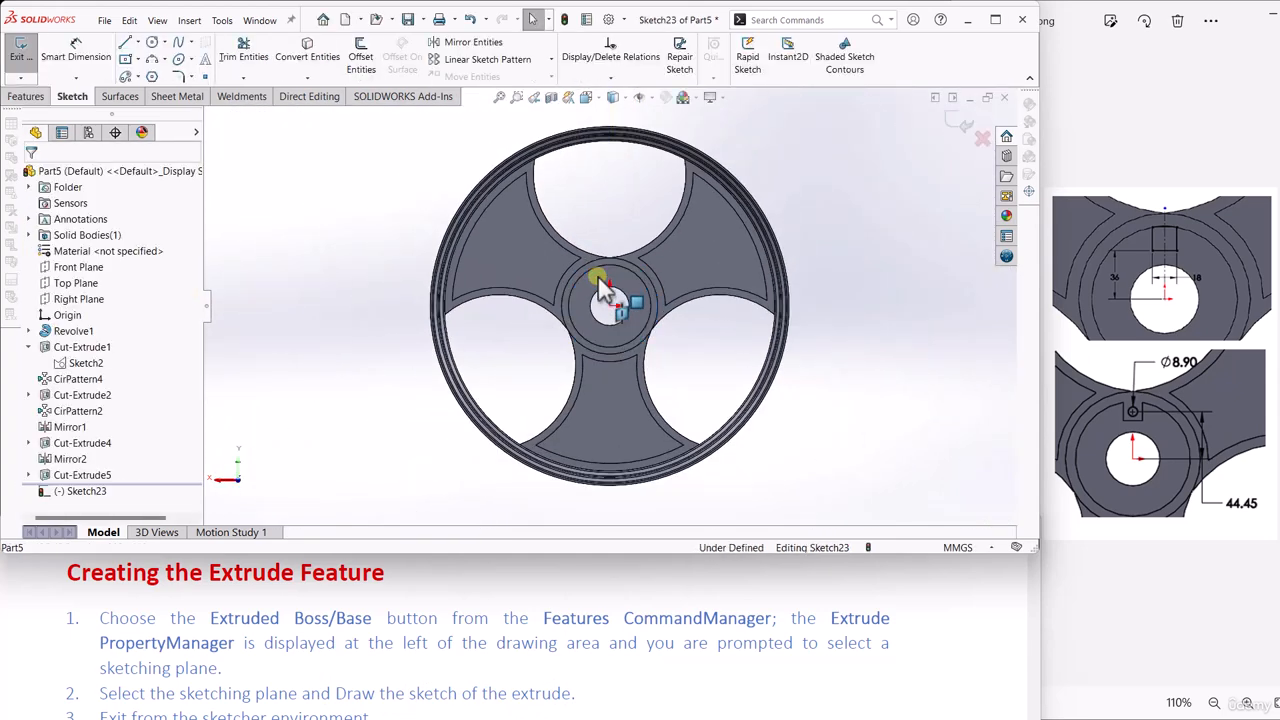
{"action": "left_click", "coordinate": [137, 43]}
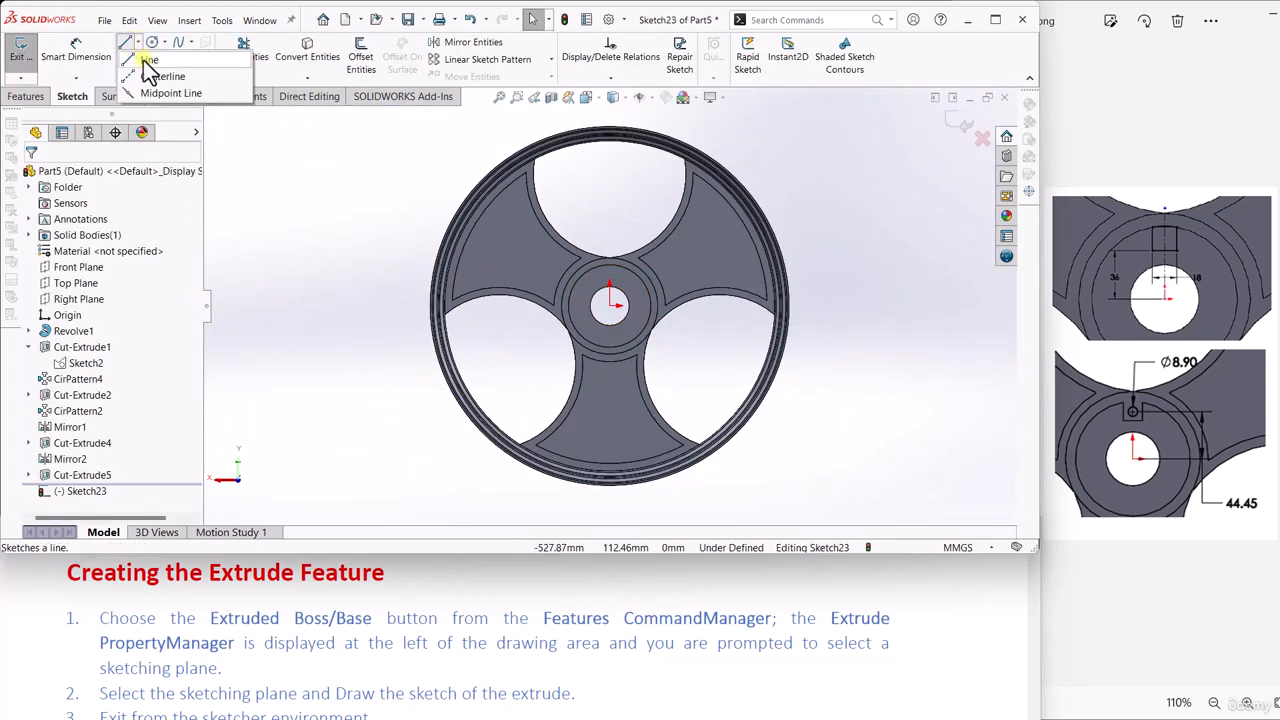
{"action": "left_click", "coordinate": [152, 77]}
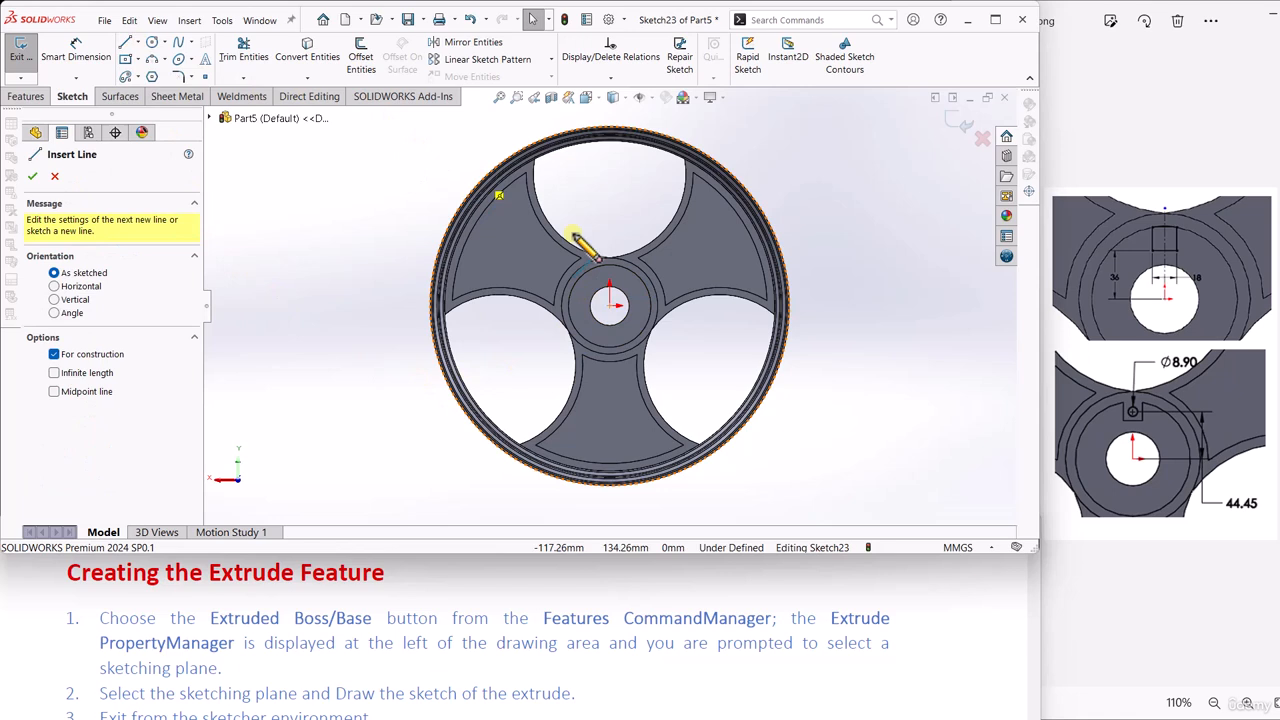
{"action": "left_click", "coordinate": [609, 304]}
{"action": "left_click", "coordinate": [613, 253]}
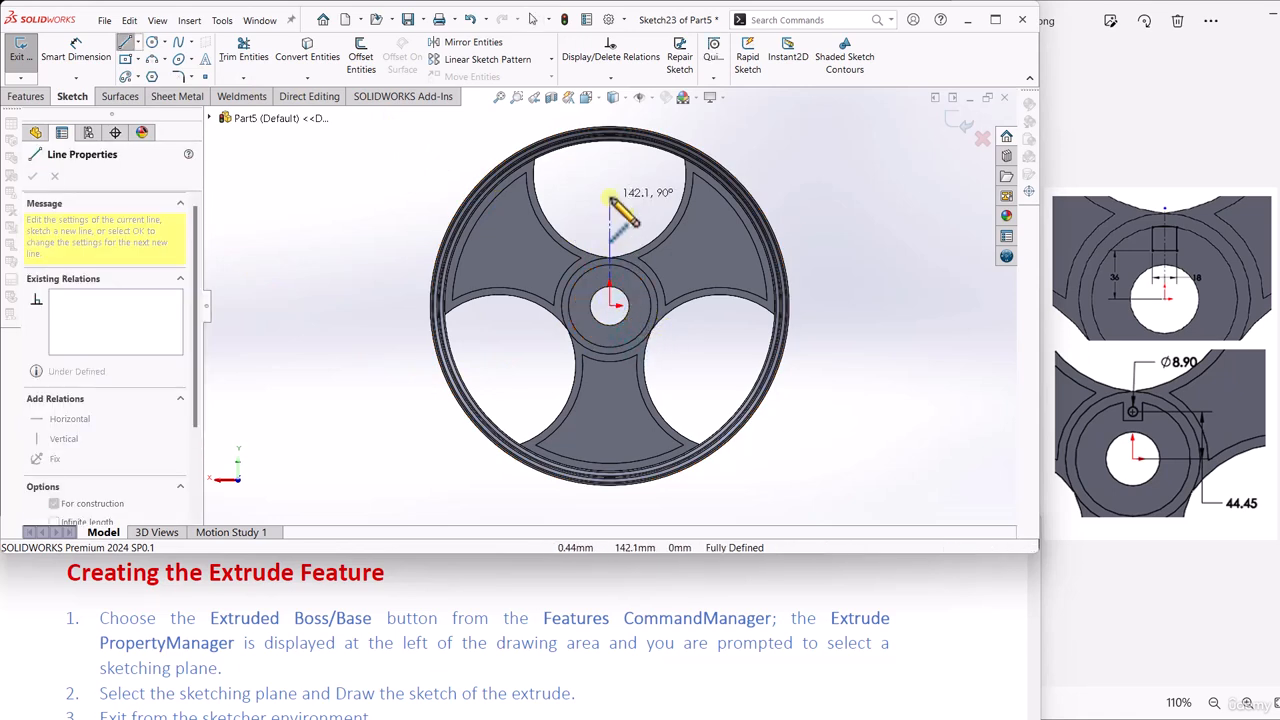
{"action": "key", "text": "Escape"}
{"action": "key", "text": "Escape"}
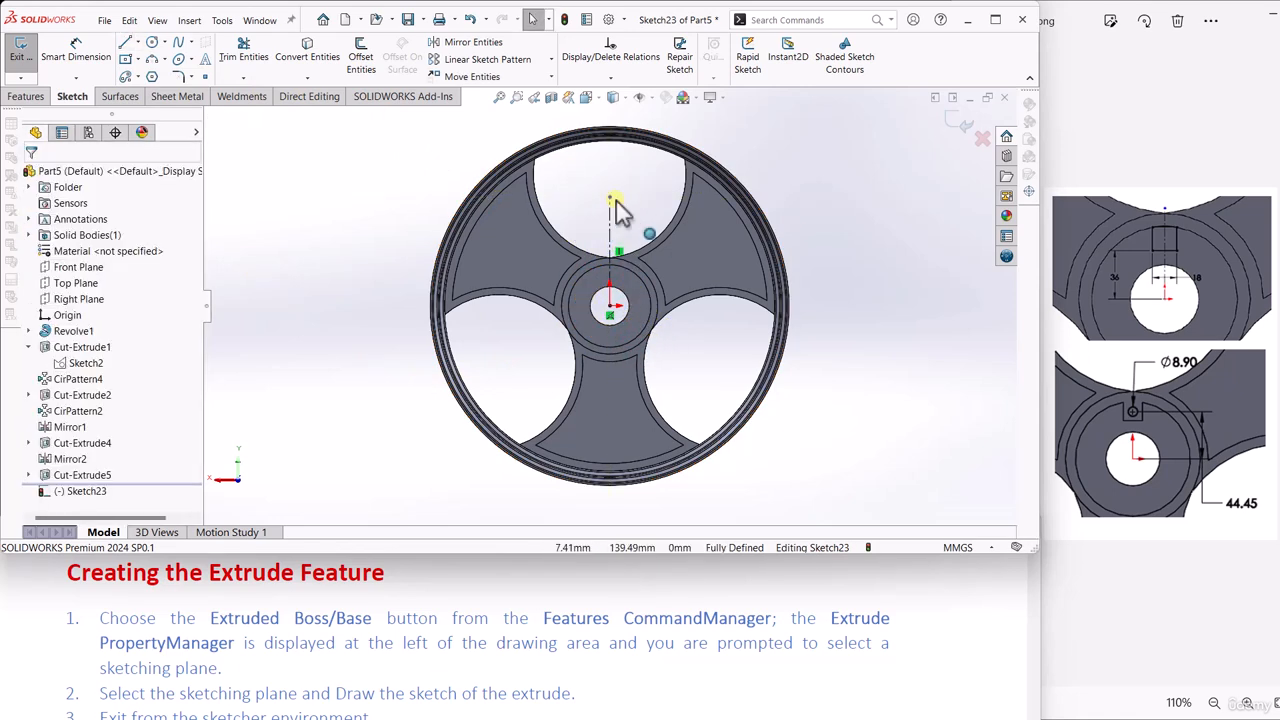
Step: Draw a center rectangle about 24 mm wide and 36 mm high, centred on the vertical centerline near the upper edge of the bore
{"action": "left_click", "coordinate": [138, 59]}
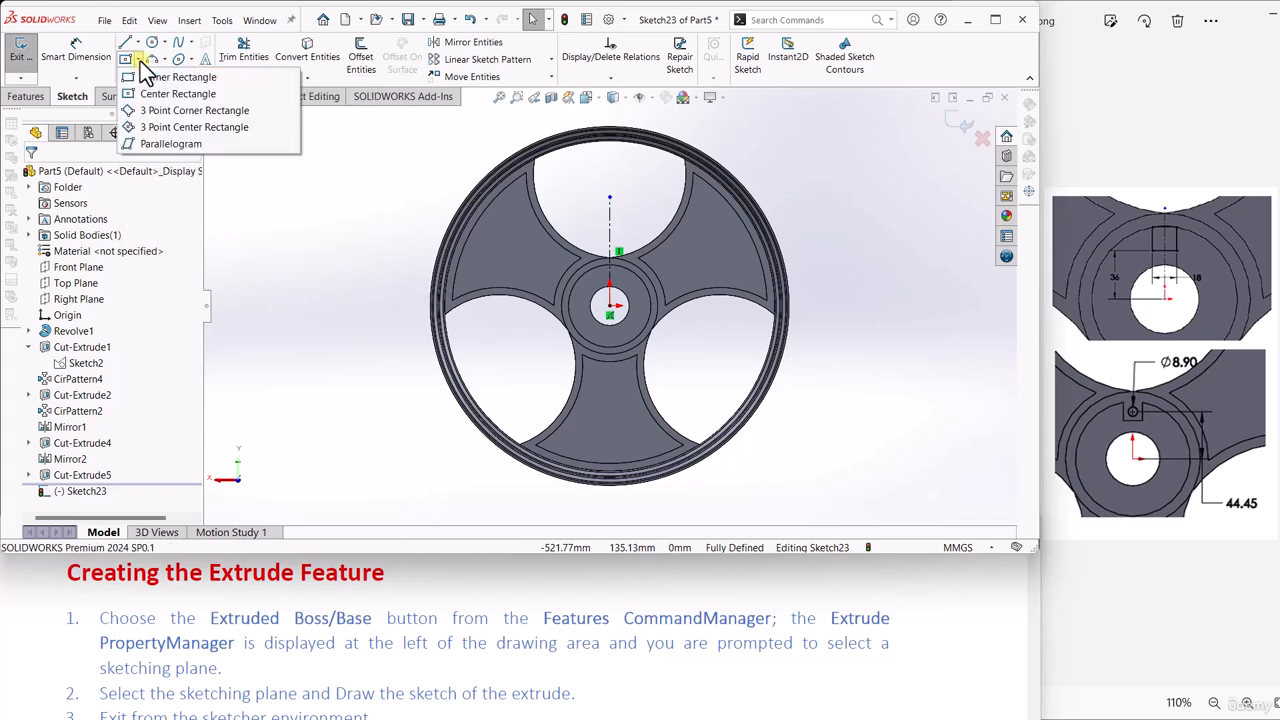
{"action": "left_click", "coordinate": [146, 93]}
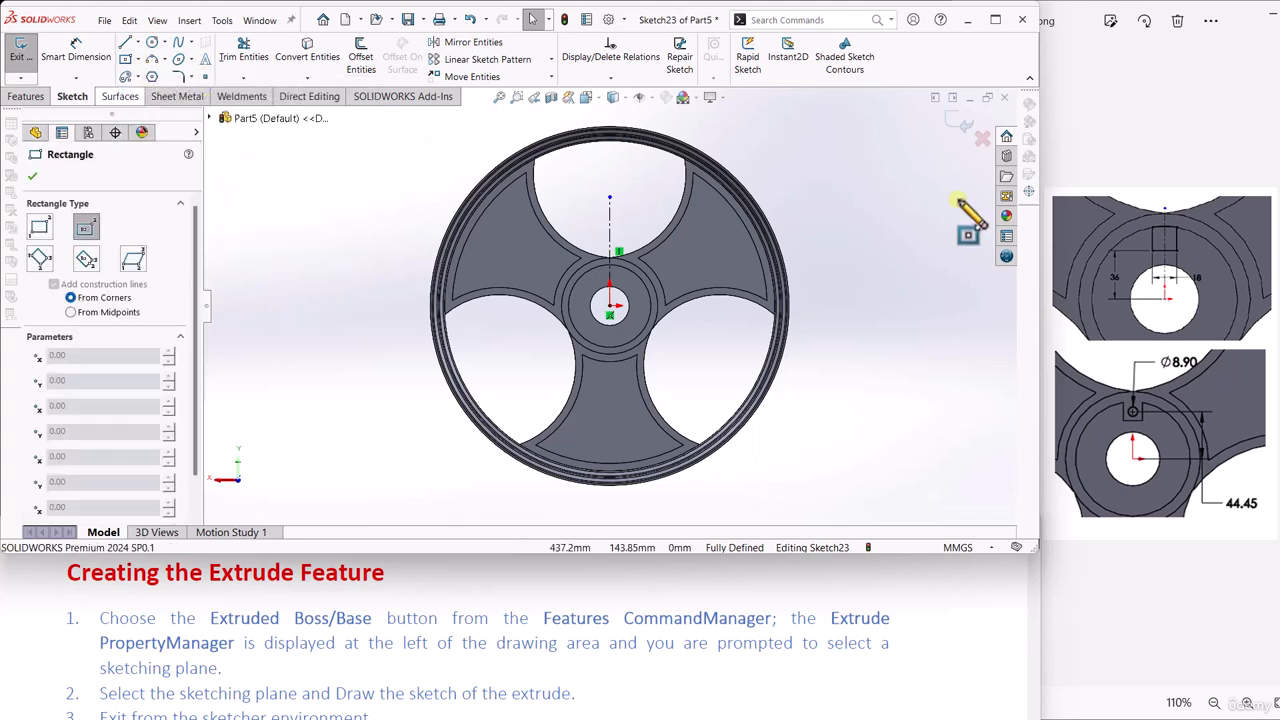
{"action": "scroll", "coordinate": [614, 290], "scroll_direction": "down", "scroll_amount": 5}
{"action": "scroll", "coordinate": [596, 187], "scroll_direction": "down", "scroll_amount": 2}
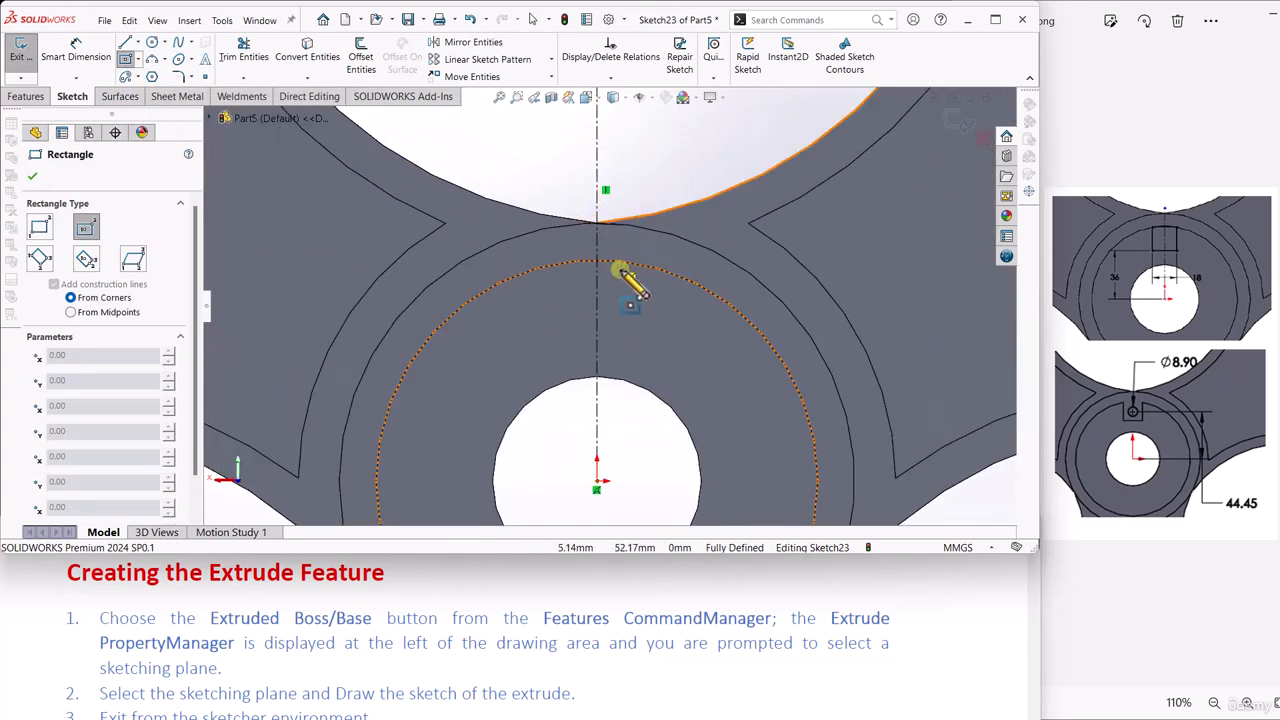
{"action": "left_click", "coordinate": [597, 340]}
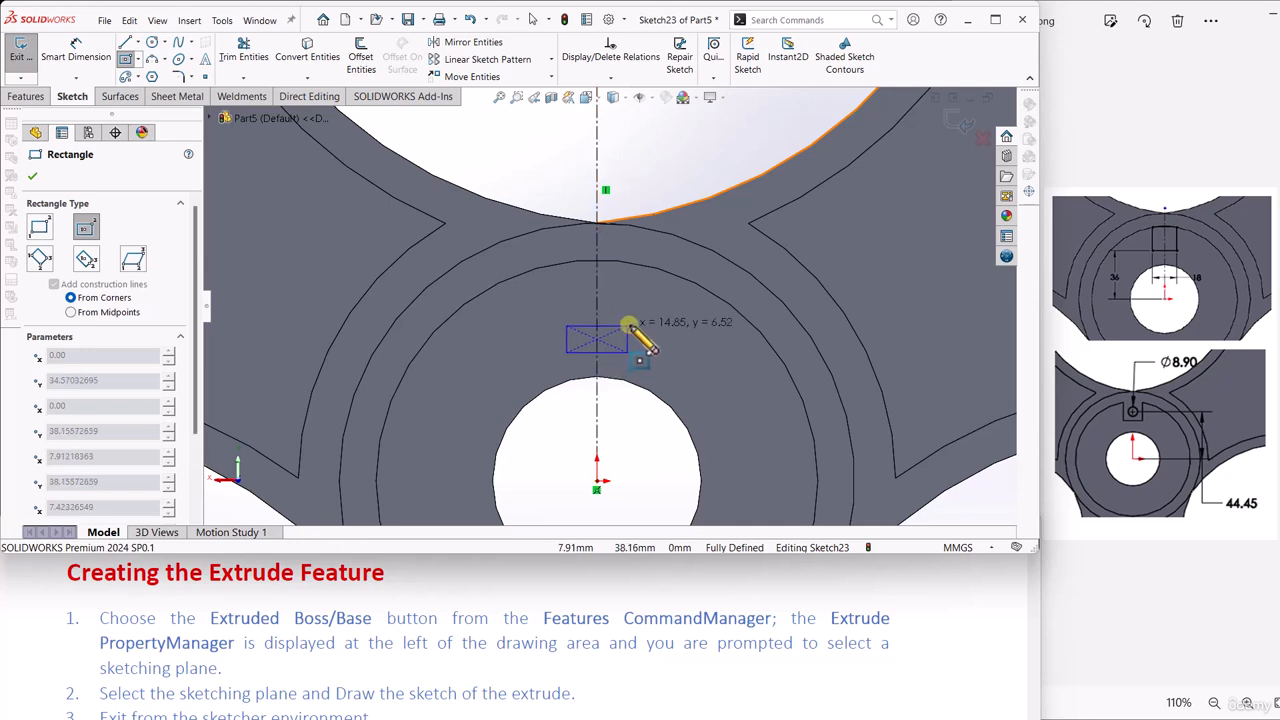
{"action": "left_click", "coordinate": [648, 268]}
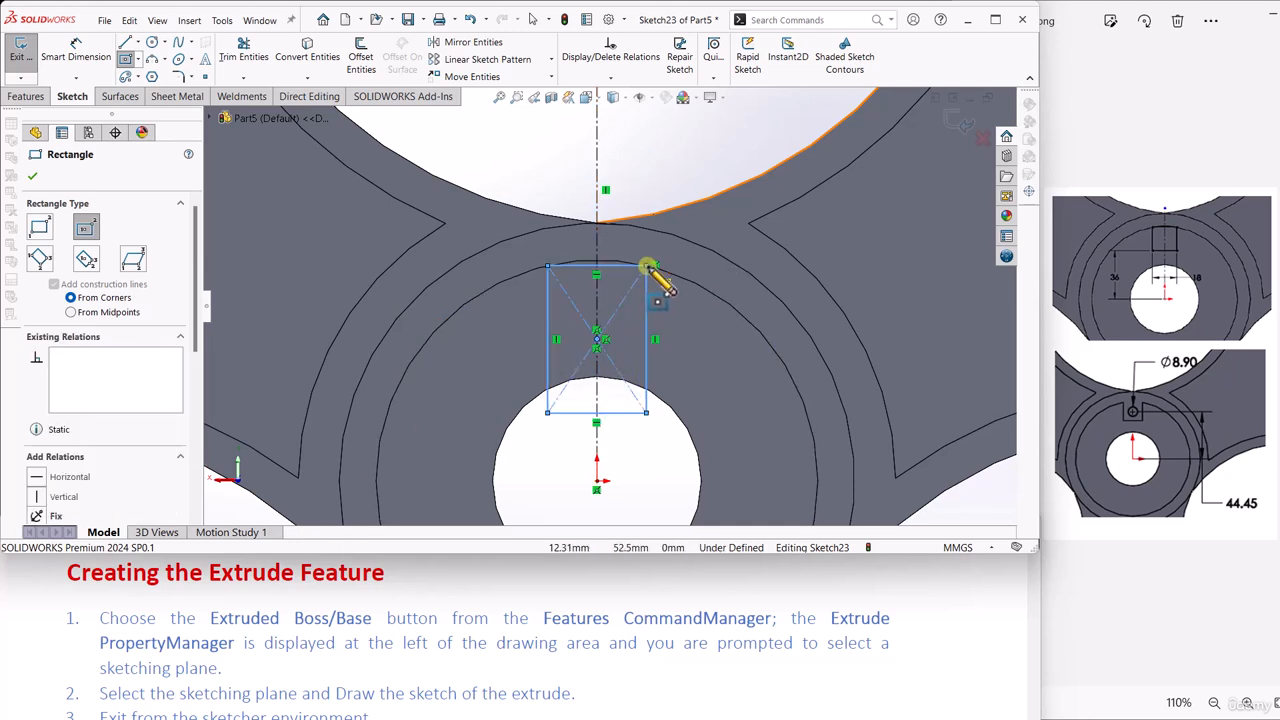
{"action": "key", "text": "Escape"}
{"action": "scroll", "coordinate": [634, 429], "scroll_direction": "down", "scroll_amount": 3}
{"action": "scroll", "coordinate": [634, 435], "scroll_direction": "up", "scroll_amount": 4}
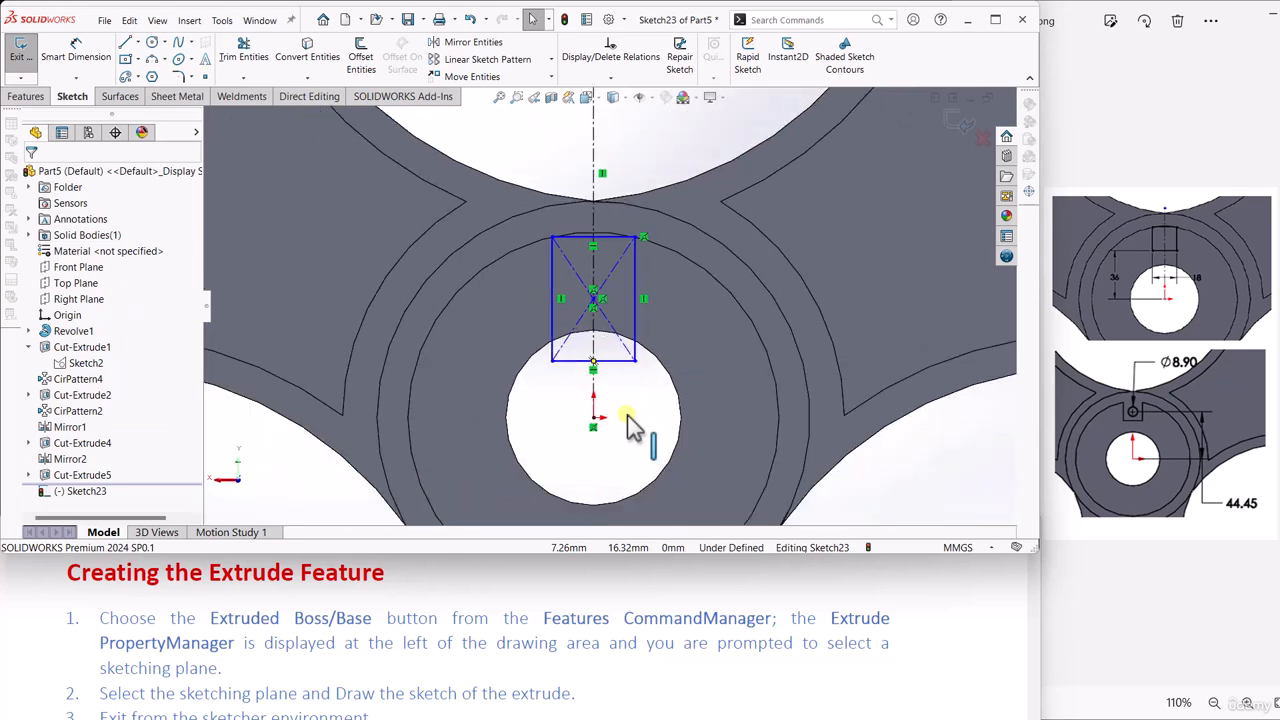
Step: Dimension the distance from the origin to the rectangle's lower edge to 36 mm
{"action": "left_click", "coordinate": [88, 55]}
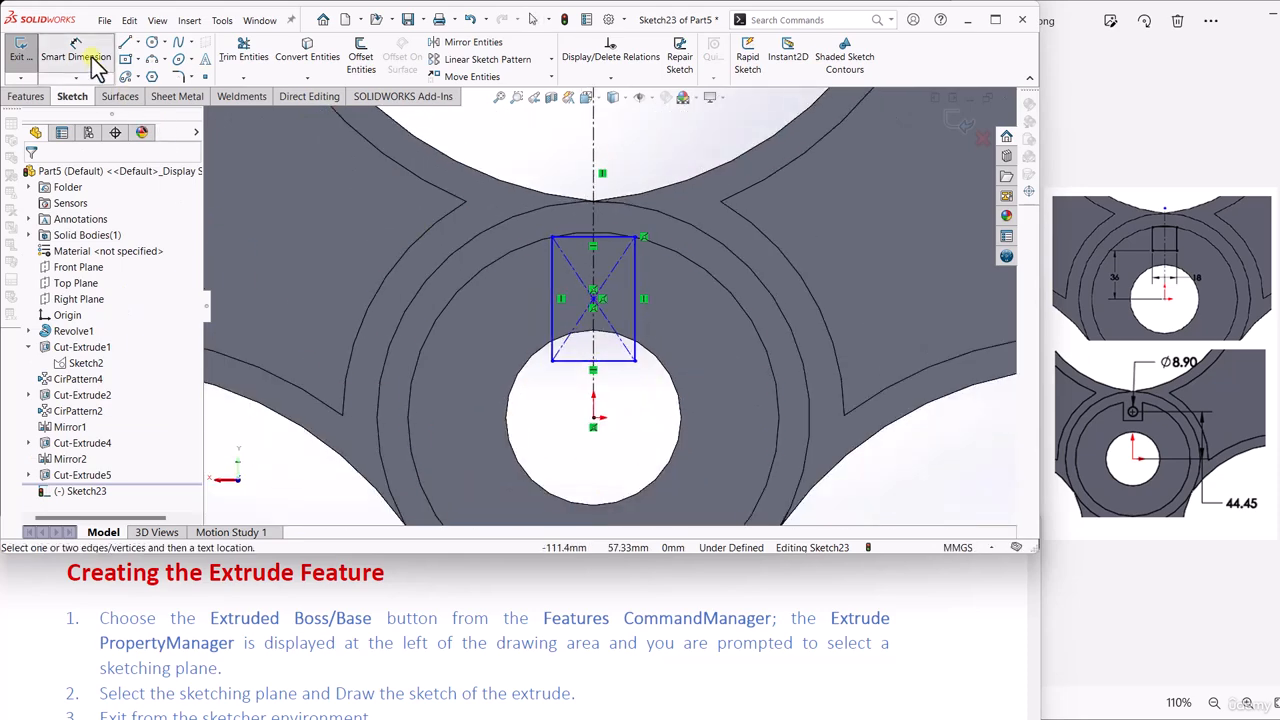
{"action": "left_click", "coordinate": [594, 418]}
{"action": "left_click", "coordinate": [580, 360]}
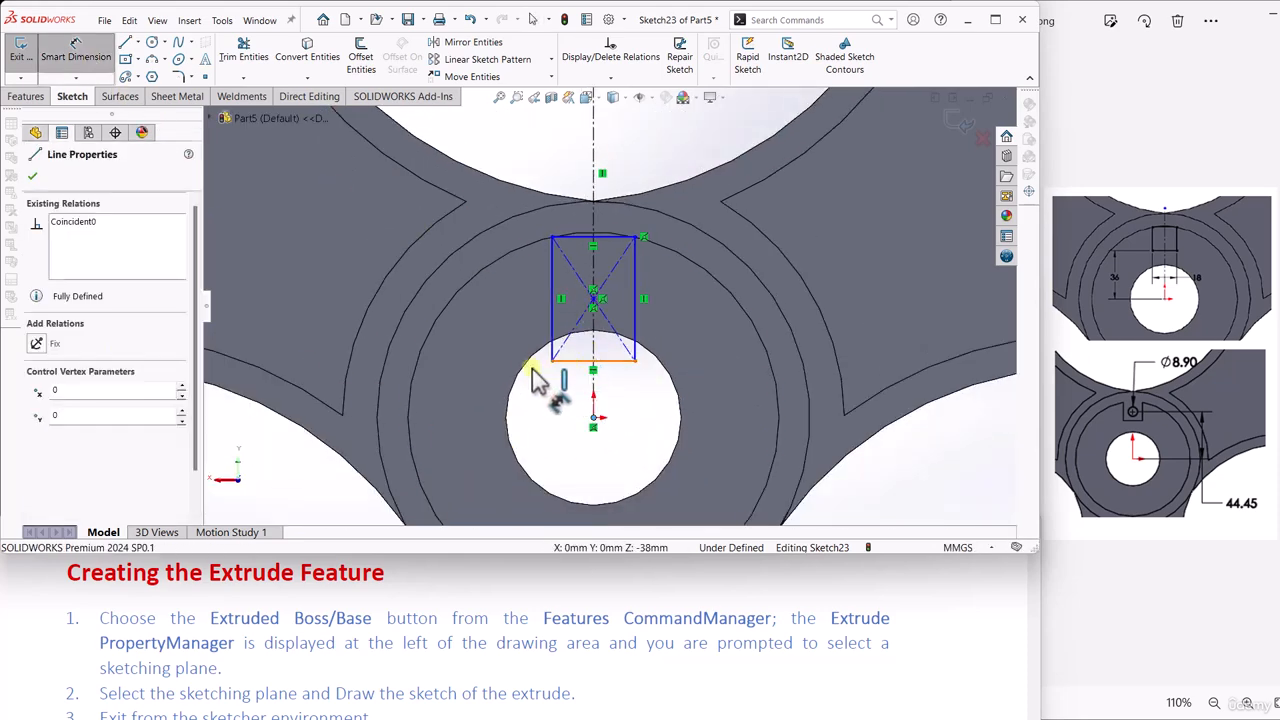
{"action": "left_click", "coordinate": [480, 382]}
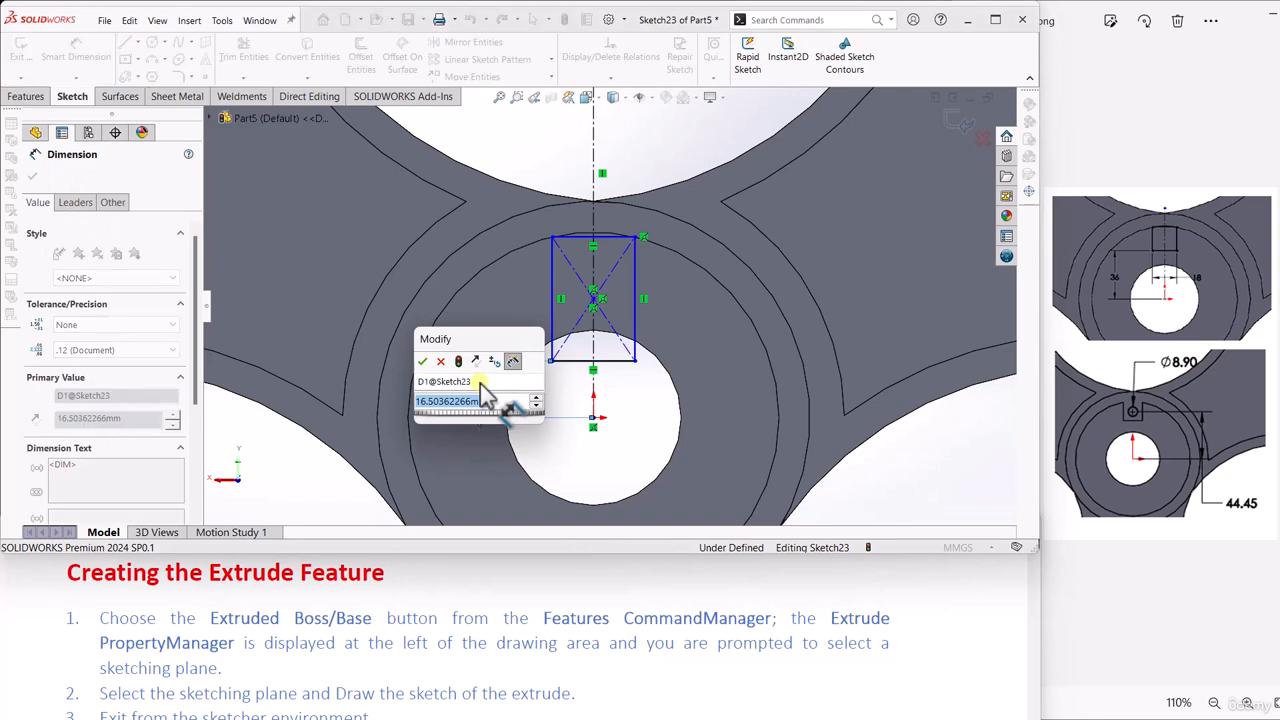
{"action": "type", "text": "36"}
{"action": "key", "text": "Return"}
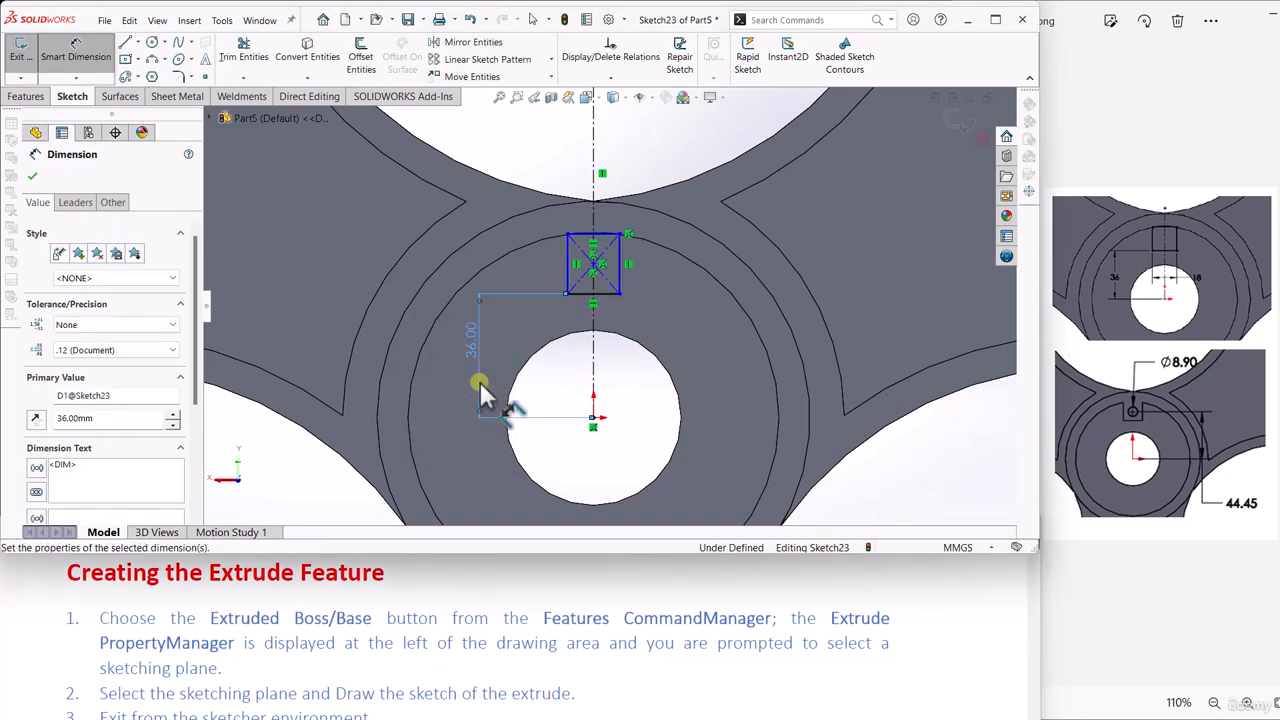
Step: Dimension the rectangle's width to 18 mm
{"action": "left_click", "coordinate": [620, 268]}
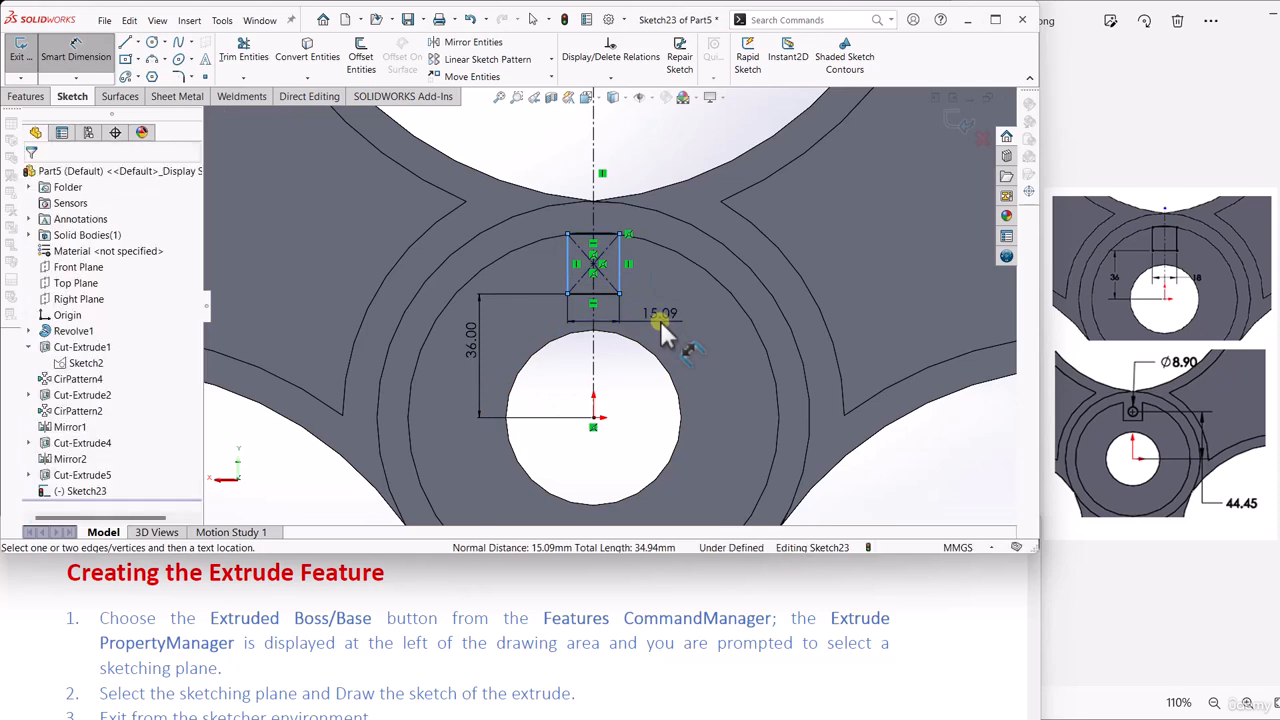
{"action": "left_click", "coordinate": [661, 324]}
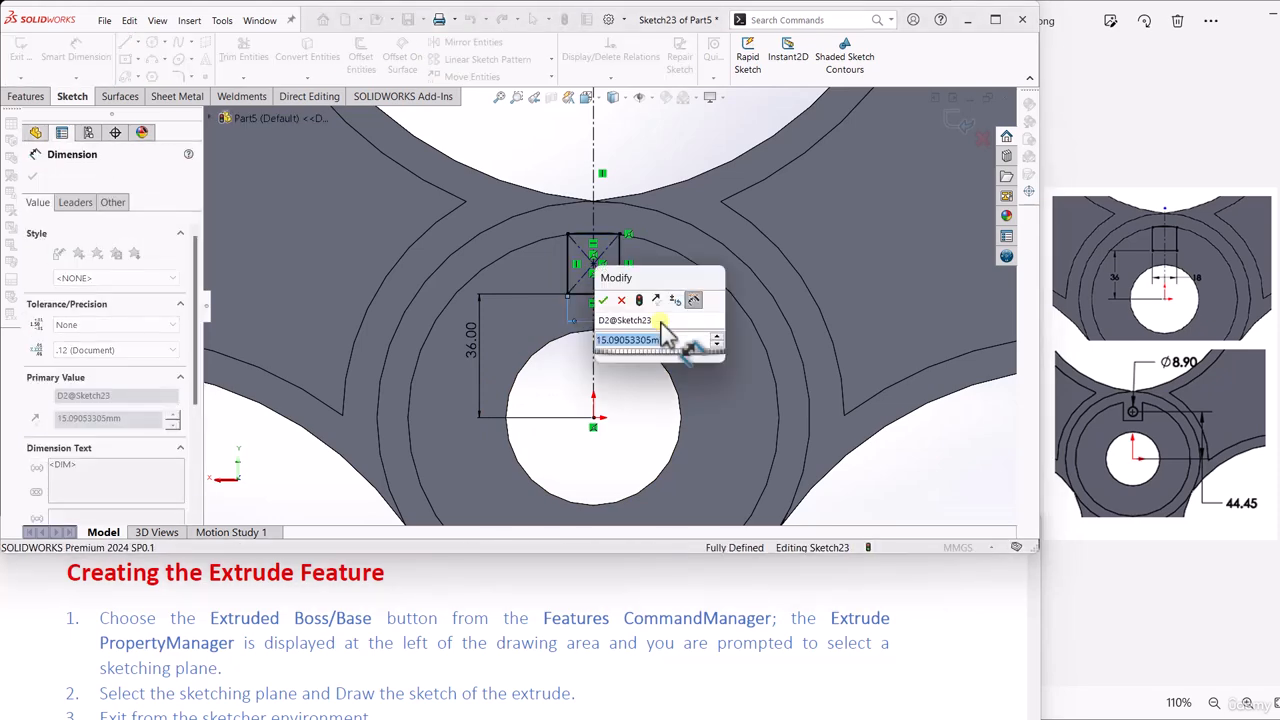
{"action": "type", "text": "18"}
{"action": "key", "text": "Return"}
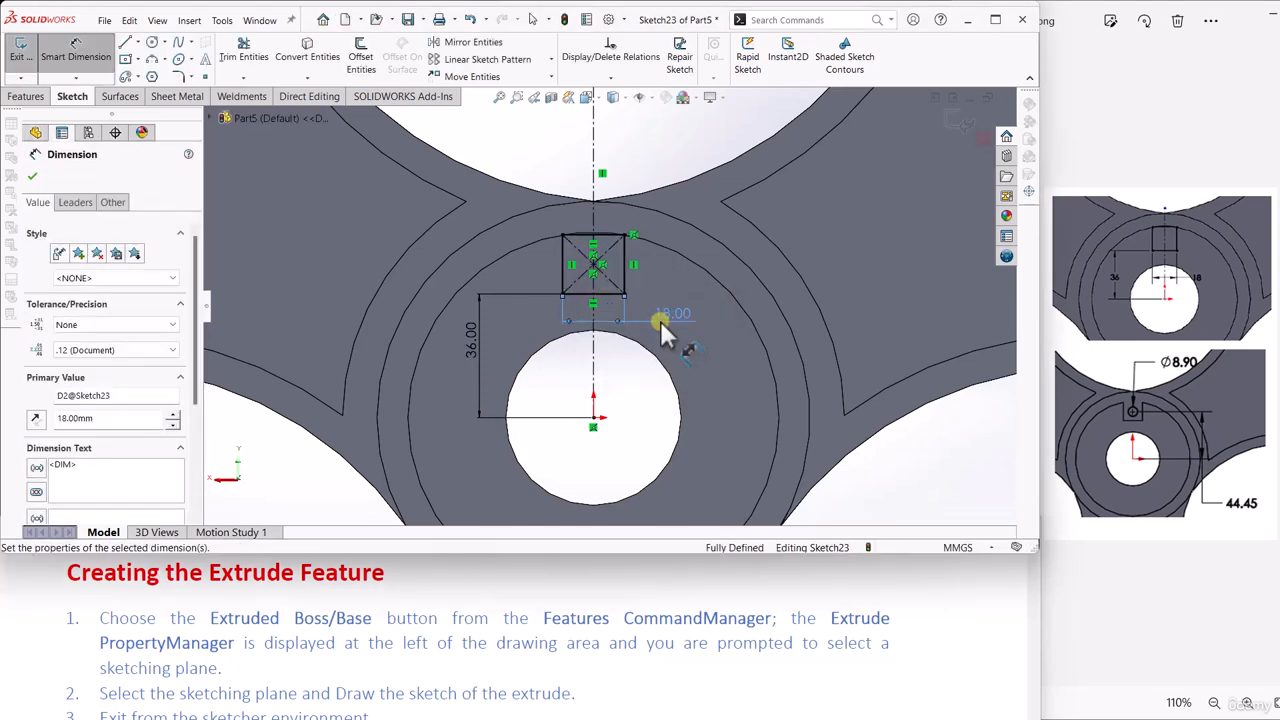
{"action": "left_click", "coordinate": [30, 178]}
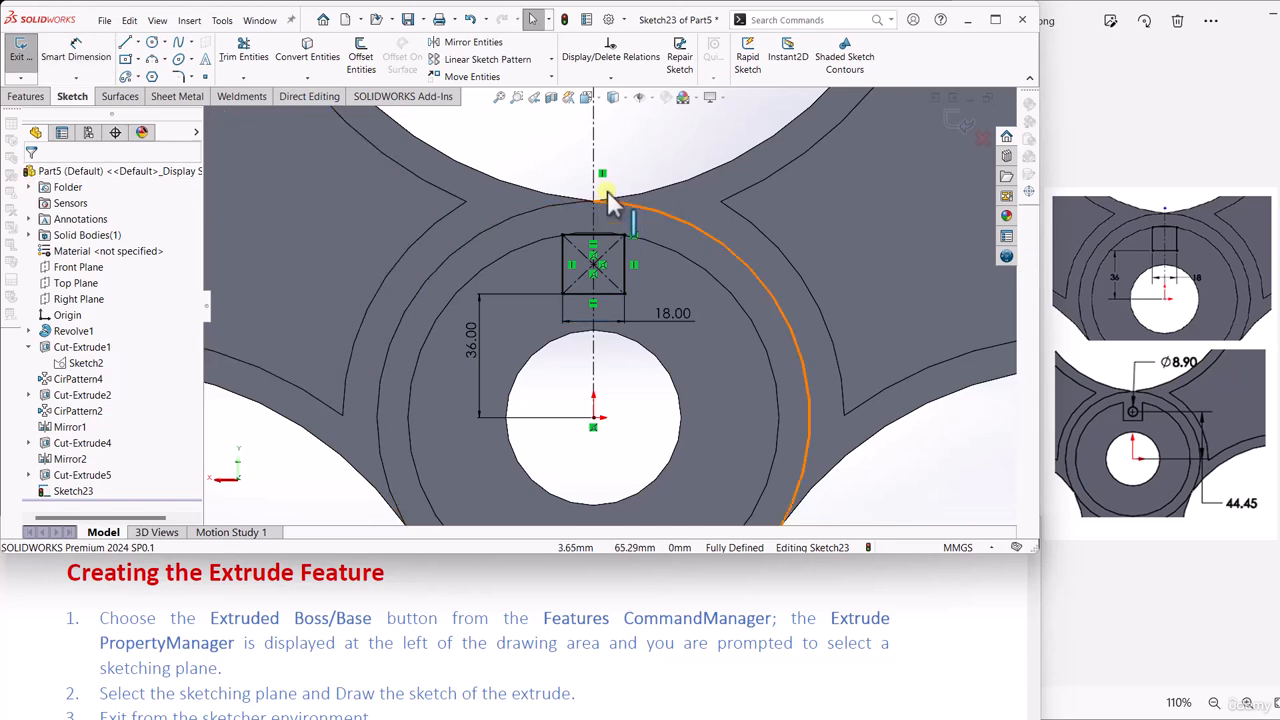
Step: Convert the circular edge of the hub recess into a sketch entity
{"action": "scroll", "coordinate": [567, 188], "scroll_direction": "down", "scroll_amount": 3}
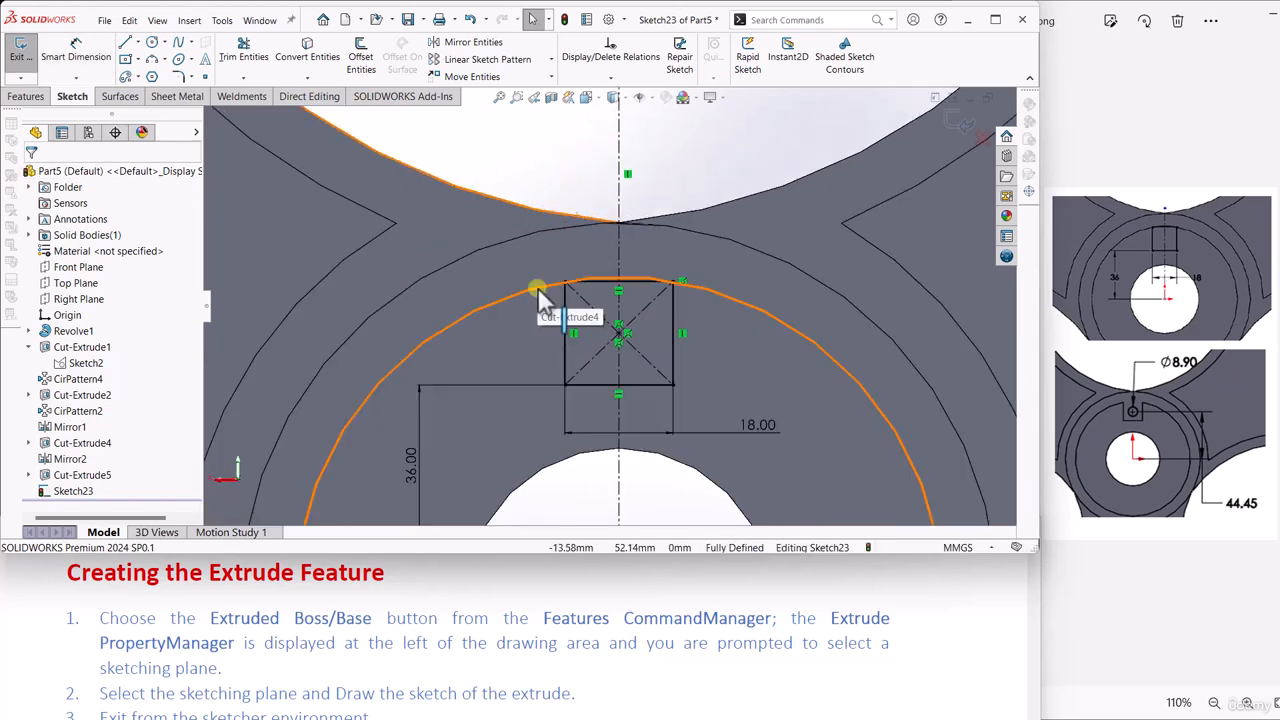
{"action": "left_click", "coordinate": [412, 250]}
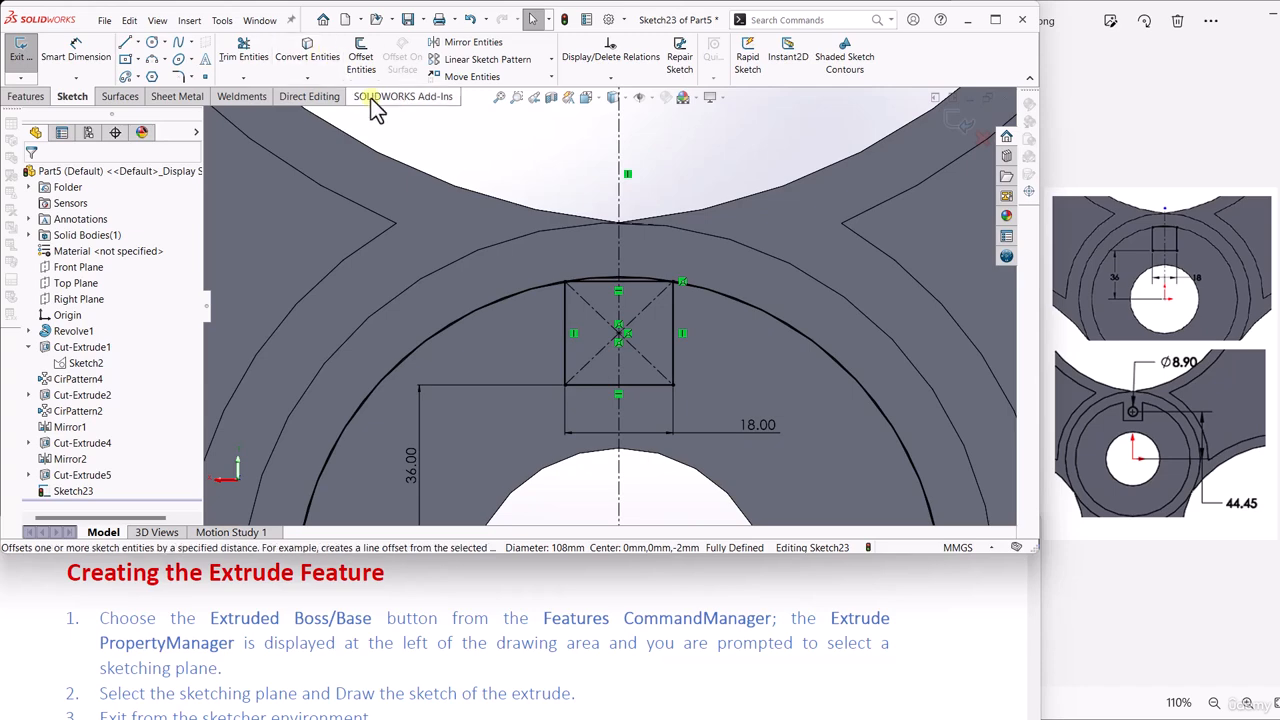
{"action": "left_click", "coordinate": [480, 126]}
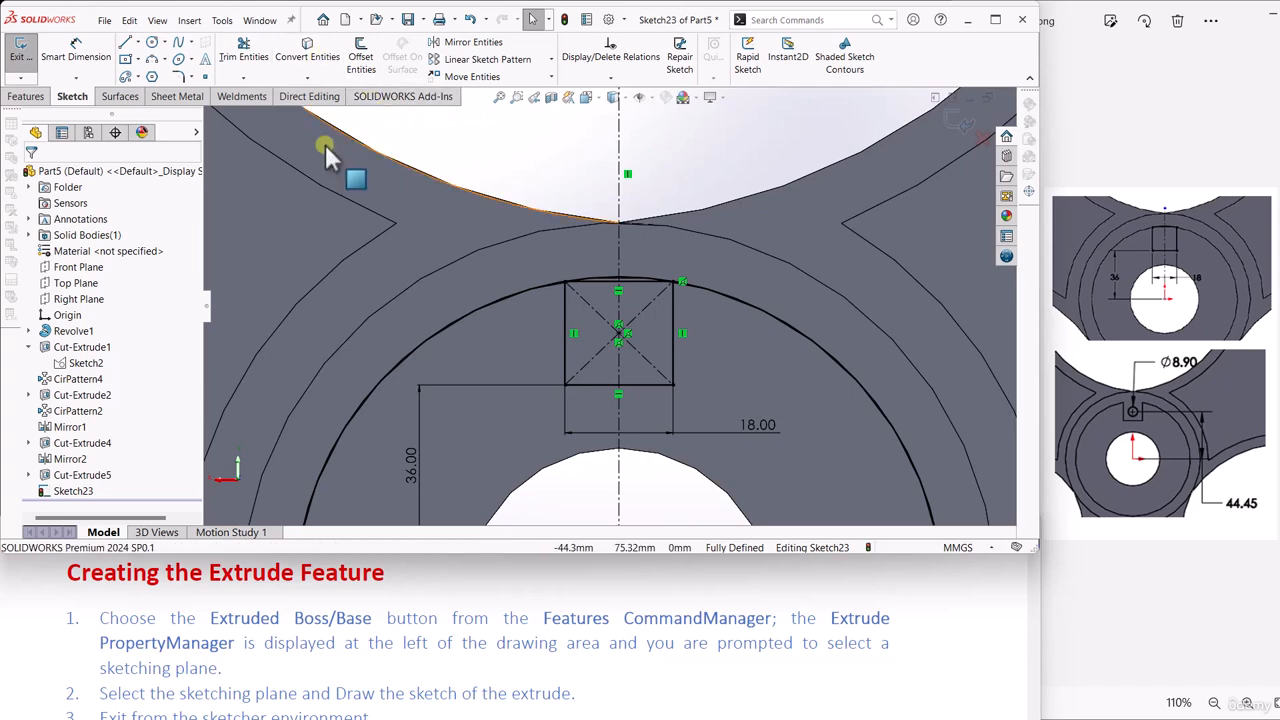
Step: Trim the rectangle's upper line and the converted circle outside the rectangle, leaving a profile closed by the short arc
{"action": "left_click", "coordinate": [245, 64]}
{"action": "scroll", "coordinate": [620, 287], "scroll_direction": "down", "scroll_amount": 5}
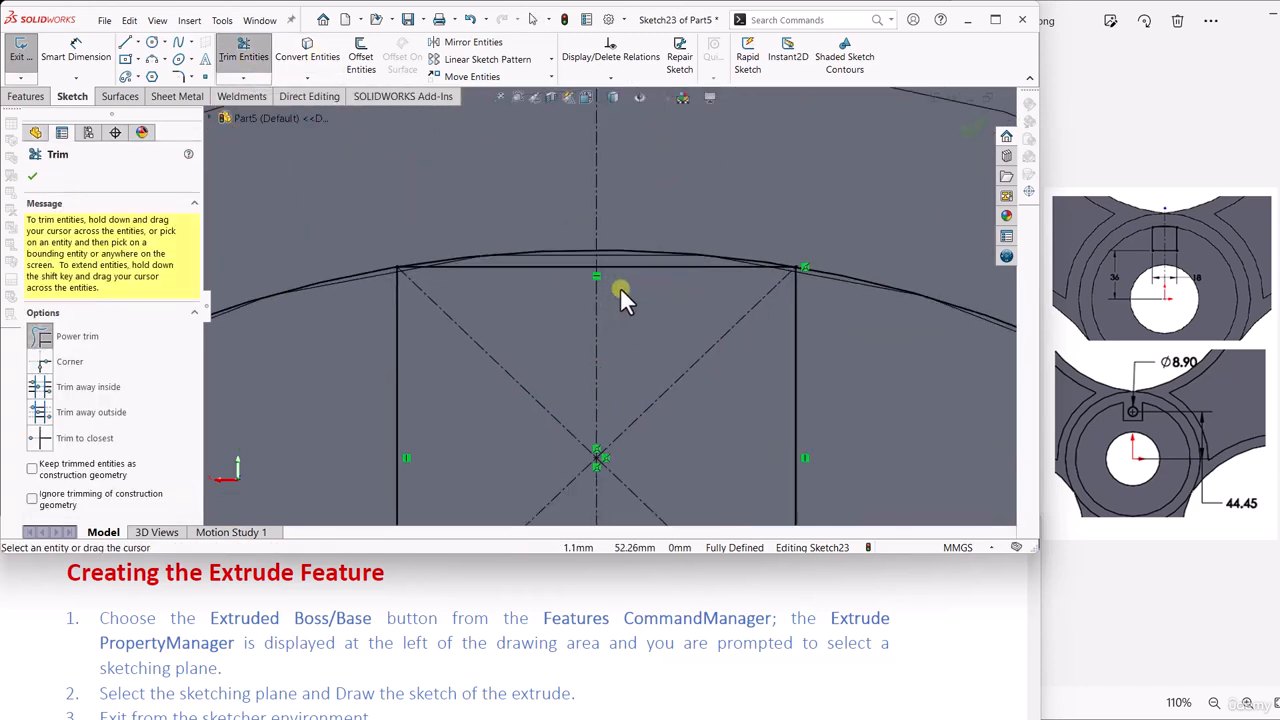
{"action": "mouse_move", "coordinate": [522, 304]}
{"action": "left_mouse_down"}
{"action": "mouse_move", "coordinate": [521, 257]}
{"action": "mouse_move", "coordinate": [667, 291]}
{"action": "mouse_move", "coordinate": [637, 257]}
{"action": "left_mouse_up"}
{"action": "left_click_drag", "start_coordinate": [293, 224], "coordinate": [283, 343]}
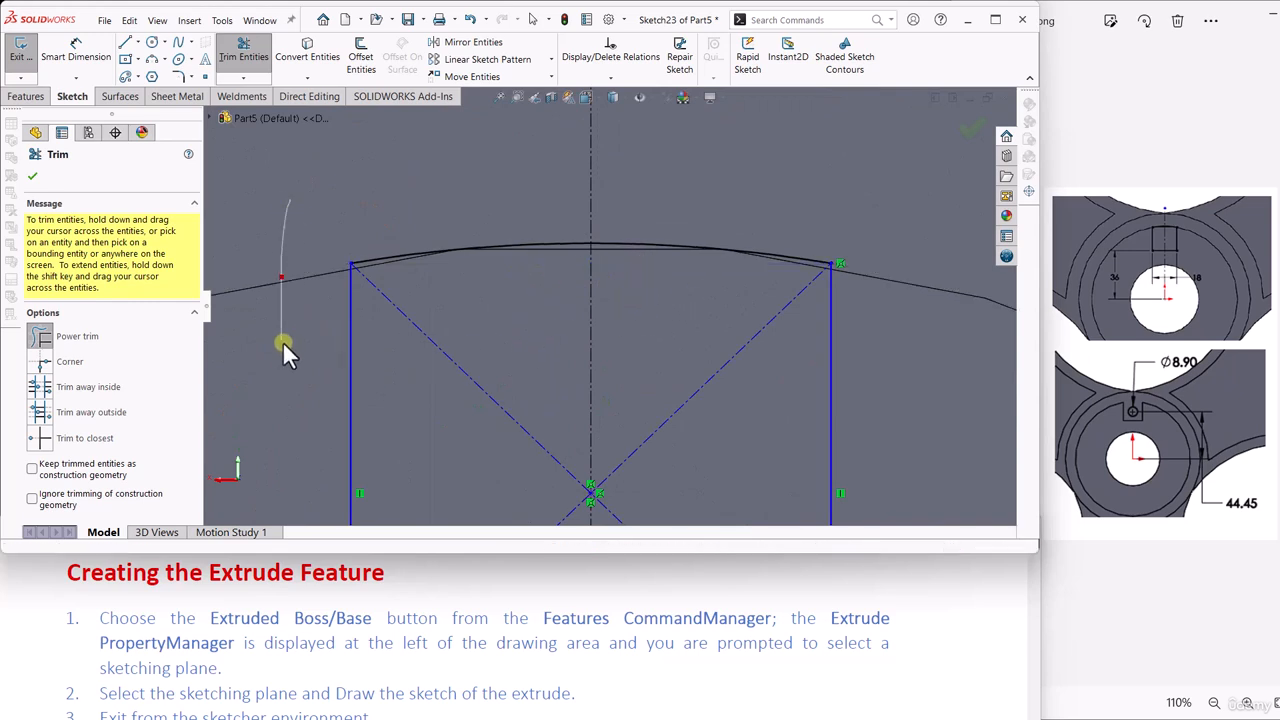
{"action": "scroll", "coordinate": [600, 320], "scroll_direction": "up", "scroll_amount": 5}
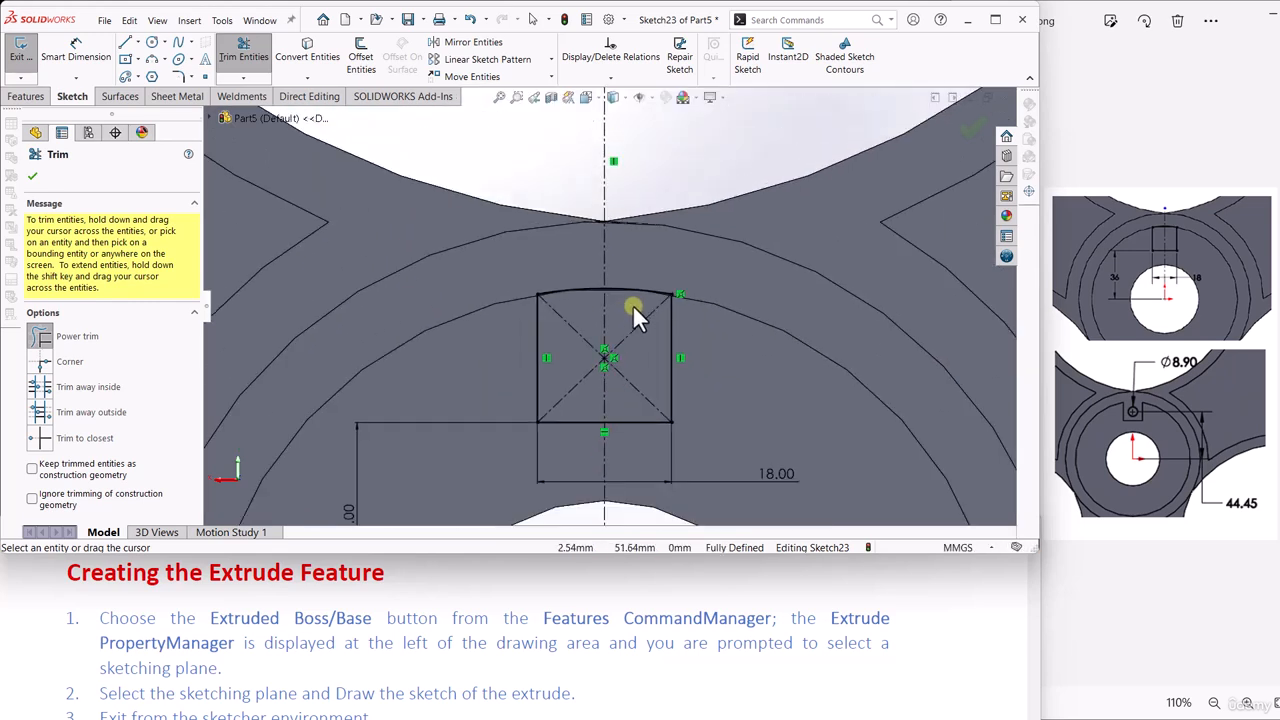
{"action": "left_click", "coordinate": [42, 180]}
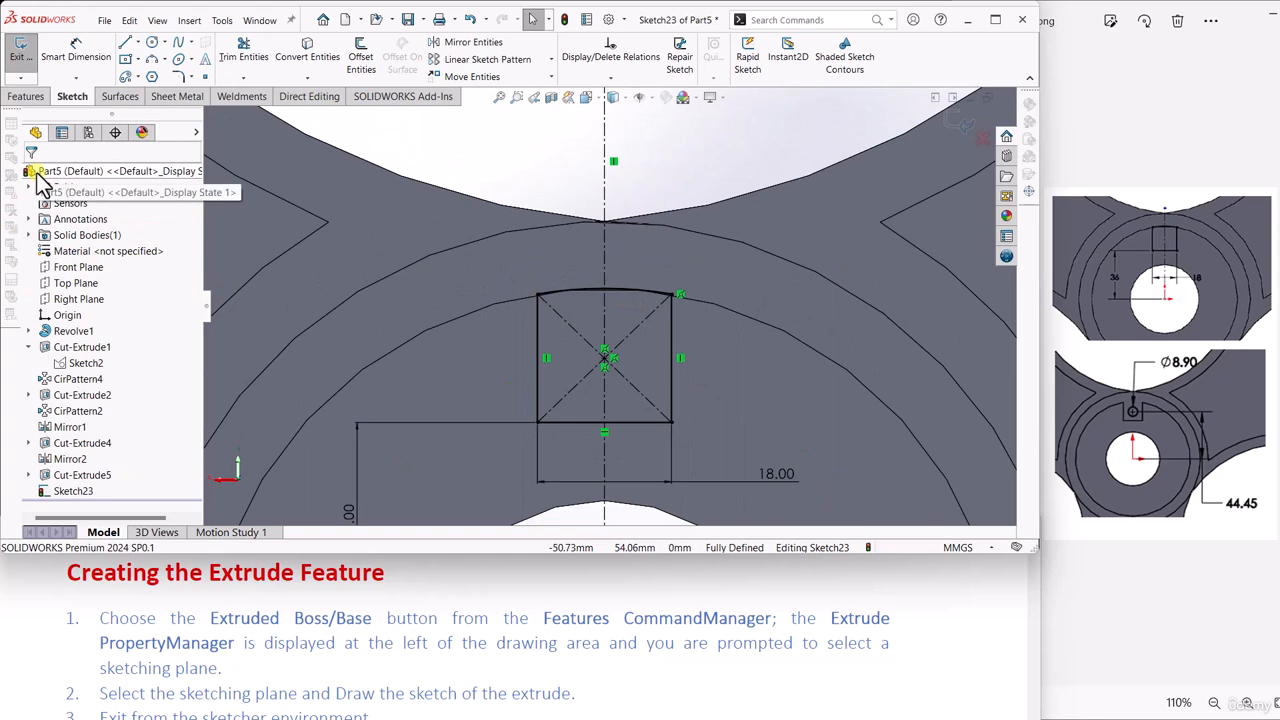
Step: Exit the sketch and extrude the profile Up To Next in the reversed direction, into the hub recess
{"action": "scroll", "coordinate": [598, 290], "scroll_direction": "up", "scroll_amount": 5}
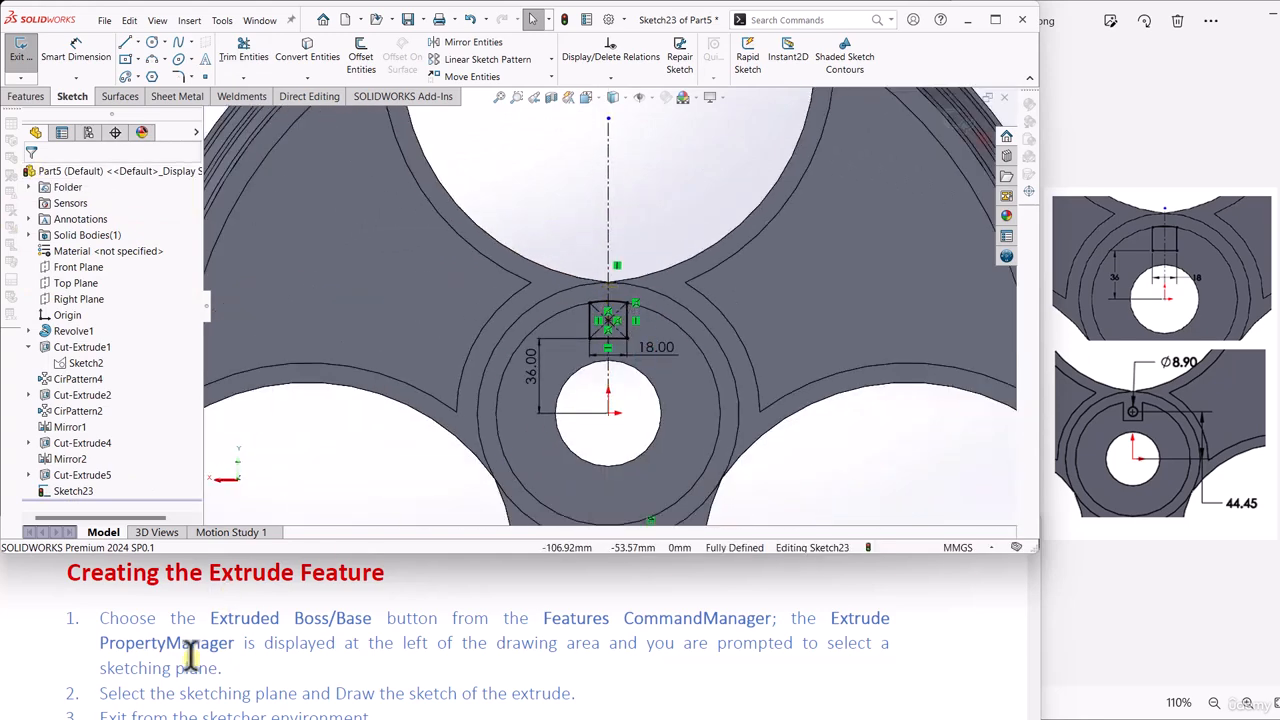
{"action": "scroll", "coordinate": [190, 655], "scroll_direction": "down", "scroll_amount": 2}
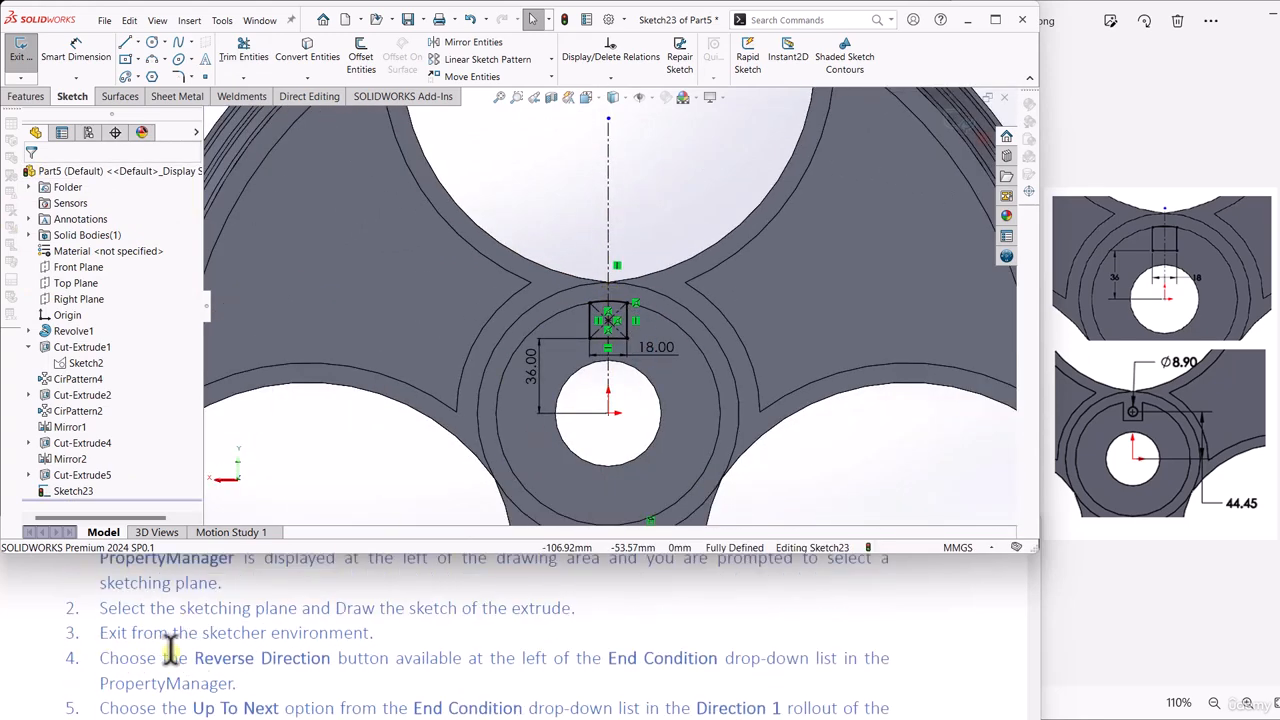
{"action": "left_click", "coordinate": [952, 111]}
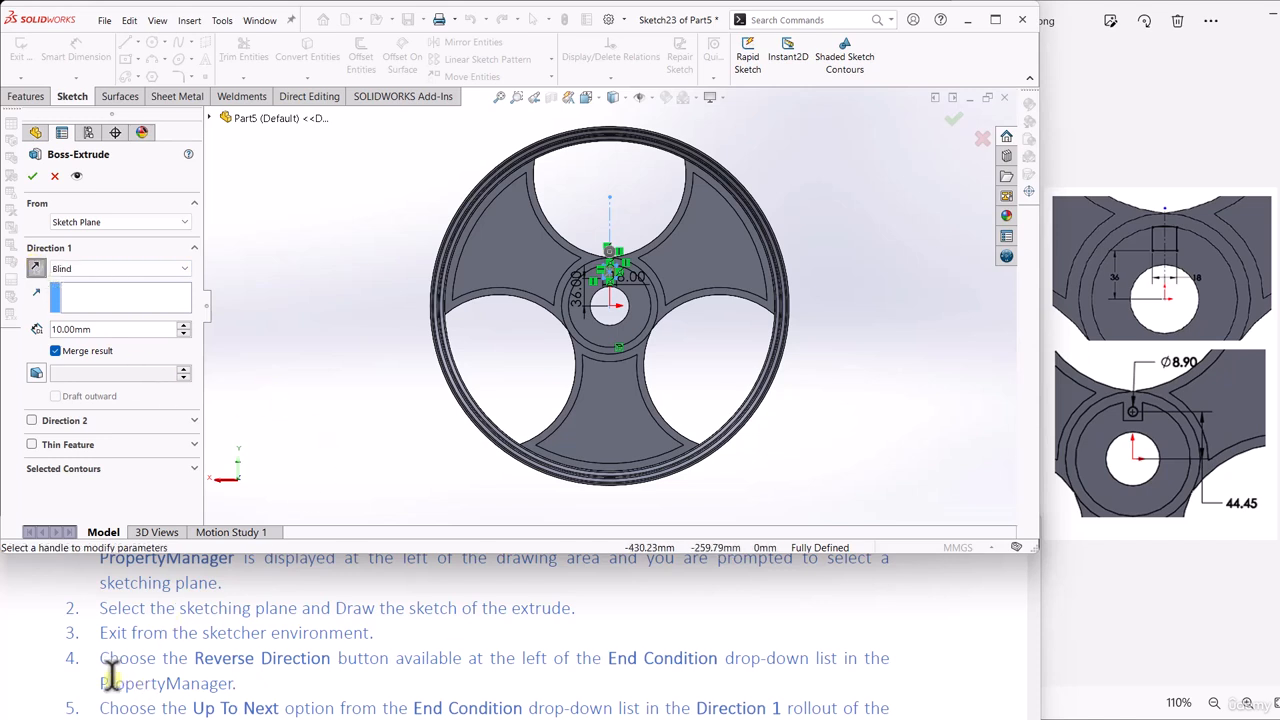
{"action": "scroll", "coordinate": [110, 677], "scroll_direction": "down", "scroll_amount": 1}
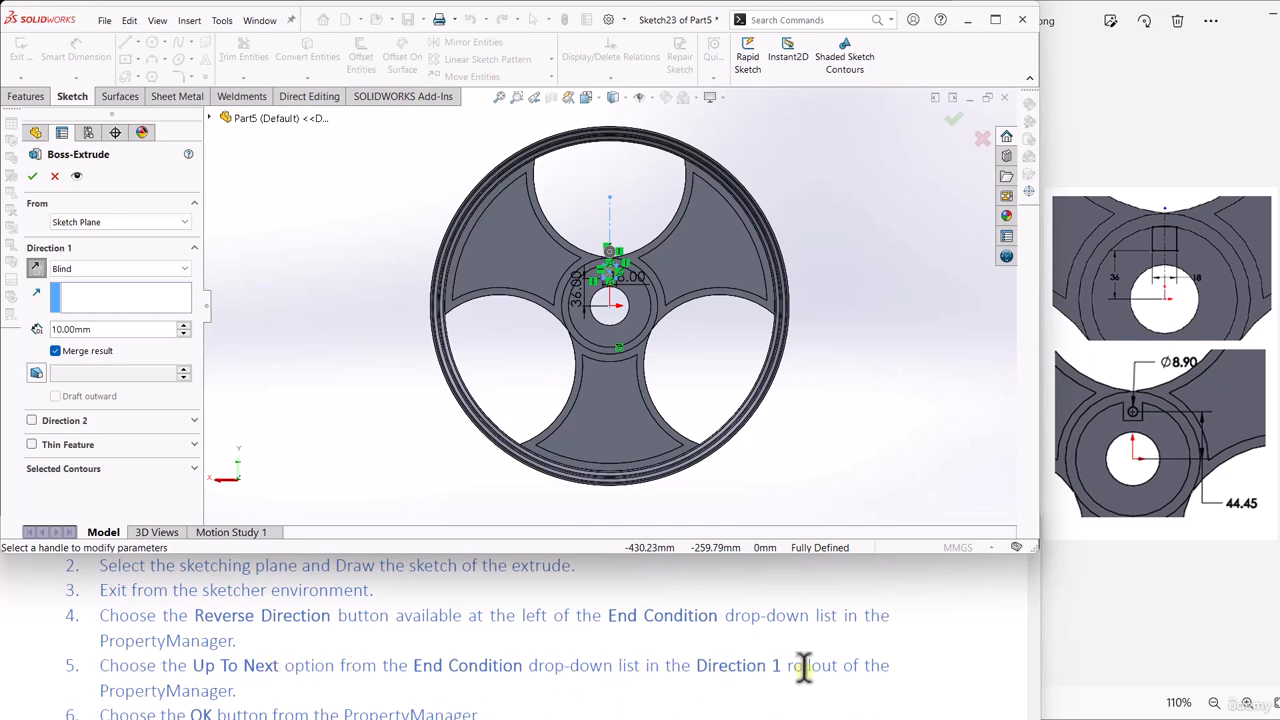
{"action": "left_click", "coordinate": [88, 270]}
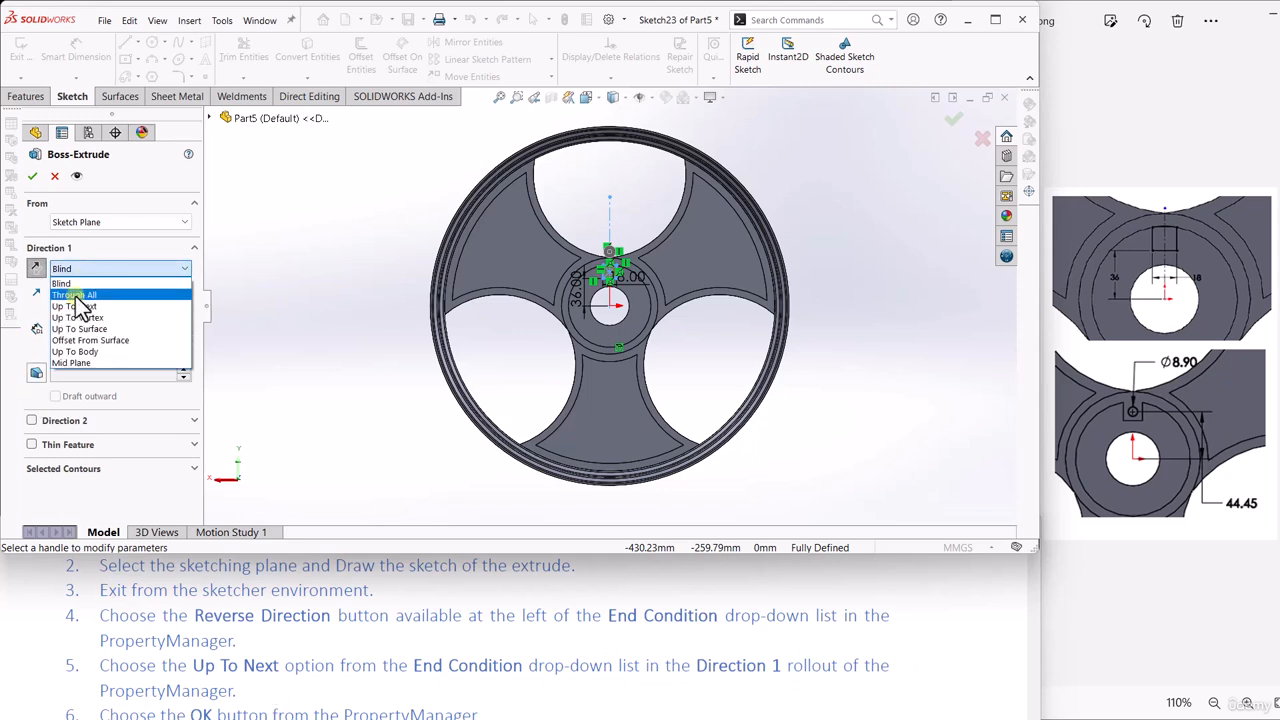
{"action": "left_click", "coordinate": [74, 306]}
{"action": "scroll", "coordinate": [608, 330], "scroll_direction": "up", "scroll_amount": 6}
{"action": "mouse_move", "coordinate": [619, 333]}
{"action": "middle_mouse_down"}
{"action": "mouse_move", "coordinate": [571, 309]}
{"action": "mouse_move", "coordinate": [641, 367]}
{"action": "middle_mouse_up"}
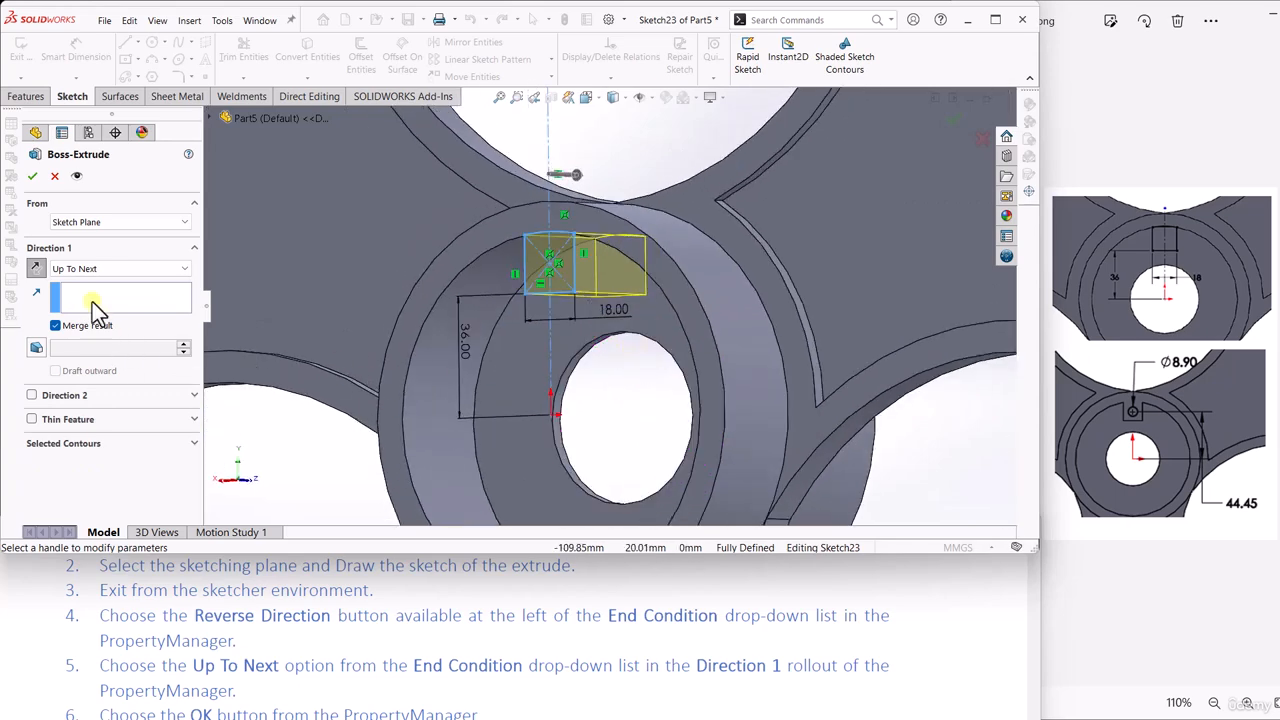
{"action": "scroll", "coordinate": [100, 680], "scroll_direction": "down", "scroll_amount": 1}
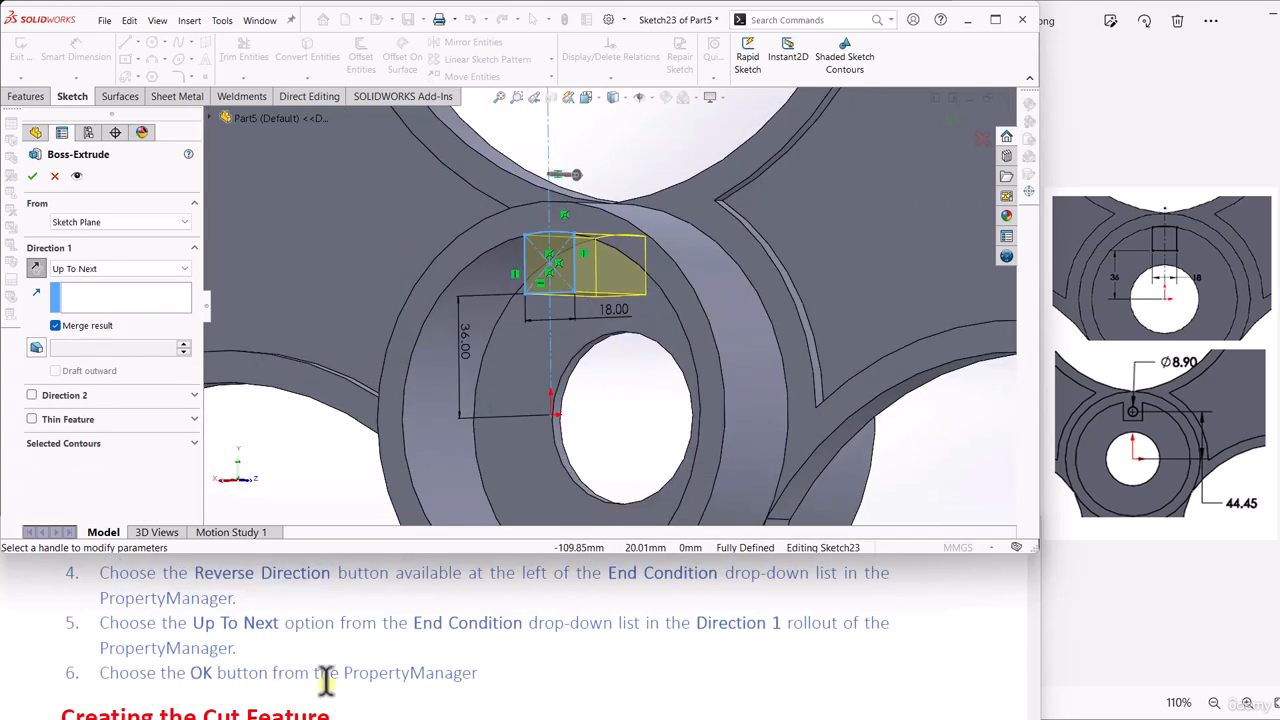
{"action": "left_click", "coordinate": [29, 180]}
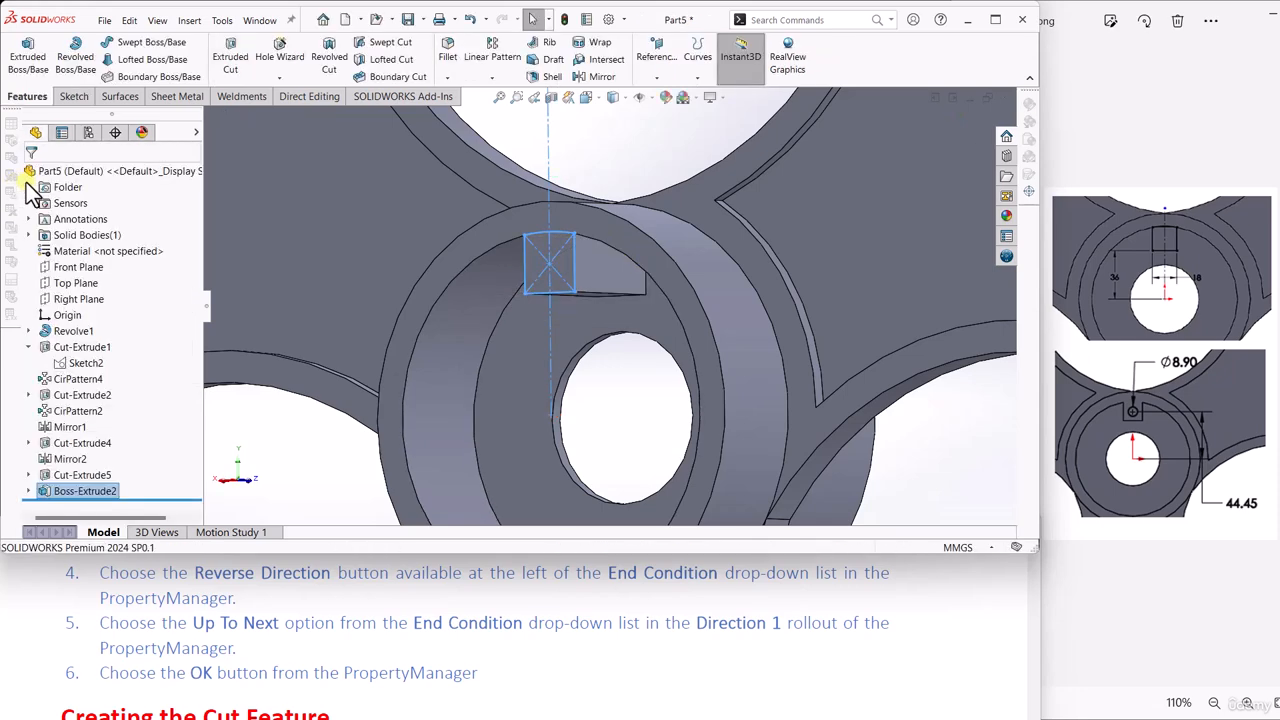
Step: Start an Extruded Cut sketch on the front planar face of the new boss
{"action": "left_click", "coordinate": [602, 155]}
{"action": "scroll", "coordinate": [603, 360], "scroll_direction": "up", "scroll_amount": 3}
{"action": "middle_click_drag", "start_coordinate": [603, 360], "coordinate": [550, 328]}
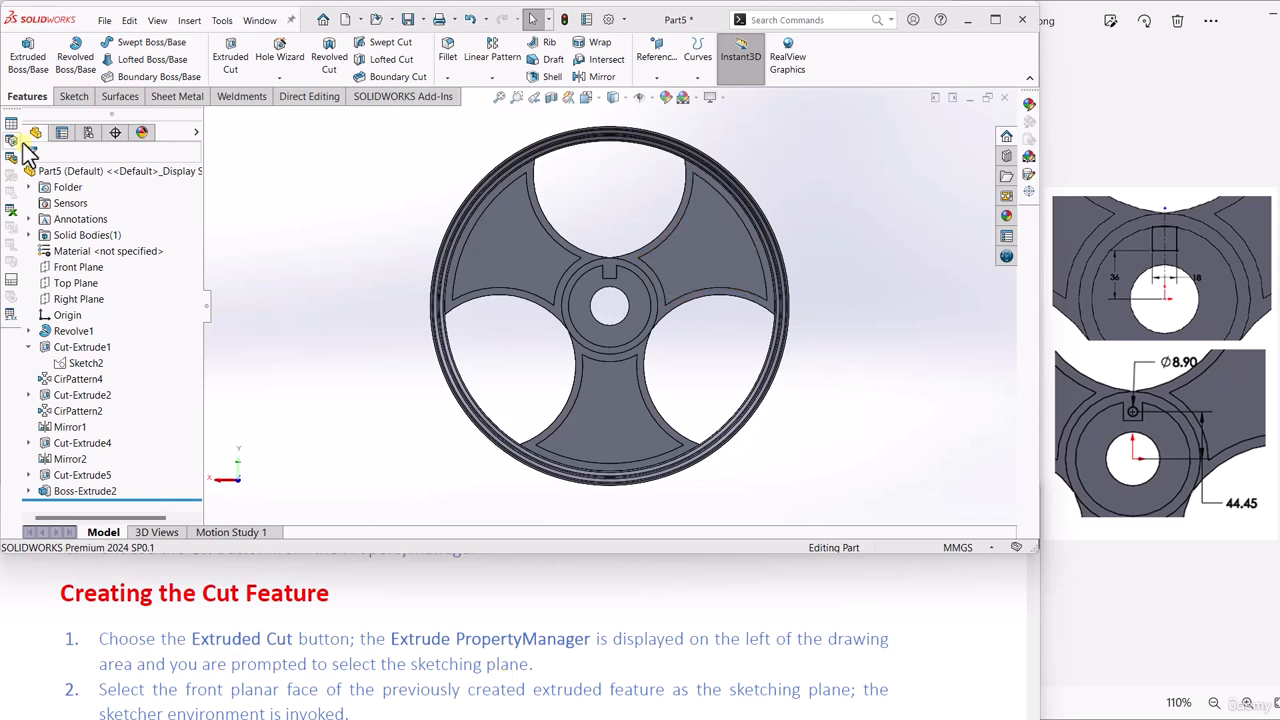
{"action": "left_click", "coordinate": [229, 60]}
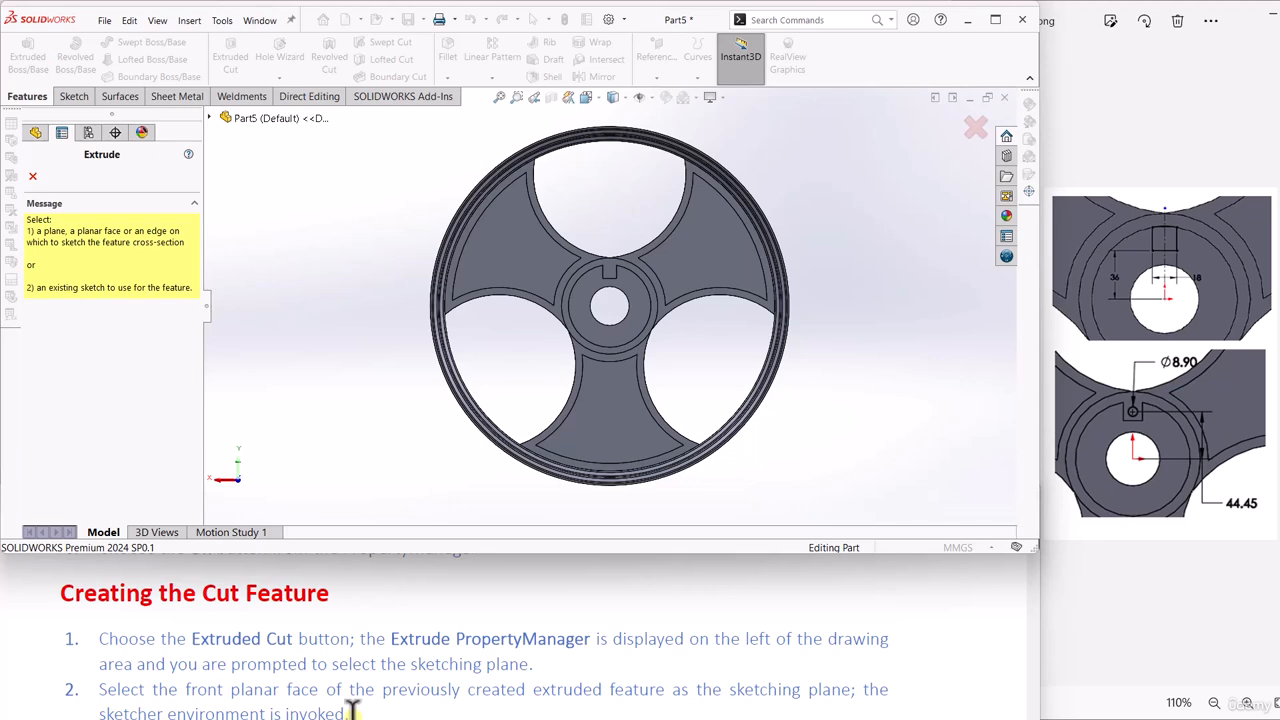
{"action": "left_click", "coordinate": [609, 284]}
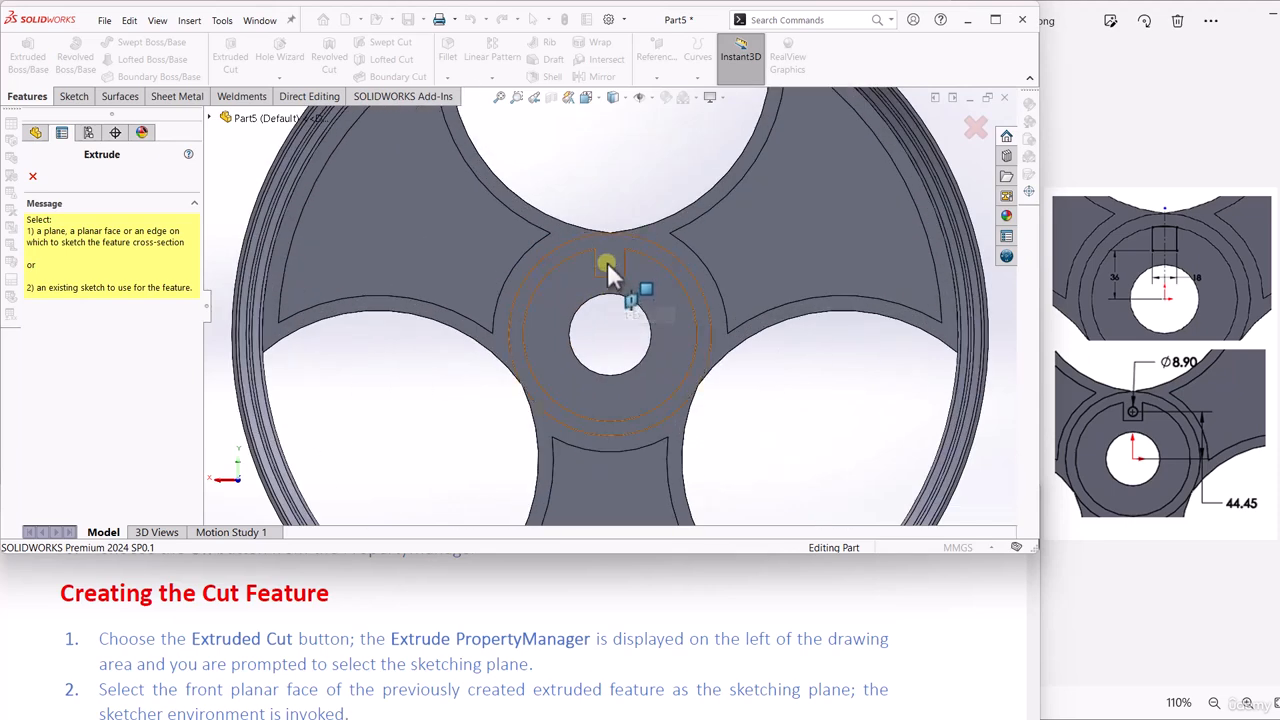
Step: Sketch a circle with a radius of about 5.7 mm on the boss face, centred directly above the origin
{"action": "scroll", "coordinate": [188, 660], "scroll_direction": "down", "scroll_amount": 2}
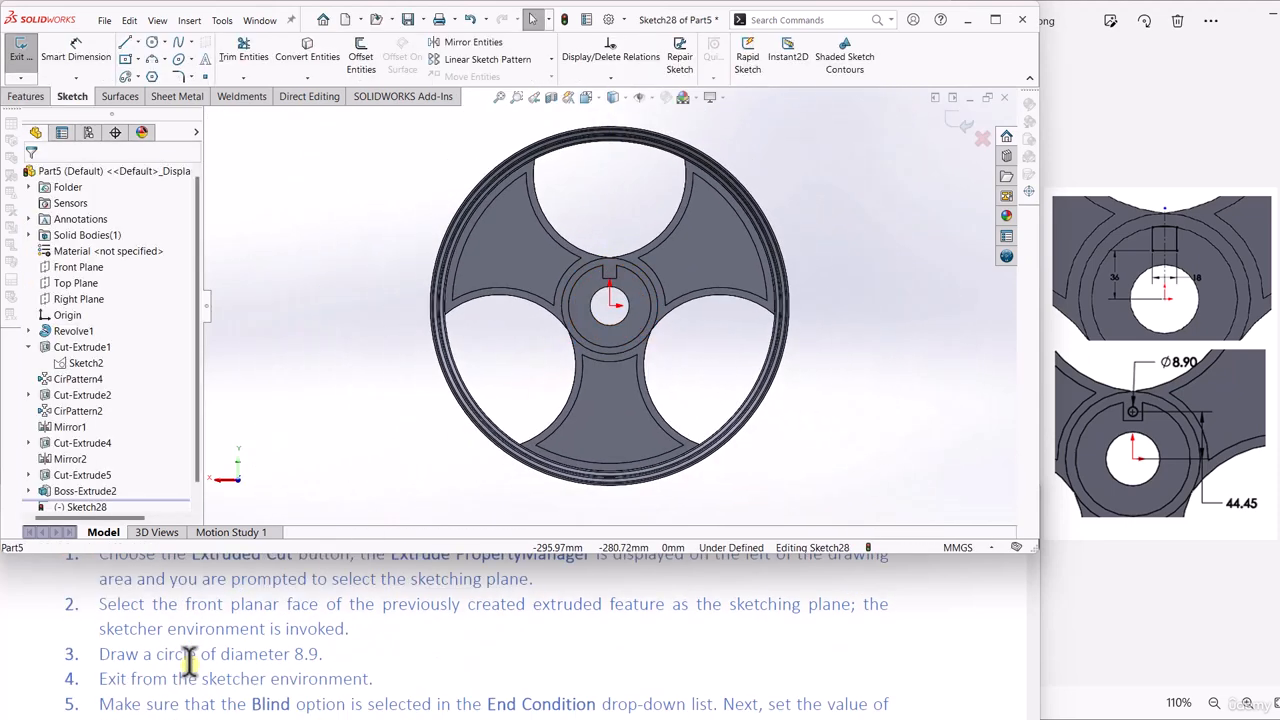
{"action": "scroll", "coordinate": [188, 660], "scroll_direction": "down", "scroll_amount": 1}
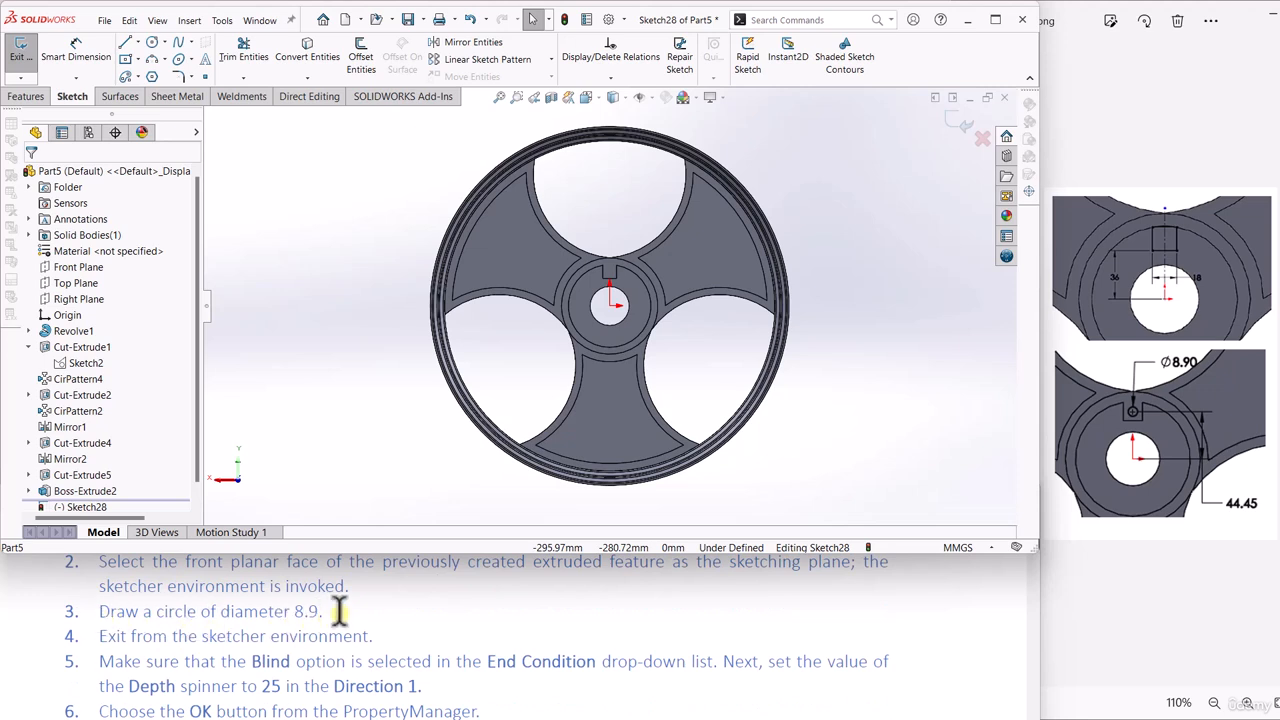
{"action": "left_click", "coordinate": [150, 45]}
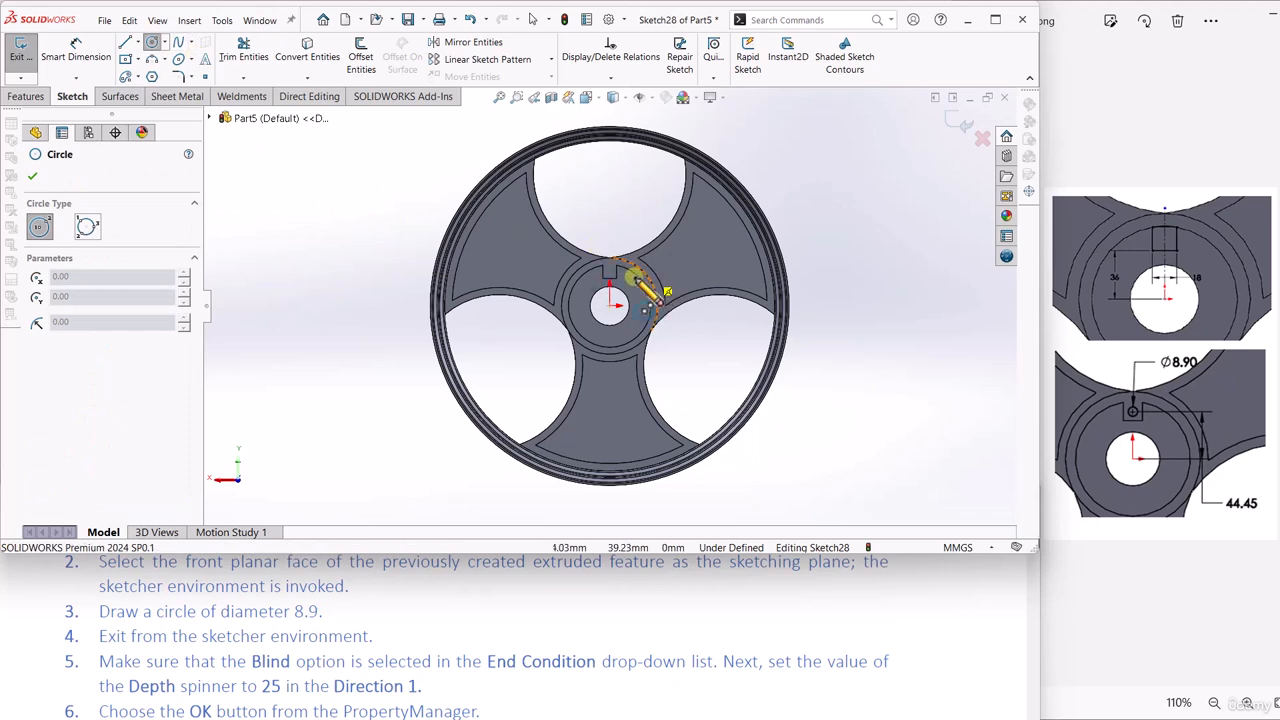
{"action": "scroll", "coordinate": [633, 278], "scroll_direction": "down", "scroll_amount": 10}
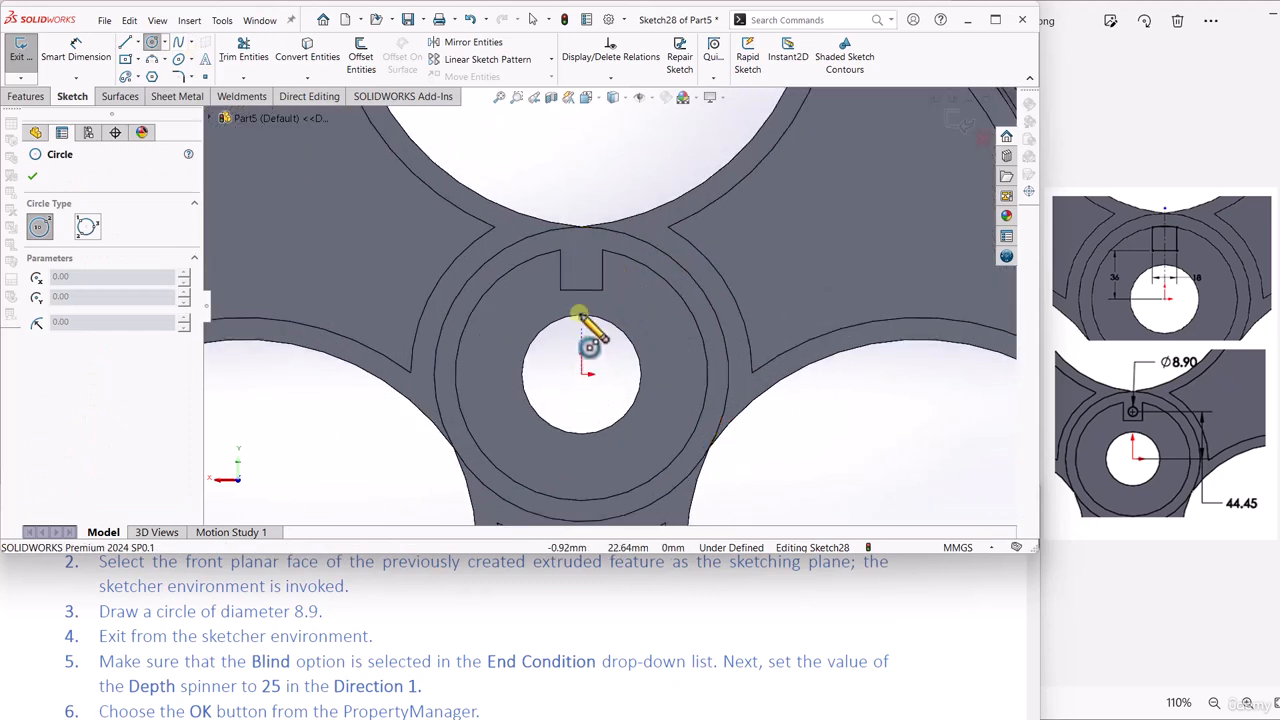
{"action": "left_click", "coordinate": [581, 274]}
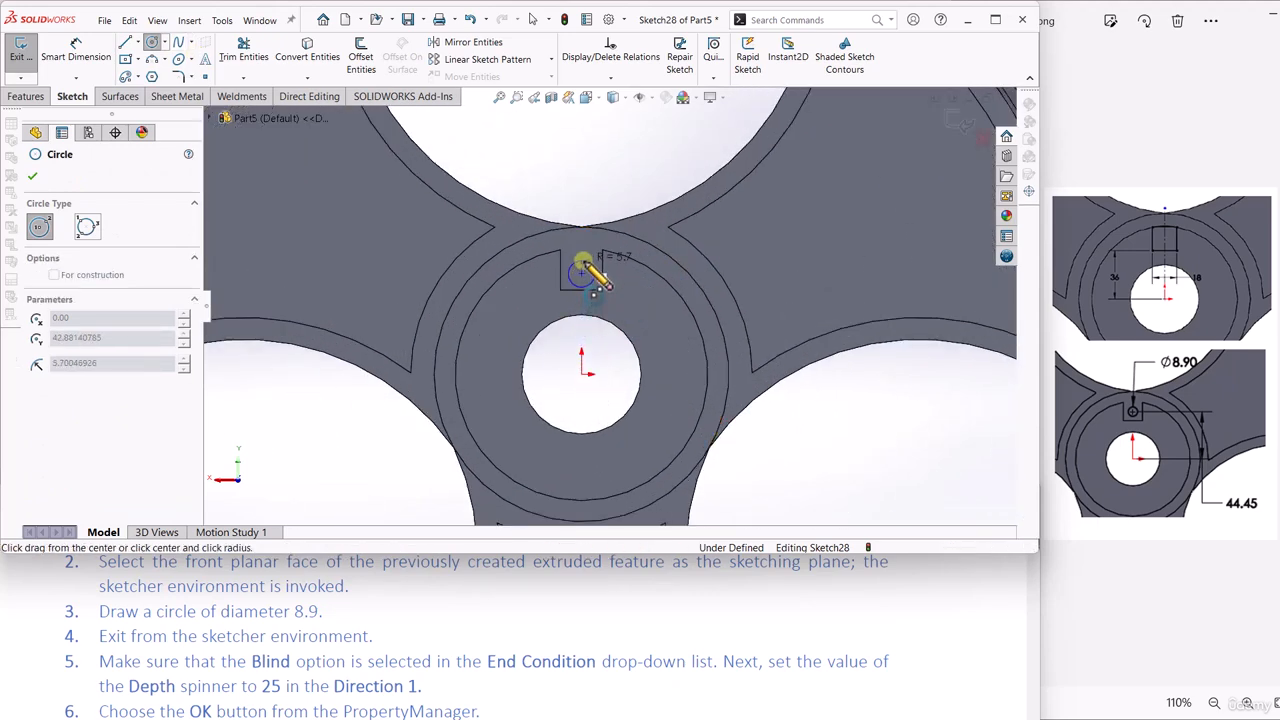
{"action": "left_click", "coordinate": [588, 265]}
{"action": "left_click", "coordinate": [36, 177]}
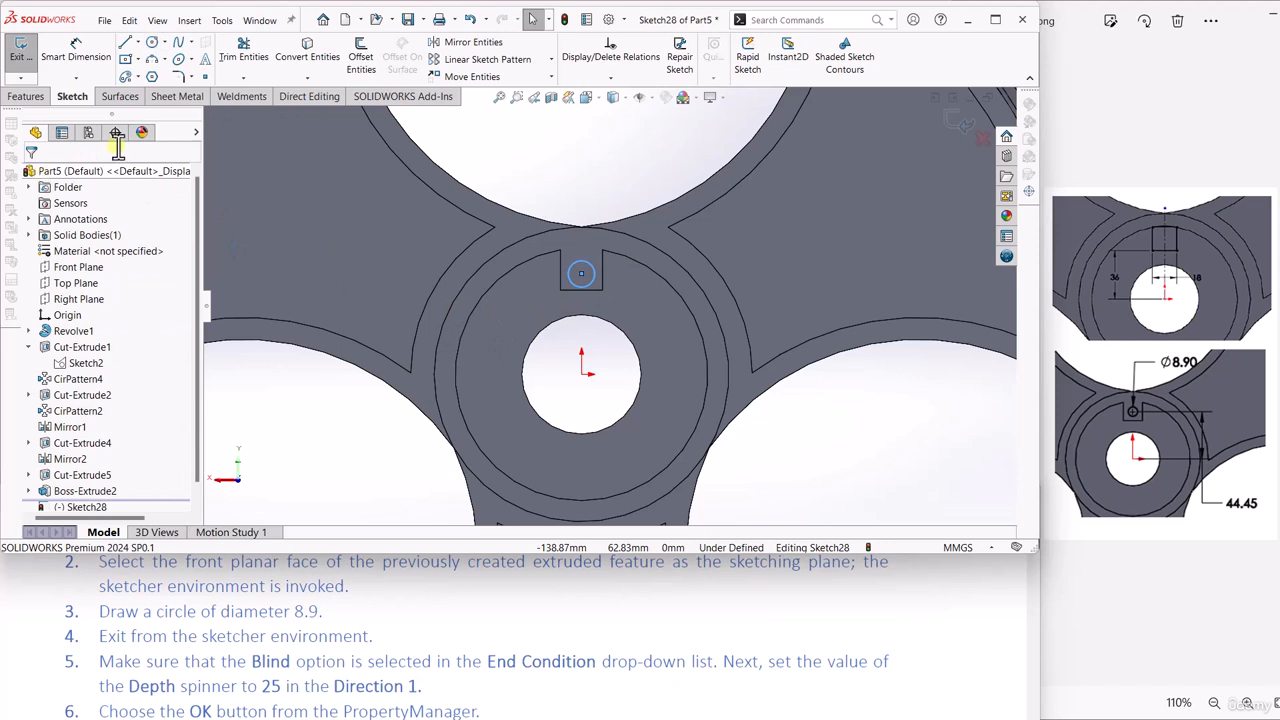
Step: Dimension the circle's centre 44.45 mm above the origin and set its diameter to 8.9 mm
{"action": "left_click", "coordinate": [92, 60]}
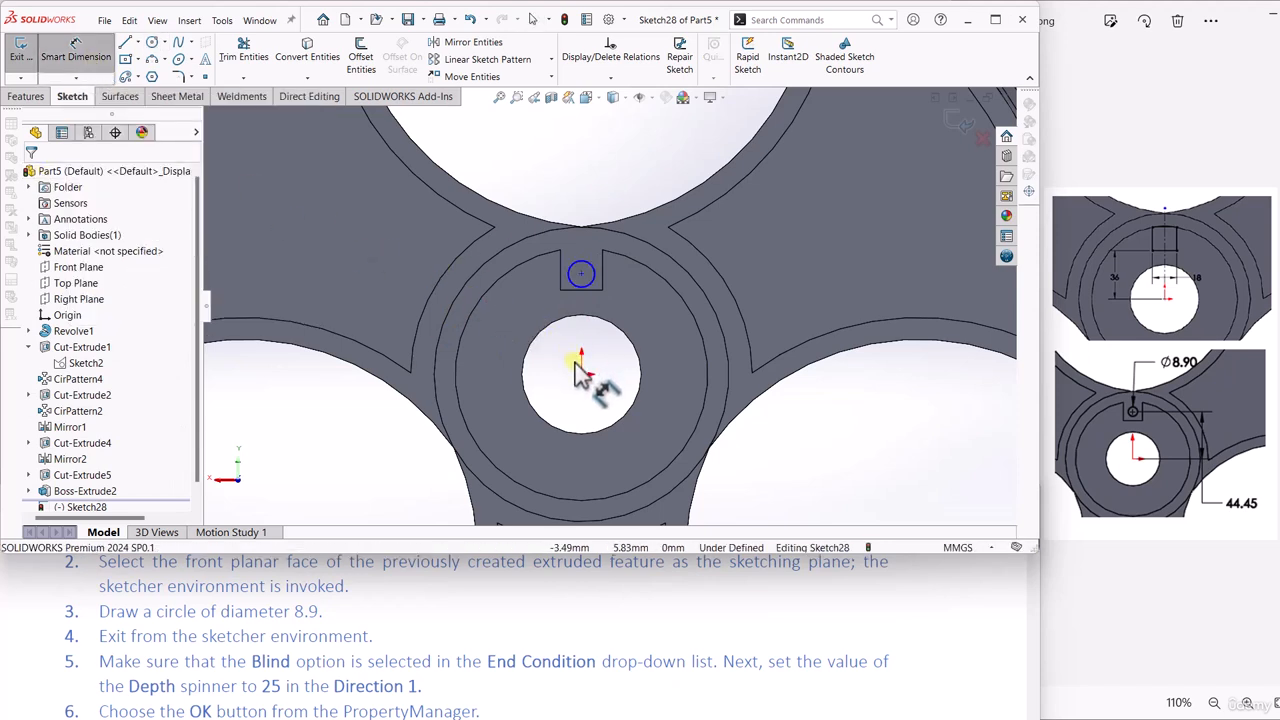
{"action": "left_click", "coordinate": [580, 273]}
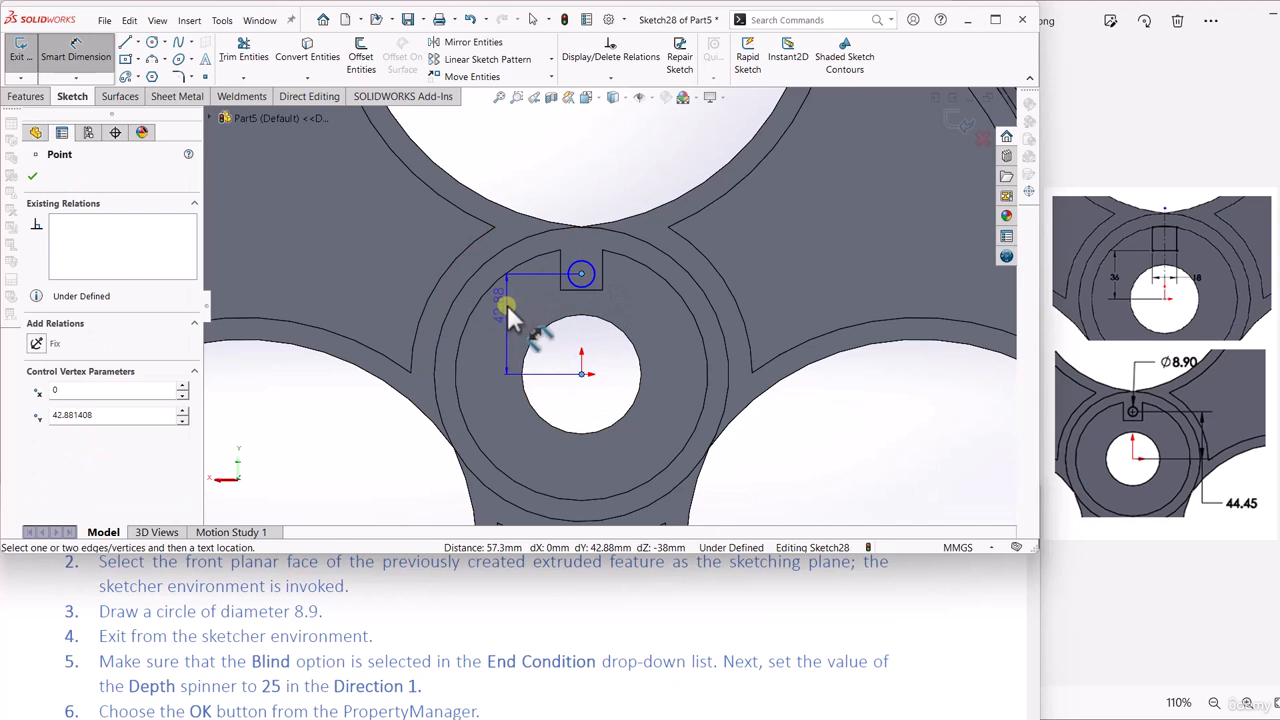
{"action": "left_click", "coordinate": [507, 305]}
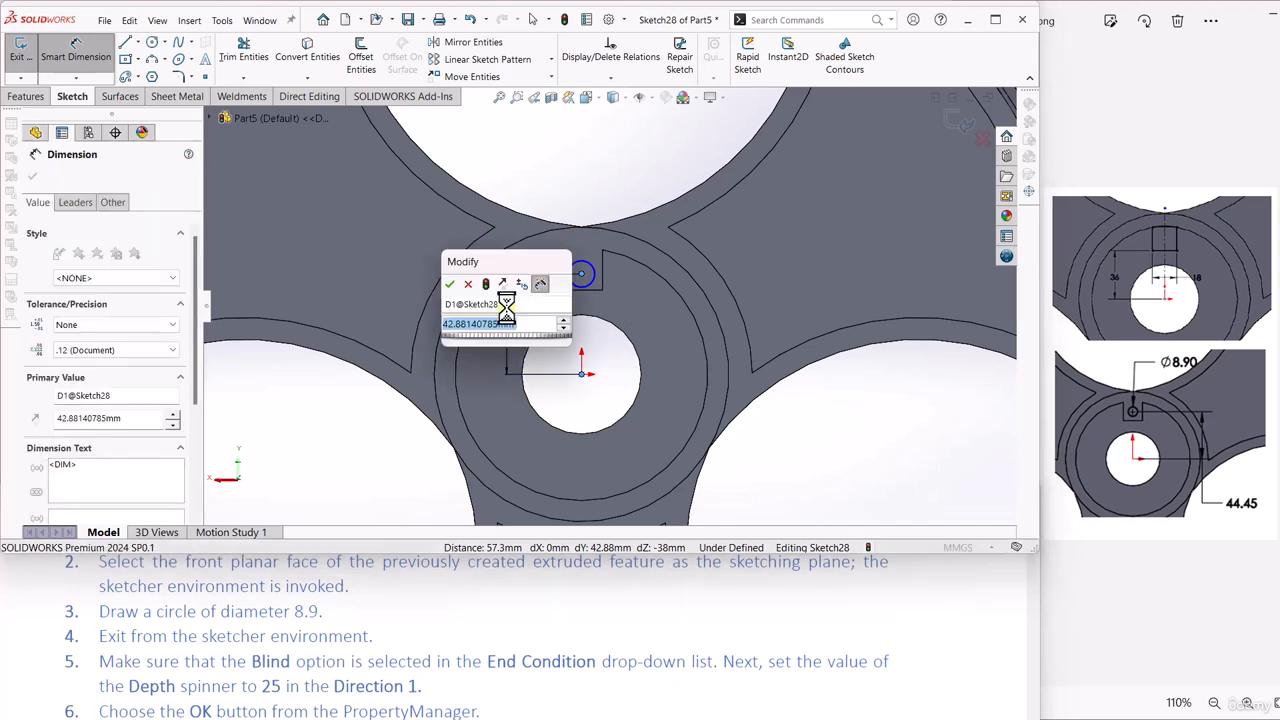
{"action": "type", "text": "44.45mm"}
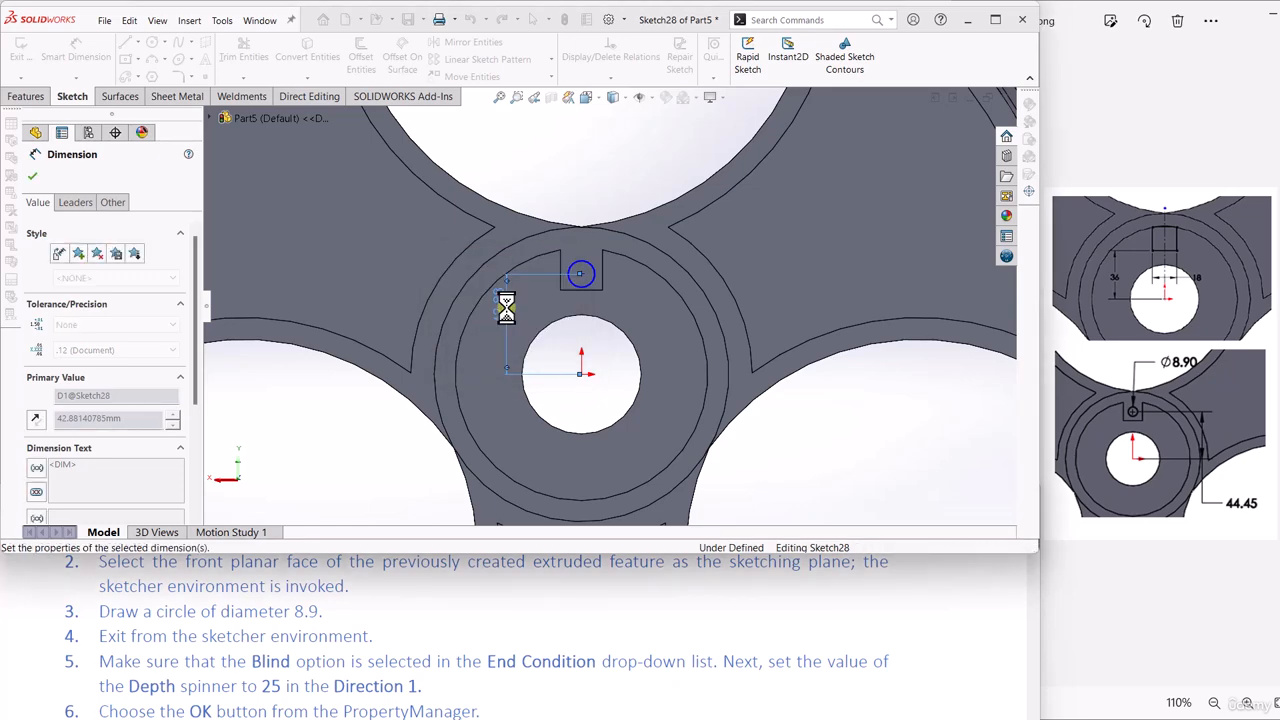
{"action": "left_click", "coordinate": [584, 257]}
{"action": "left_click", "coordinate": [570, 176]}
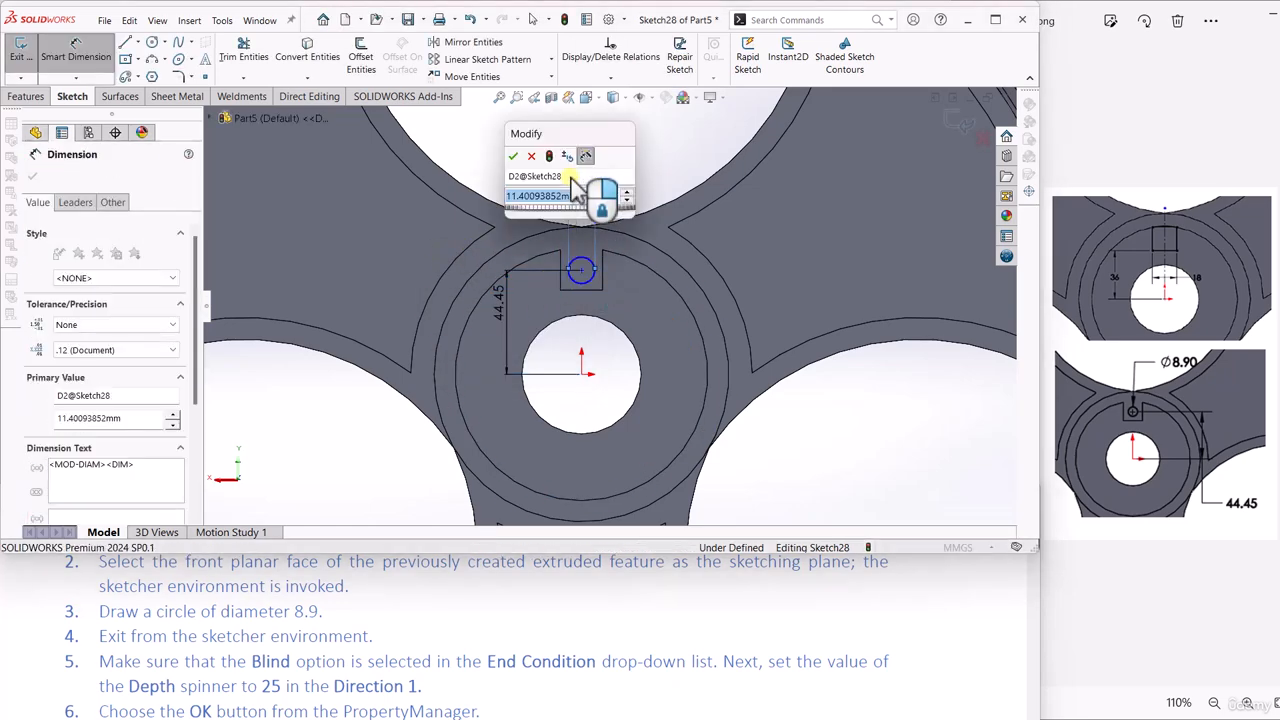
{"action": "type", "text": "8.9"}
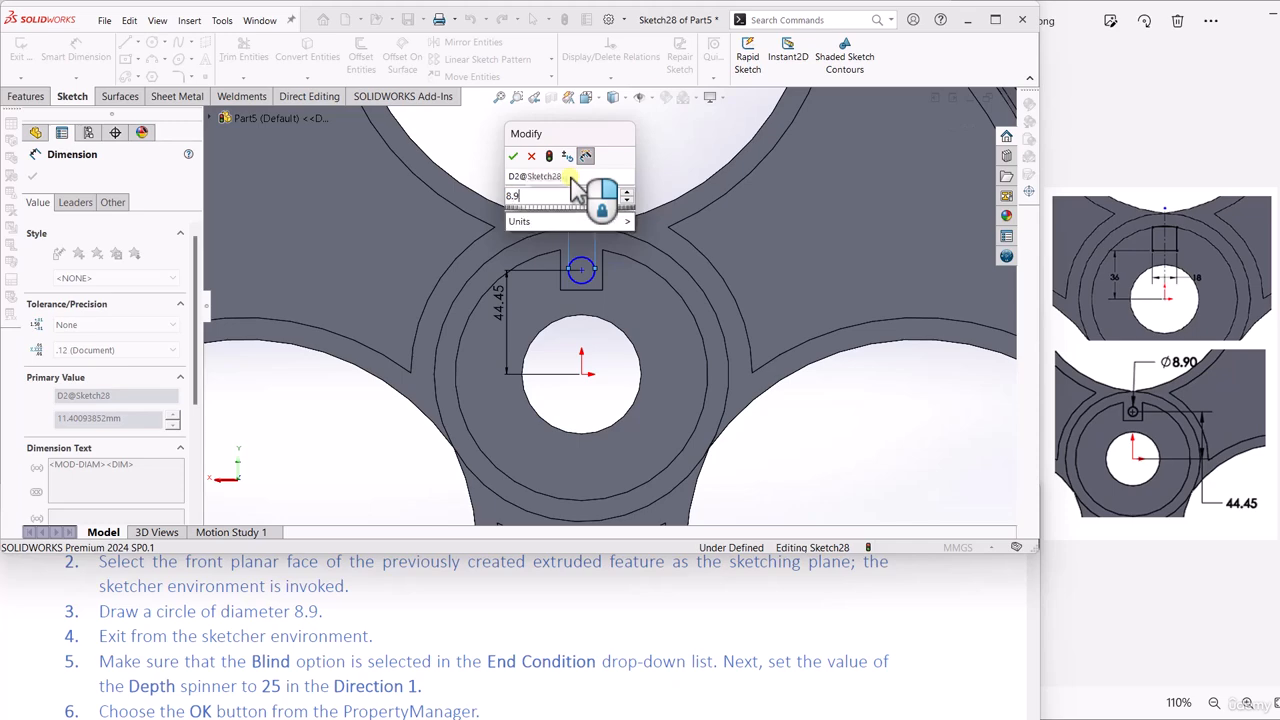
{"action": "key", "text": "Return"}
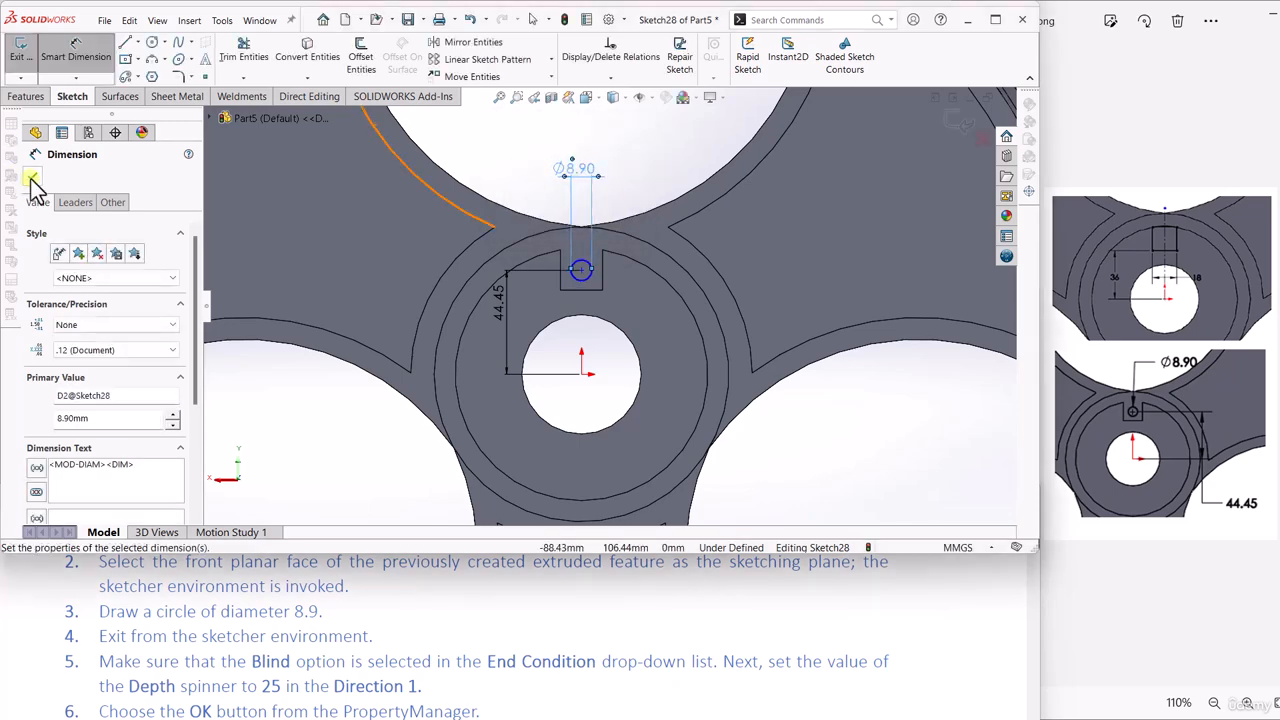
{"action": "left_click", "coordinate": [31, 180]}
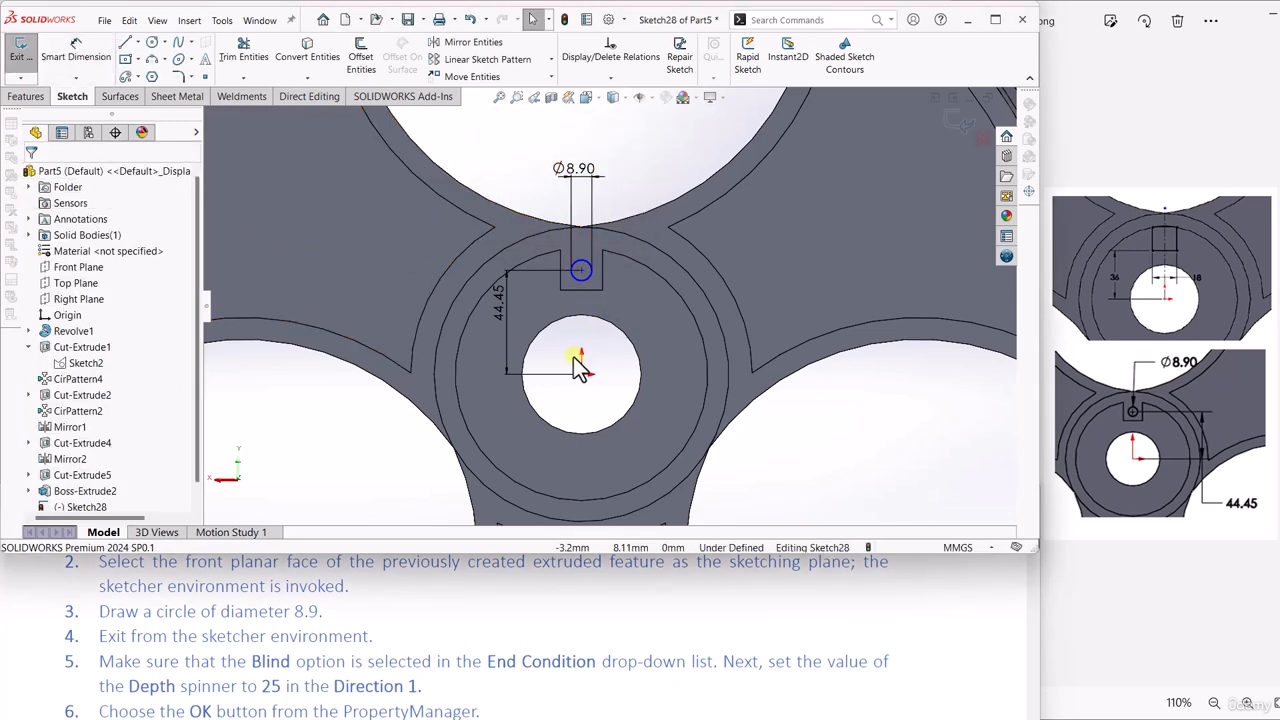
Step: Add a Vertical relation between the origin and the circle's centre point
{"action": "scroll", "coordinate": [605, 330], "scroll_direction": "up", "scroll_amount": 3}
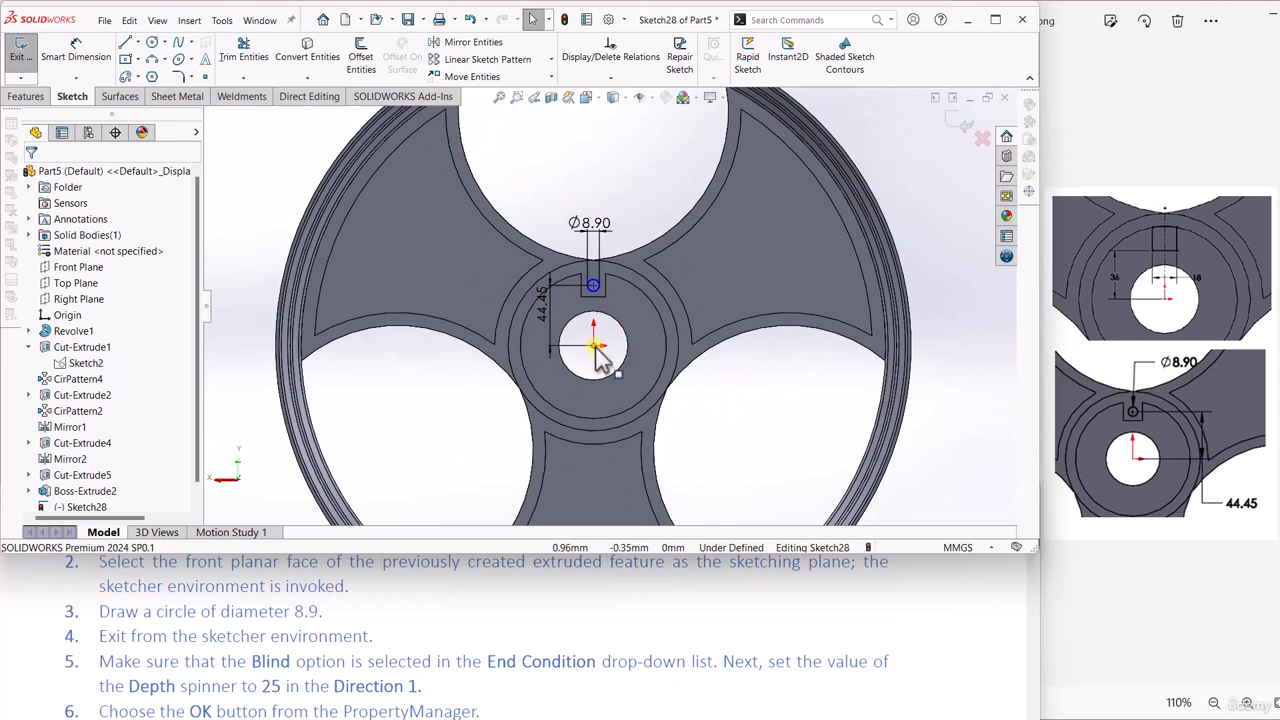
{"action": "left_click", "coordinate": [598, 347]}
{"action": "scroll", "coordinate": [602, 283], "scroll_direction": "down", "scroll_amount": 2}
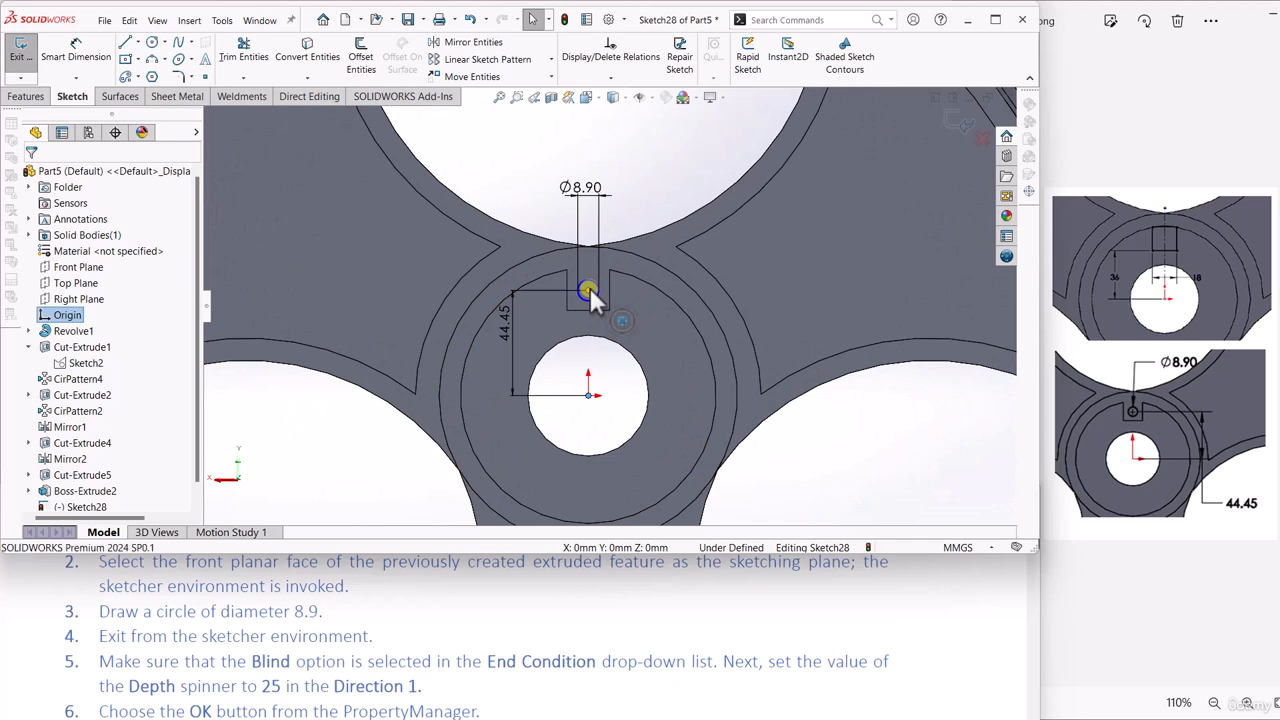
{"action": "left_click", "coordinate": [588, 290], "text": "ctrl"}
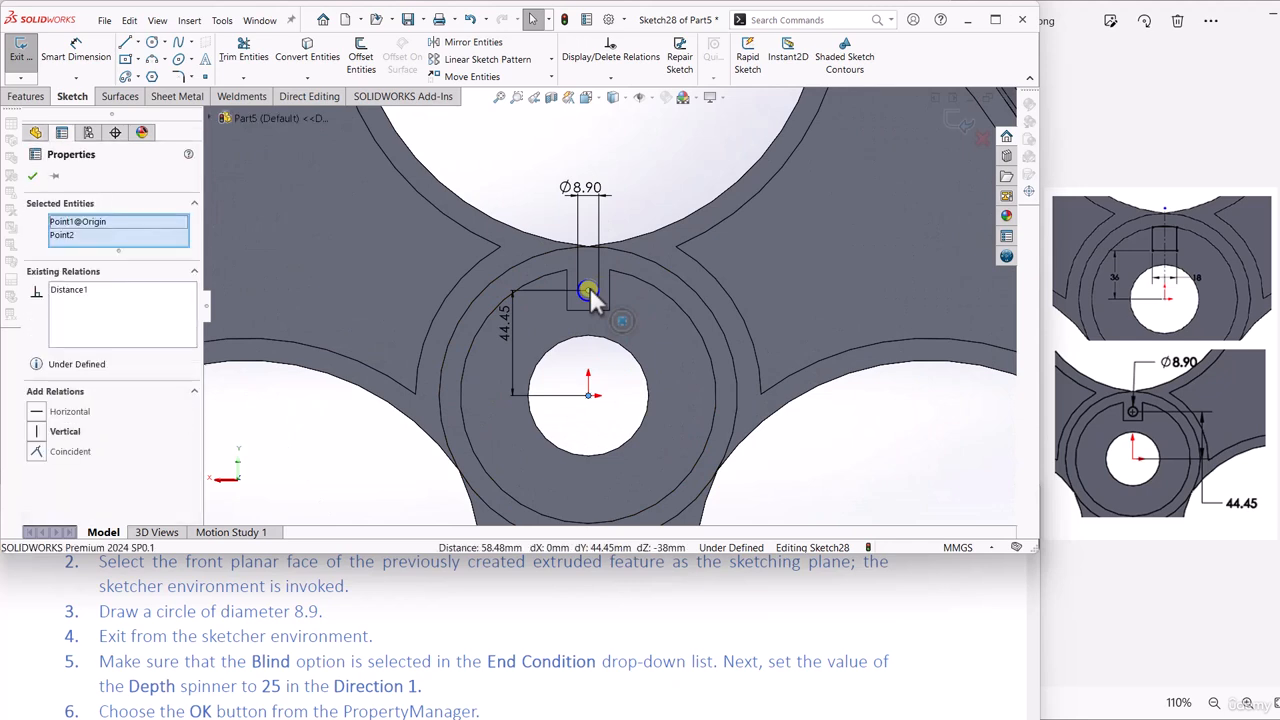
{"action": "left_click", "coordinate": [35, 433]}
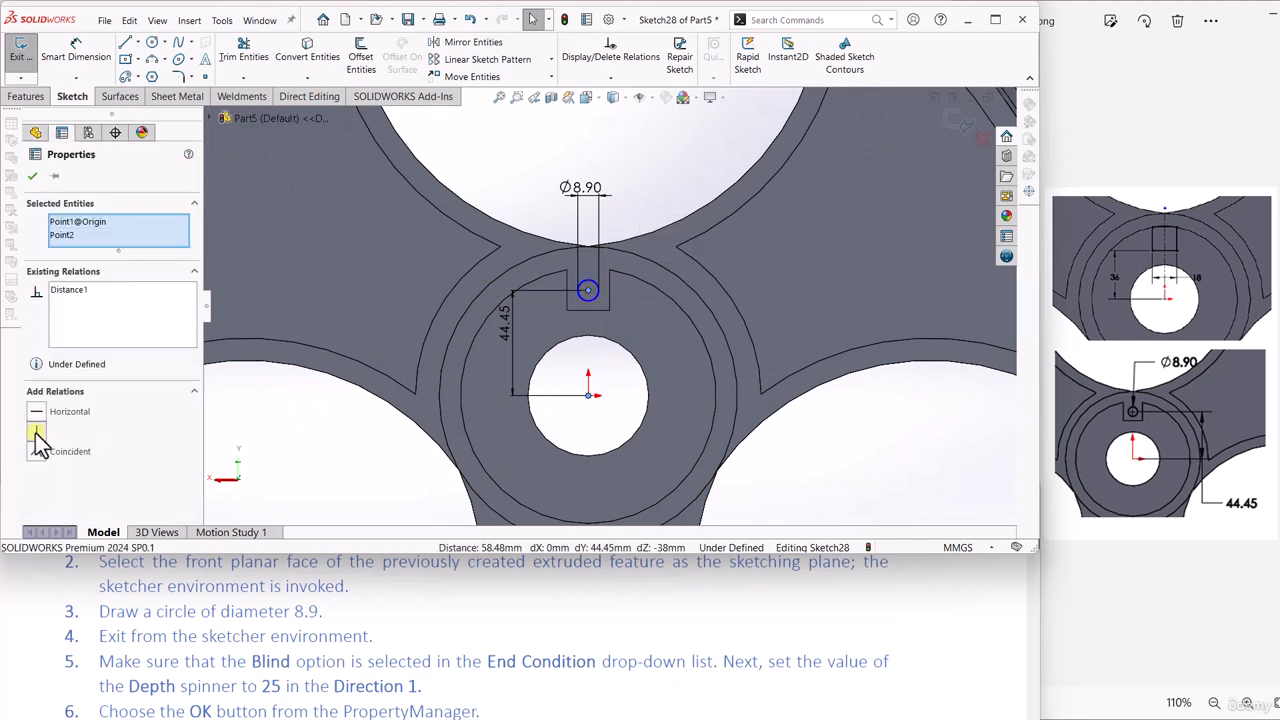
{"action": "left_click", "coordinate": [36, 176]}
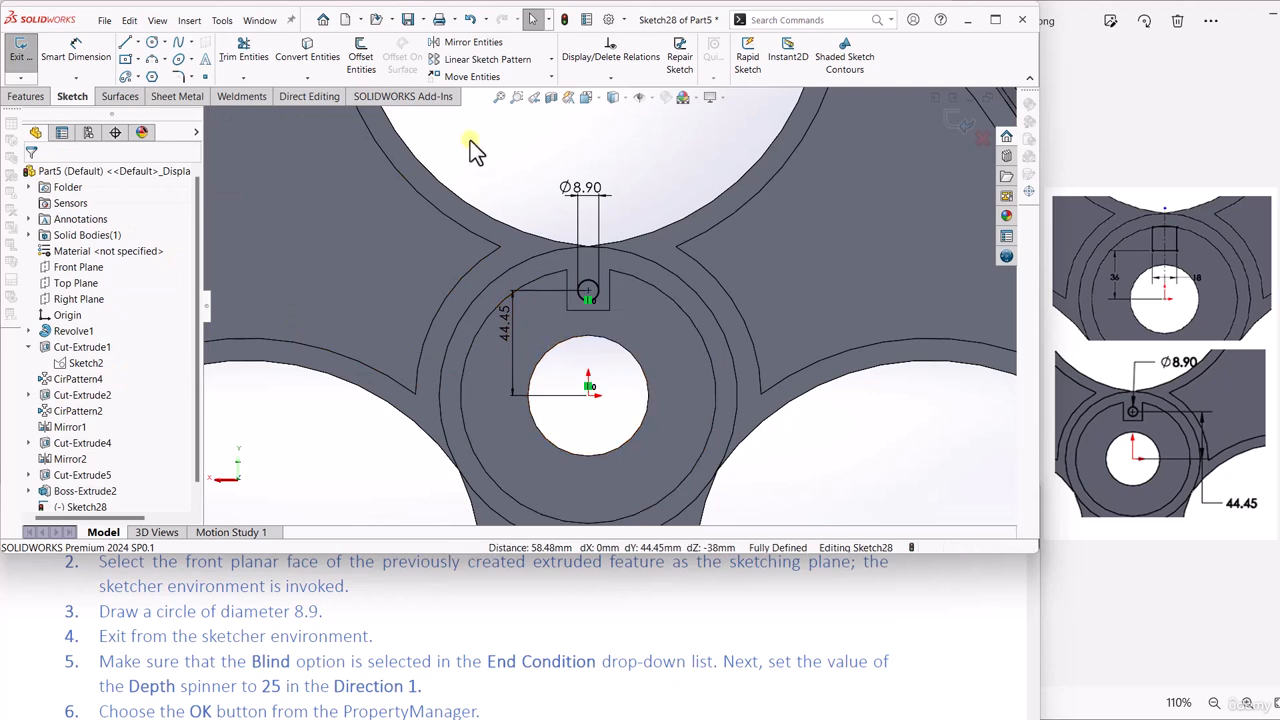
Step: Exit the sketch and cut the circle as a Blind extruded cut with a depth of 25 mm
{"action": "left_click", "coordinate": [944, 113]}
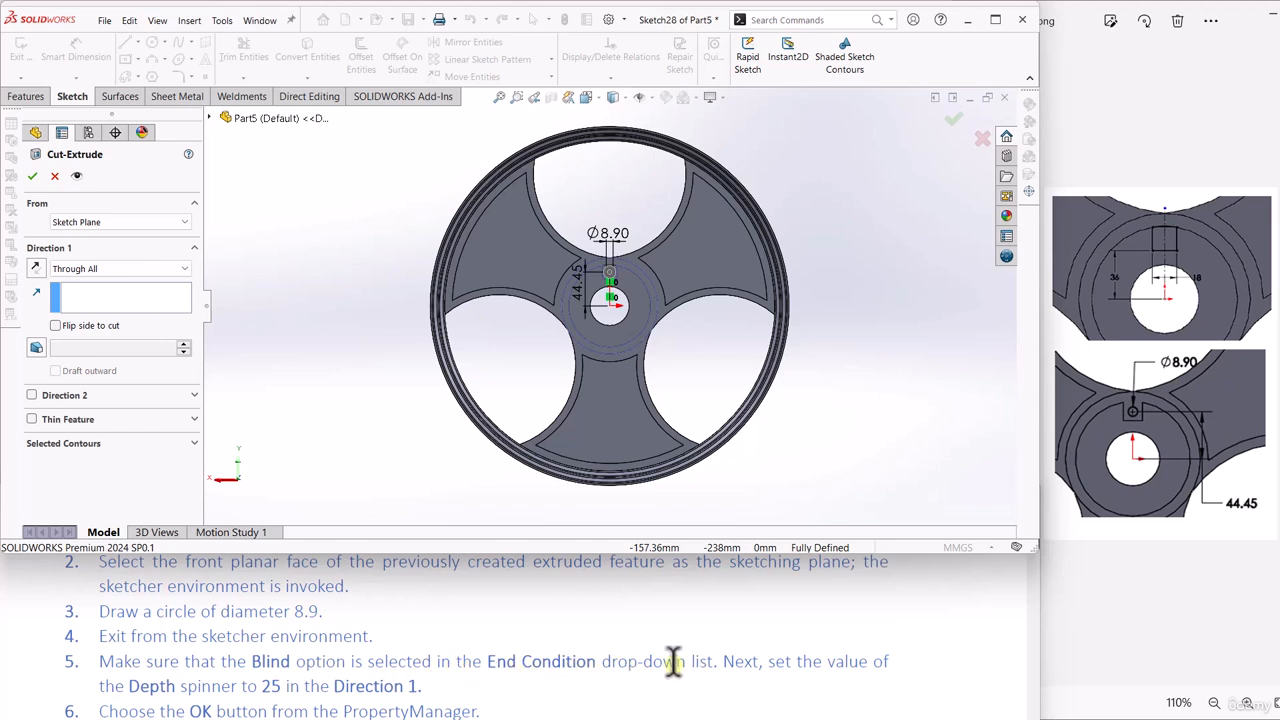
{"action": "left_click", "coordinate": [100, 270]}
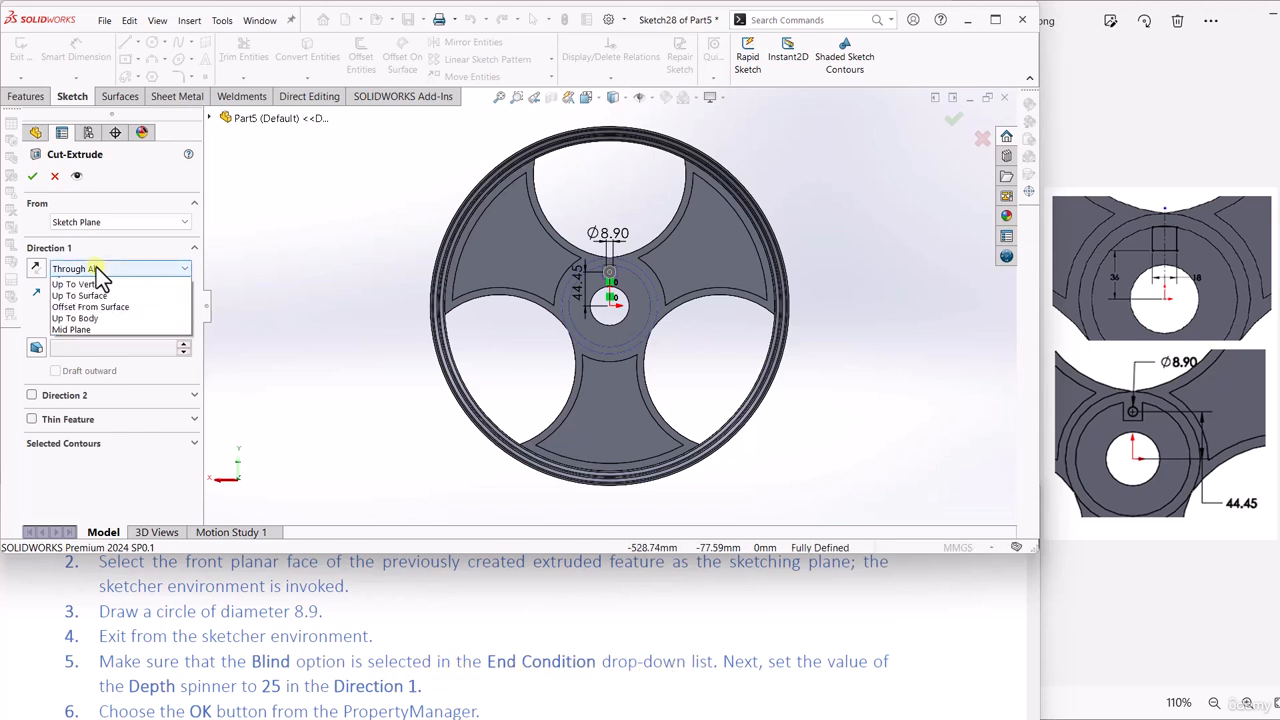
{"action": "left_click", "coordinate": [79, 286]}
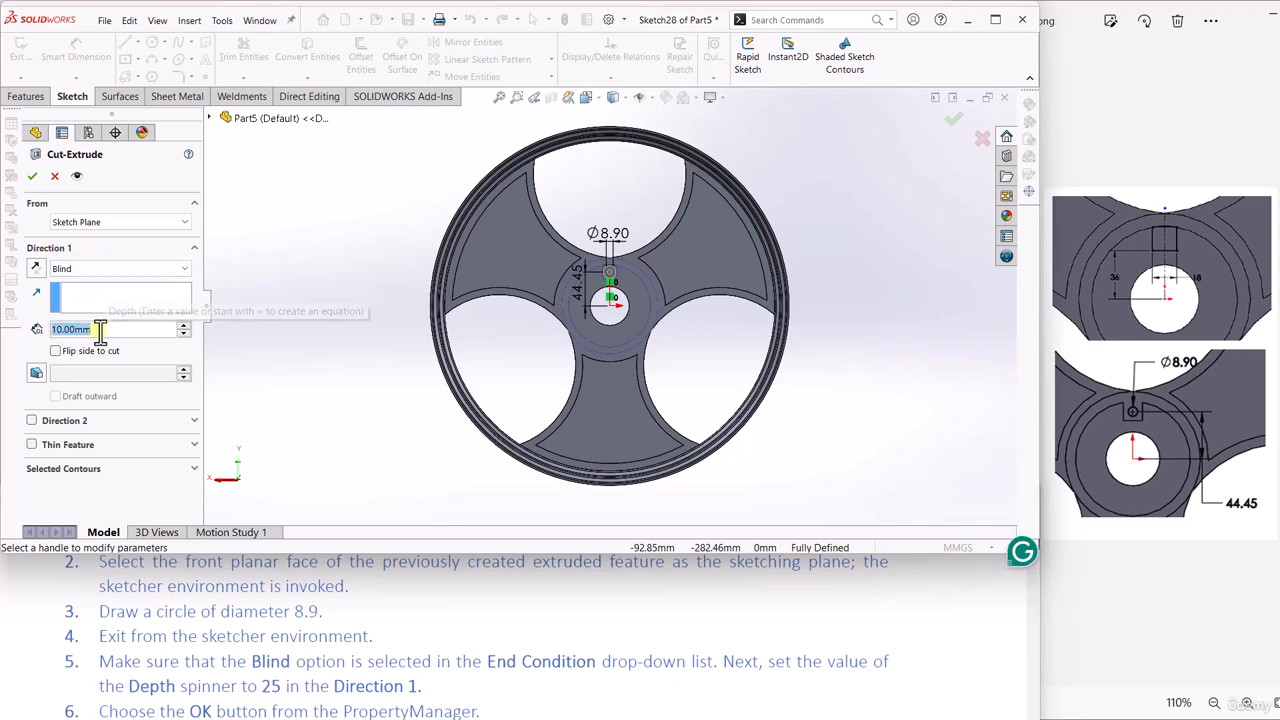
{"action": "type", "text": "25"}
{"action": "key", "text": "Return"}
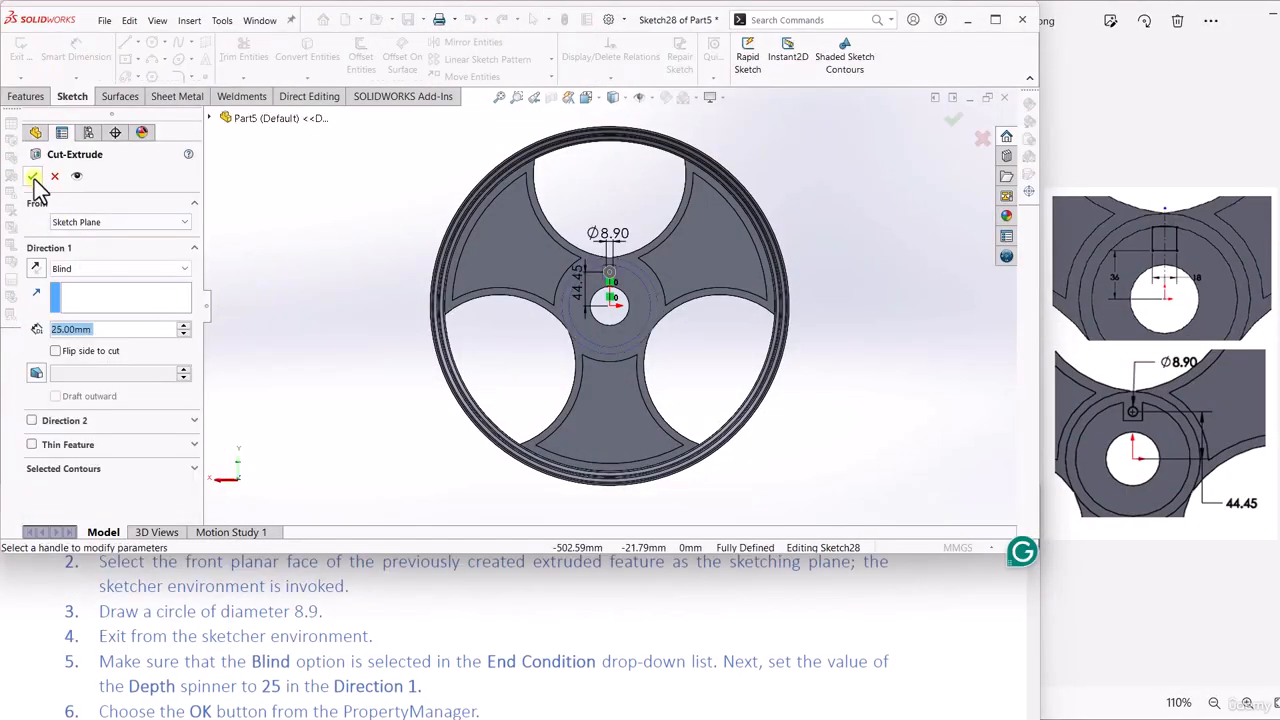
{"action": "left_click", "coordinate": [34, 177]}
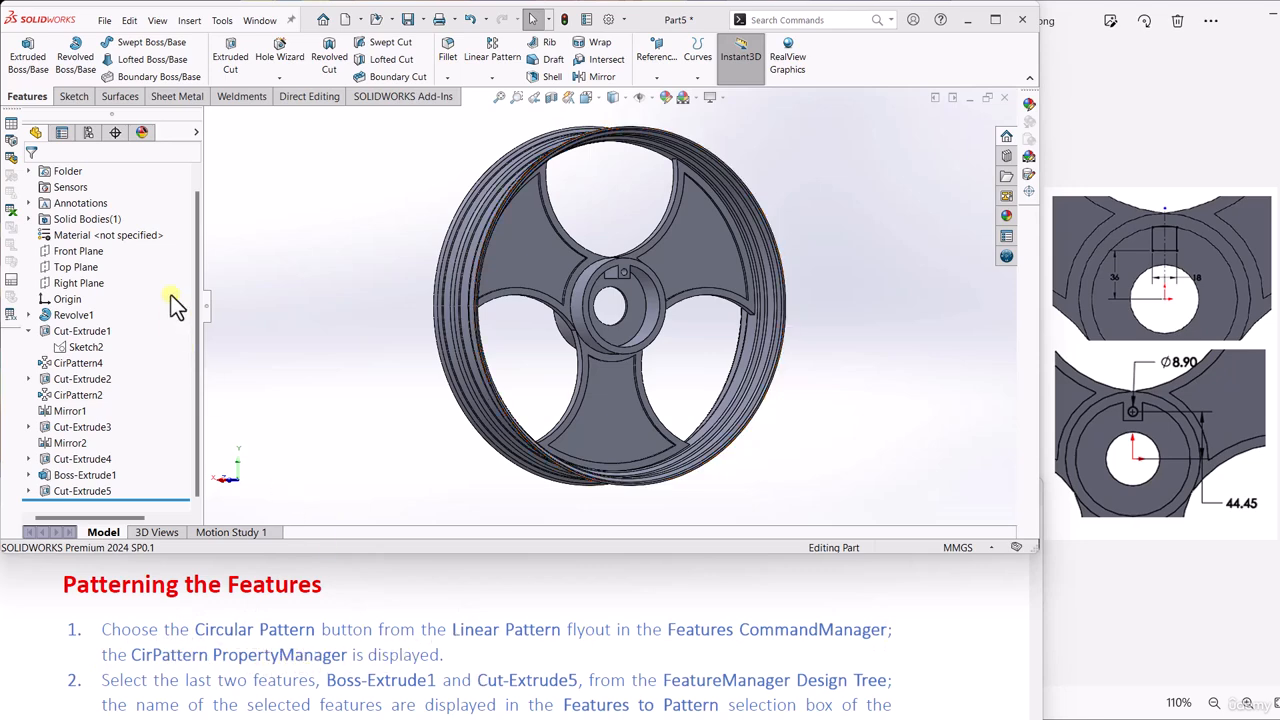
Step: Start a Circular Pattern with the features Boss-Extrude1 and Cut-Extrude5 as the features to pattern
{"action": "left_click", "coordinate": [507, 77]}
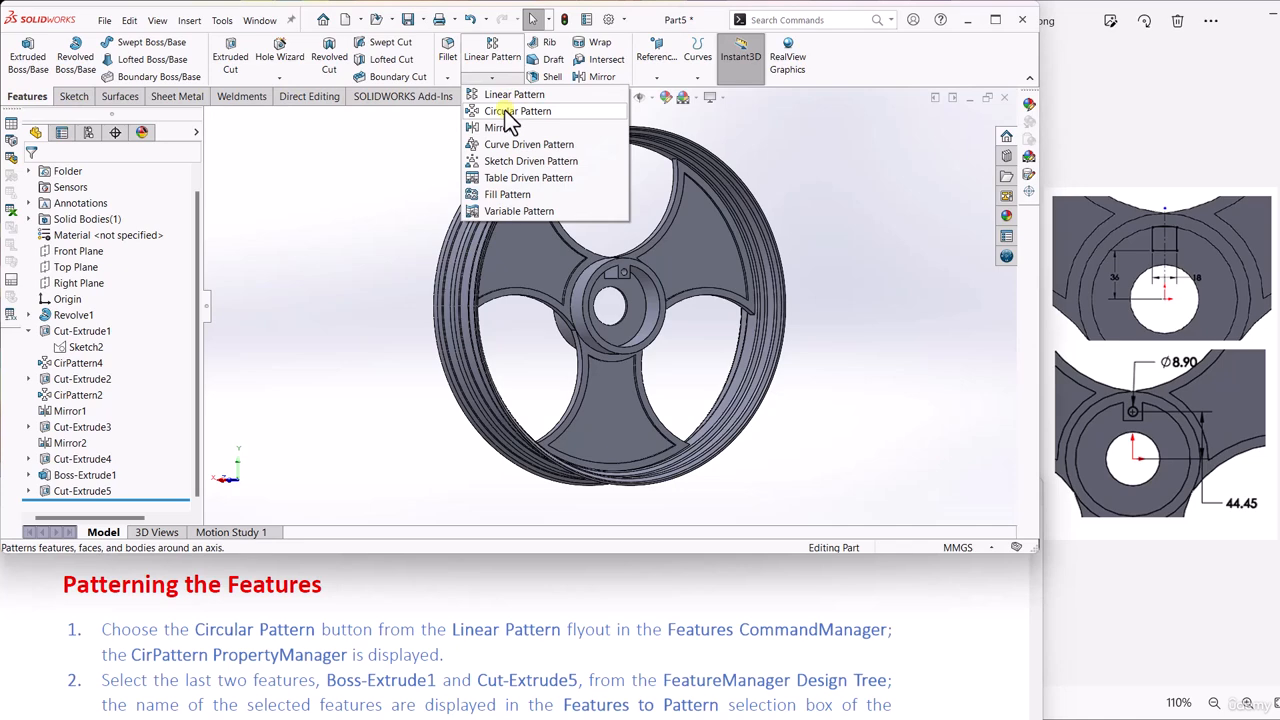
{"action": "left_click", "coordinate": [507, 111]}
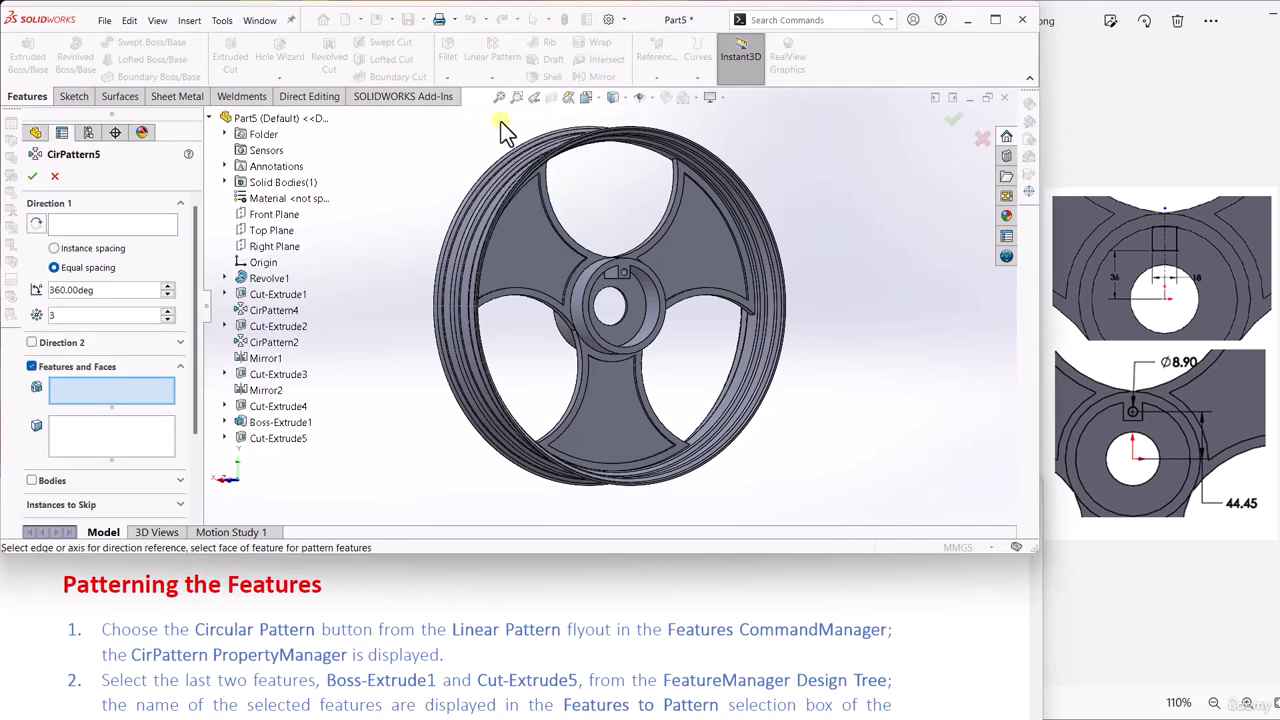
{"action": "scroll", "coordinate": [141, 686], "scroll_direction": "down", "scroll_amount": 1}
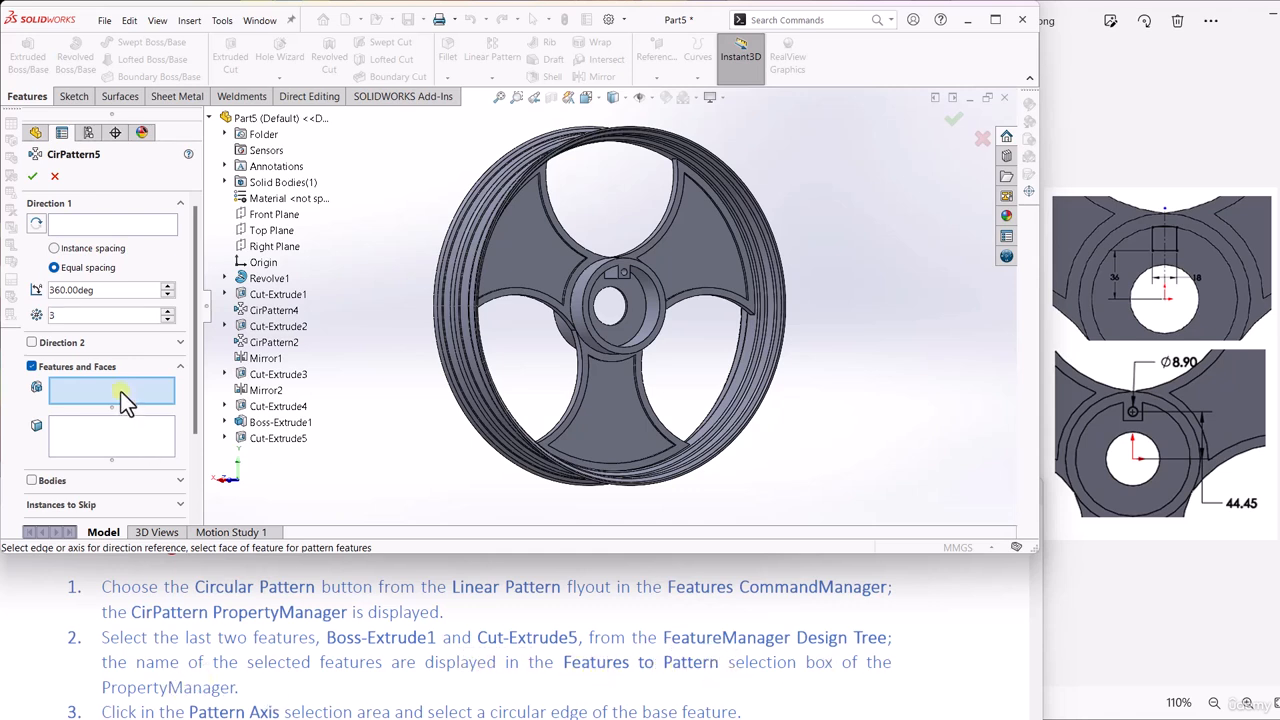
{"action": "left_click", "coordinate": [255, 424]}
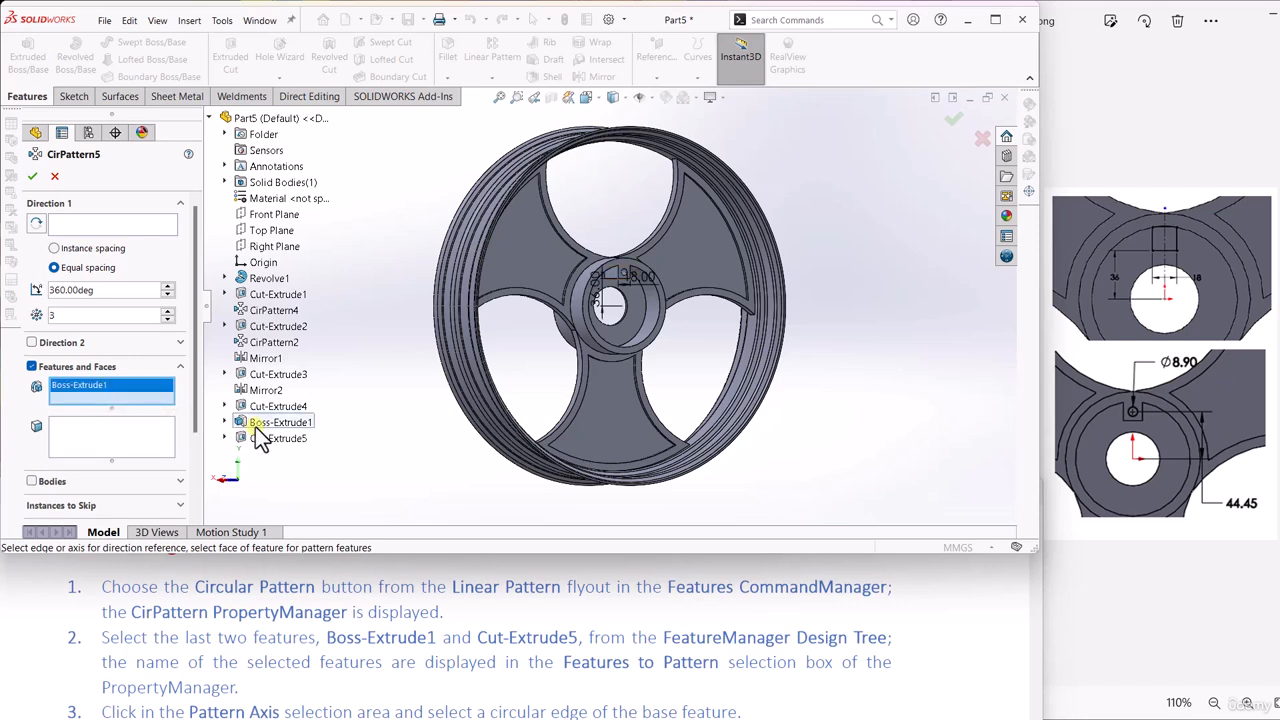
{"action": "left_click", "coordinate": [268, 442]}
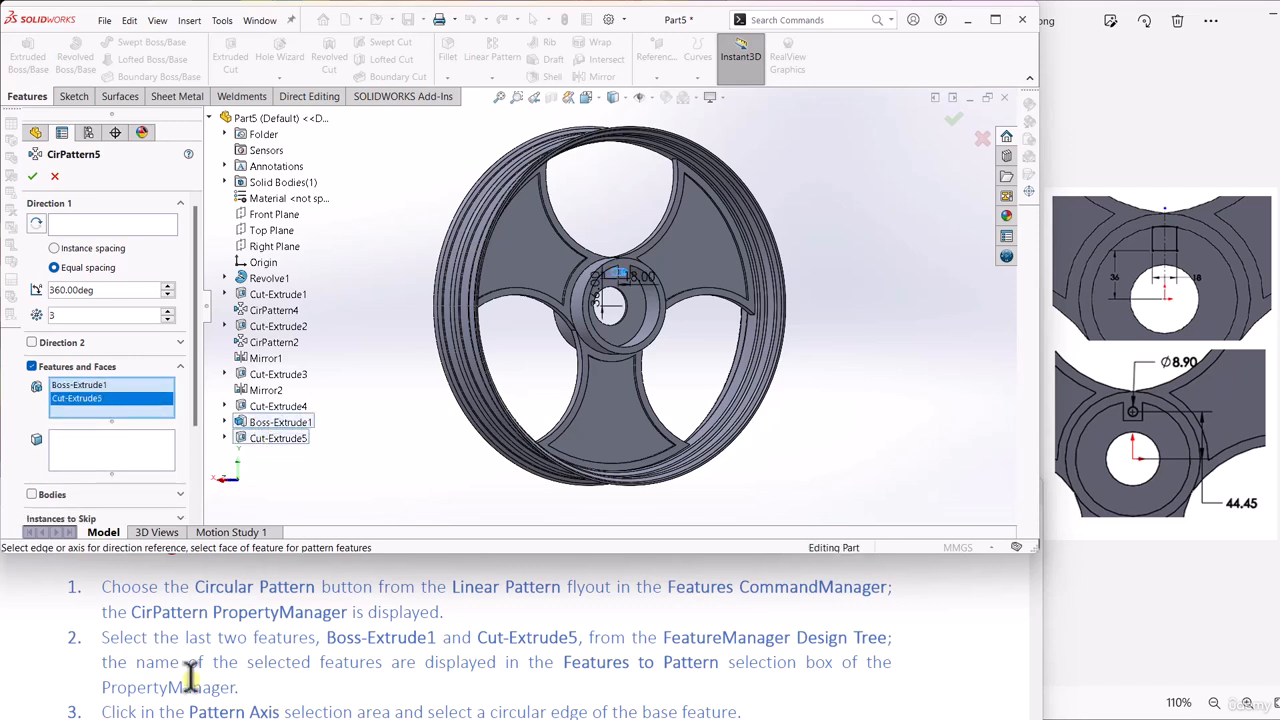
Step: Pattern both features around the hub's cylindrical face with 5 equally spaced instances over 360 degrees
{"action": "scroll", "coordinate": [185, 680], "scroll_direction": "down", "scroll_amount": 1}
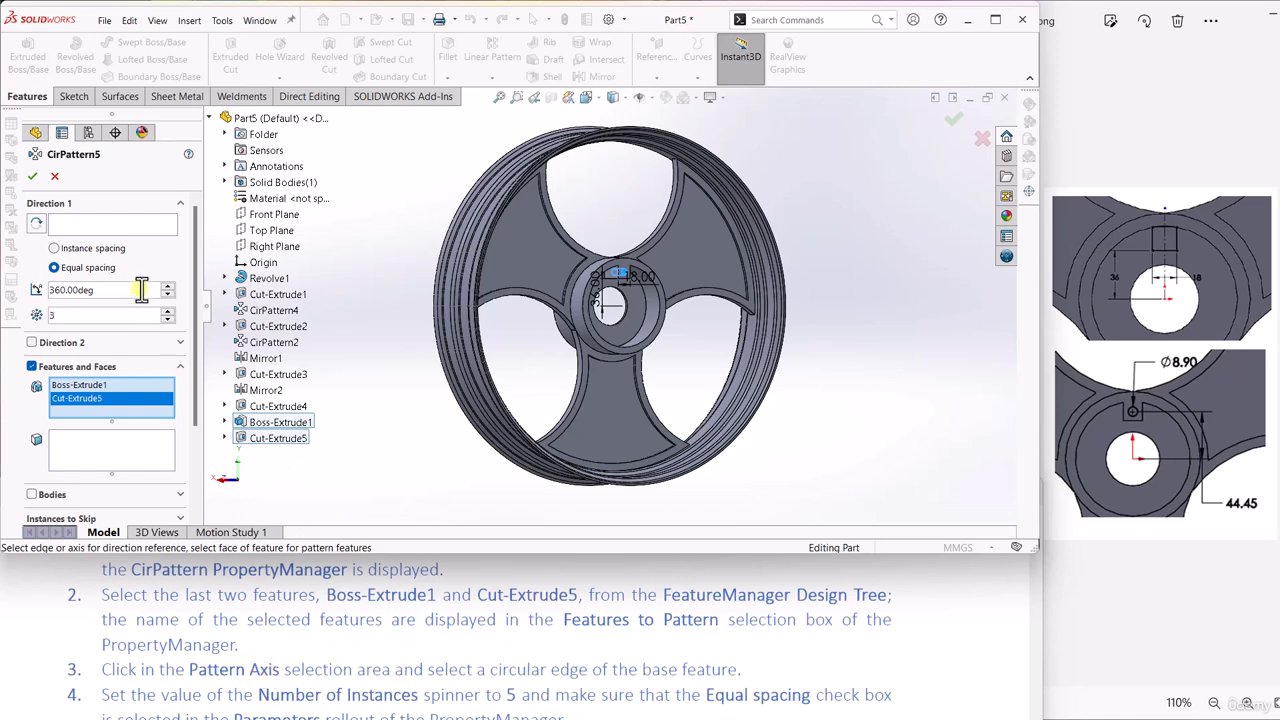
{"action": "left_click", "coordinate": [75, 226]}
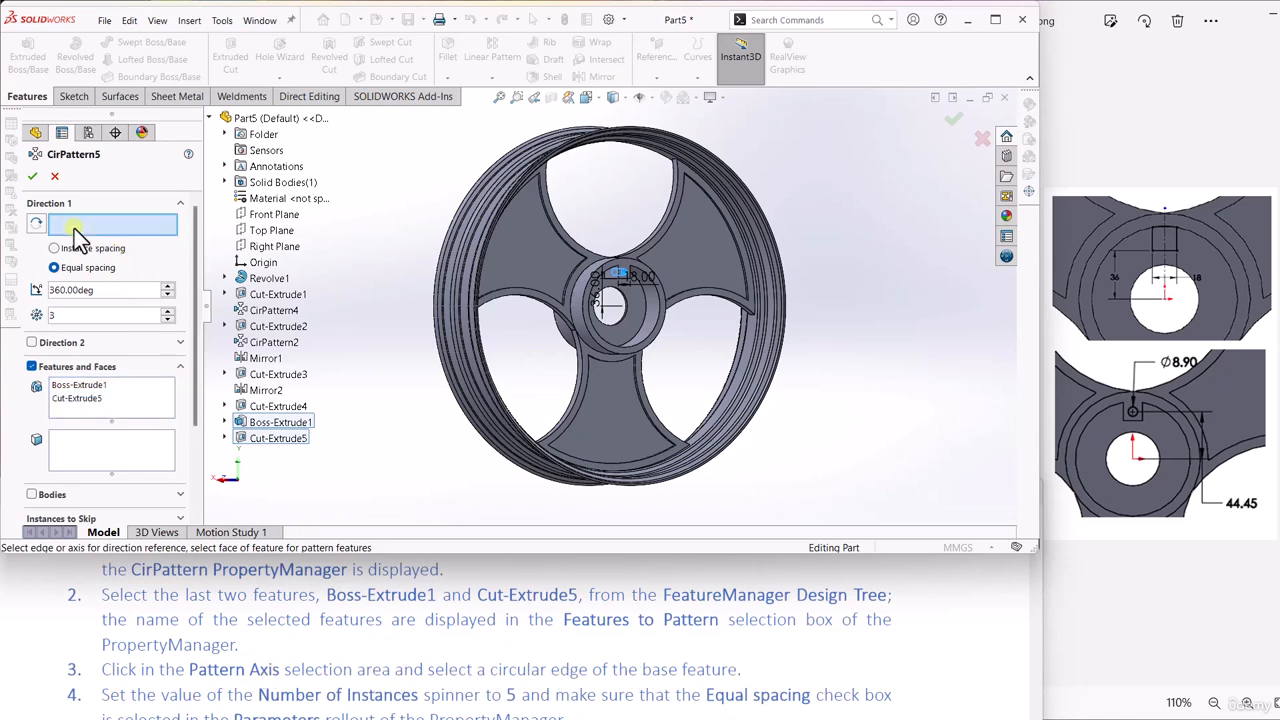
{"action": "left_click", "coordinate": [581, 289]}
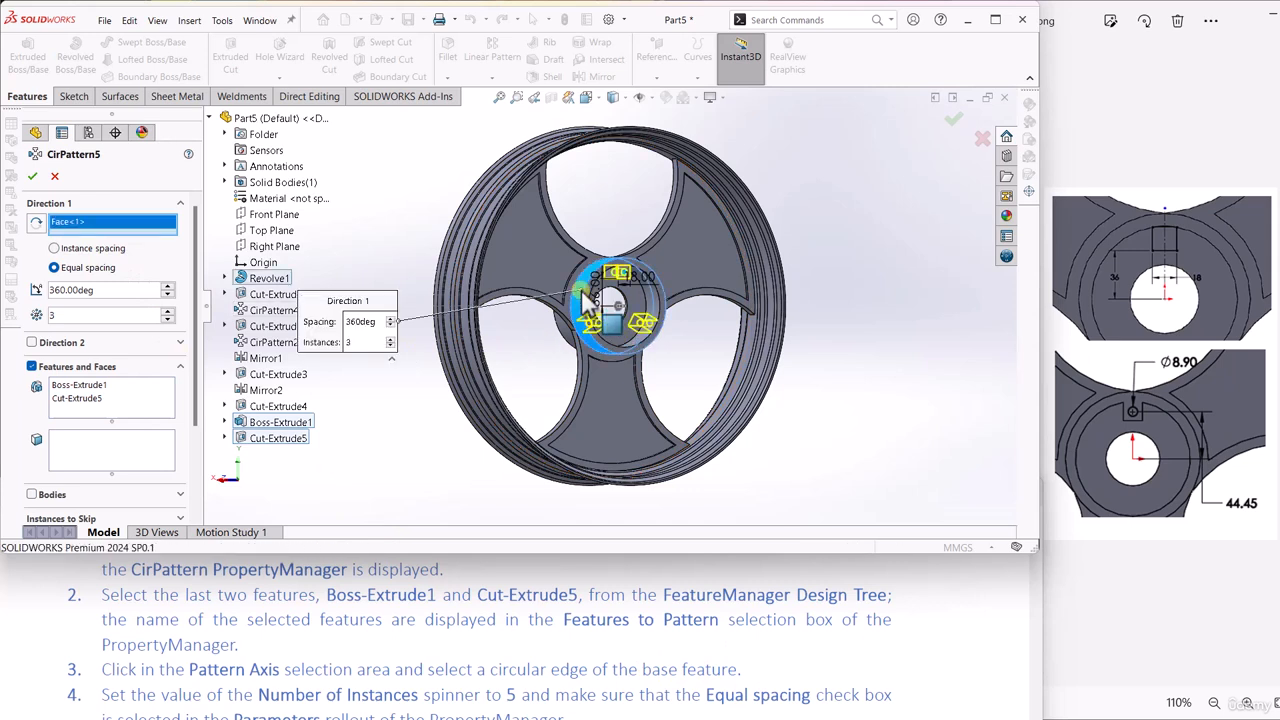
{"action": "scroll", "coordinate": [195, 635], "scroll_direction": "down", "scroll_amount": 1}
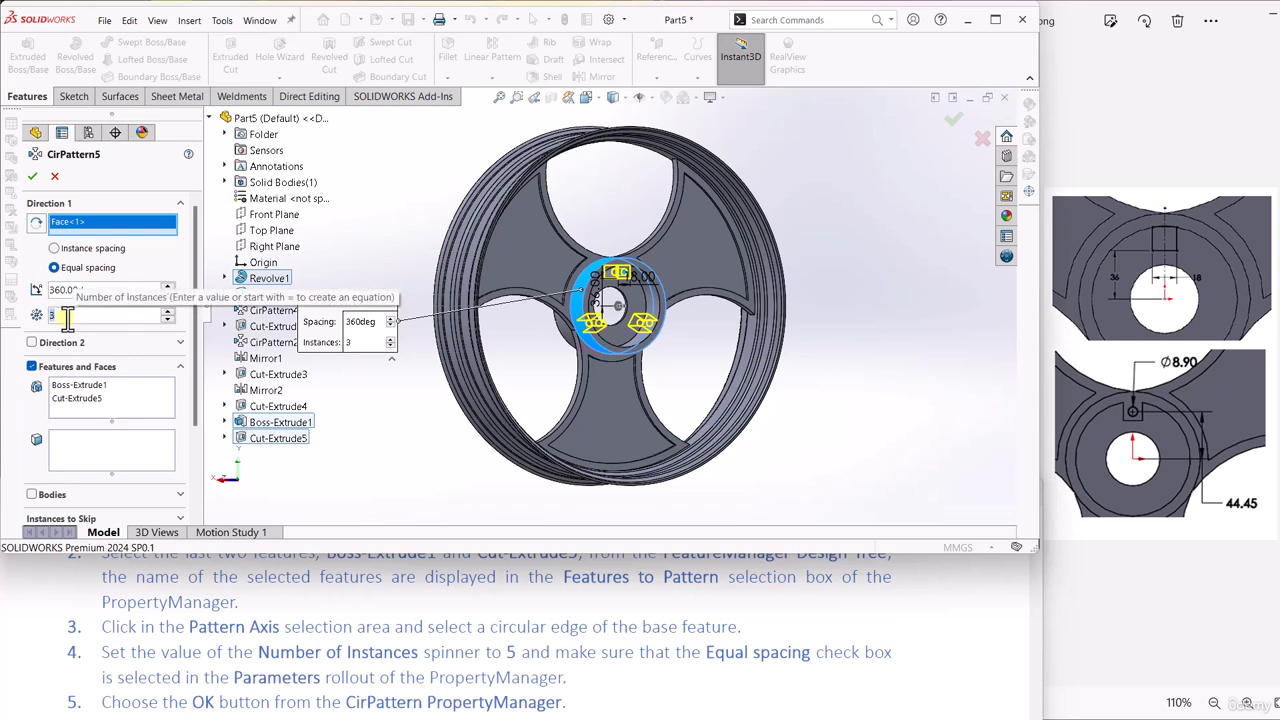
{"action": "type", "text": "5"}
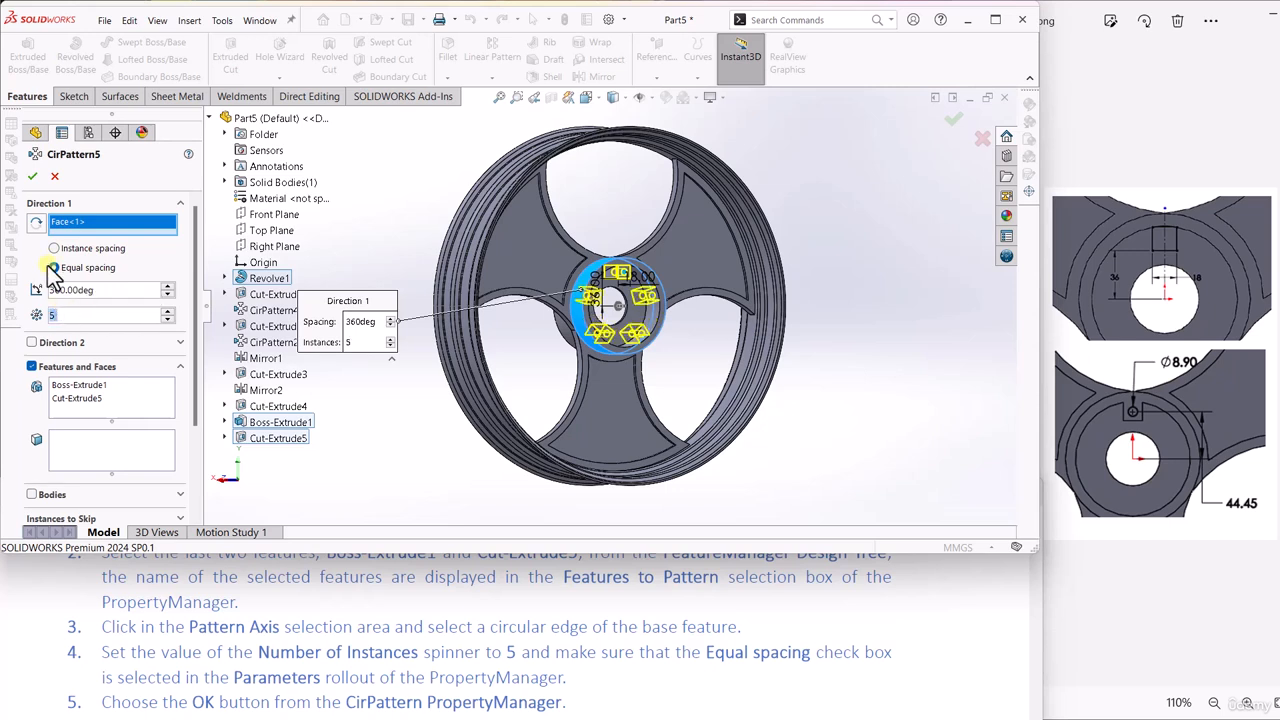
{"action": "scroll", "coordinate": [128, 668], "scroll_direction": "down", "scroll_amount": 1}
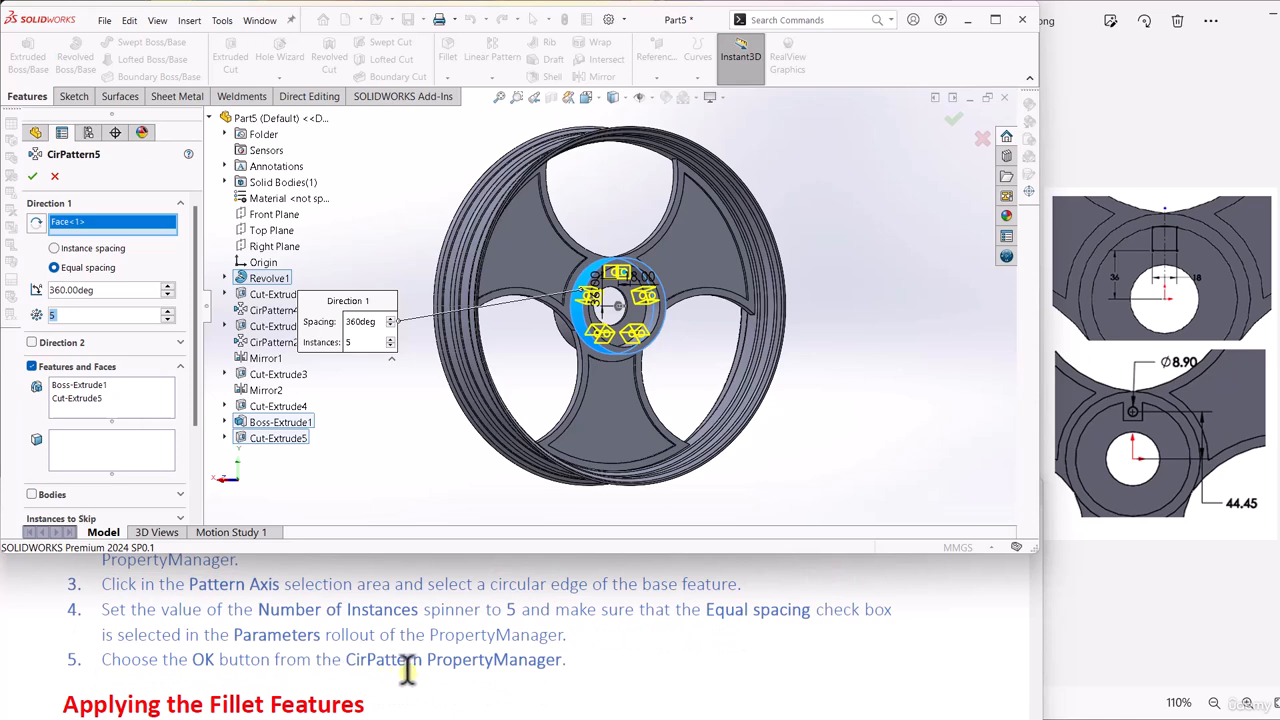
{"action": "left_click", "coordinate": [32, 177]}
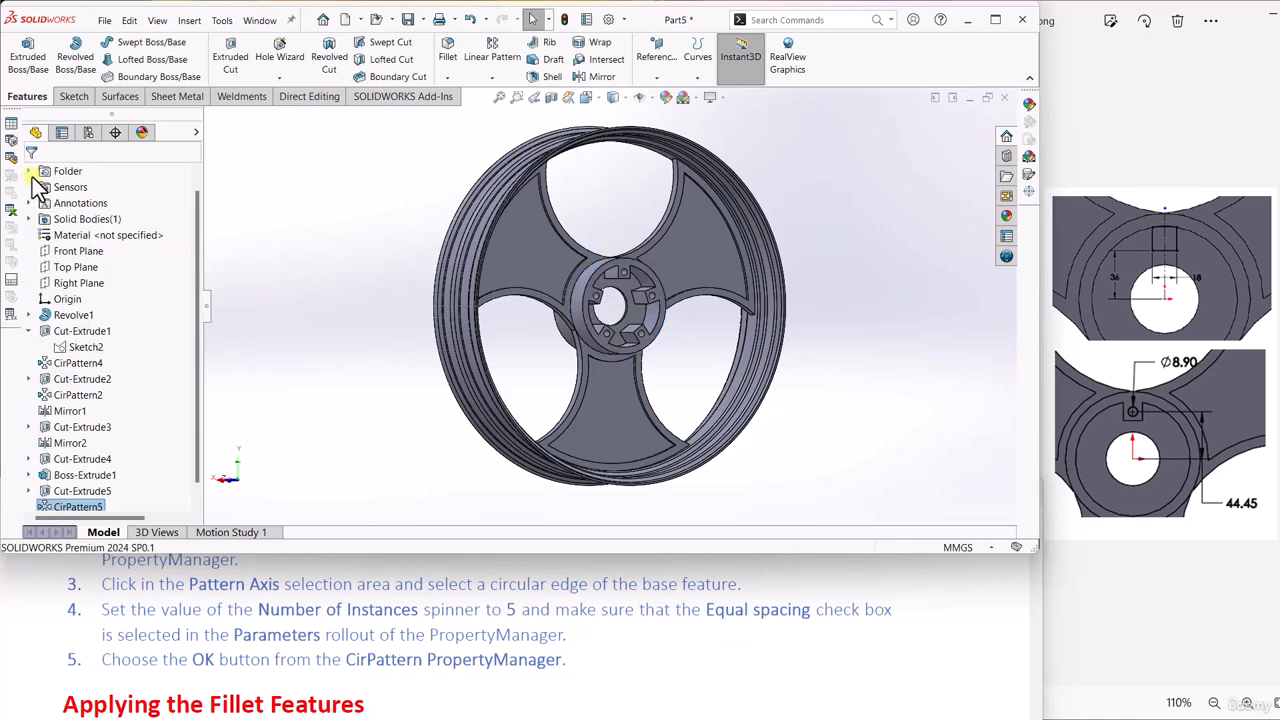
Step: Start a constant-size Fillet and select the depth-direction corner edges of all five bosses inside the hub
{"action": "scroll", "coordinate": [186, 594], "scroll_direction": "down", "scroll_amount": 3}
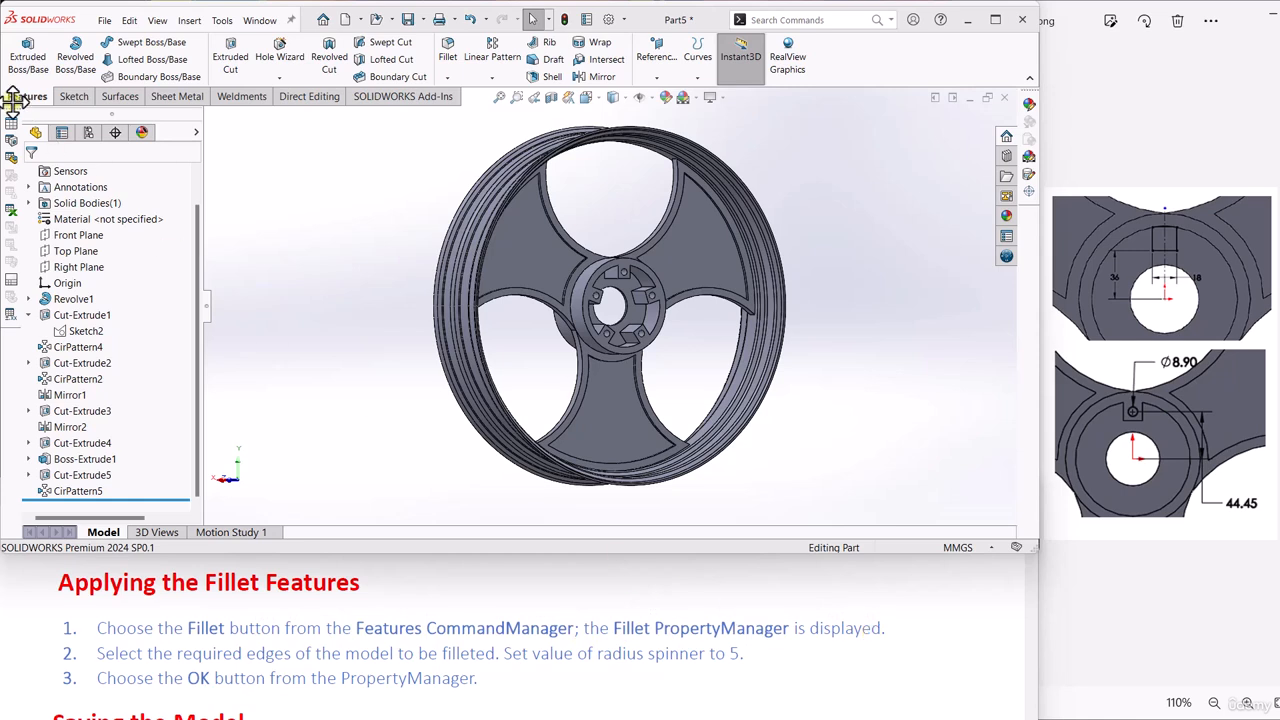
{"action": "left_click", "coordinate": [447, 48]}
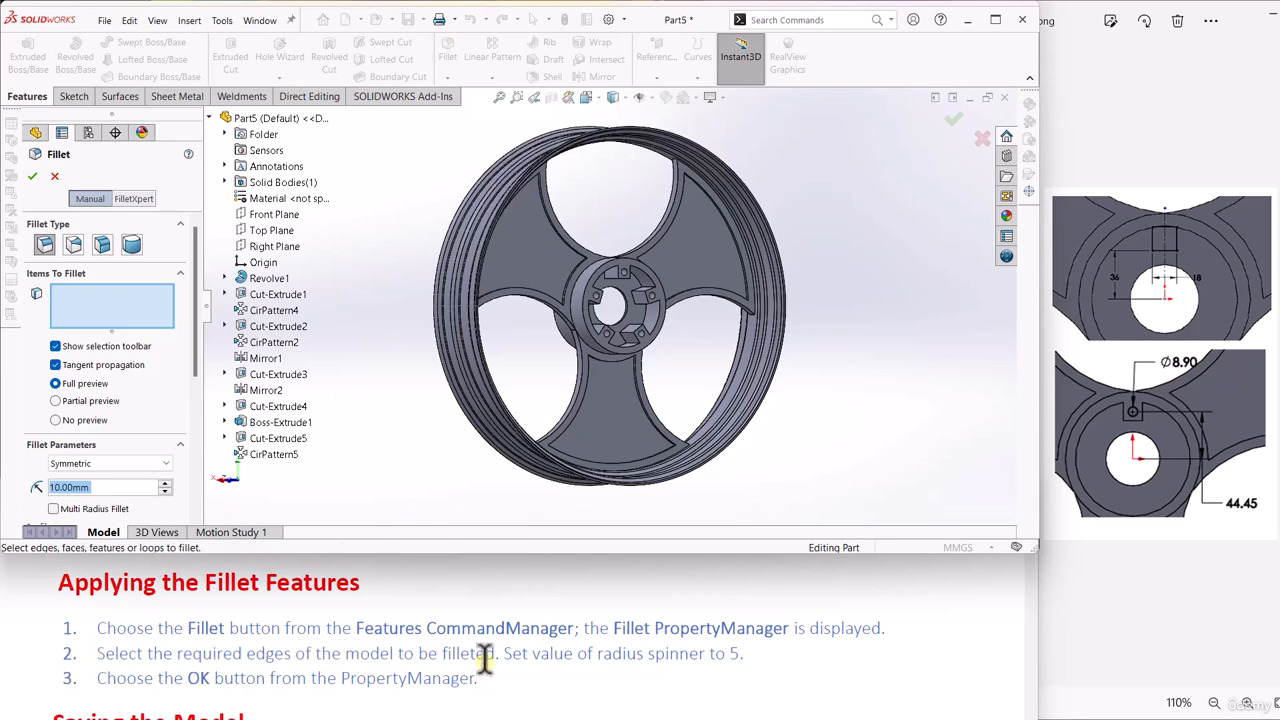
{"action": "scroll", "coordinate": [614, 306], "scroll_direction": "down", "scroll_amount": 5}
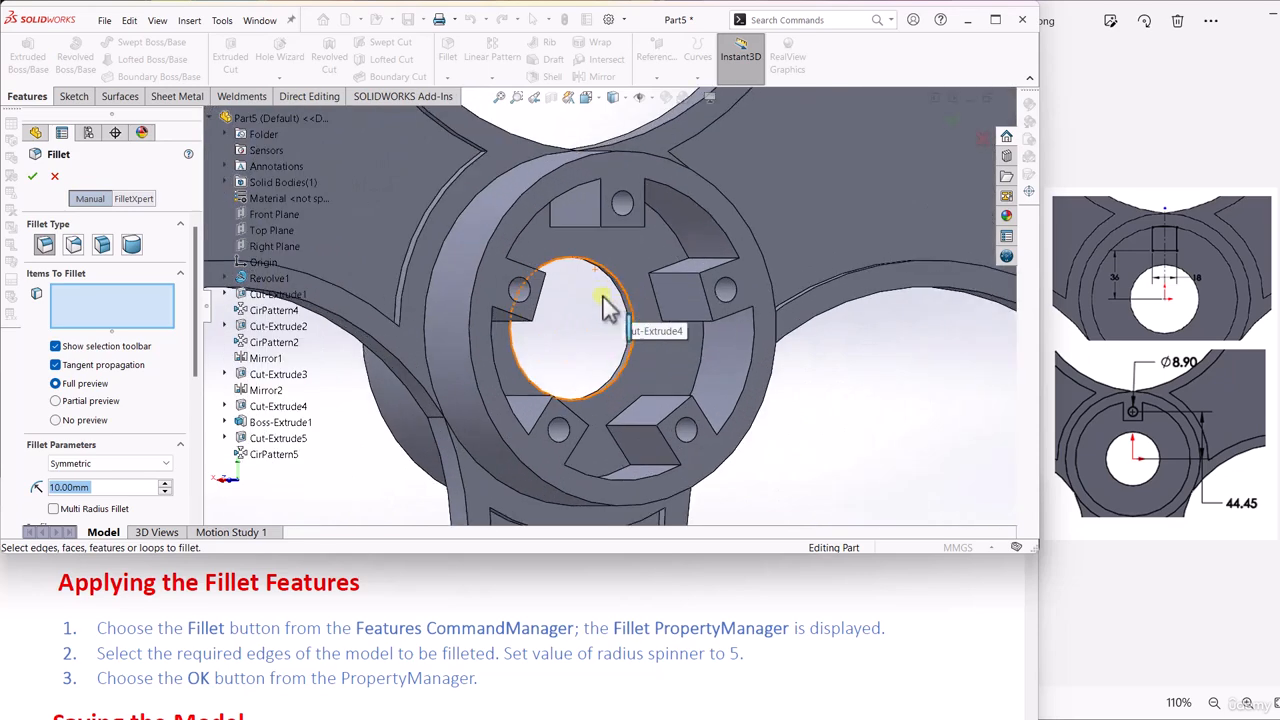
{"action": "middle_click_drag", "start_coordinate": [590, 322], "coordinate": [551, 320]}
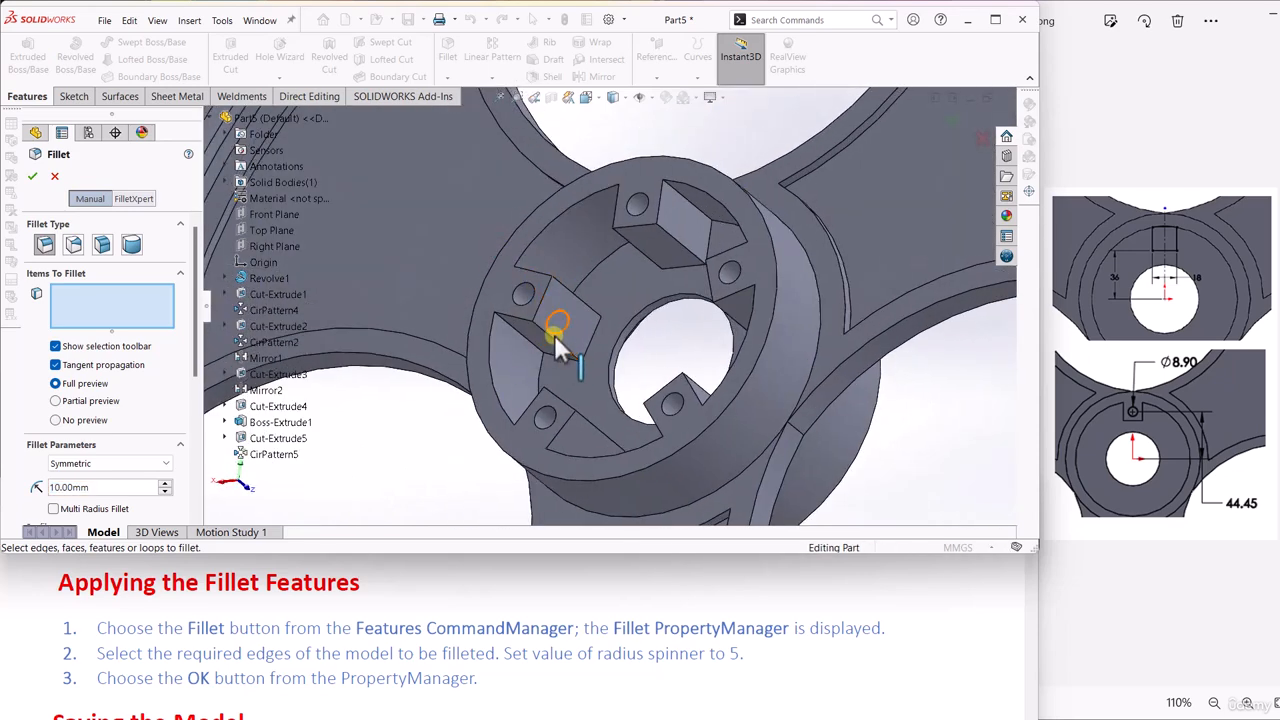
{"action": "left_click", "coordinate": [553, 338]}
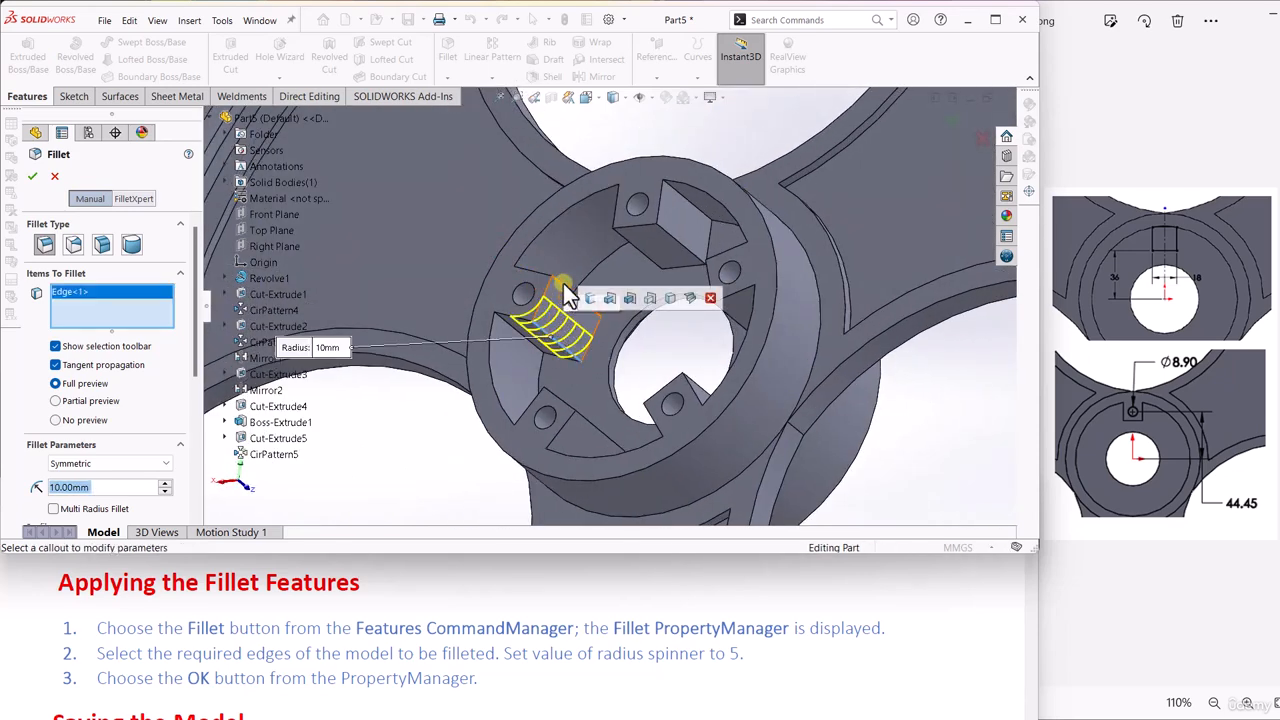
{"action": "left_click", "coordinate": [562, 290]}
{"action": "middle_click_drag", "start_coordinate": [562, 290], "coordinate": [548, 300]}
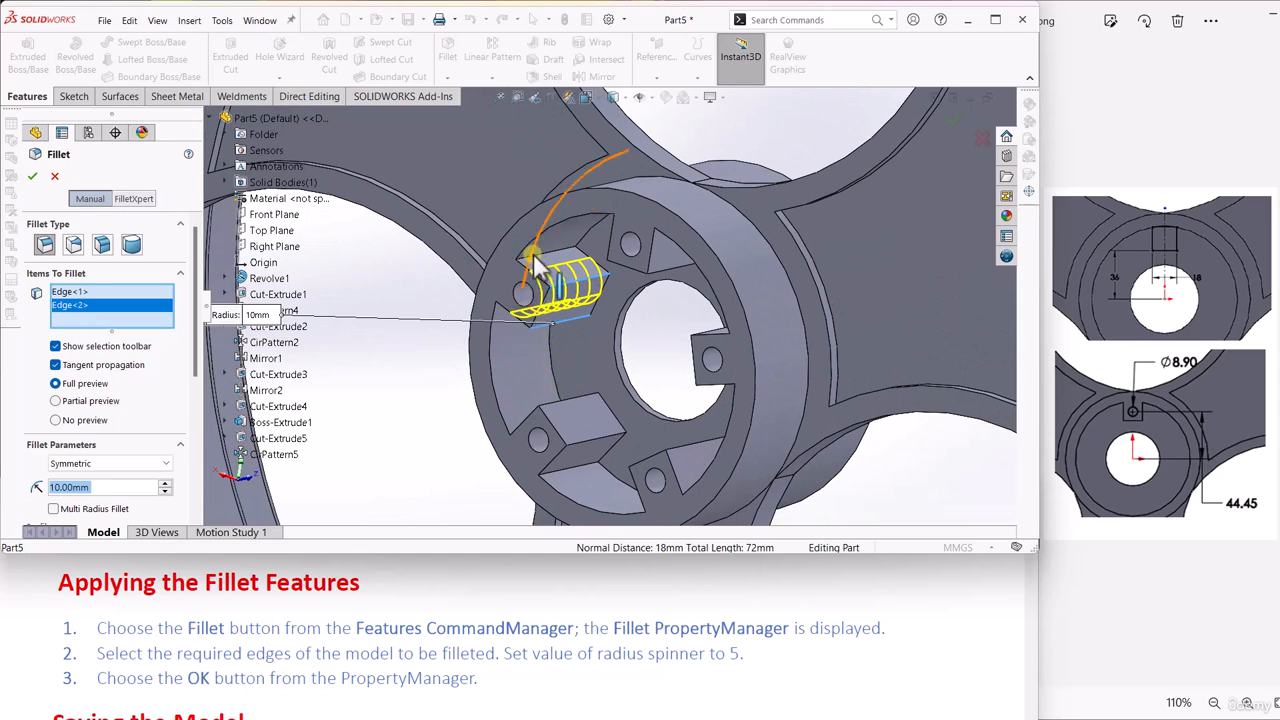
{"action": "left_click", "coordinate": [540, 267]}
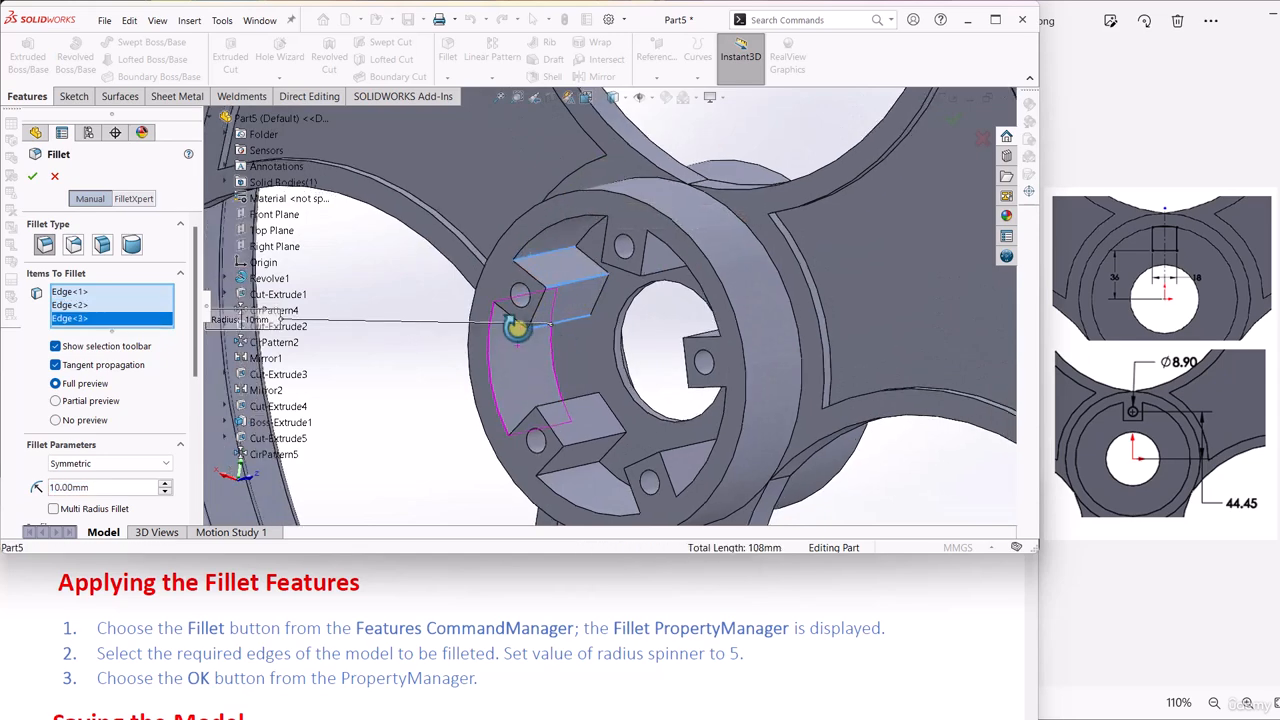
{"action": "middle_click_drag", "start_coordinate": [516, 328], "coordinate": [543, 258]}
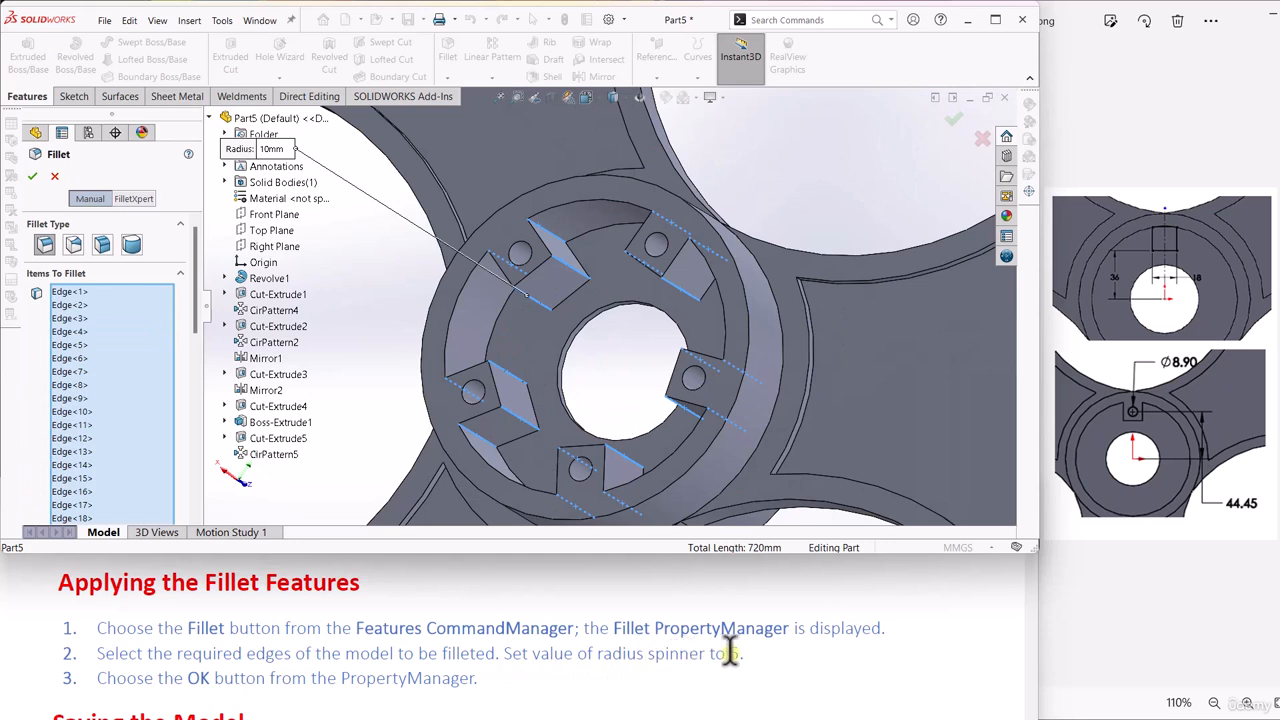
Step: Set the symmetric fillet radius to 5 mm and apply the fillet to the selected boss edges
{"action": "left_click_drag", "start_coordinate": [197, 277], "coordinate": [200, 400]}
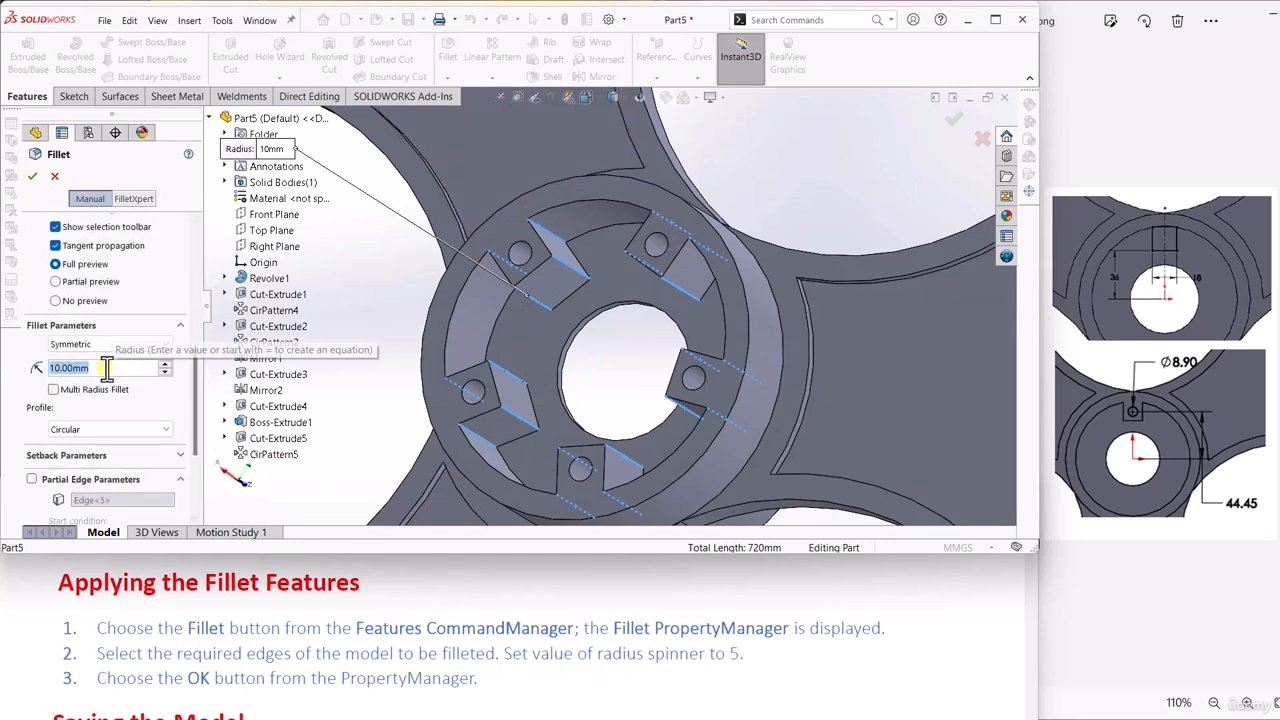
{"action": "type", "text": "5"}
{"action": "key", "text": "Return"}
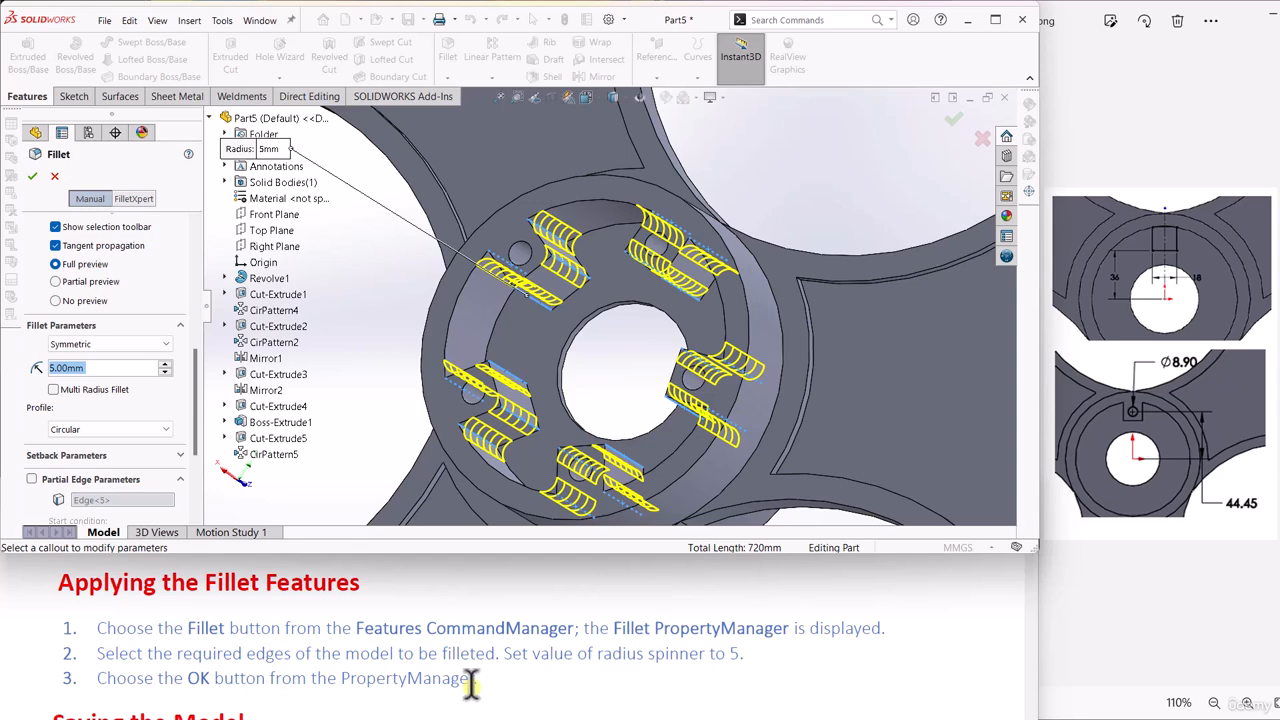
{"action": "left_click", "coordinate": [36, 178]}
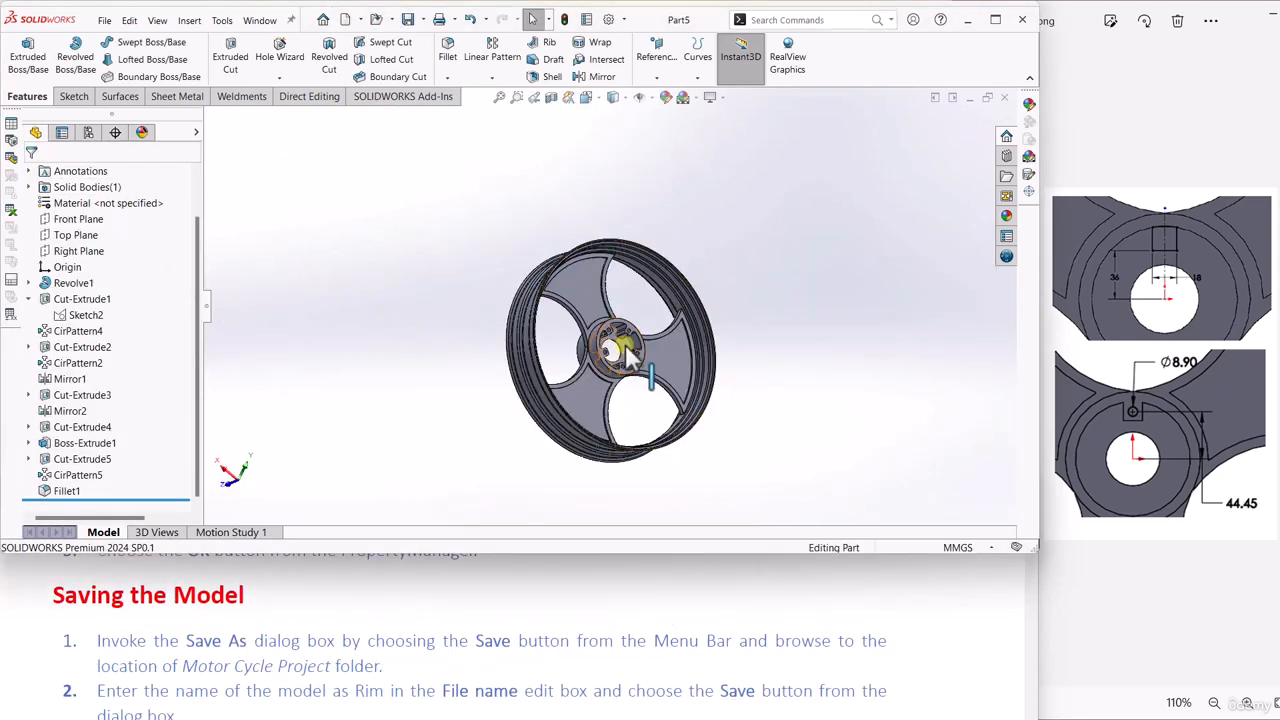
{"action": "scroll", "coordinate": [622, 346], "scroll_direction": "down", "scroll_amount": 3}
{"action": "middle_click_drag", "start_coordinate": [585, 354], "coordinate": [516, 382]}
{"action": "scroll", "coordinate": [649, 356], "scroll_direction": "up", "scroll_amount": 4}
{"action": "middle_click_drag", "start_coordinate": [649, 366], "coordinate": [543, 380]}
{"action": "scroll", "coordinate": [628, 340], "scroll_direction": "down", "scroll_amount": 4}
{"action": "scroll", "coordinate": [551, 343], "scroll_direction": "down", "scroll_amount": 2}
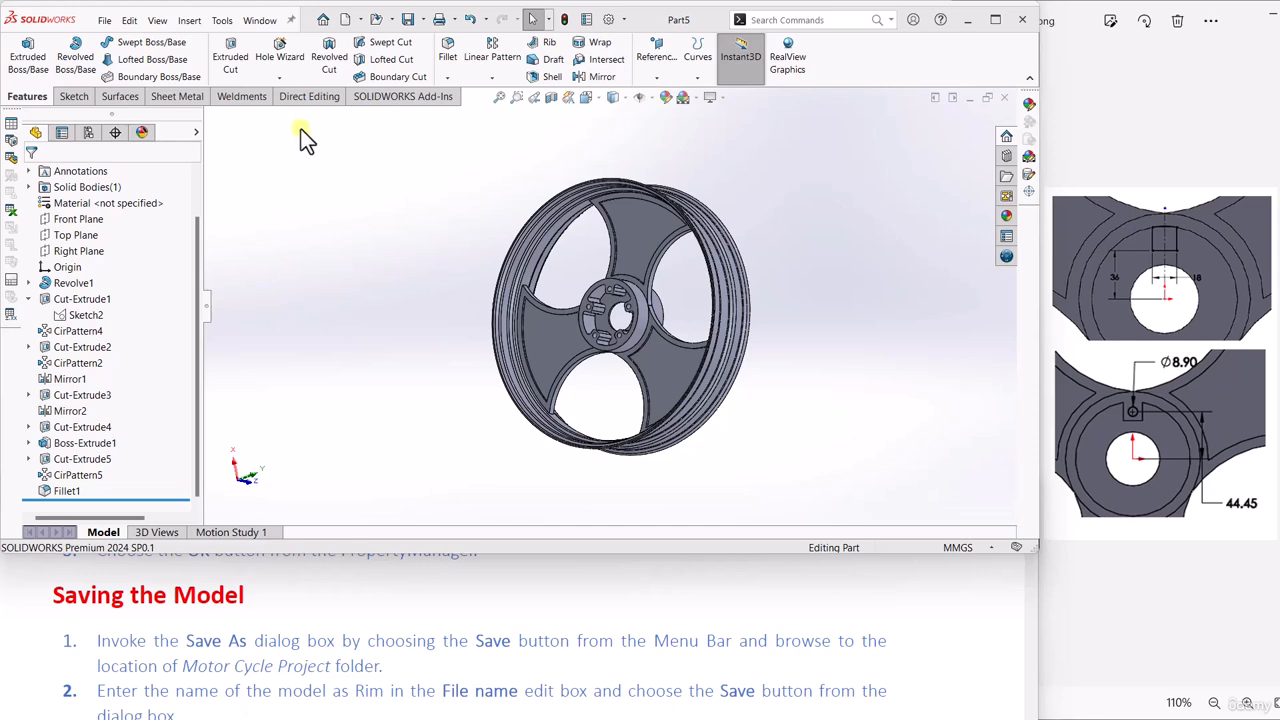
Step: Save the part as RIM in the MOTOR CYCLE PROJECT folder under Documents
{"action": "left_click", "coordinate": [424, 20]}
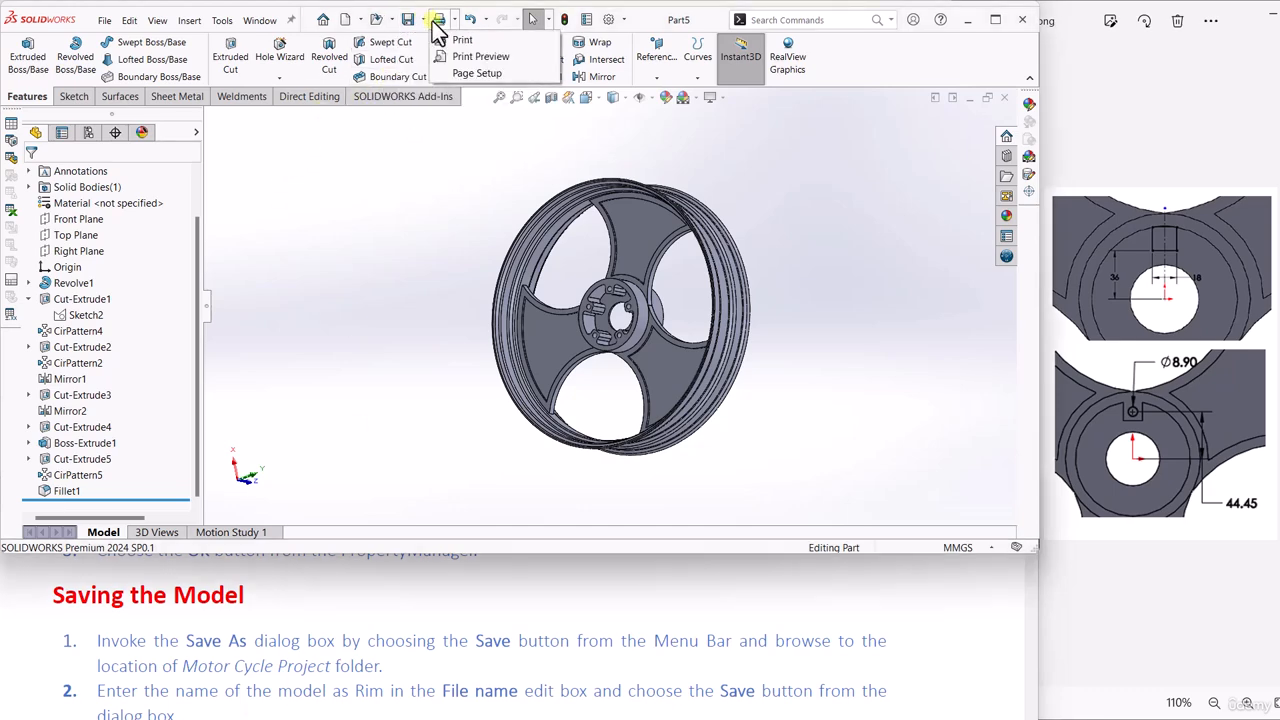
{"action": "left_click", "coordinate": [445, 43]}
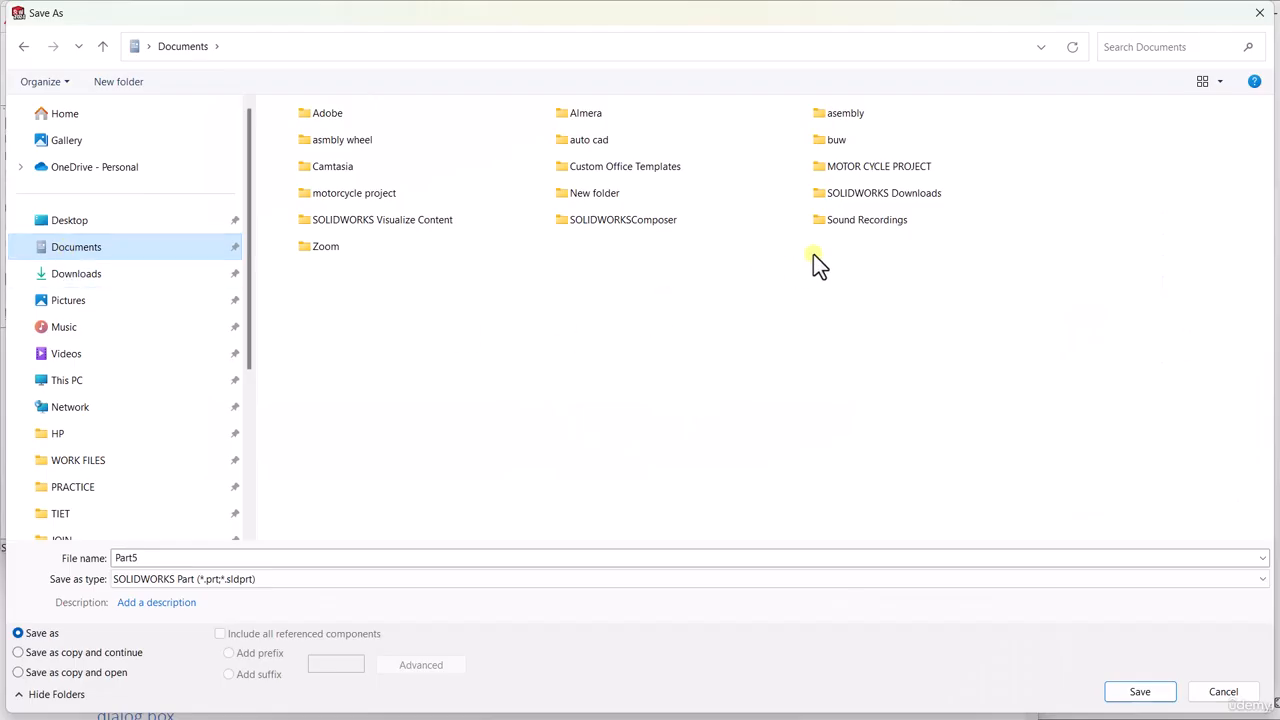
{"action": "double_click", "coordinate": [871, 175]}
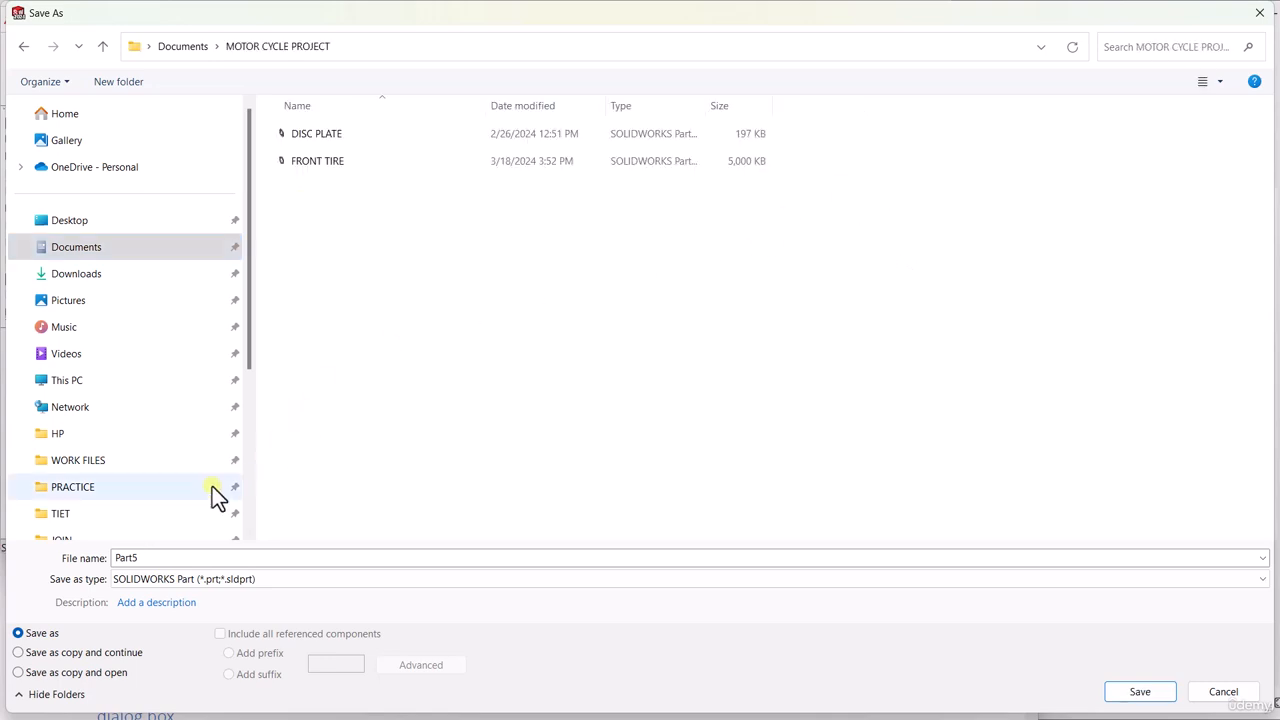
{"action": "double_click", "coordinate": [173, 557]}
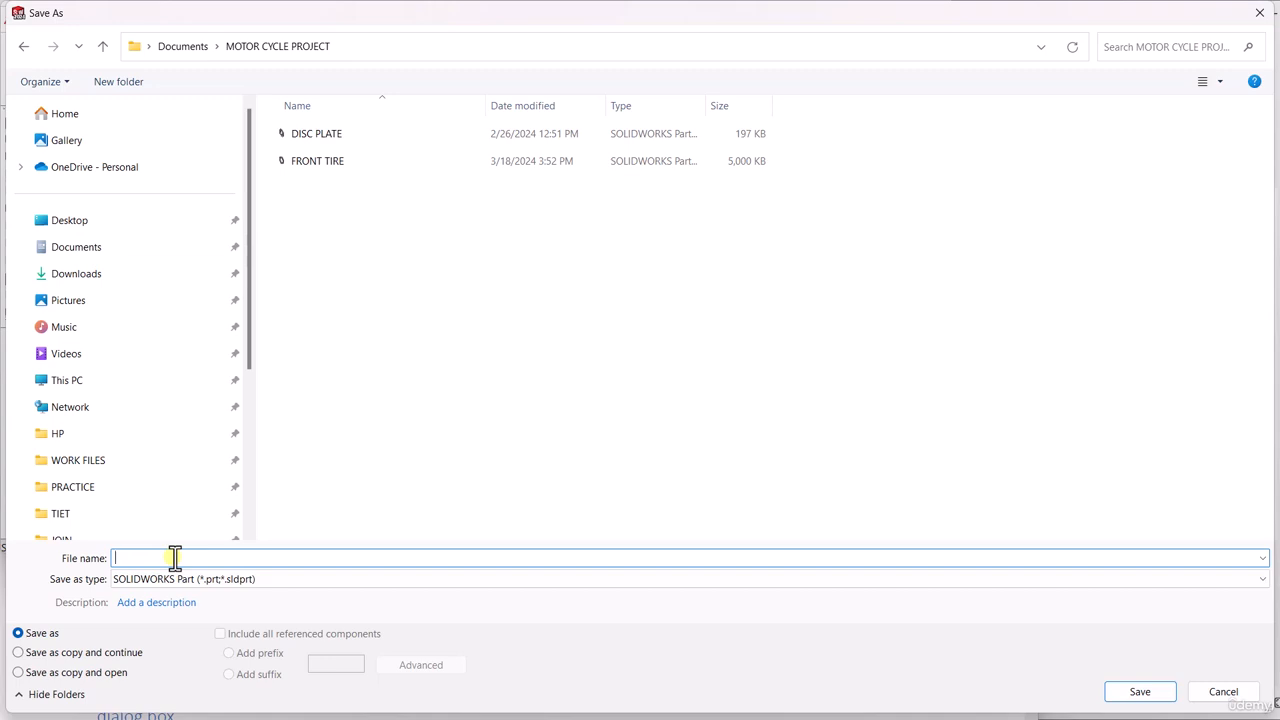
{"action": "type", "text": "RIM"}
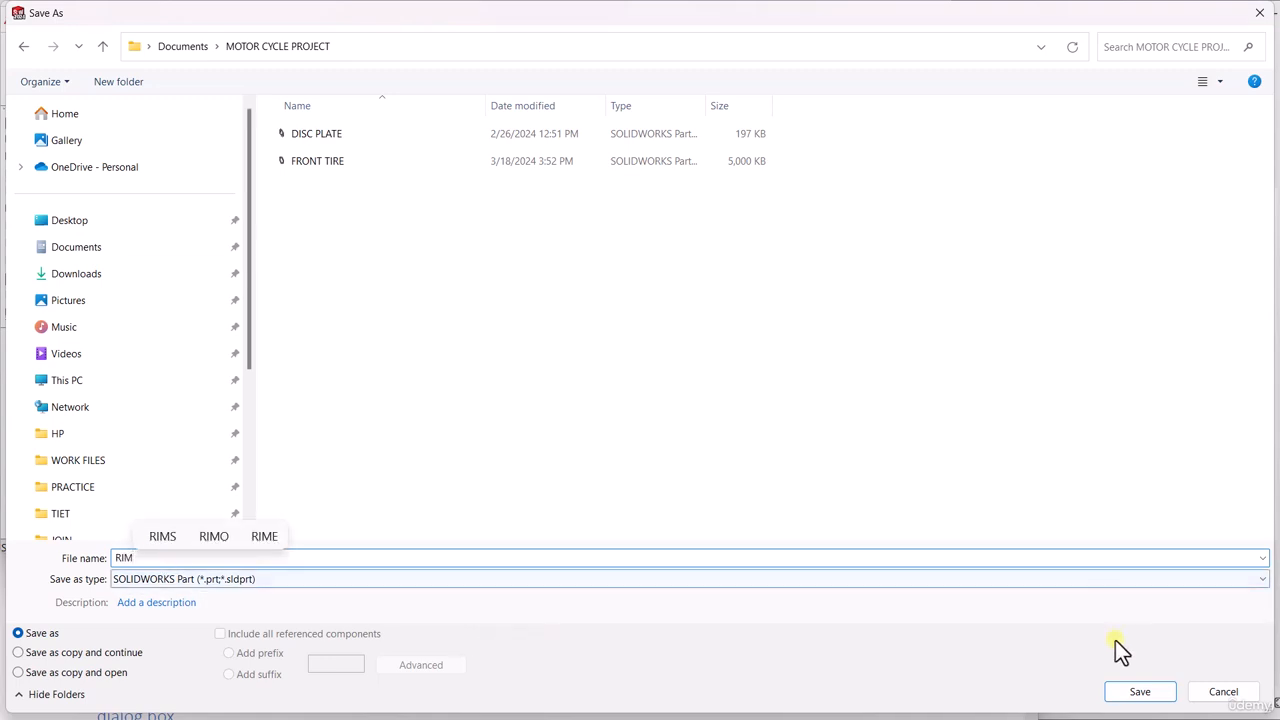
{"action": "left_click", "coordinate": [1138, 692]}
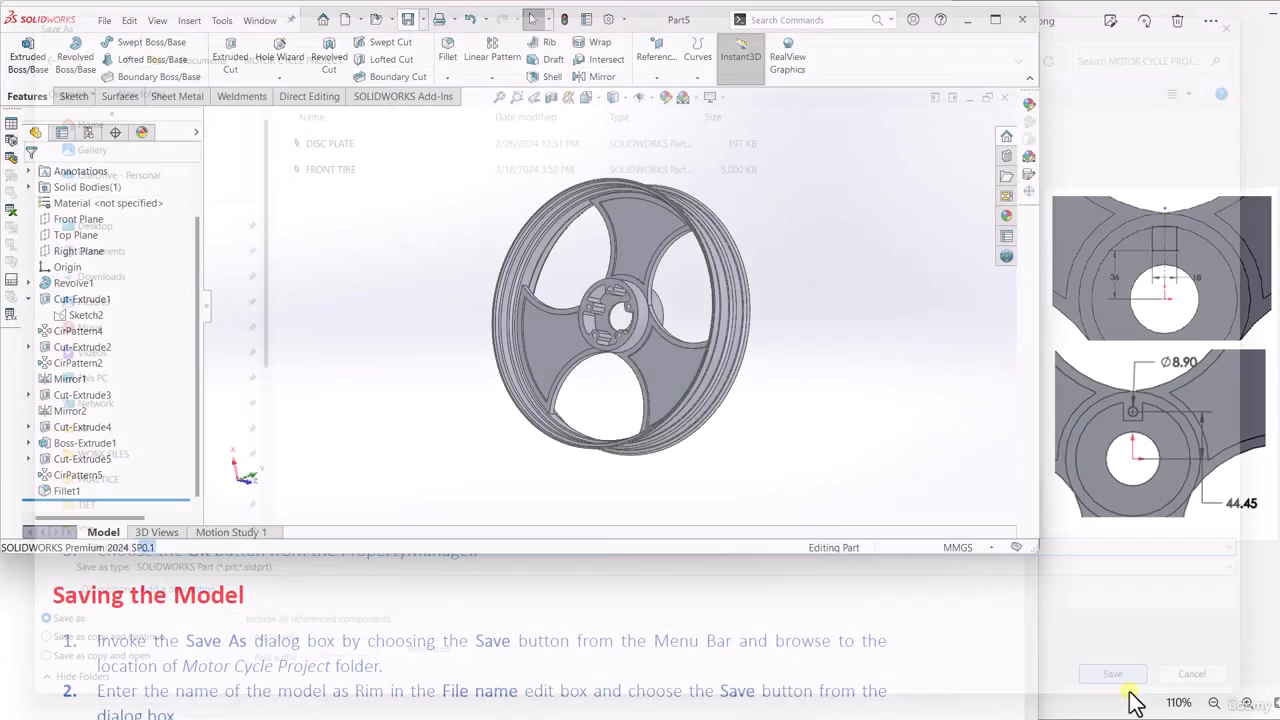